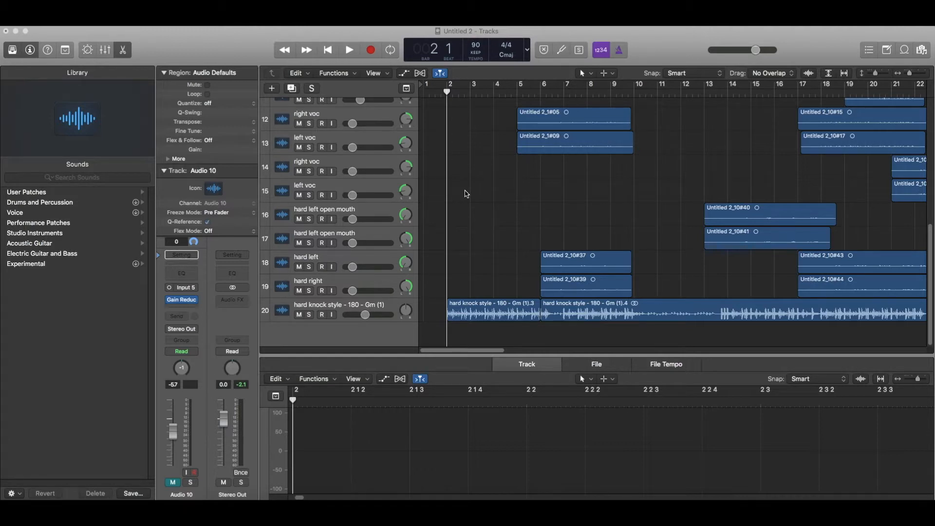
Play back the song to review the arrangement, then stop.
{"action": "left_click", "coordinate": [467, 194]}
{"action": "key", "text": "space"}
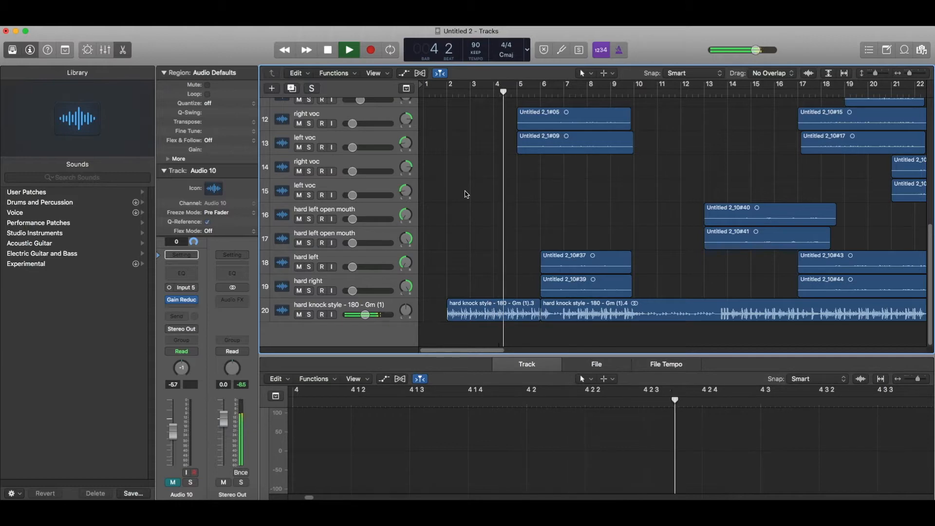
{"action": "scroll", "coordinate": [466, 194], "scroll_direction": "up", "scroll_amount": 10}
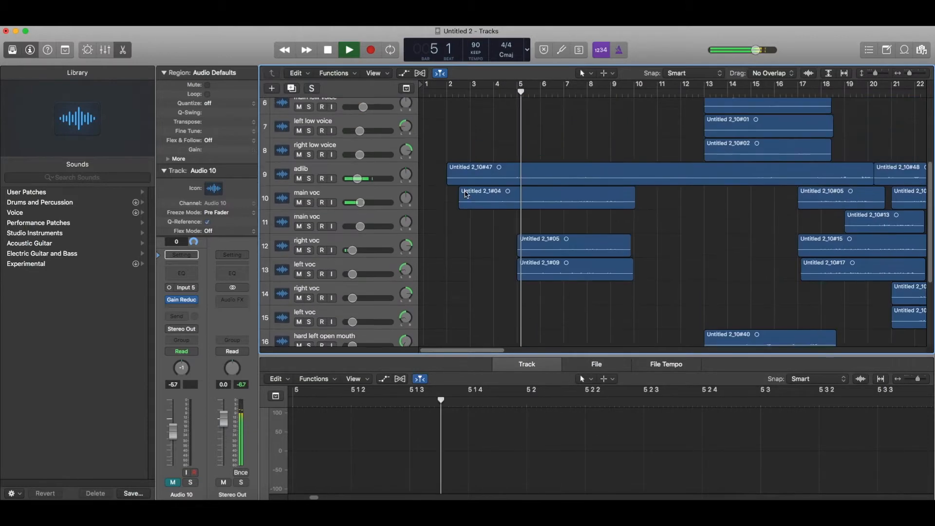
{"action": "scroll", "coordinate": [466, 194], "scroll_direction": "down", "scroll_amount": 10}
{"action": "scroll", "coordinate": [466, 194], "scroll_direction": "up", "scroll_amount": 8}
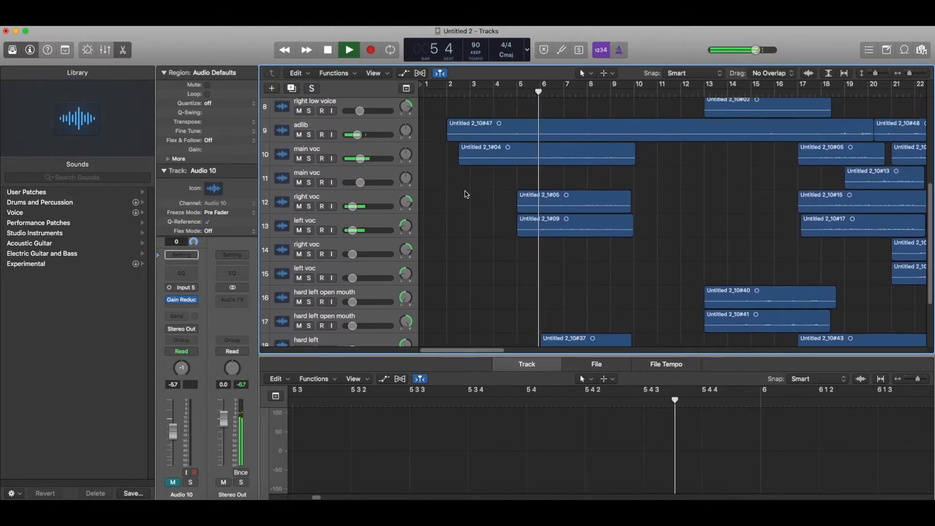
{"action": "scroll", "coordinate": [466, 195], "scroll_direction": "up", "scroll_amount": 2}
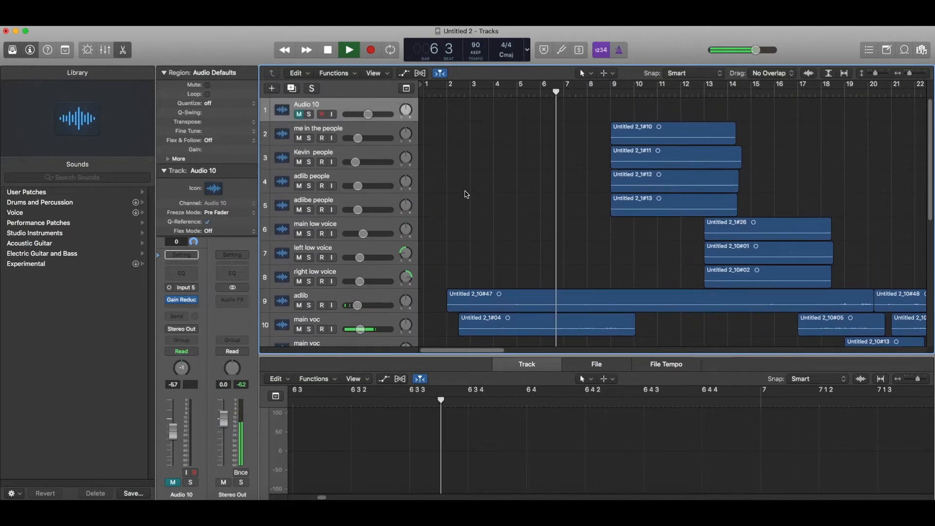
{"action": "key", "text": "space"}
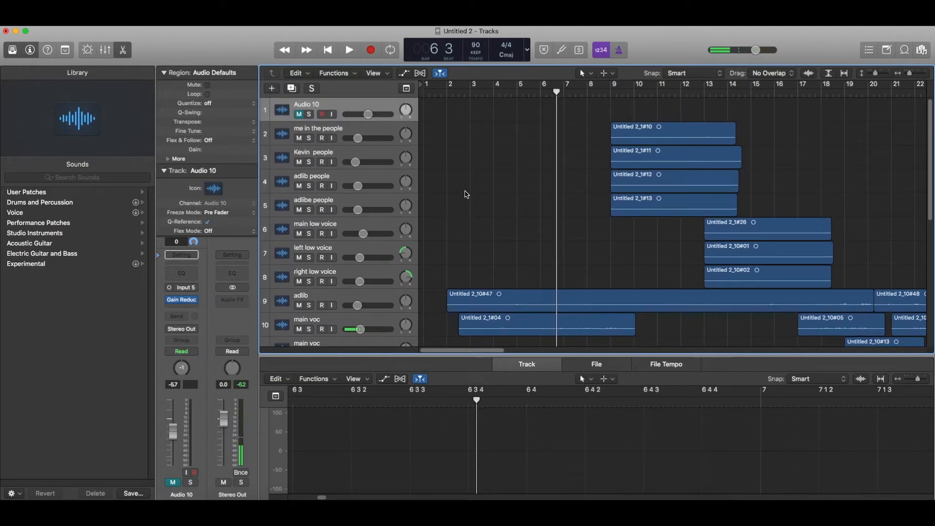
{"action": "scroll", "coordinate": [369, 132], "scroll_direction": "down", "scroll_amount": 10}
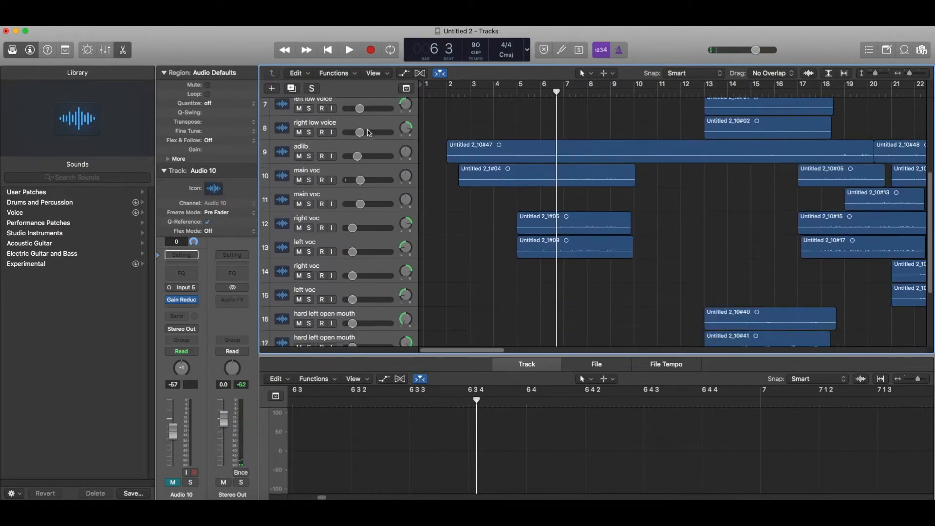
{"action": "scroll", "coordinate": [371, 247], "scroll_direction": "up", "scroll_amount": 10}
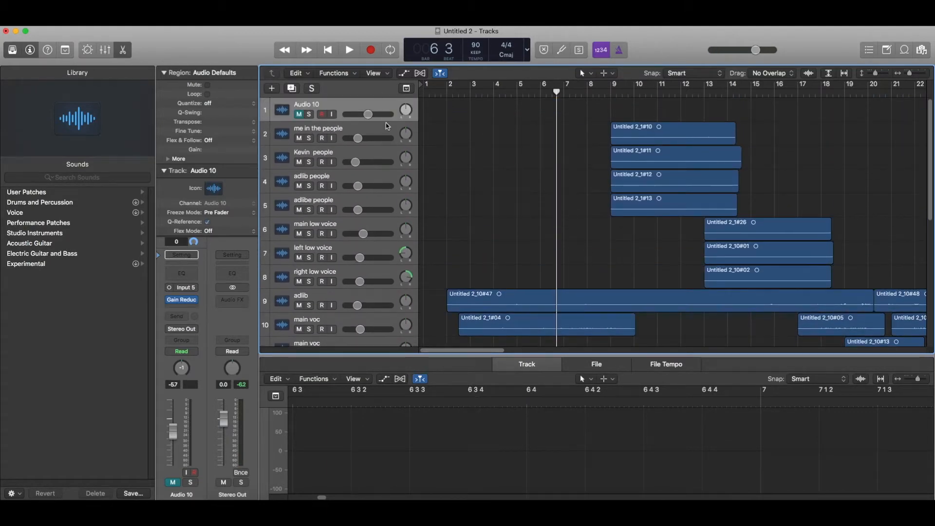
Check the 'me in the people' track's Gain Reduction plugin and return the playhead to bar 2.
{"action": "left_click", "coordinate": [371, 136]}
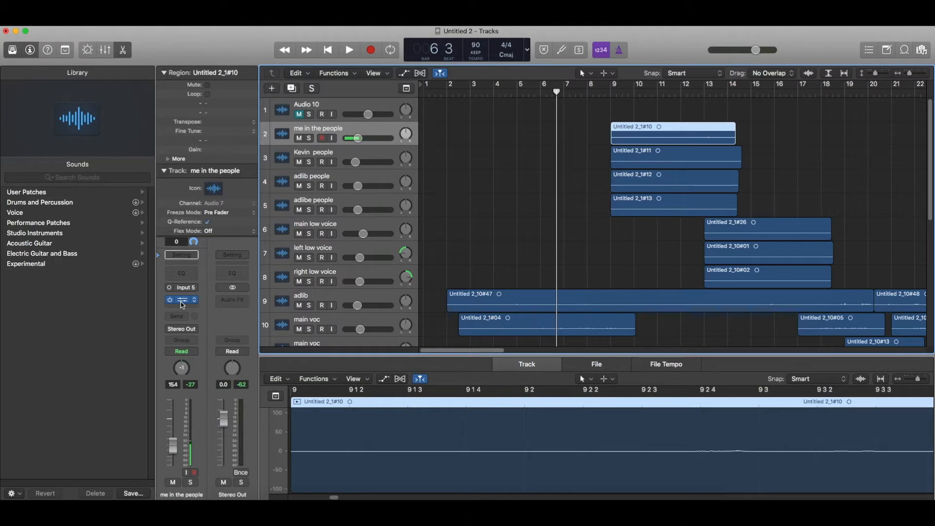
{"action": "left_click", "coordinate": [182, 301]}
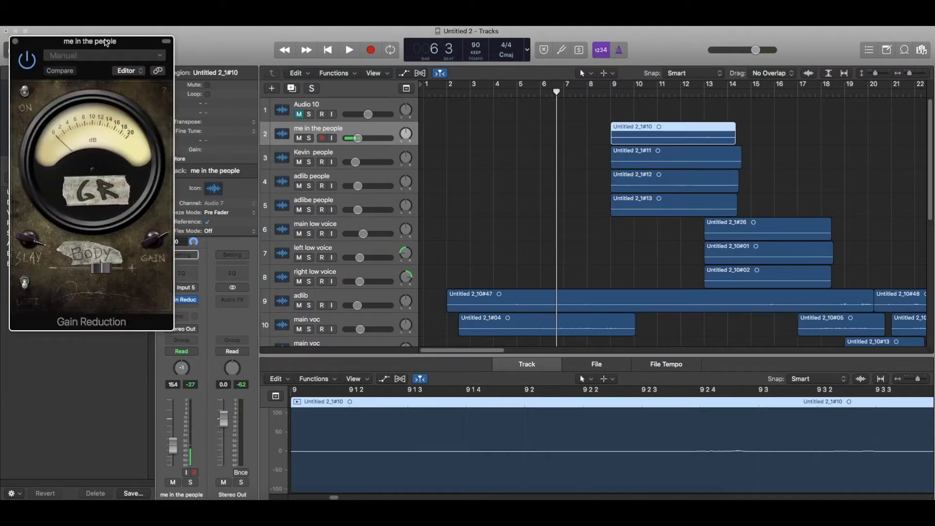
{"action": "left_click_drag", "start_coordinate": [106, 42], "coordinate": [162, 61]}
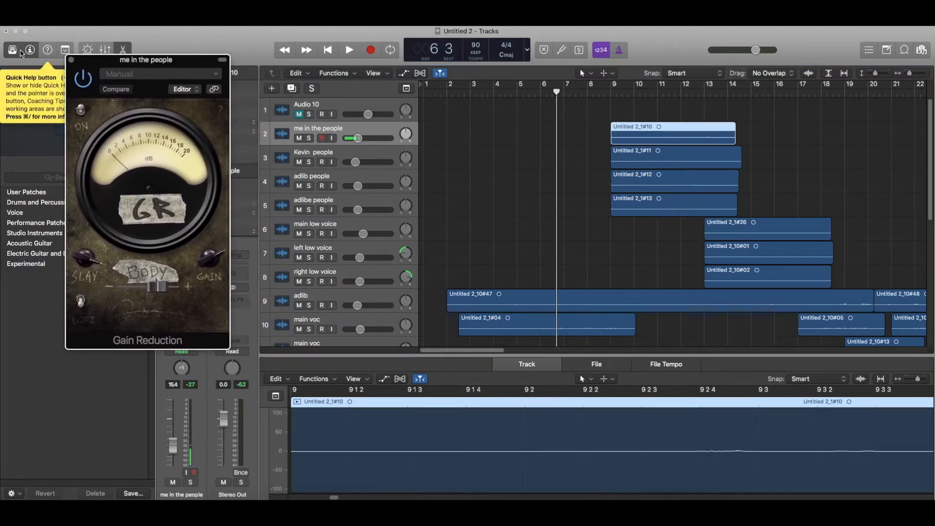
{"action": "left_click", "coordinate": [71, 60]}
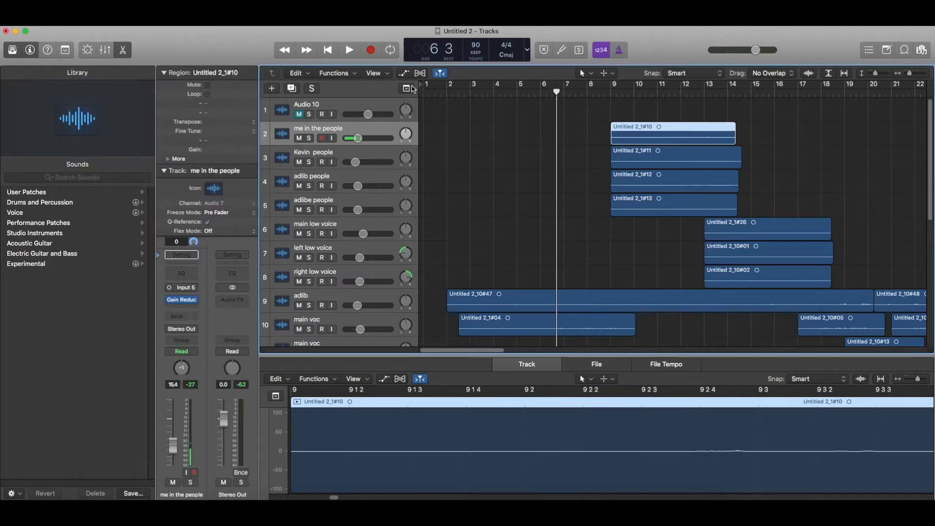
{"action": "left_click", "coordinate": [449, 91]}
Select each vocal track in turn, down to the right low voice track.
{"action": "scroll", "coordinate": [471, 123], "scroll_direction": "down", "scroll_amount": 5}
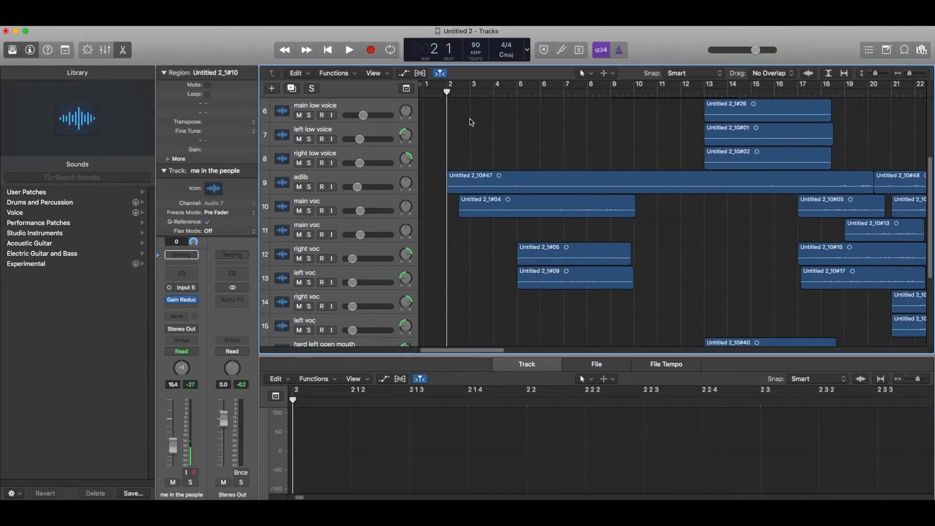
{"action": "scroll", "coordinate": [471, 122], "scroll_direction": "up", "scroll_amount": 5}
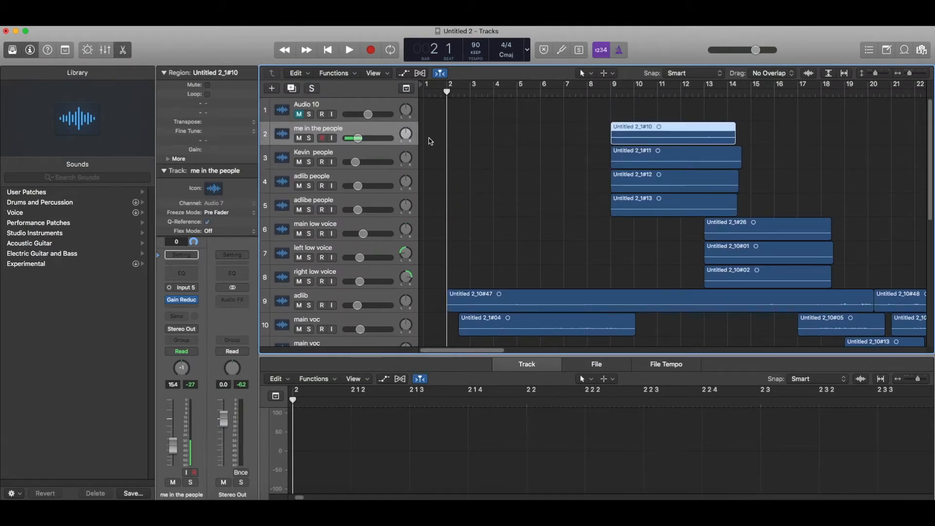
{"action": "left_click", "coordinate": [362, 155]}
{"action": "left_click", "coordinate": [360, 179]}
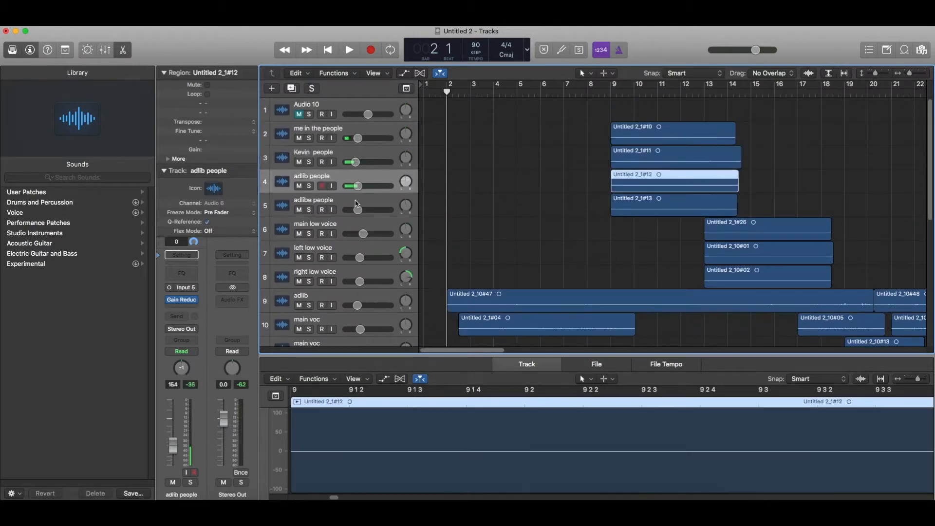
{"action": "left_click", "coordinate": [357, 203]}
{"action": "left_click", "coordinate": [355, 226]}
{"action": "left_click", "coordinate": [351, 251]}
{"action": "left_click", "coordinate": [351, 276]}
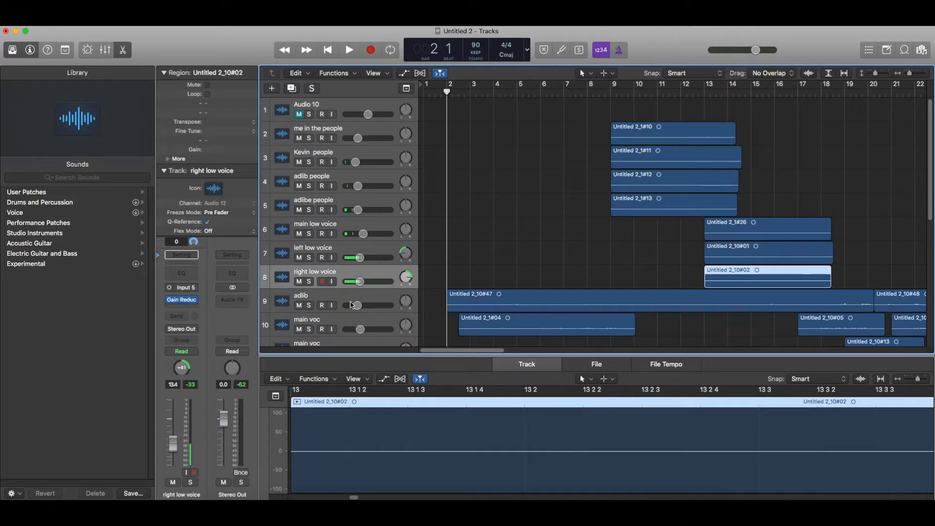
Move the adlib track up to position 6.
{"action": "left_click", "coordinate": [352, 300]}
{"action": "scroll", "coordinate": [352, 299], "scroll_direction": "down", "scroll_amount": 2}
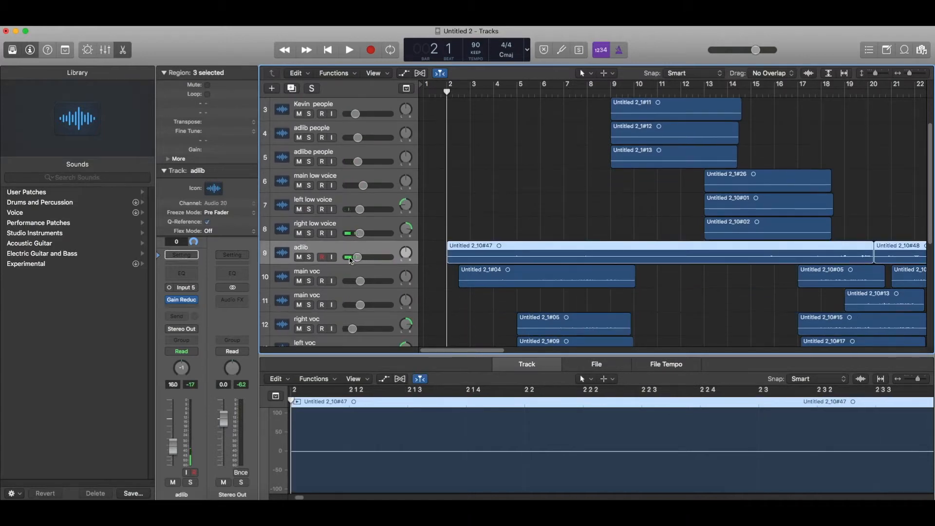
{"action": "left_click_drag", "start_coordinate": [352, 249], "coordinate": [355, 176]}
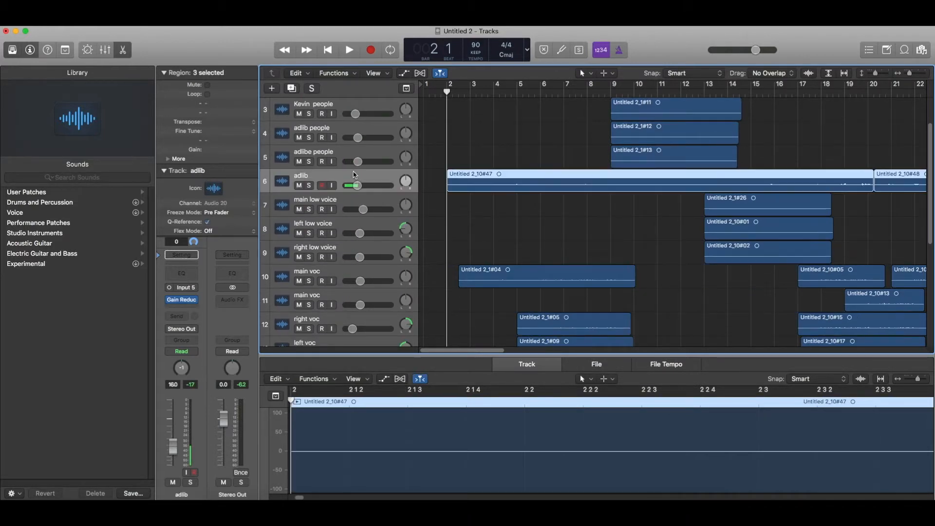
{"action": "scroll", "coordinate": [471, 237], "scroll_direction": "up", "scroll_amount": 1}
{"action": "scroll", "coordinate": [471, 237], "scroll_direction": "down", "scroll_amount": 5}
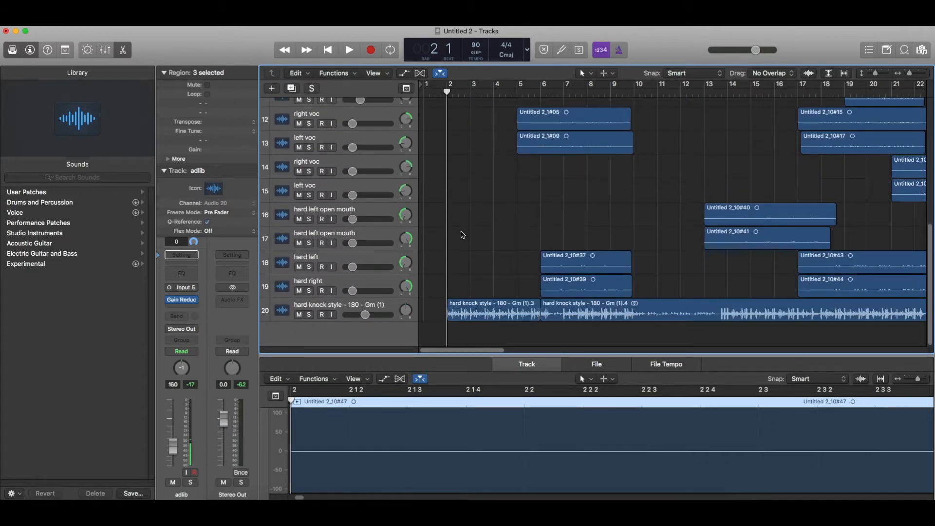
Start playback and solo the main voc and hard knock style beat tracks.
{"action": "key", "text": "space"}
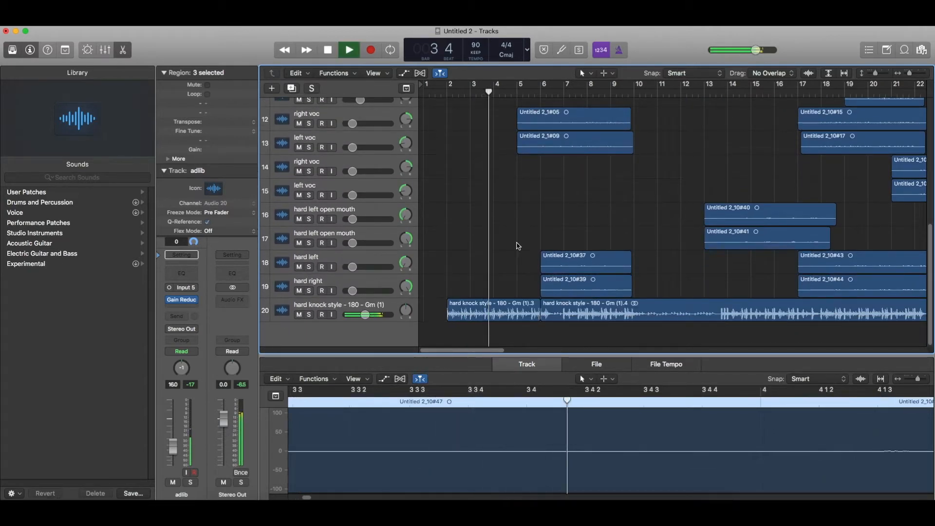
{"action": "scroll", "coordinate": [530, 212], "scroll_direction": "up", "scroll_amount": 3}
{"action": "scroll", "coordinate": [529, 211], "scroll_direction": "up", "scroll_amount": 3}
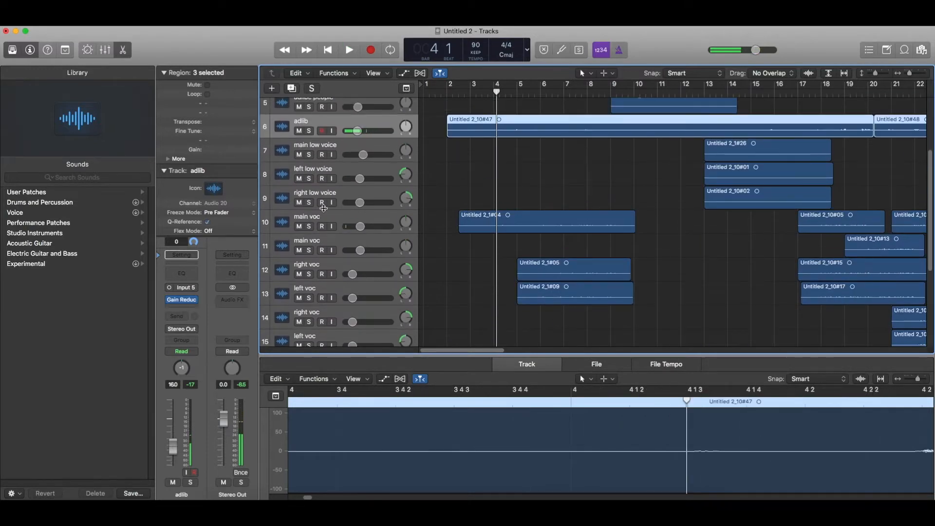
{"action": "left_click", "coordinate": [309, 226]}
{"action": "scroll", "coordinate": [312, 228], "scroll_direction": "down", "scroll_amount": 4}
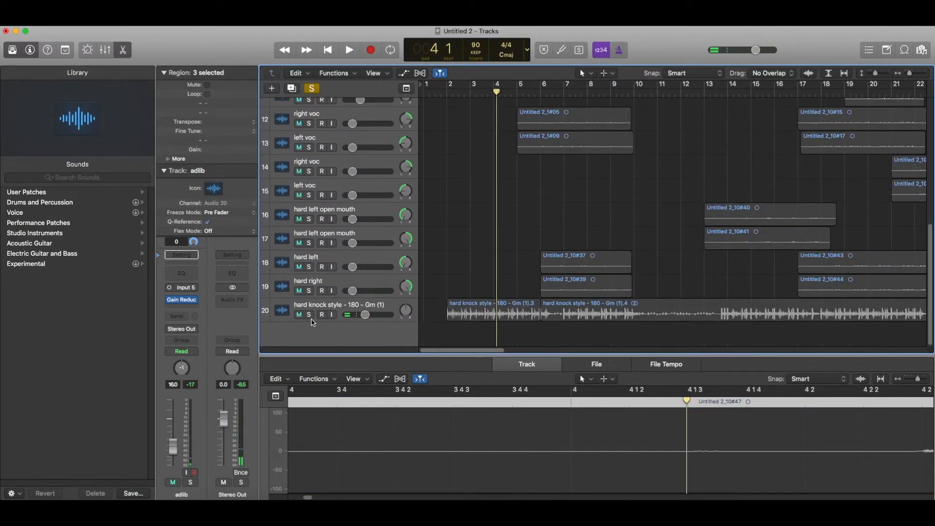
{"action": "left_click", "coordinate": [309, 315]}
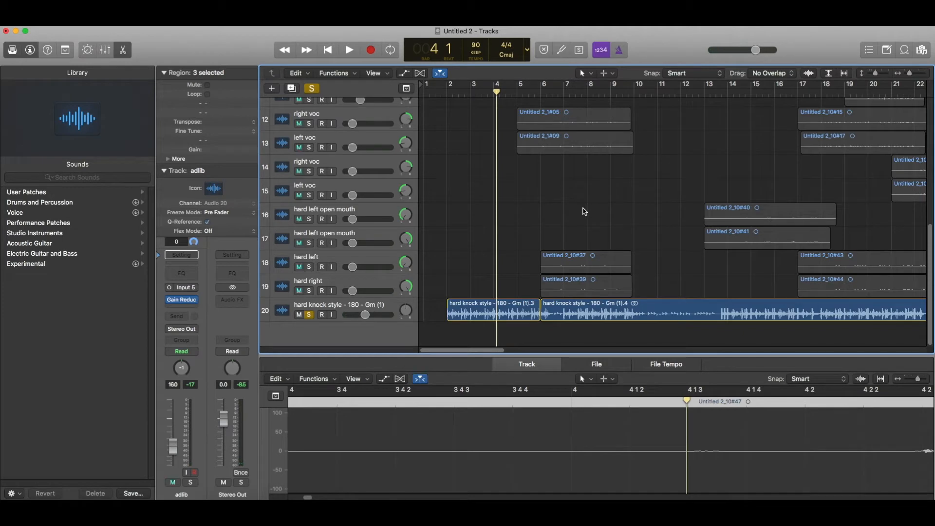
Set a cycle from bar 6 to bar 10 and play it.
{"action": "scroll", "coordinate": [565, 171], "scroll_direction": "up", "scroll_amount": 5}
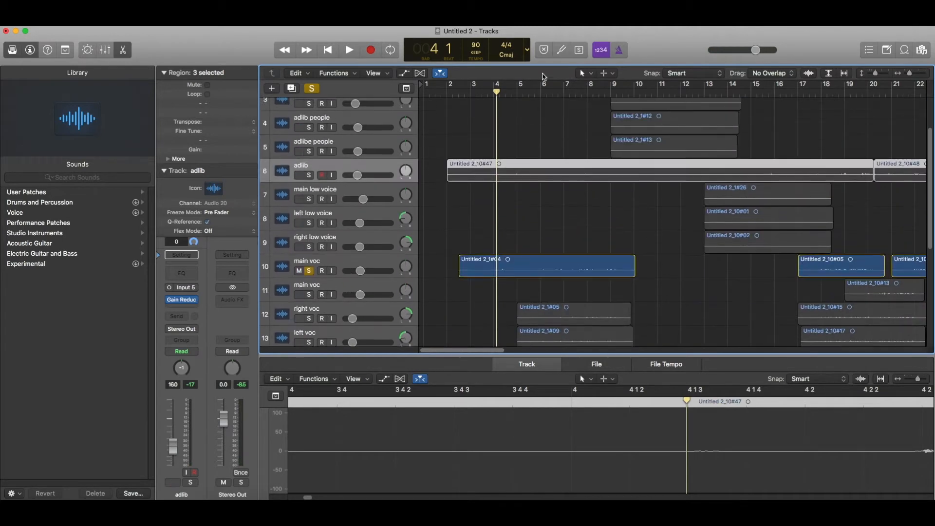
{"action": "left_click_drag", "start_coordinate": [543, 85], "coordinate": [626, 87]}
{"action": "key", "text": "space"}
Stop playback and switch main voc's input from mono Input 5 to stereo In 5-6.
{"action": "left_click", "coordinate": [343, 272]}
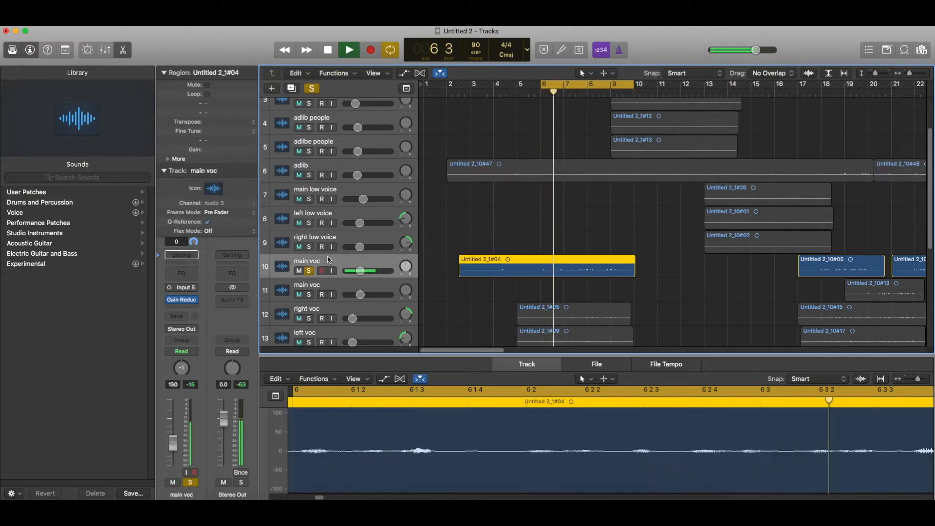
{"action": "scroll", "coordinate": [343, 272], "scroll_direction": "down", "scroll_amount": 7}
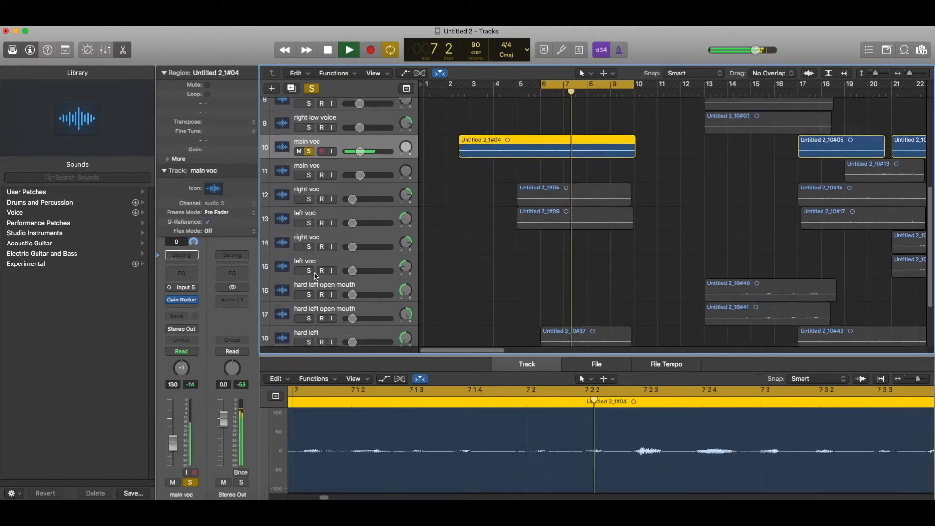
{"action": "key", "text": "space"}
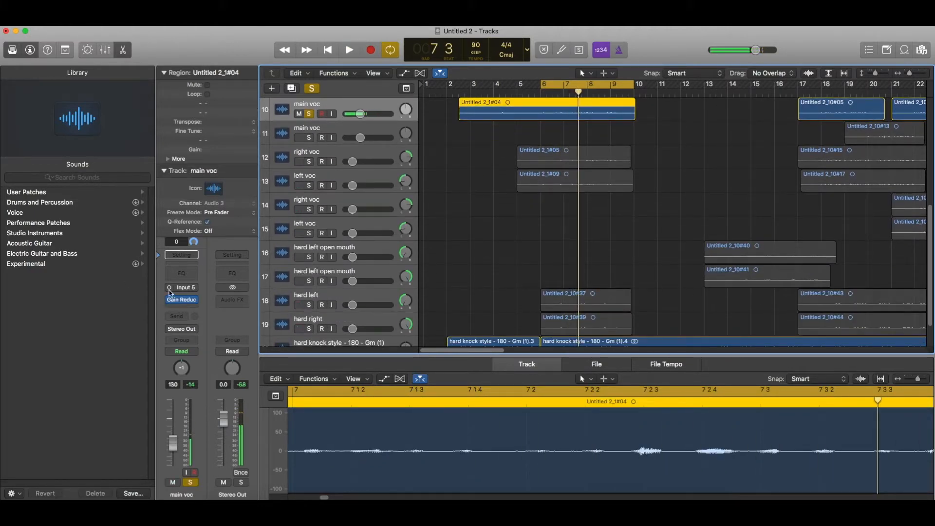
{"action": "left_click", "coordinate": [170, 289]}
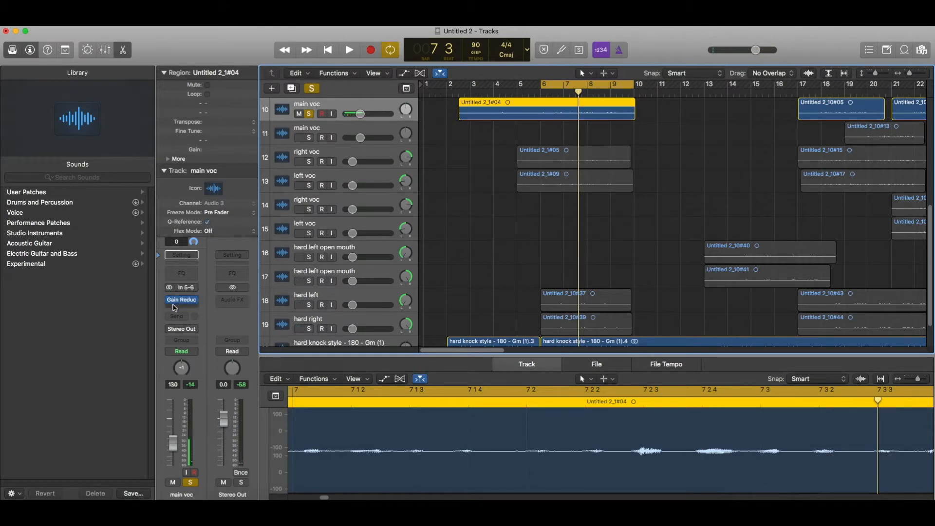
{"action": "scroll", "coordinate": [509, 287], "scroll_direction": "up", "scroll_amount": 3}
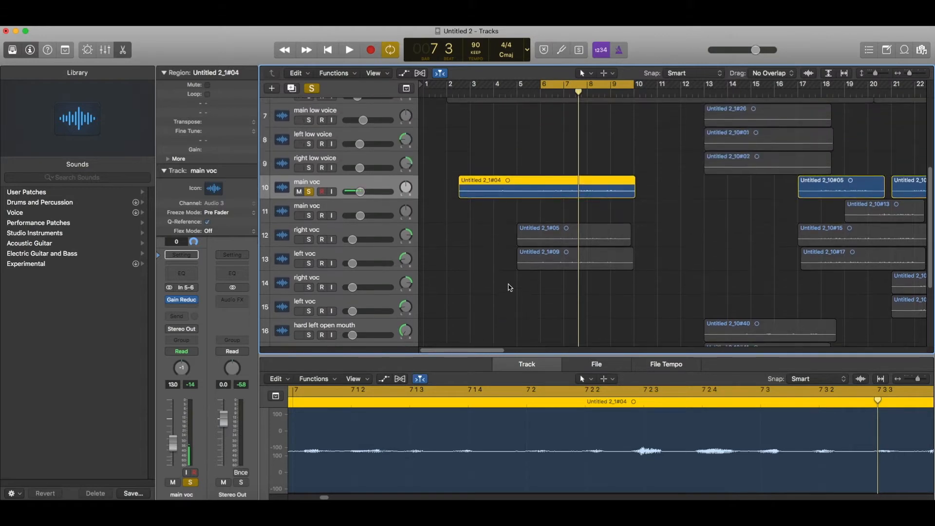
Insert a Compressor on main voc and switch it to the Studio FET model.
{"action": "left_click", "coordinate": [201, 307]}
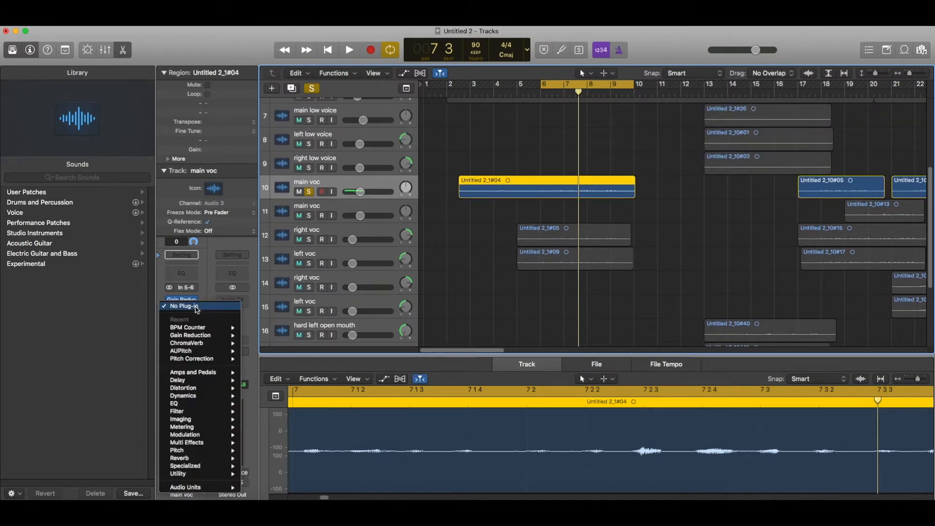
{"action": "mouse_move", "coordinate": [195, 395]}
{"action": "mouse_move", "coordinate": [285, 410]}
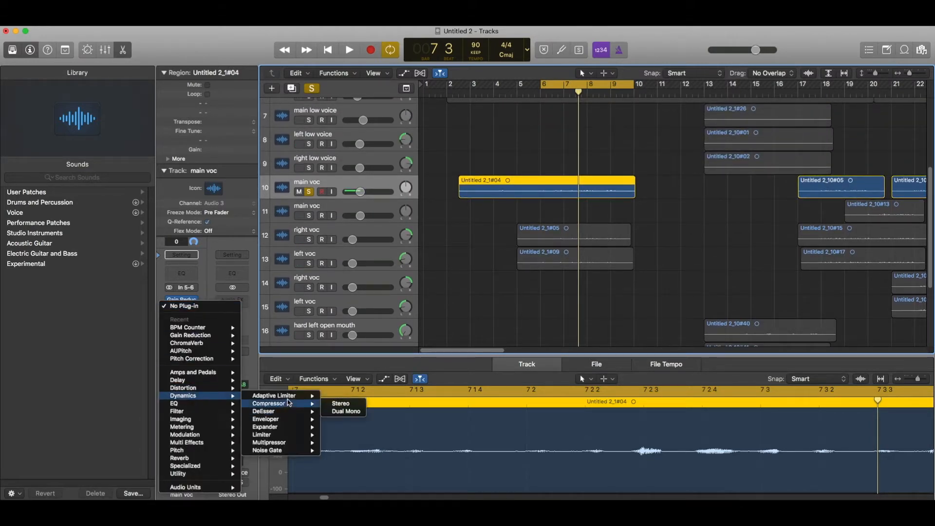
{"action": "left_click", "coordinate": [290, 404]}
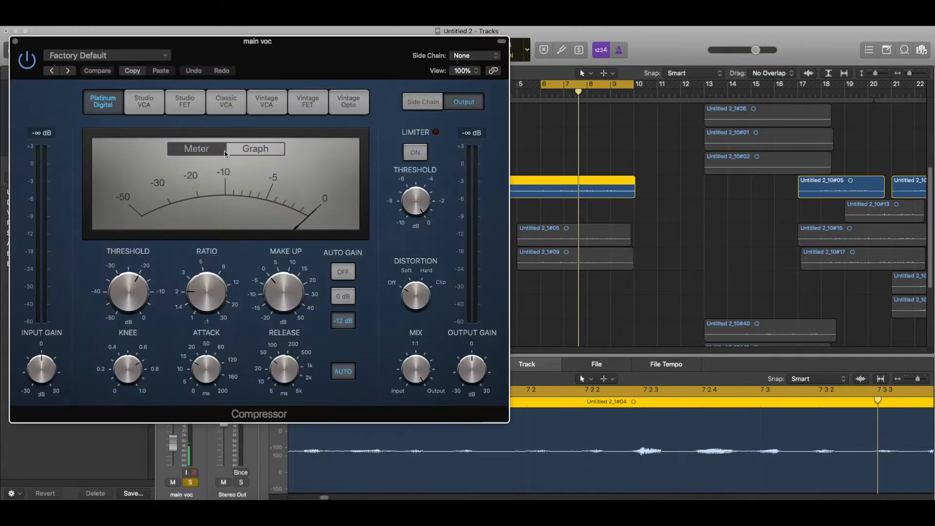
{"action": "key", "text": "space"}
{"action": "left_click_drag", "start_coordinate": [226, 47], "coordinate": [522, 60]}
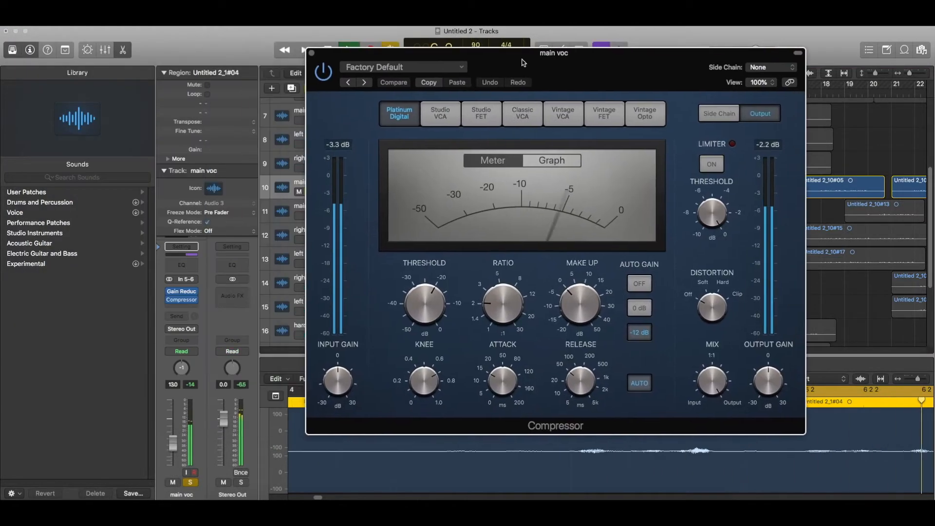
{"action": "left_click", "coordinate": [481, 113]}
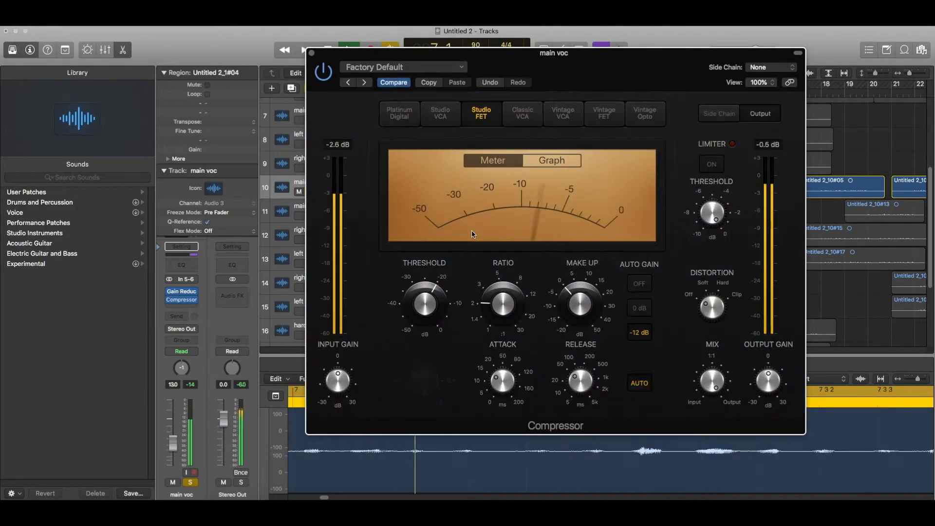
Set threshold to about -26 dB and make-up to -2.5 dB, and enable the limiter at -1 dB.
{"action": "left_click", "coordinate": [427, 305]}
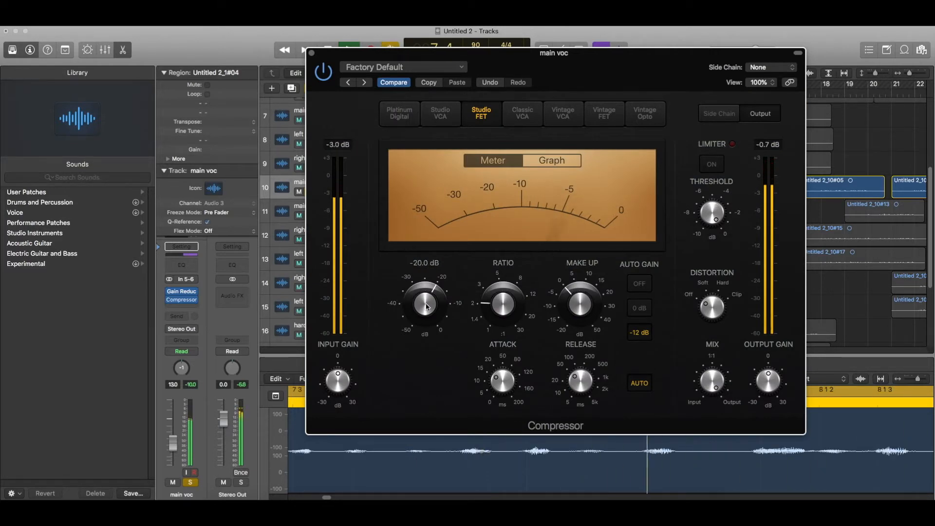
{"action": "left_click_drag", "start_coordinate": [427, 305], "coordinate": [427, 319]}
{"action": "left_click_drag", "start_coordinate": [584, 302], "coordinate": [584, 310]}
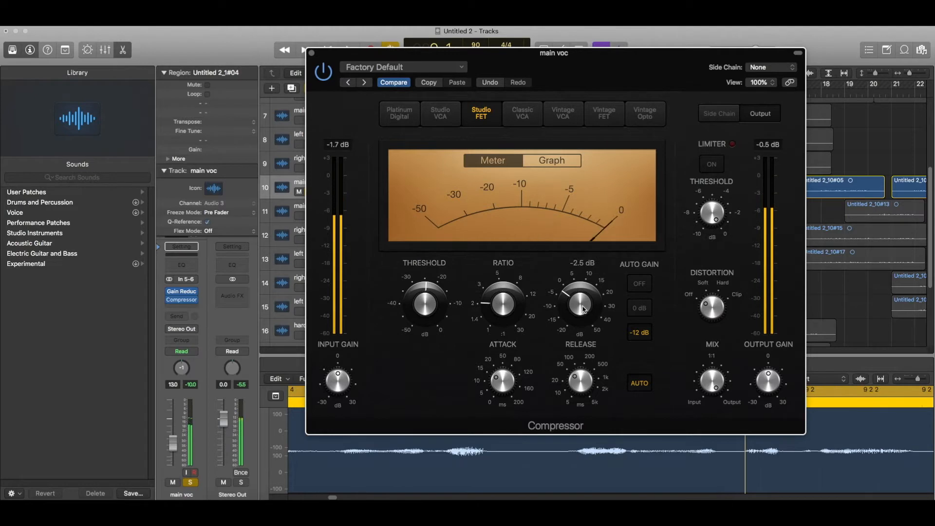
{"action": "left_click", "coordinate": [576, 380]}
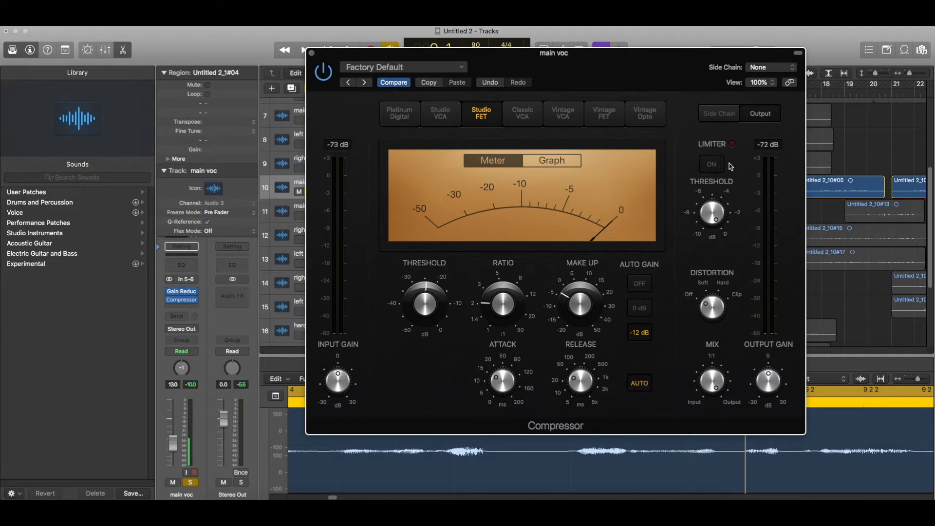
{"action": "key", "text": "space"}
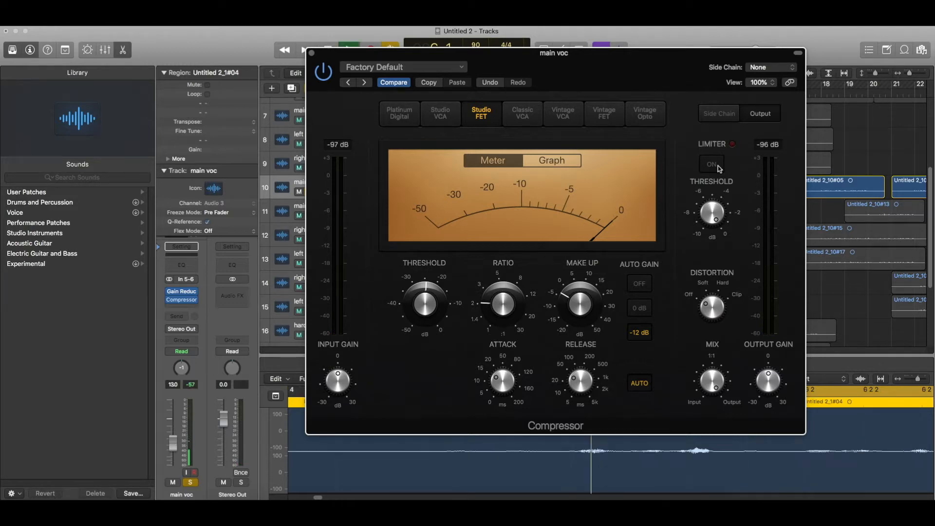
{"action": "mouse_move", "coordinate": [716, 176]}
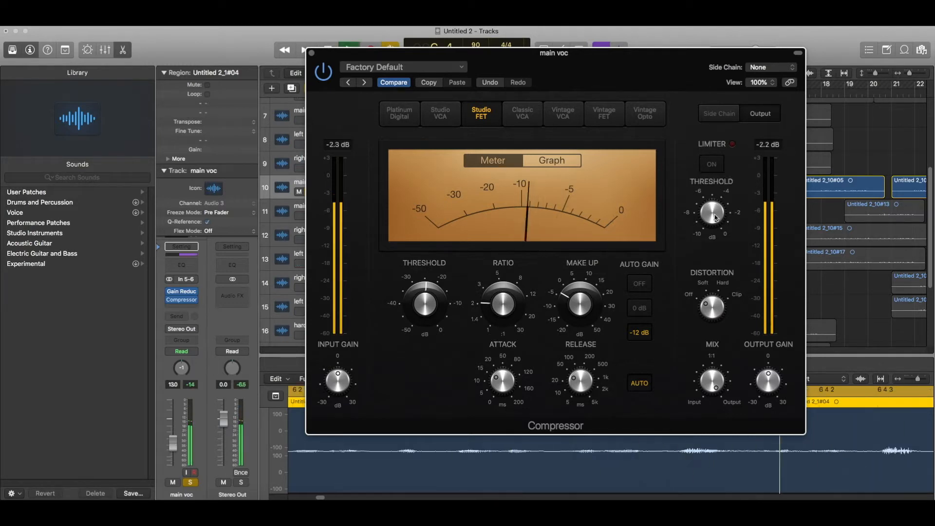
{"action": "left_click_drag", "start_coordinate": [709, 302], "coordinate": [709, 310]}
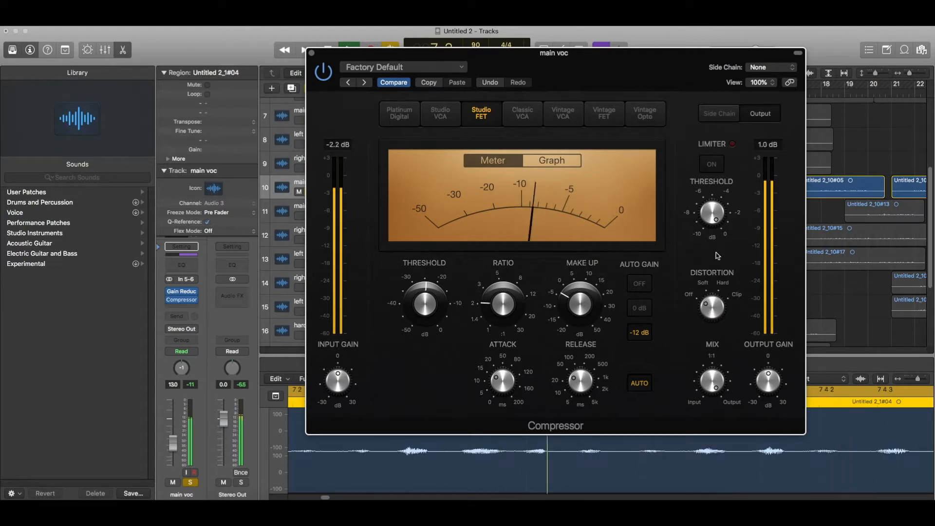
{"action": "left_click", "coordinate": [712, 164]}
{"action": "left_click_drag", "start_coordinate": [712, 213], "coordinate": [712, 221]}
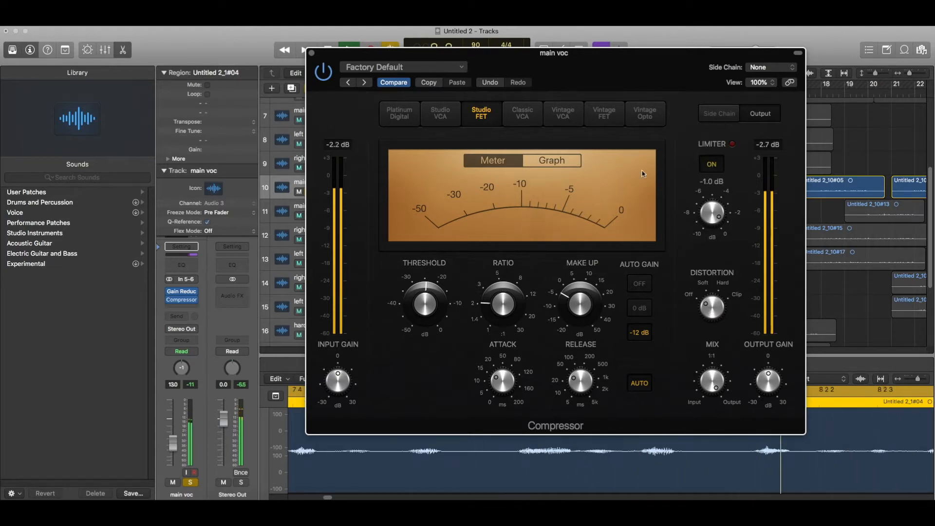
{"action": "left_click_drag", "start_coordinate": [421, 304], "coordinate": [422, 306]}
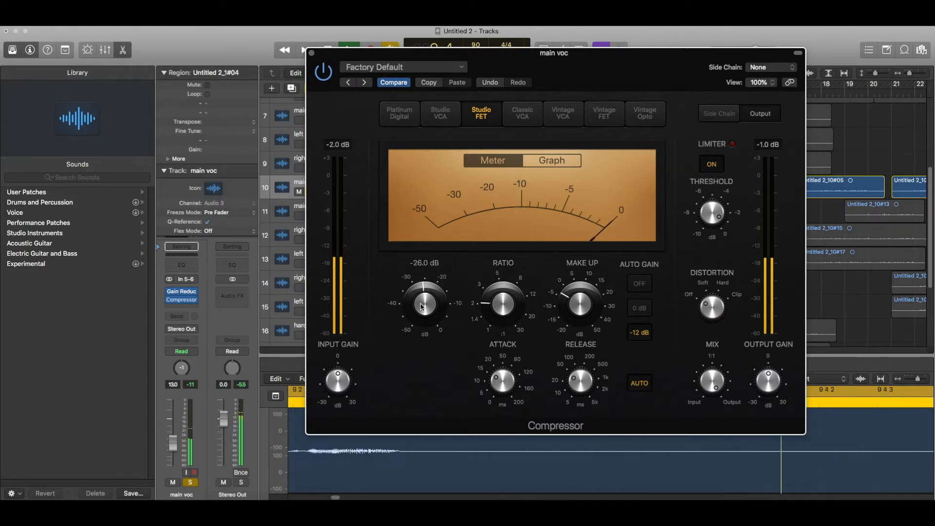
{"action": "left_click", "coordinate": [311, 53]}
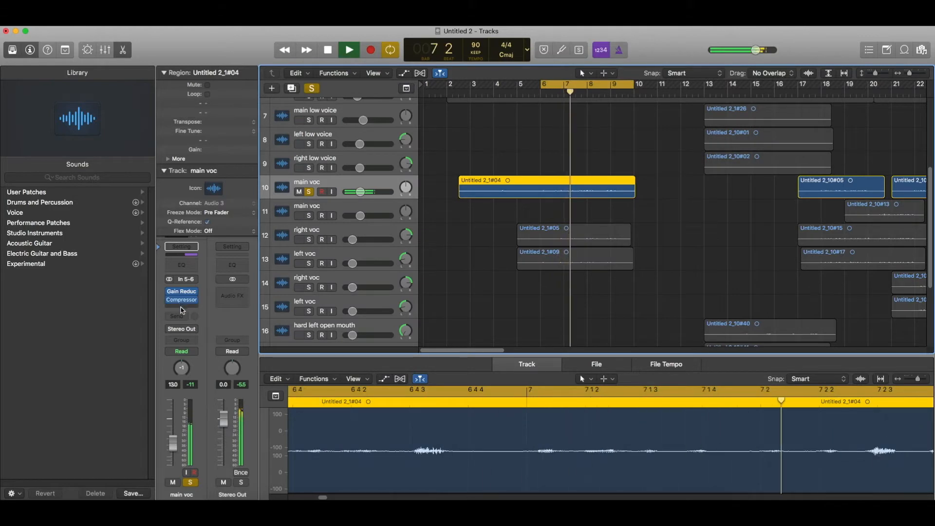
{"action": "key", "text": "space"}
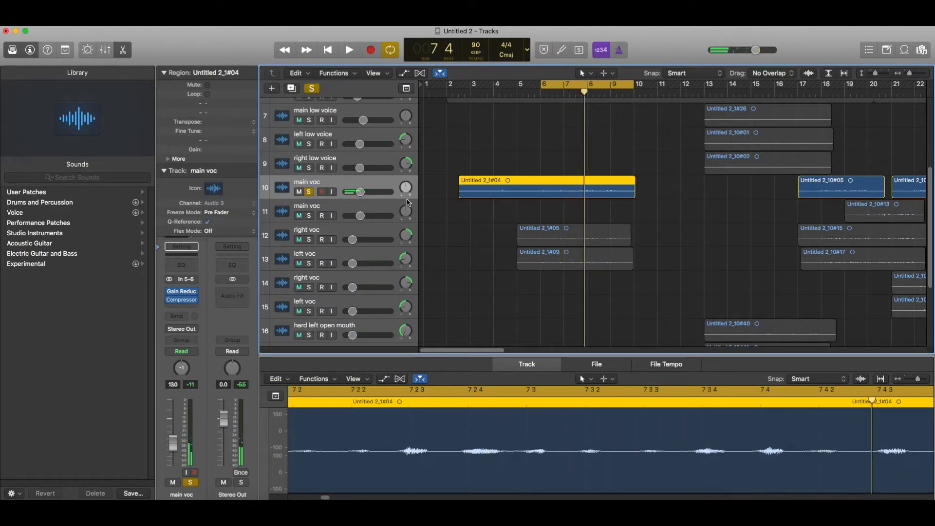
{"action": "scroll", "coordinate": [487, 209], "scroll_direction": "up", "scroll_amount": 5}
{"action": "scroll", "coordinate": [582, 219], "scroll_direction": "down", "scroll_amount": 10}
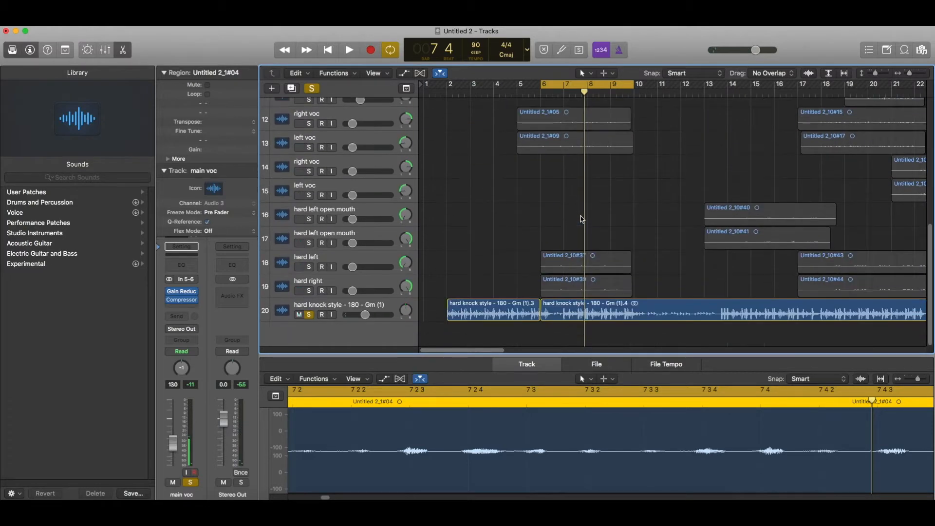
{"action": "scroll", "coordinate": [582, 219], "scroll_direction": "up", "scroll_amount": 8}
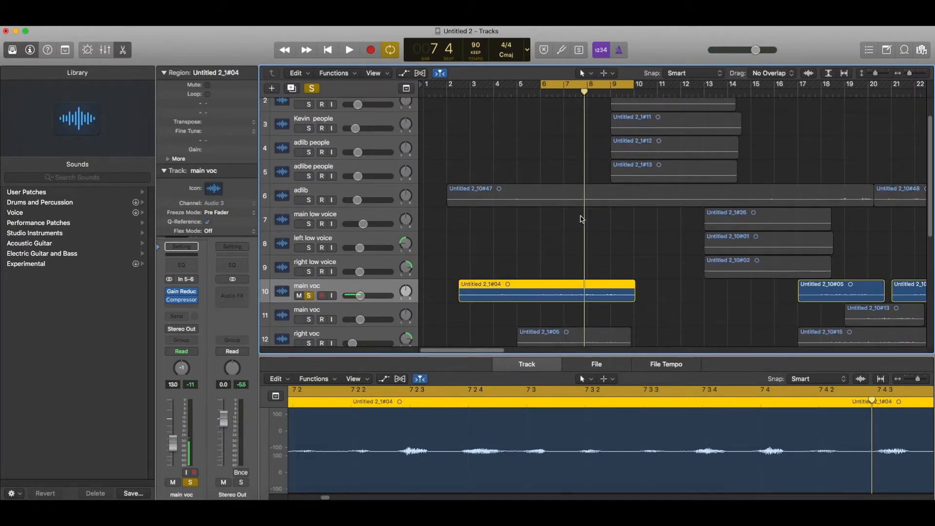
{"action": "scroll", "coordinate": [582, 219], "scroll_direction": "down", "scroll_amount": 6}
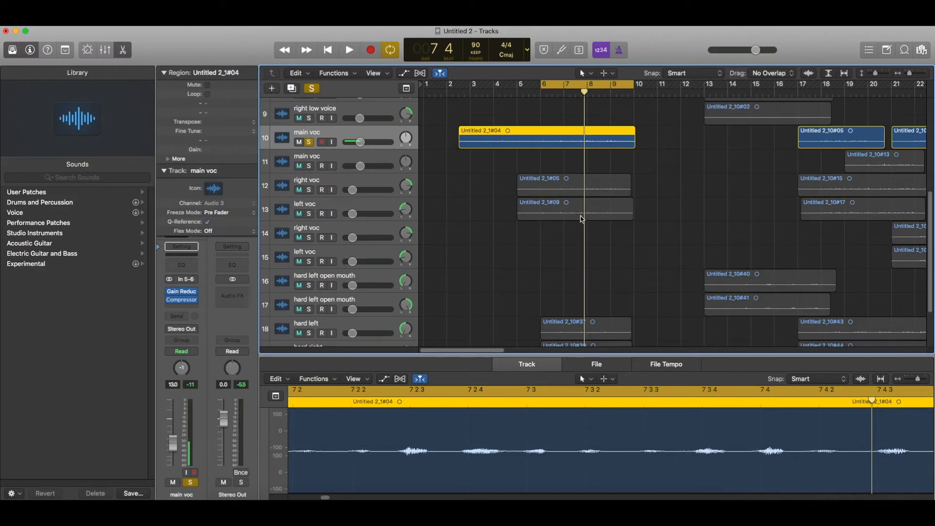
{"action": "scroll", "coordinate": [582, 219], "scroll_direction": "up", "scroll_amount": 8}
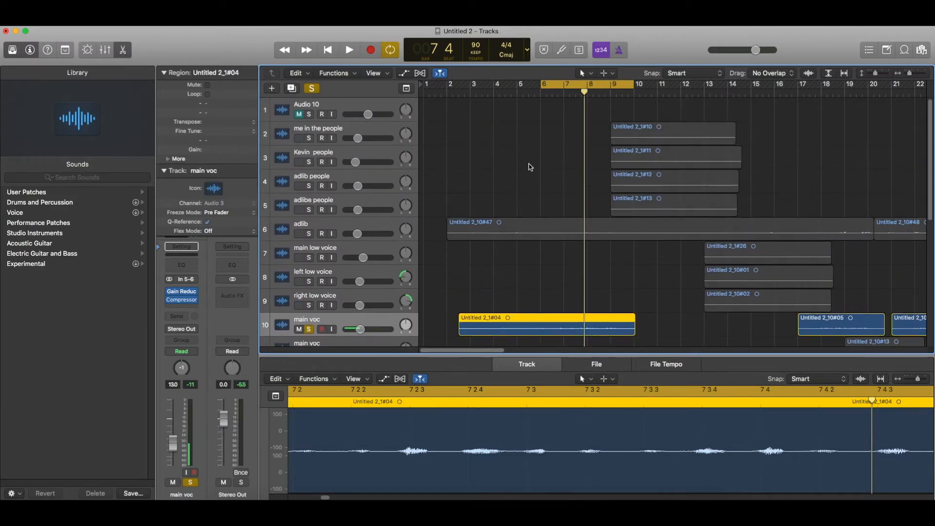
{"action": "key", "text": "space"}
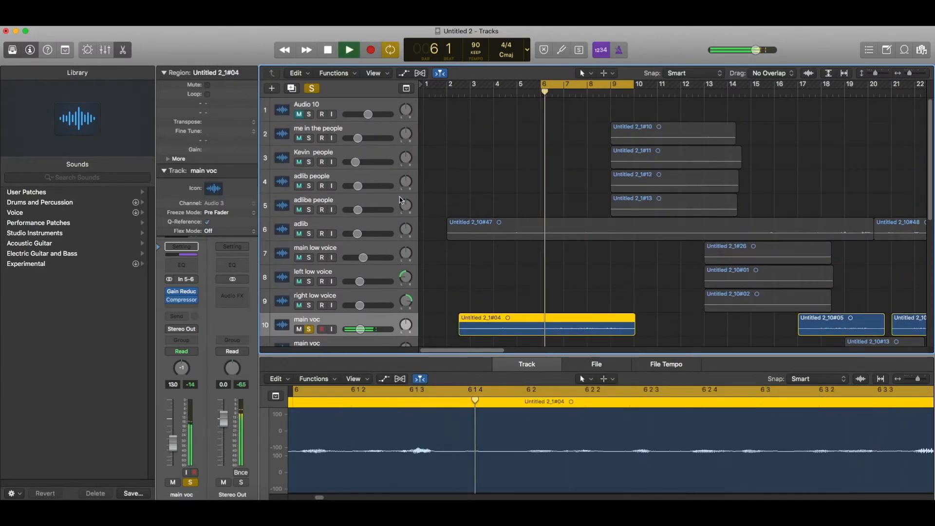
Add a Channel EQ cutting 75 Hz by 6 dB and 325 Hz by 2 dB, boosting around 4250 Hz.
{"action": "left_click", "coordinate": [182, 265]}
{"action": "left_click_drag", "start_coordinate": [101, 163], "coordinate": [101, 179]}
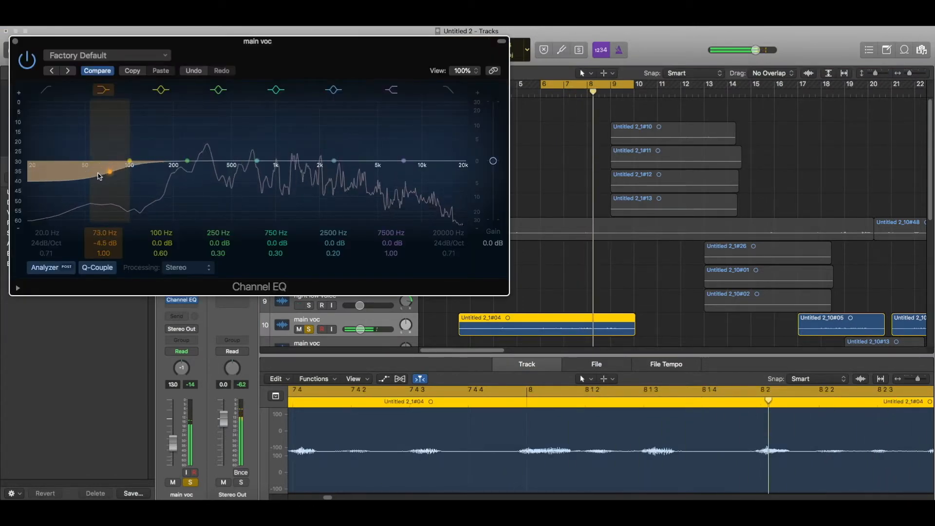
{"action": "left_click_drag", "start_coordinate": [187, 161], "coordinate": [205, 170]}
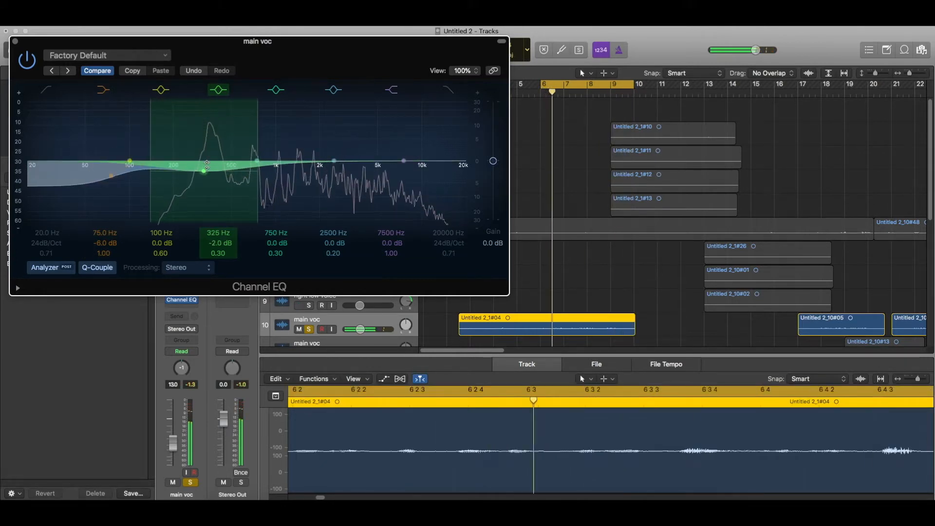
{"action": "left_click_drag", "start_coordinate": [333, 161], "coordinate": [366, 148]}
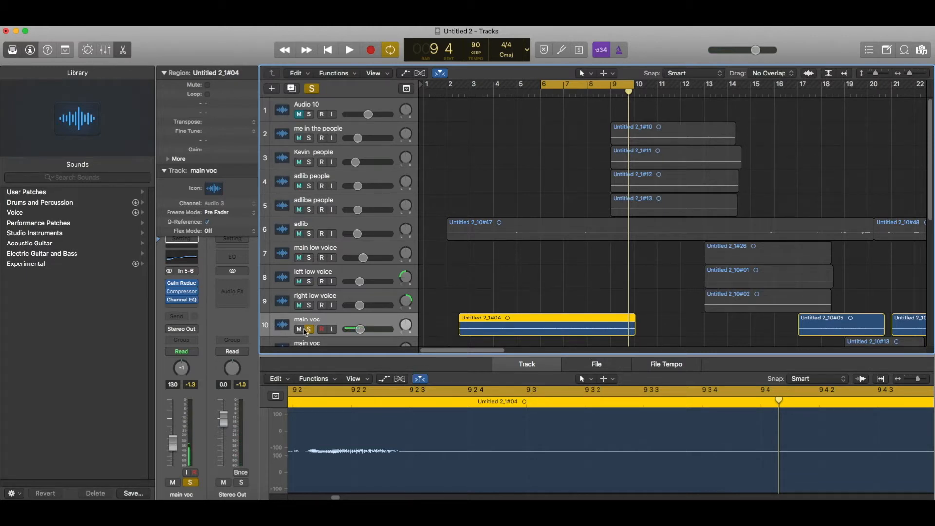
Insert a stereo Limiter after the Channel EQ on main voc.
{"action": "key", "text": "space"}
{"action": "left_click", "coordinate": [176, 308]}
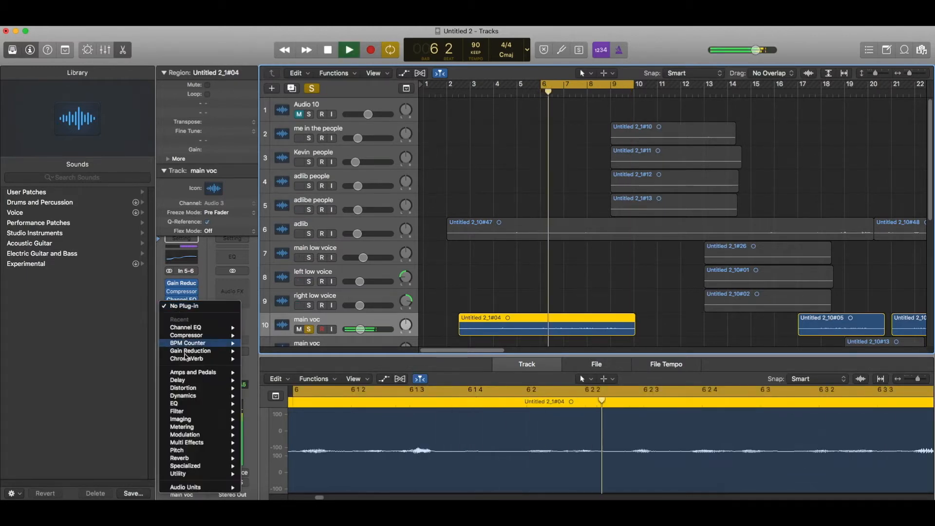
{"action": "mouse_move", "coordinate": [186, 399]}
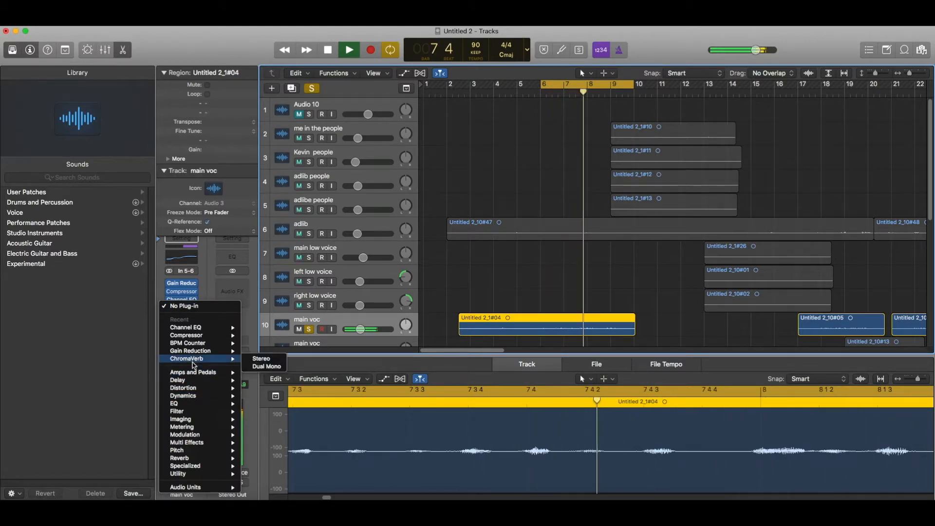
{"action": "mouse_move", "coordinate": [314, 405]}
{"action": "mouse_move", "coordinate": [273, 434]}
{"action": "left_click", "coordinate": [341, 435]}
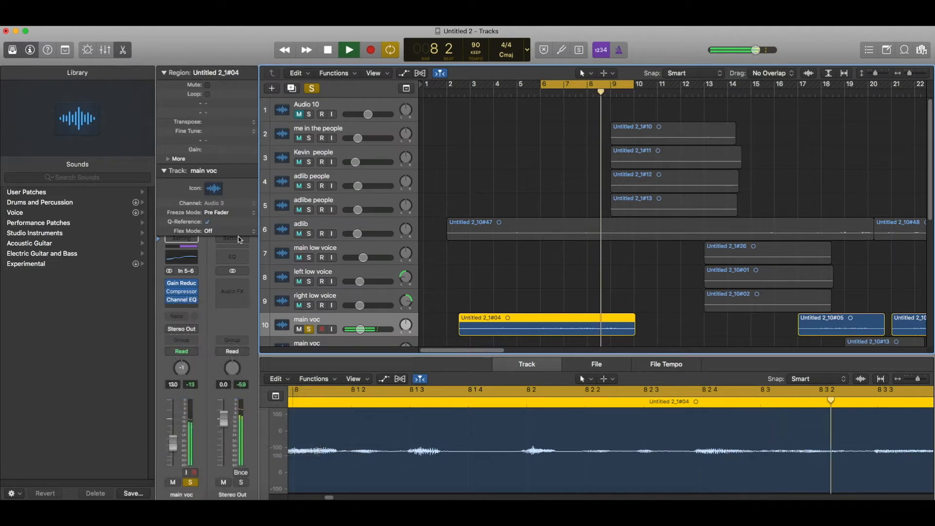
Set Limiter gain to -5.0 dB and output to -1.1 dB, and raise main voc volume to about -7 dB.
{"action": "left_click_drag", "start_coordinate": [189, 137], "coordinate": [190, 156]}
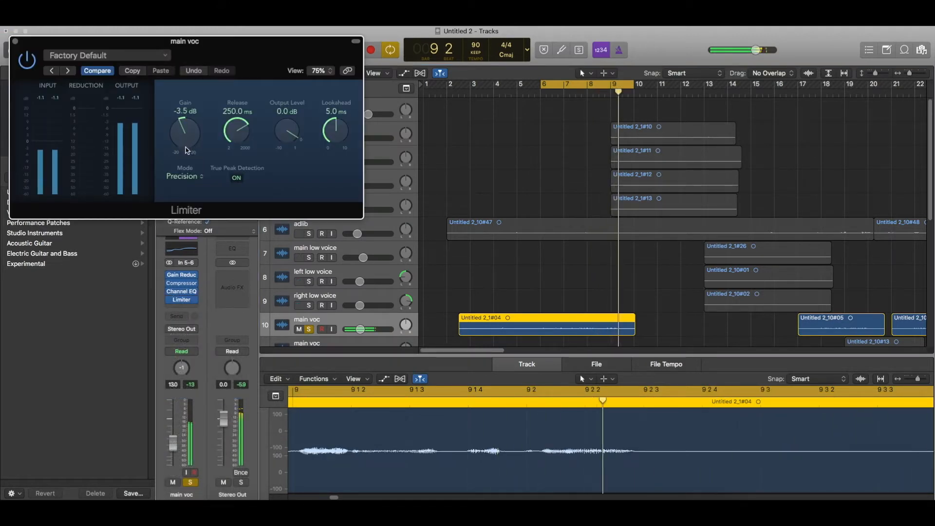
{"action": "left_click_drag", "start_coordinate": [360, 329], "coordinate": [363, 330]}
{"action": "left_click_drag", "start_coordinate": [273, 136], "coordinate": [276, 140]}
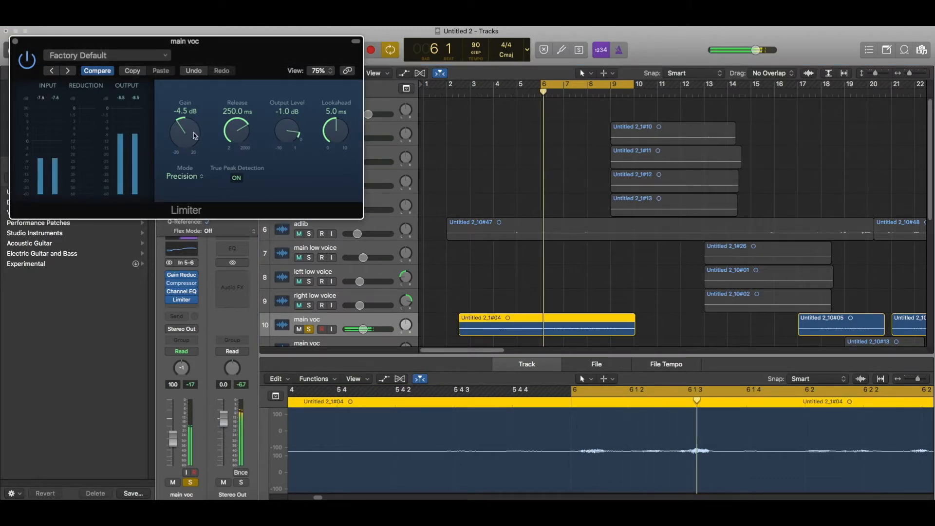
{"action": "left_click_drag", "start_coordinate": [194, 132], "coordinate": [193, 134]}
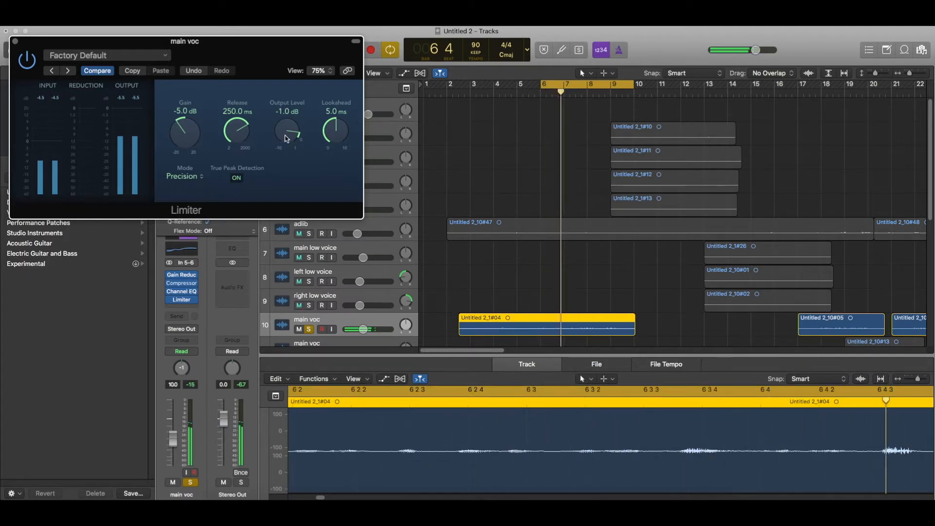
{"action": "left_click_drag", "start_coordinate": [363, 329], "coordinate": [367, 330]}
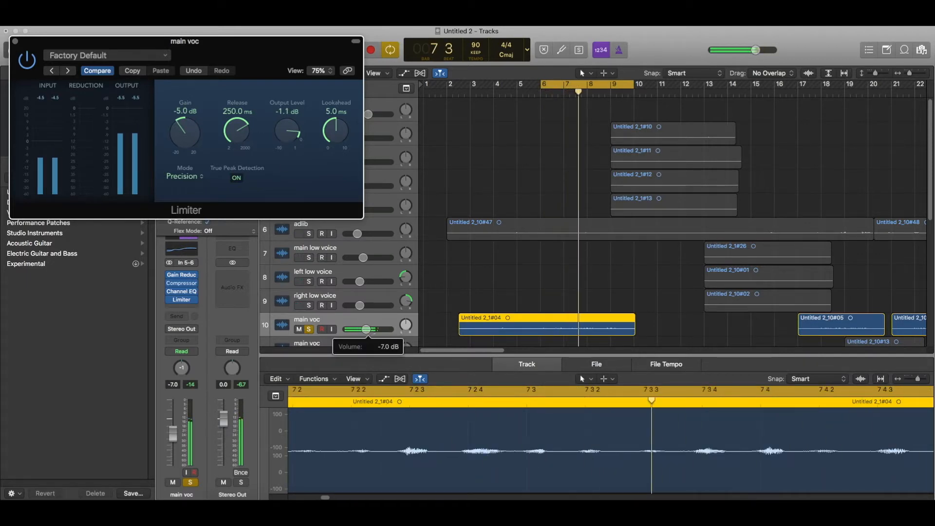
{"action": "left_click", "coordinate": [182, 300]}
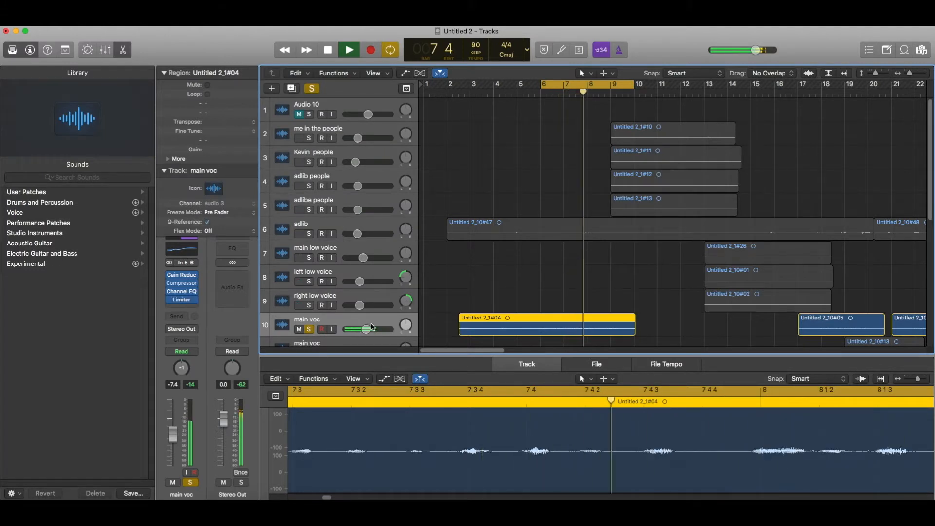
{"action": "scroll", "coordinate": [379, 329], "scroll_direction": "down", "scroll_amount": 1}
Insert a stereo Ensemble on main voc and lower its output mix to 10%.
{"action": "left_click", "coordinate": [171, 308]}
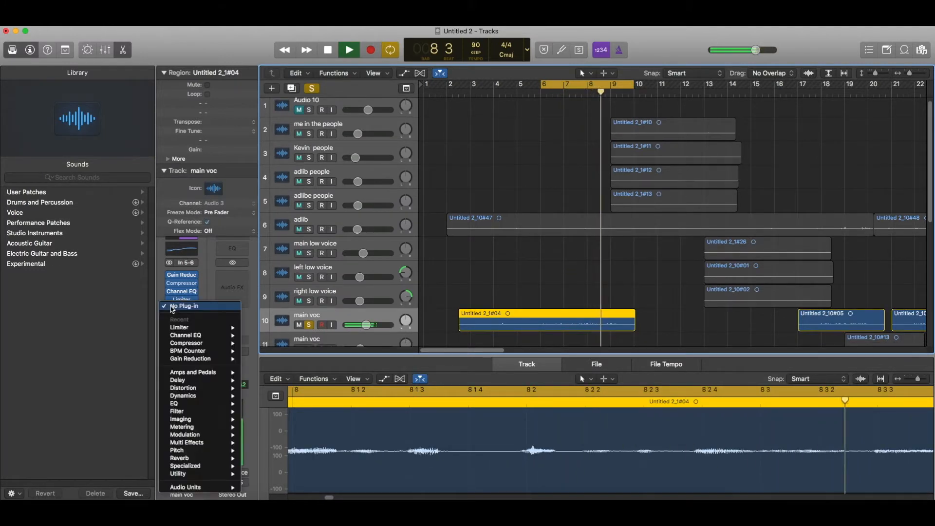
{"action": "mouse_move", "coordinate": [200, 434]}
{"action": "mouse_move", "coordinate": [273, 423]}
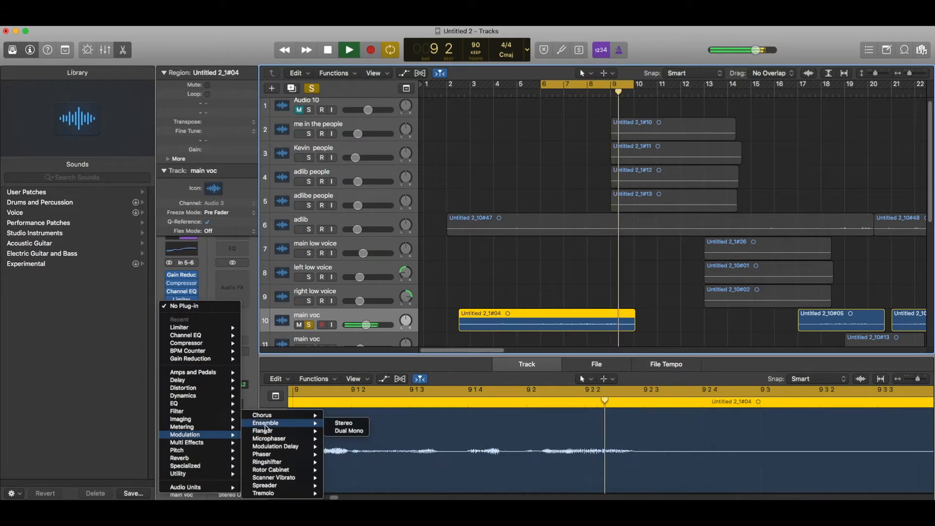
{"action": "left_click", "coordinate": [345, 428]}
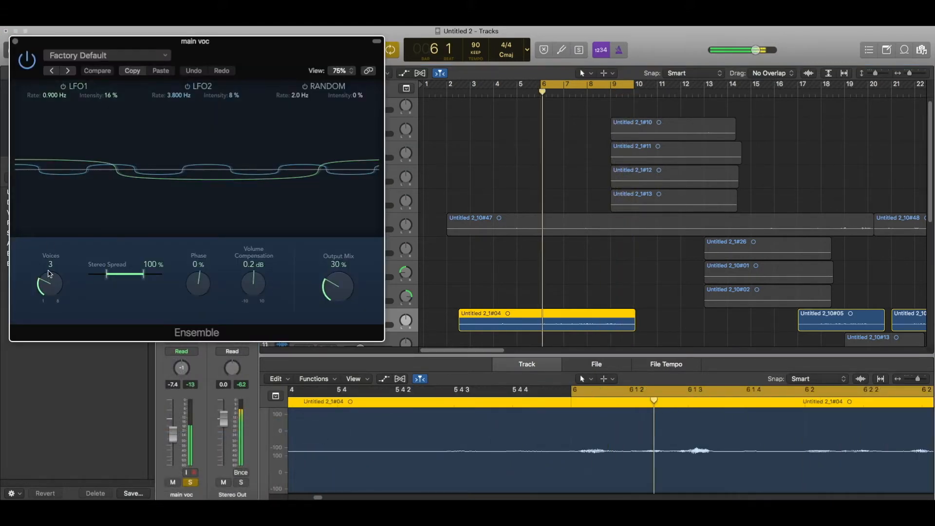
{"action": "scroll", "coordinate": [49, 281], "scroll_direction": "down", "scroll_amount": 1}
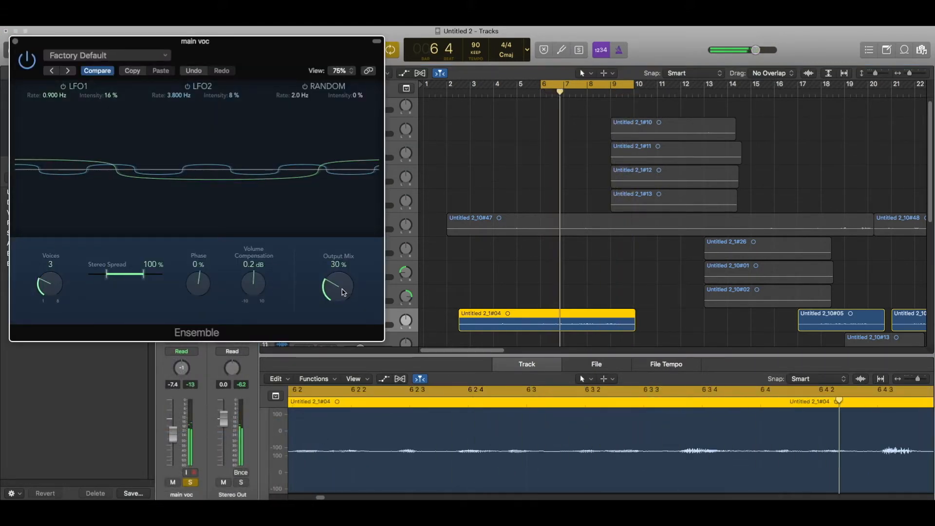
{"action": "left_click_drag", "start_coordinate": [344, 292], "coordinate": [344, 321]}
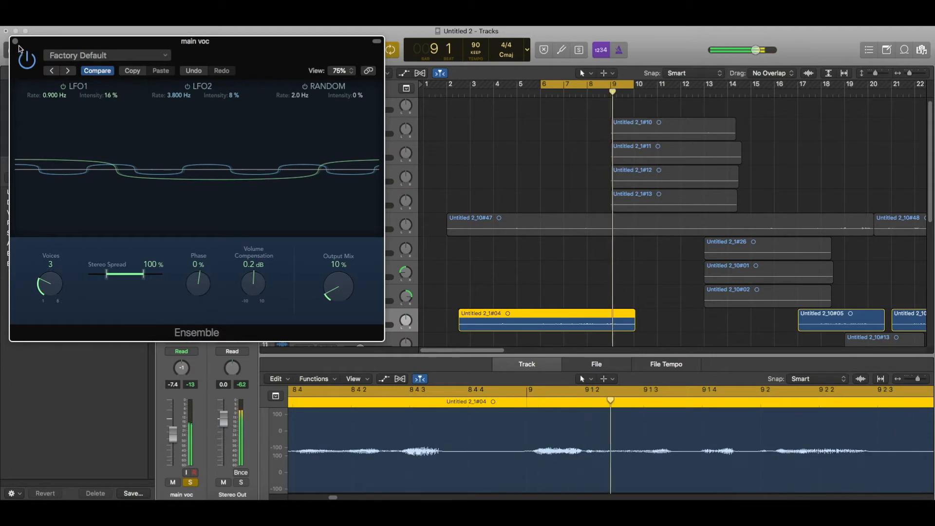
{"action": "left_click", "coordinate": [16, 43]}
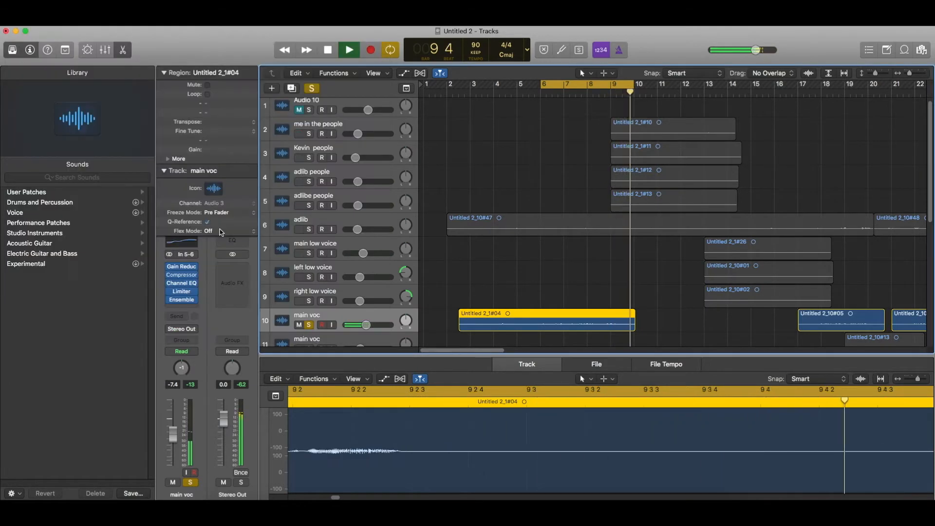
Add a main voc send to Bus 1 and raise its level to -6.5 dB.
{"action": "left_click", "coordinate": [182, 318]}
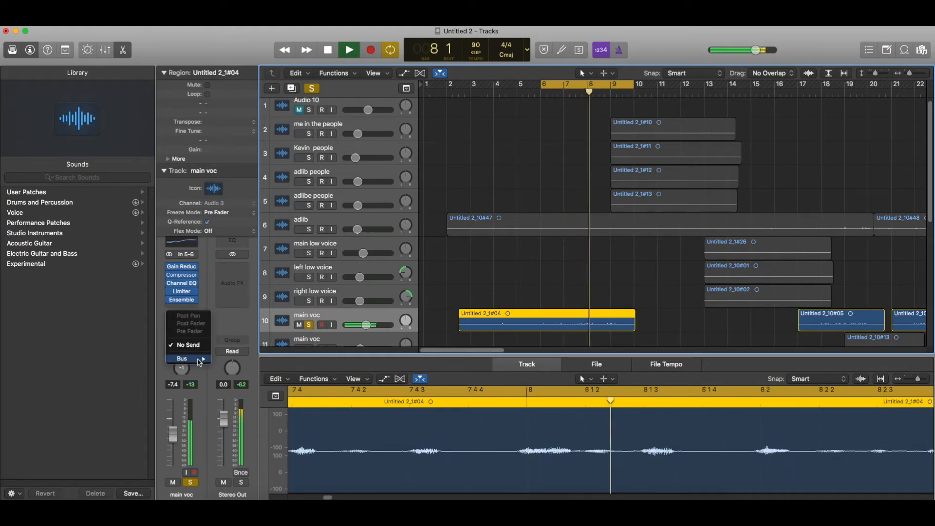
{"action": "mouse_move", "coordinate": [187, 359]}
{"action": "left_click", "coordinate": [230, 191]}
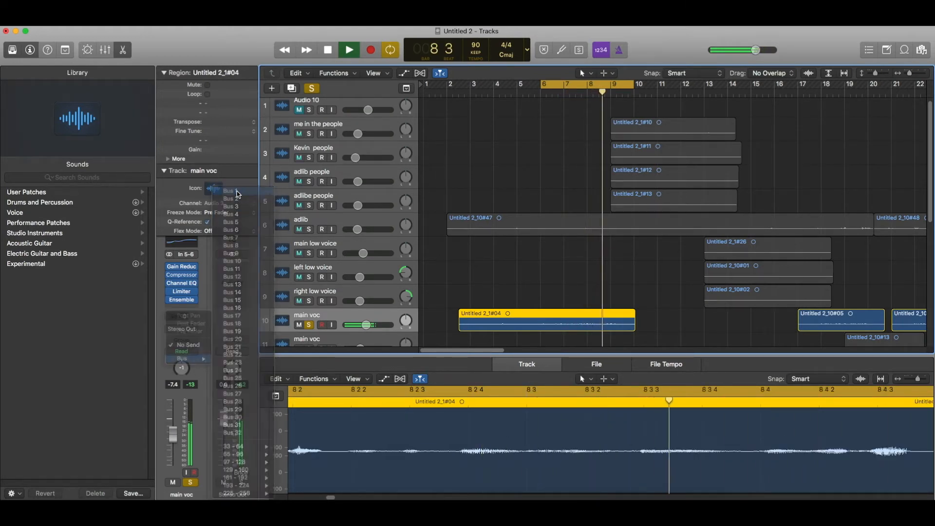
{"action": "left_click", "coordinate": [165, 170]}
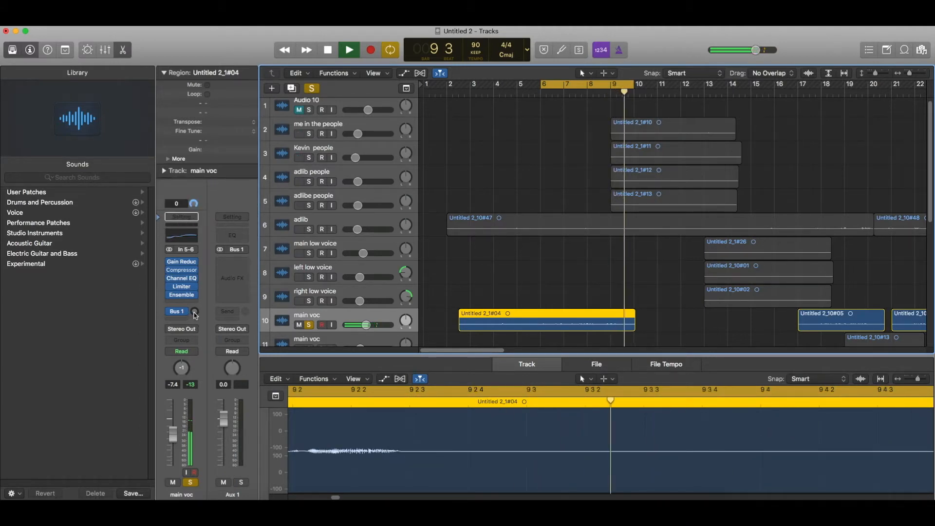
{"action": "left_click_drag", "start_coordinate": [193, 295], "coordinate": [199, 261]}
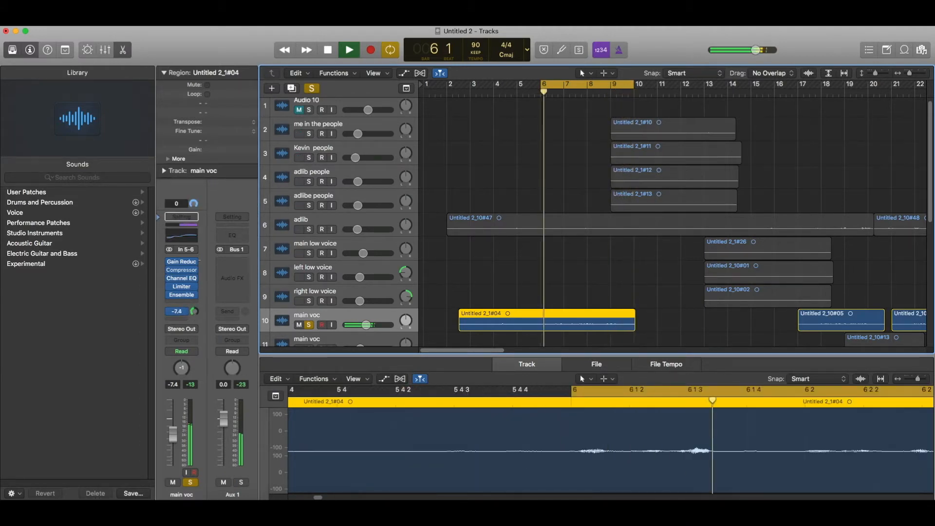
Bring up the Audio FX list on the new Aux 1 return.
{"action": "left_click", "coordinate": [224, 268]}
{"action": "left_click", "coordinate": [223, 268]}
{"action": "left_click", "coordinate": [223, 268]}
{"action": "mouse_move", "coordinate": [241, 348]}
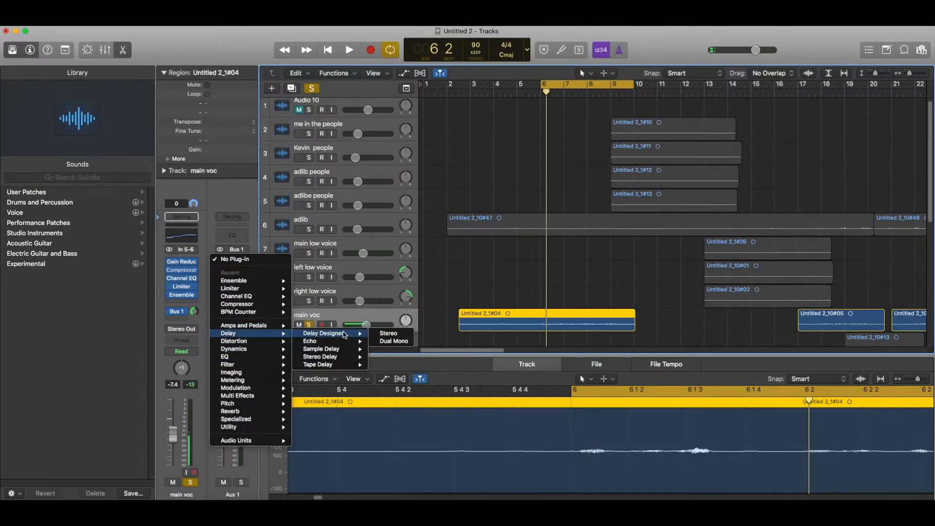
Load Delay Designer on Aux 1 and choose the 1/4 Dotted Basic Pan preset.
{"action": "left_click", "coordinate": [344, 335]}
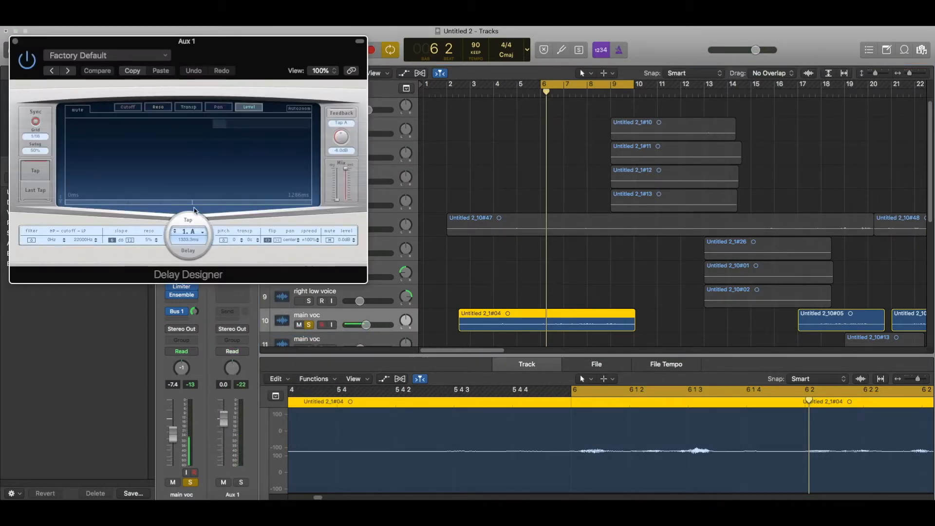
{"action": "left_click", "coordinate": [149, 57]}
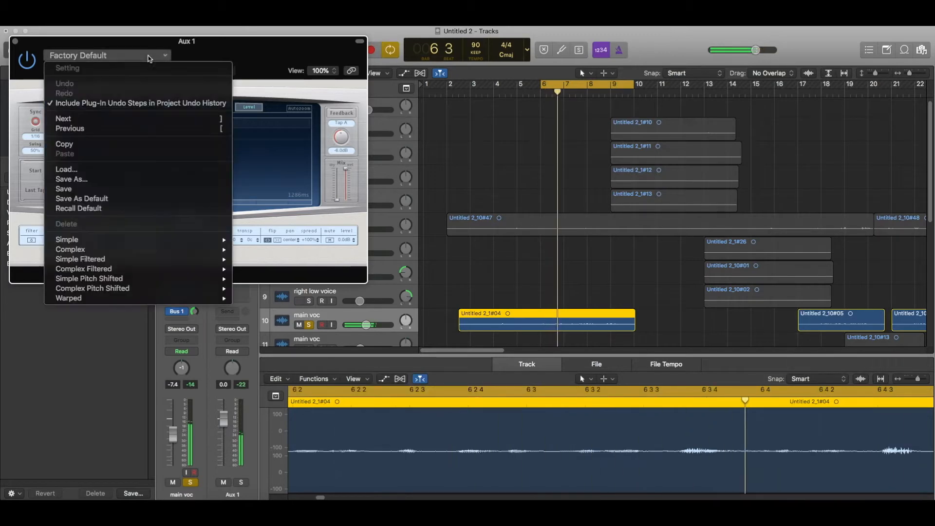
{"action": "mouse_move", "coordinate": [129, 240]}
{"action": "left_click", "coordinate": [266, 240]}
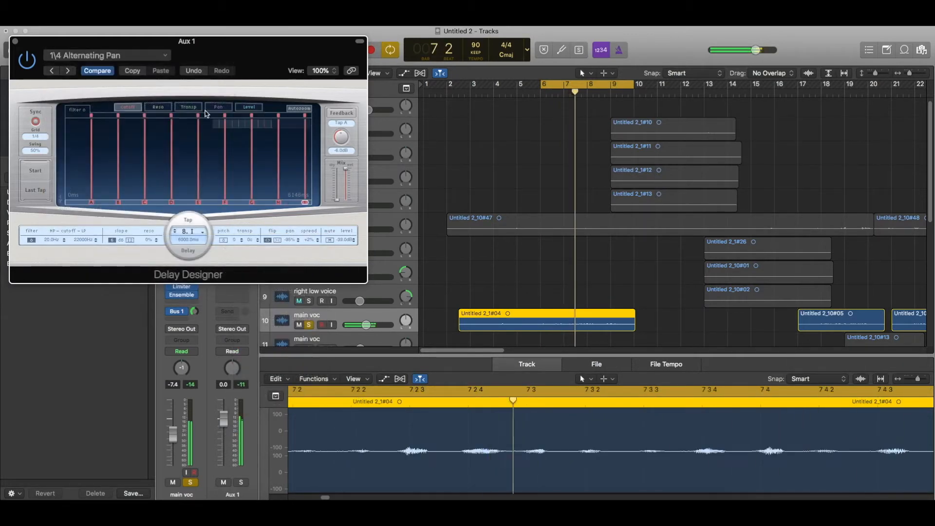
{"action": "left_click", "coordinate": [108, 55]}
{"action": "mouse_move", "coordinate": [129, 240]}
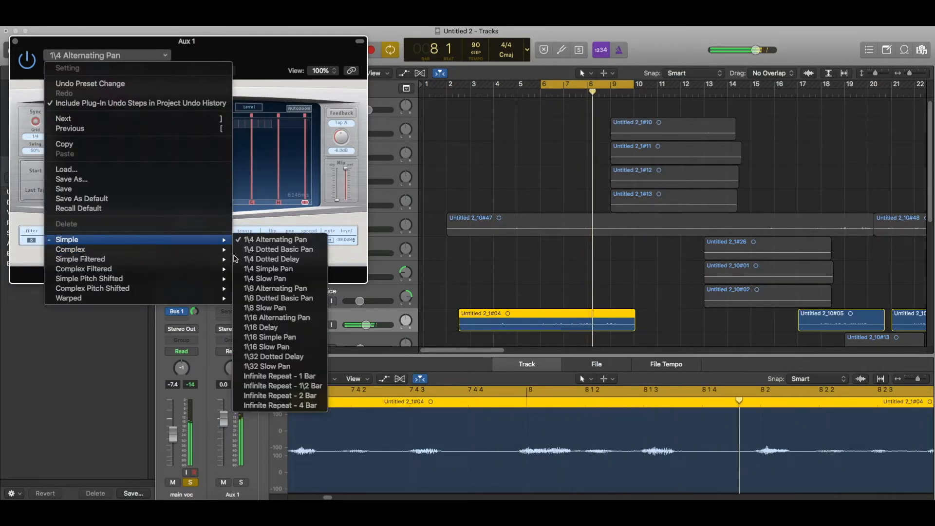
{"action": "left_click", "coordinate": [278, 249]}
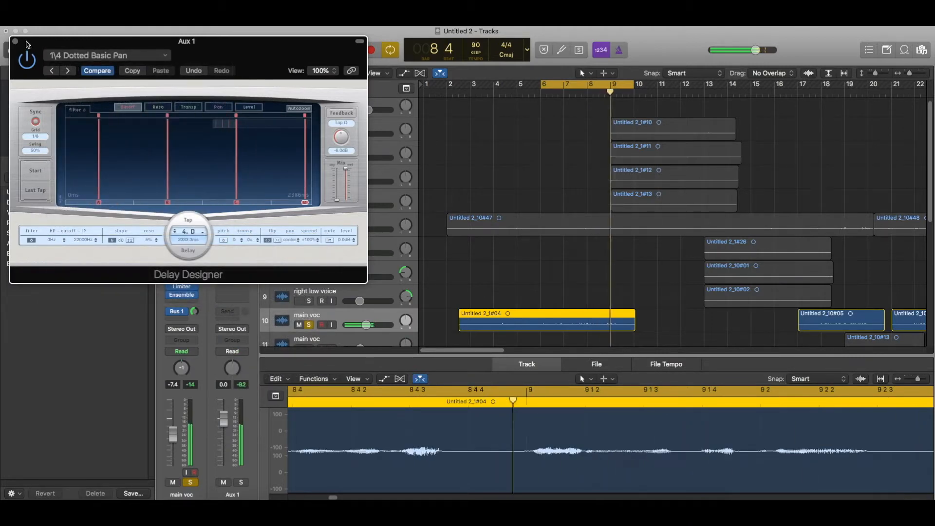
{"action": "left_click", "coordinate": [15, 41]}
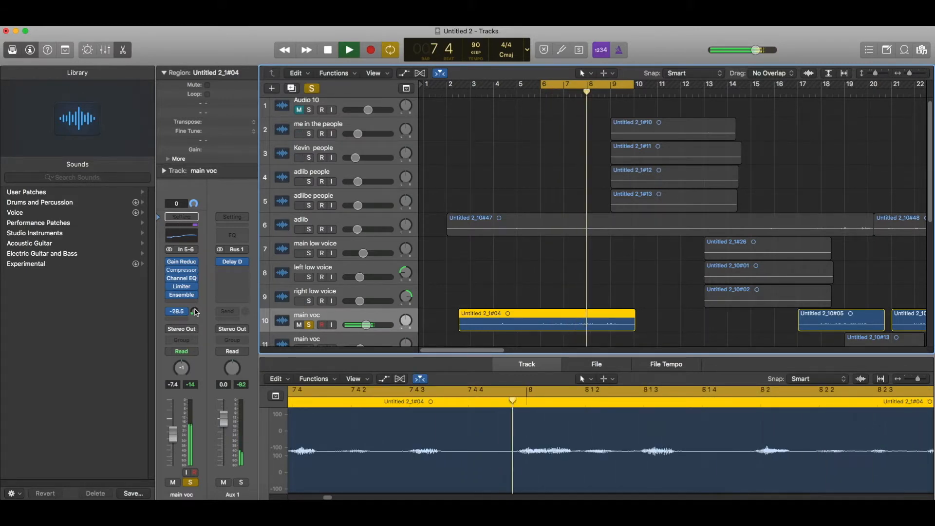
Nudge the Bus 1 send, then route a second main voc send to Bus 2 for Aux 2.
{"action": "left_click_drag", "start_coordinate": [194, 312], "coordinate": [195, 310]}
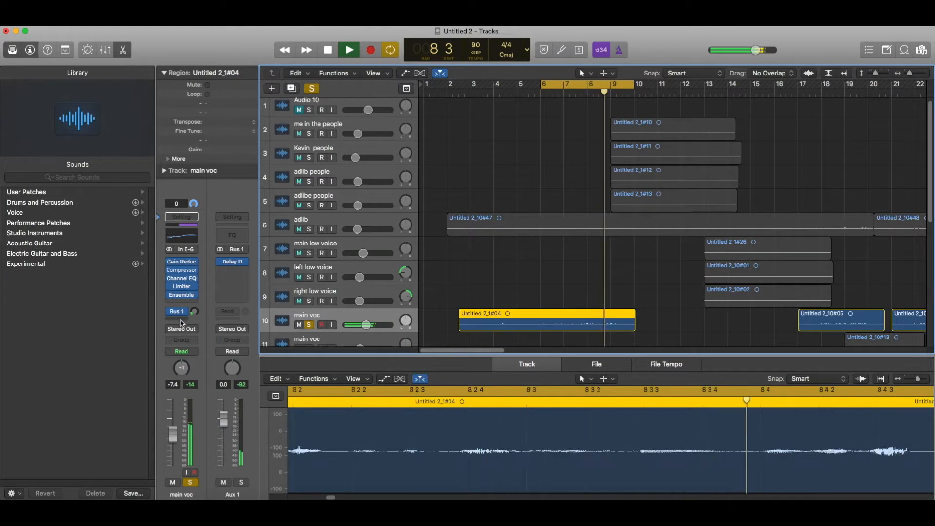
{"action": "key", "text": "space"}
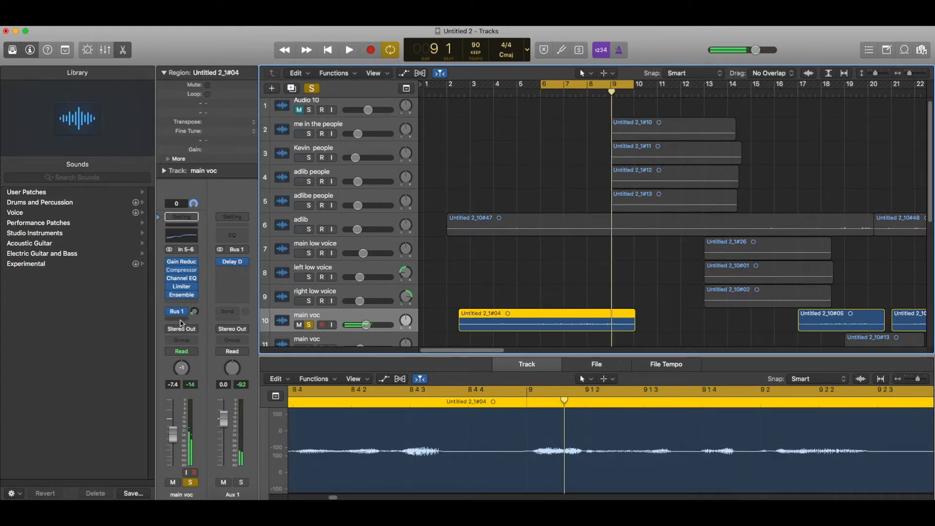
{"action": "left_click", "coordinate": [181, 322]}
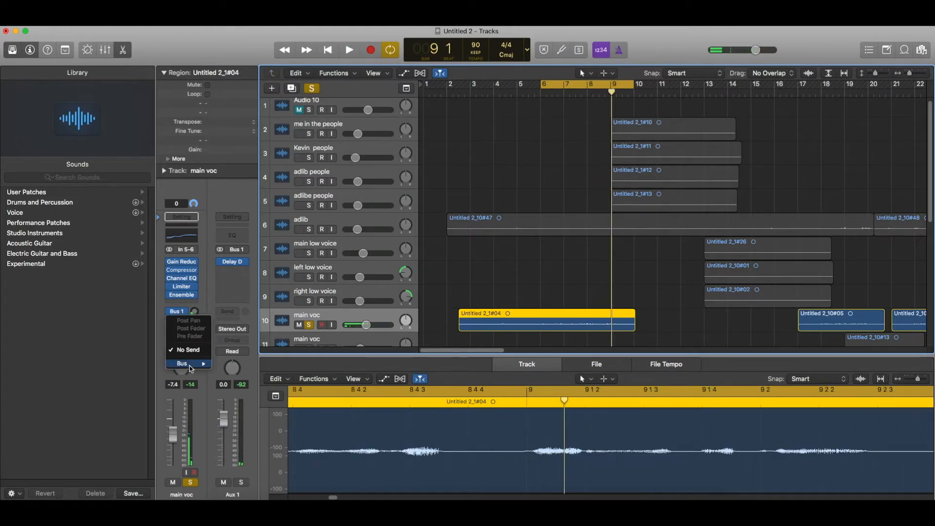
{"action": "mouse_move", "coordinate": [190, 369]}
{"action": "left_click", "coordinate": [243, 199]}
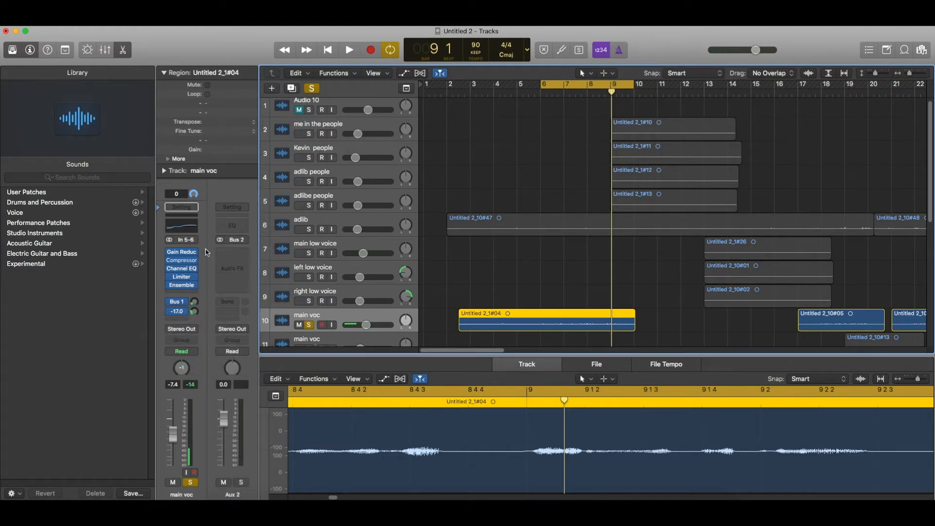
{"action": "key", "text": "space"}
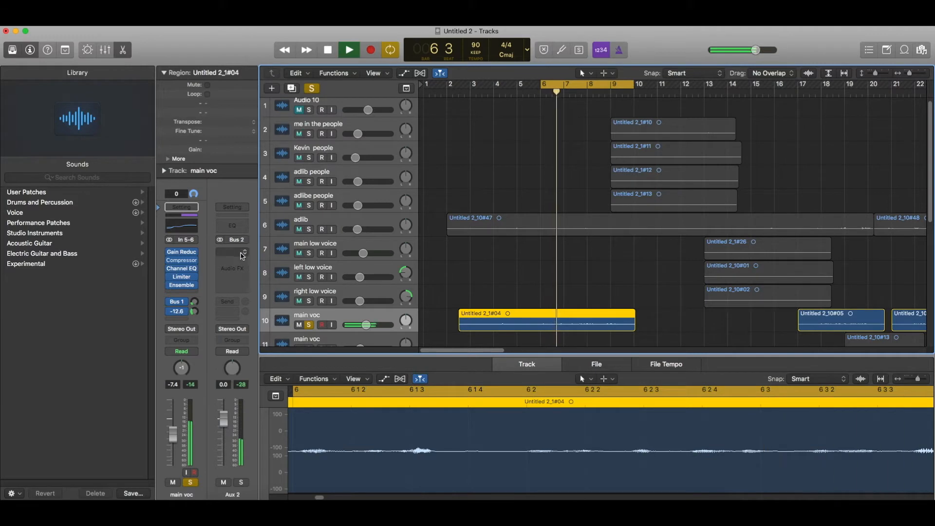
{"action": "left_click", "coordinate": [242, 256]}
Load Space Designer on Aux 2 with a synthesized impulse response and wet level at 0.0 dB.
{"action": "mouse_move", "coordinate": [273, 401]}
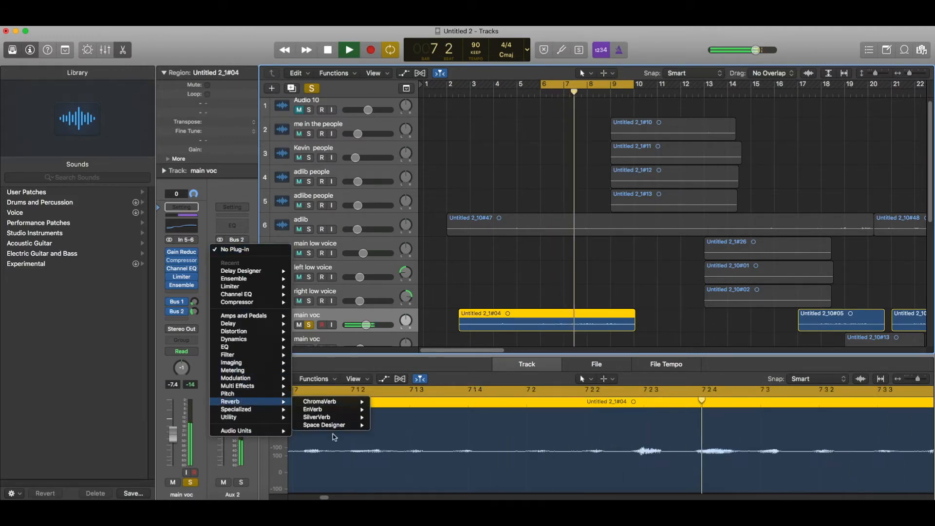
{"action": "left_click", "coordinate": [324, 425]}
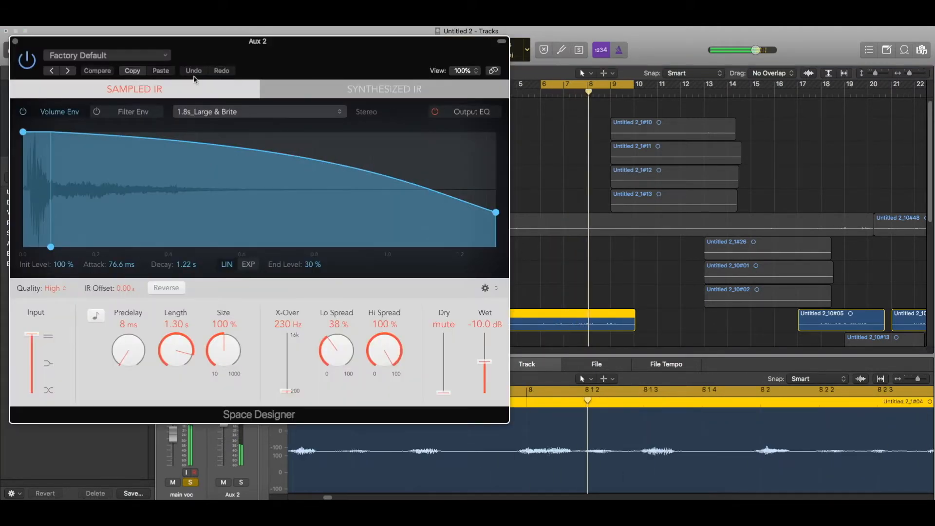
{"action": "left_click", "coordinate": [288, 95]}
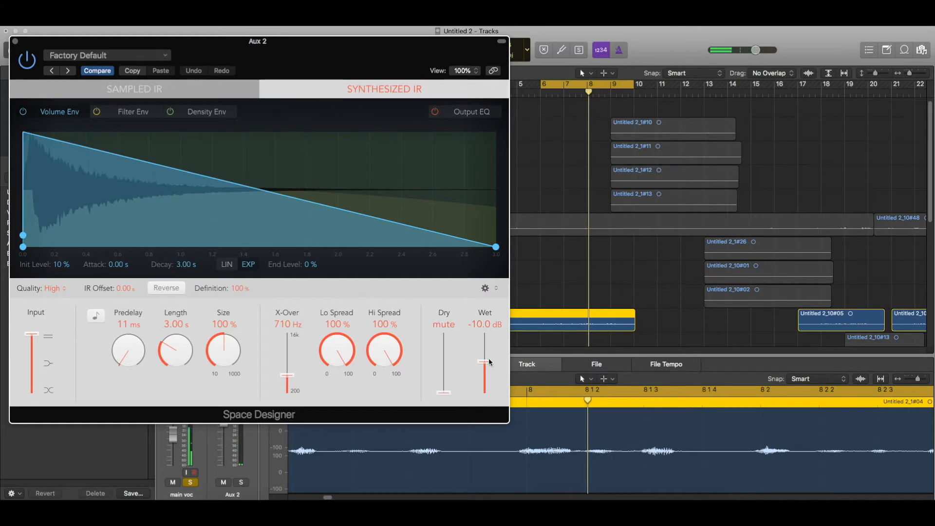
{"action": "left_click_drag", "start_coordinate": [490, 354], "coordinate": [486, 350]}
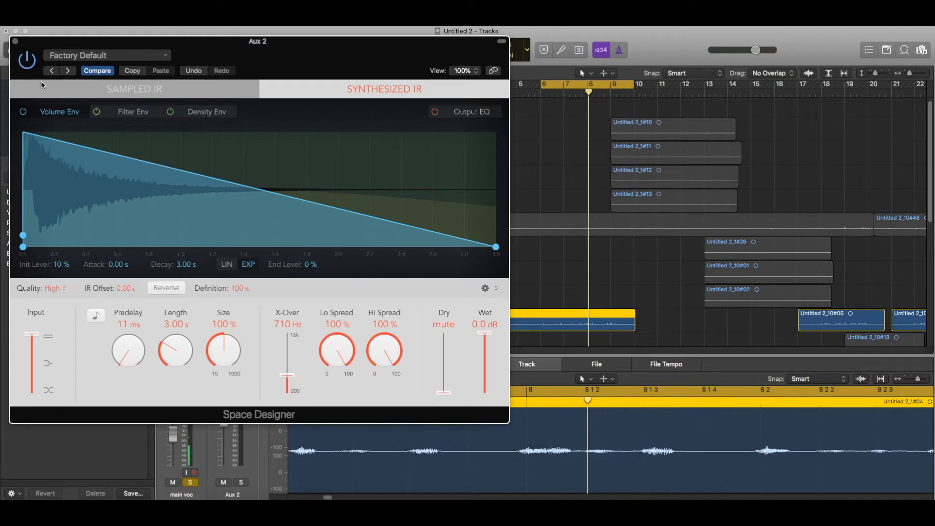
{"action": "left_click", "coordinate": [15, 42]}
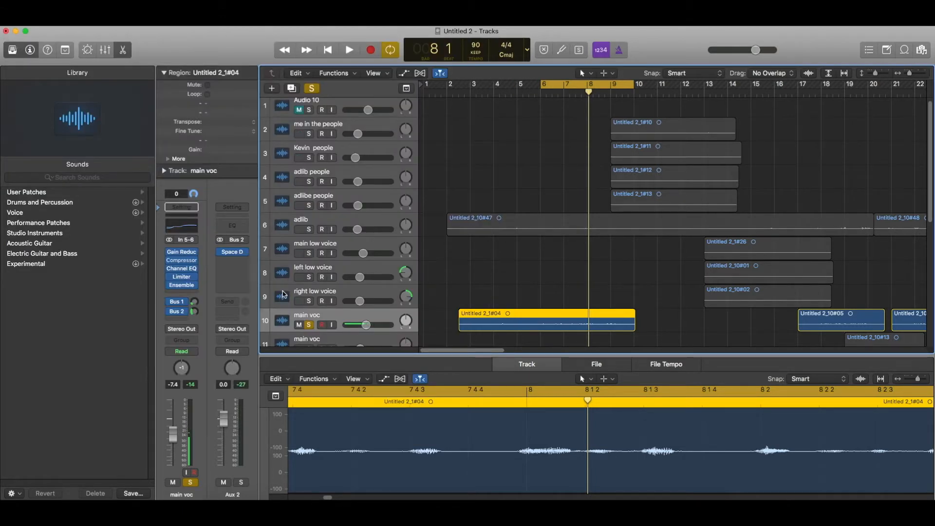
Route a third main voc send to Bus 3 and raise its level during playback.
{"action": "key", "text": "space"}
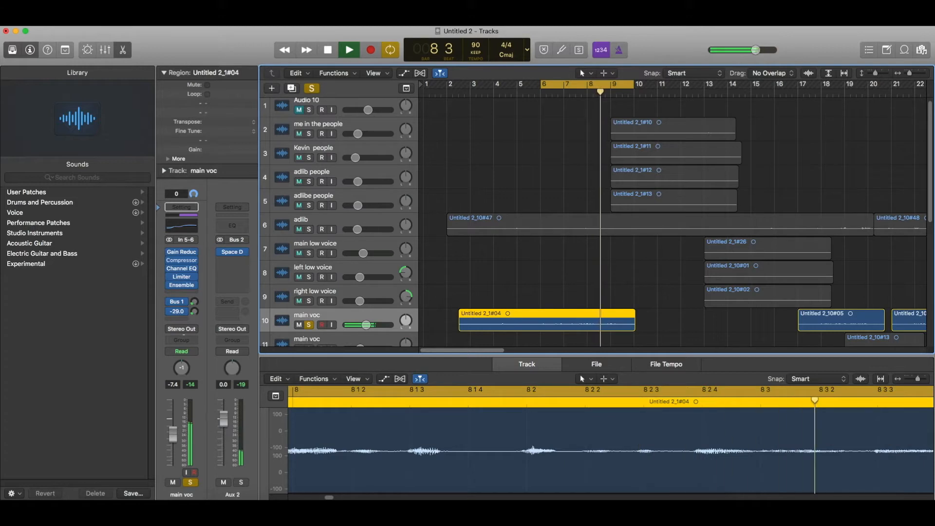
{"action": "left_click", "coordinate": [195, 319]}
{"action": "mouse_move", "coordinate": [190, 363]}
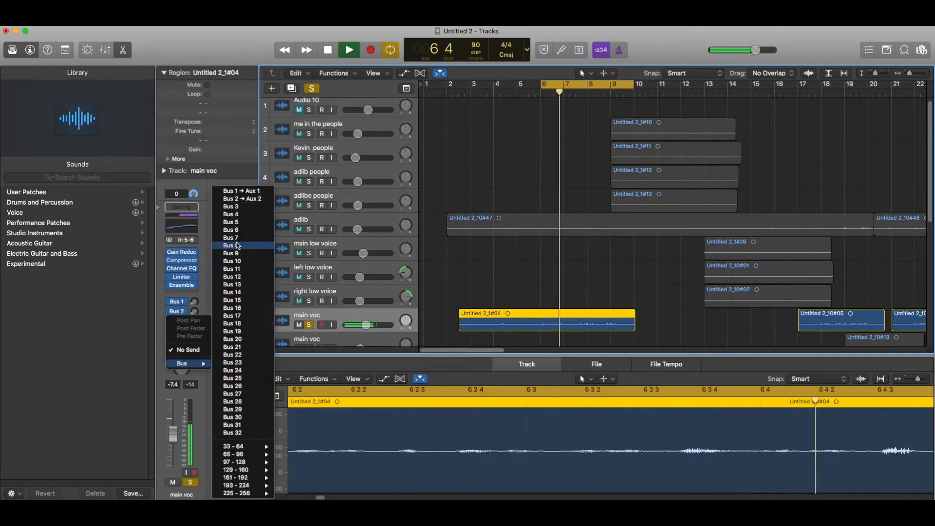
{"action": "left_click", "coordinate": [231, 206]}
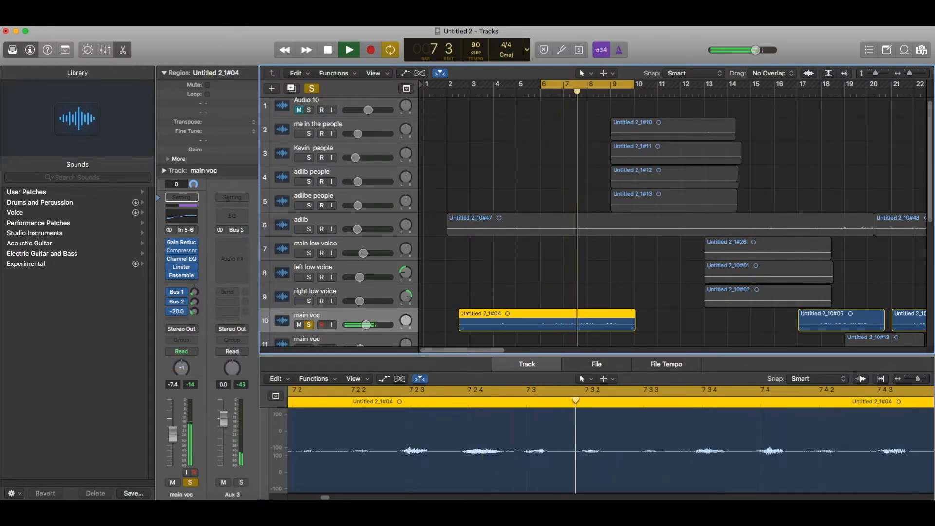
{"action": "left_click_drag", "start_coordinate": [194, 260], "coordinate": [217, 258]}
{"action": "key", "text": "space"}
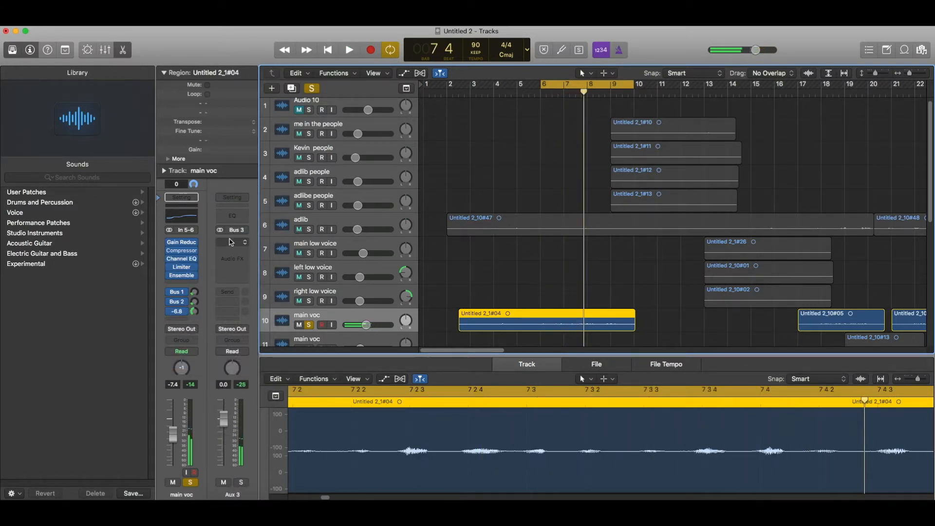
Insert a stereo ChromaVerb on the Aux 3 return channel.
{"action": "left_click", "coordinate": [231, 242]}
{"action": "mouse_move", "coordinate": [237, 392]}
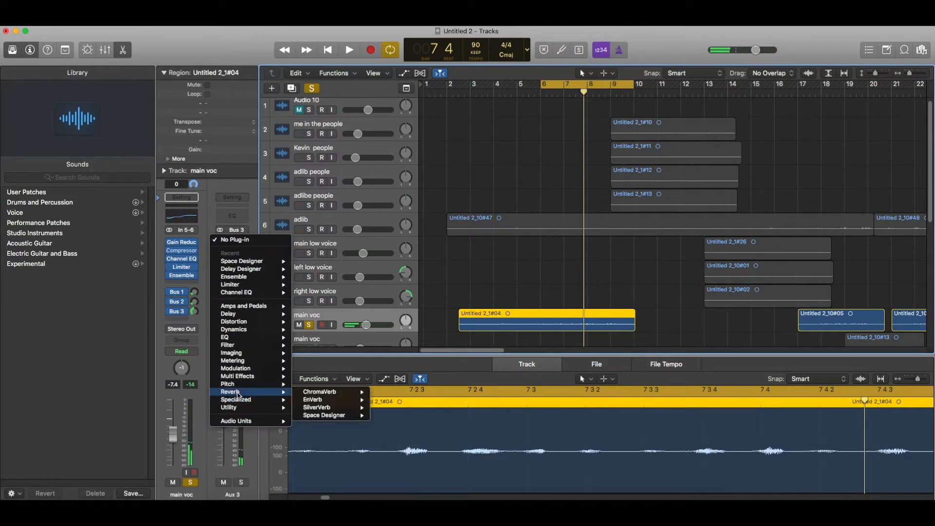
{"action": "left_click", "coordinate": [325, 393]}
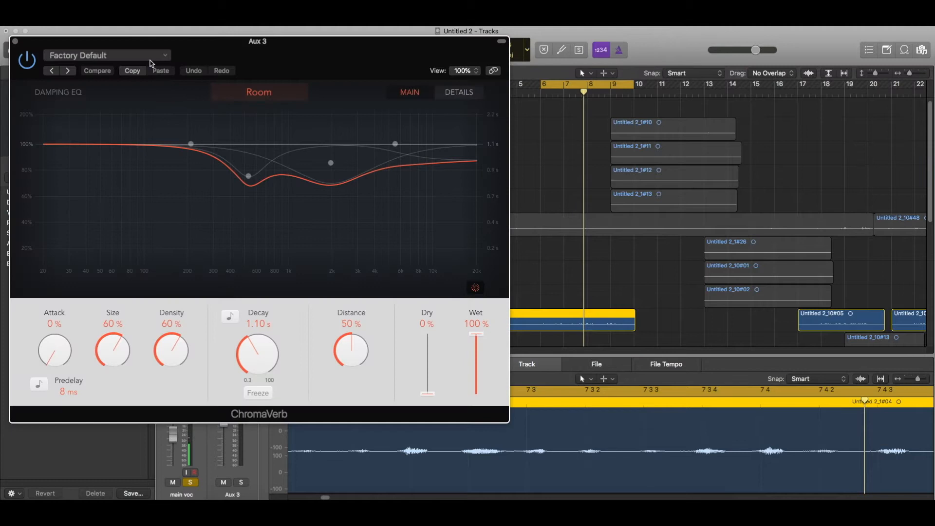
Load the Orchestra Chamber preset, switch to Dark Room, set density 43% and decay 2.30 s.
{"action": "left_click", "coordinate": [150, 58]}
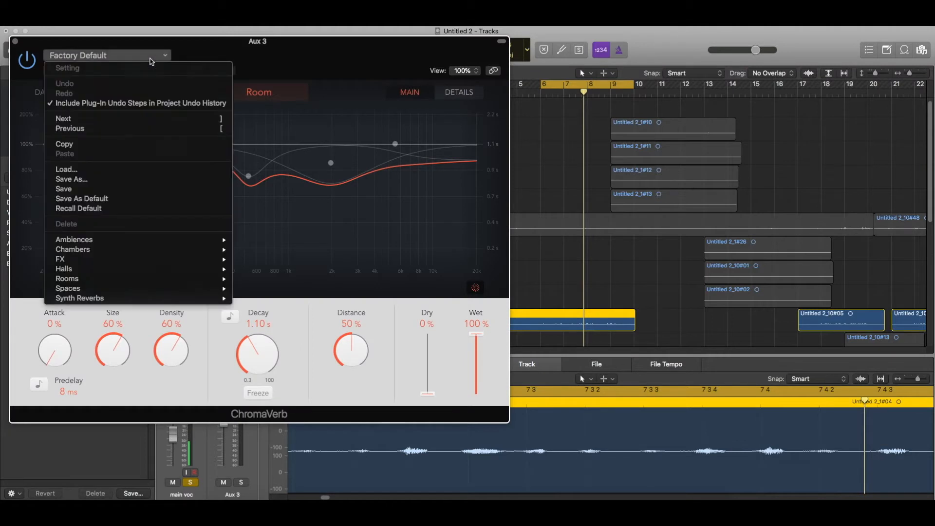
{"action": "mouse_move", "coordinate": [154, 250]}
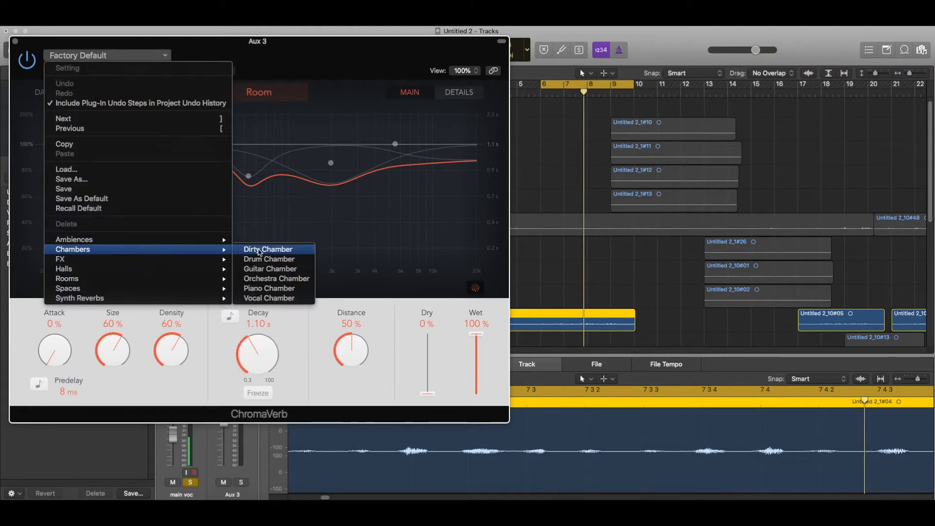
{"action": "left_click", "coordinate": [273, 280]}
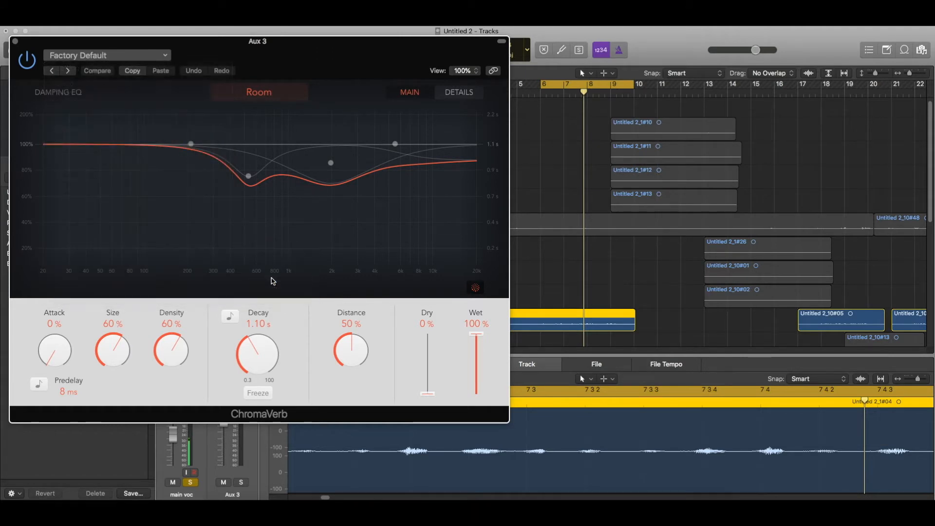
{"action": "left_click", "coordinate": [276, 90]}
{"action": "left_click", "coordinate": [210, 182]}
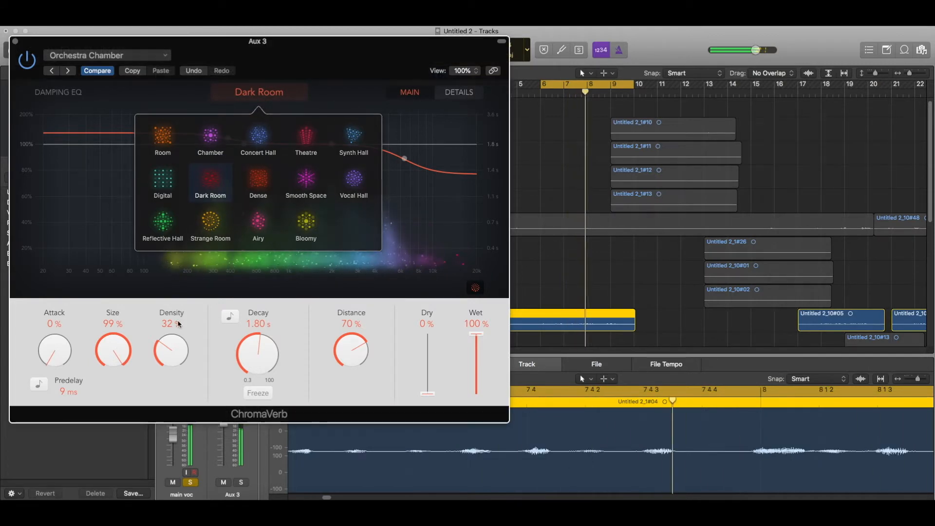
{"action": "mouse_move", "coordinate": [172, 347]}
{"action": "left_mouse_down"}
{"action": "mouse_move", "coordinate": [173, 321]}
{"action": "mouse_move", "coordinate": [171, 334]}
{"action": "left_mouse_up"}
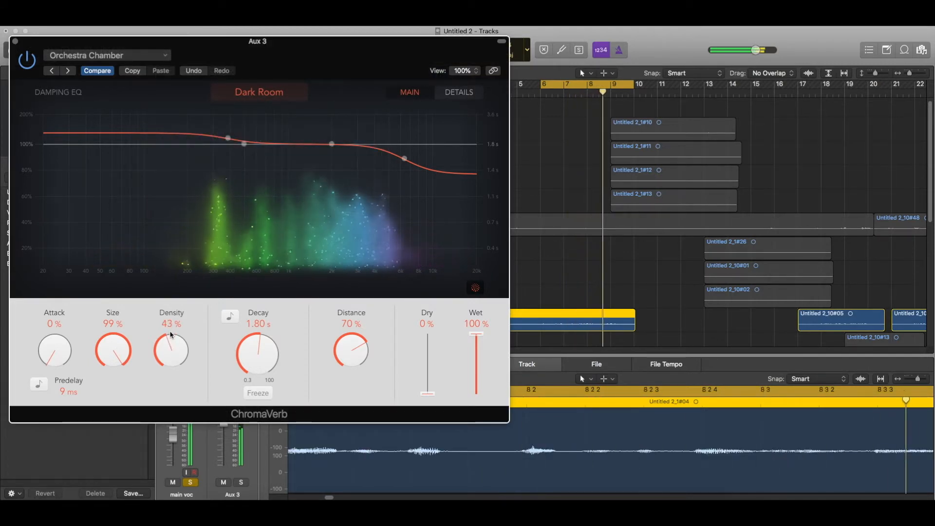
{"action": "left_click_drag", "start_coordinate": [258, 352], "coordinate": [259, 346]}
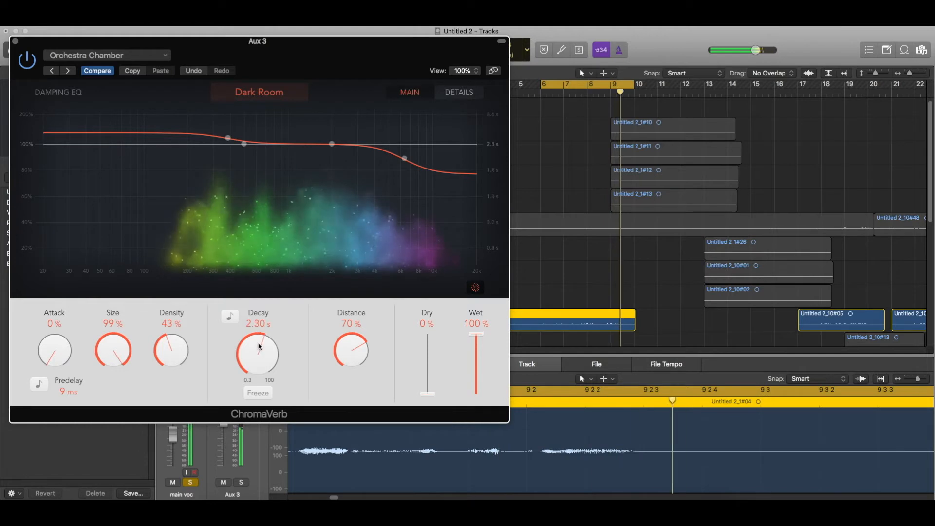
Set smoothing to 39%, modulation speed to 0.28 Hz and width past 100%, then close ChromaVerb.
{"action": "left_click", "coordinate": [457, 93]}
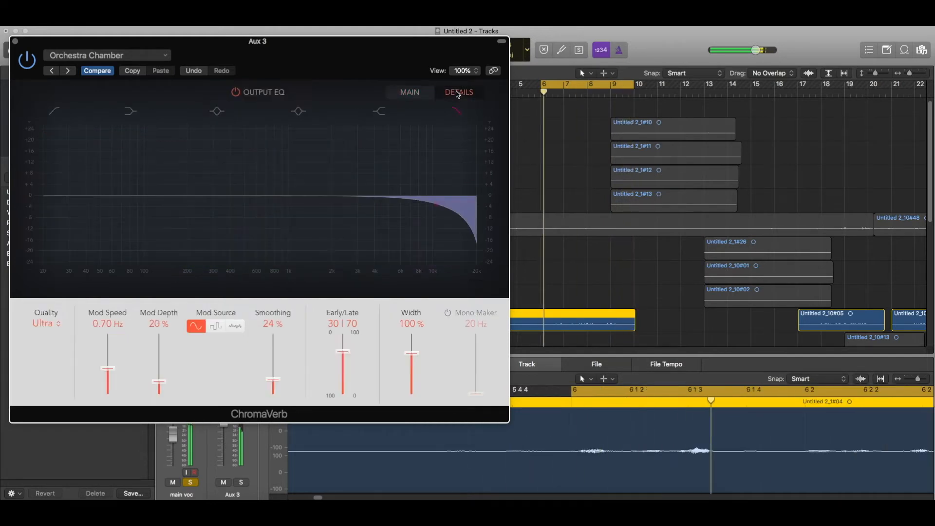
{"action": "left_click_drag", "start_coordinate": [273, 379], "coordinate": [273, 370]}
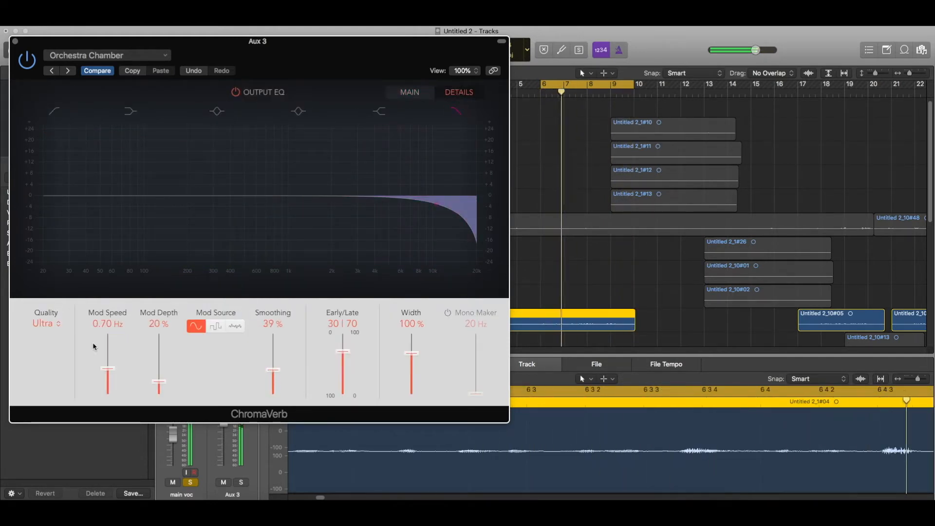
{"action": "left_click_drag", "start_coordinate": [108, 369], "coordinate": [108, 381]}
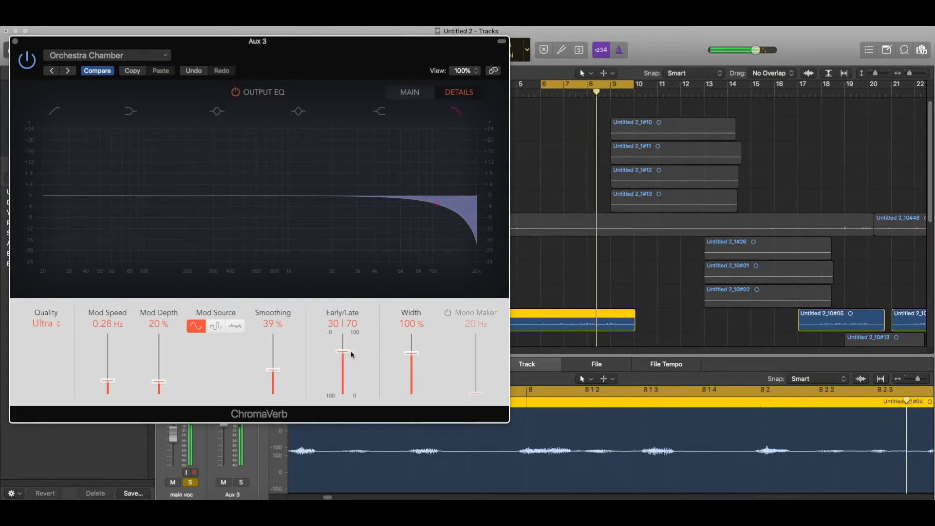
{"action": "left_click_drag", "start_coordinate": [412, 353], "coordinate": [412, 346]}
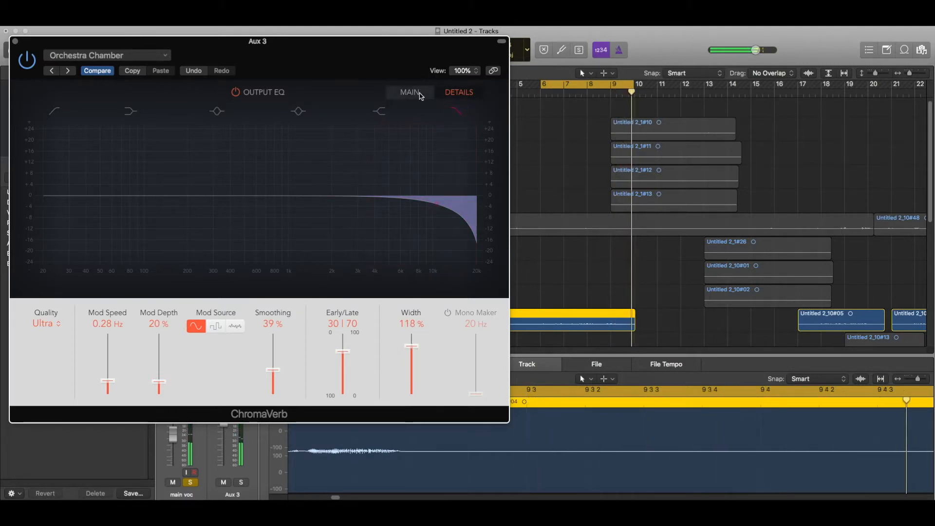
{"action": "left_click", "coordinate": [419, 95]}
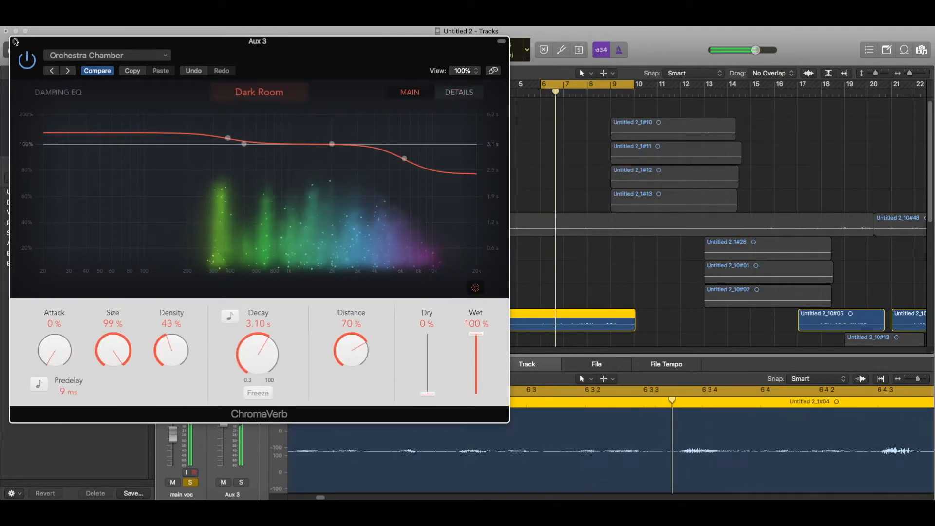
{"action": "left_click", "coordinate": [15, 42]}
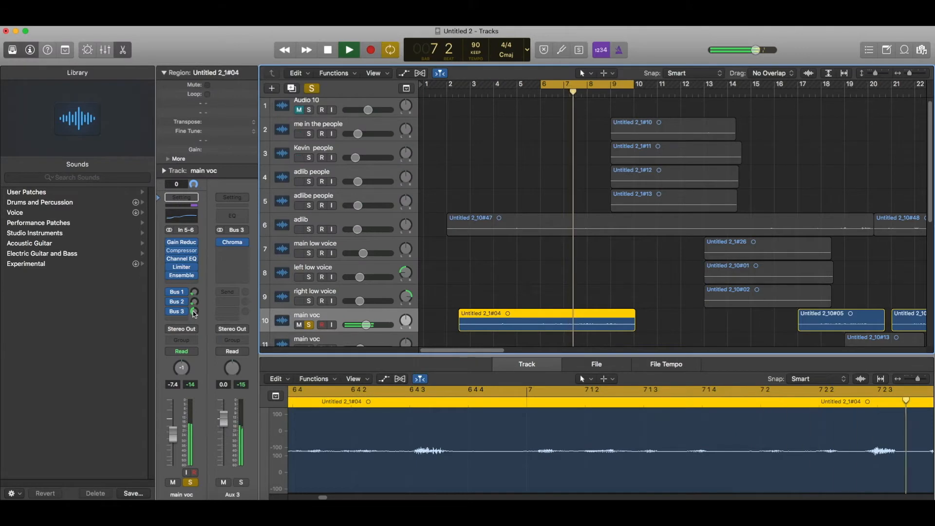
Pull the main voc Bus 3 reverb send down to -8.2, then stop playback.
{"action": "left_click_drag", "start_coordinate": [194, 312], "coordinate": [188, 338]}
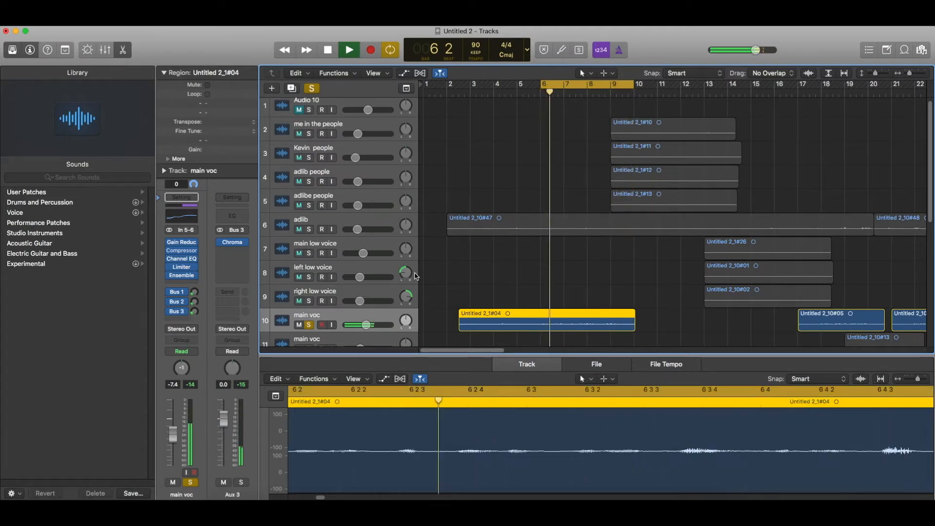
{"action": "scroll", "coordinate": [550, 263], "scroll_direction": "down", "scroll_amount": 7}
{"action": "key", "text": "space"}
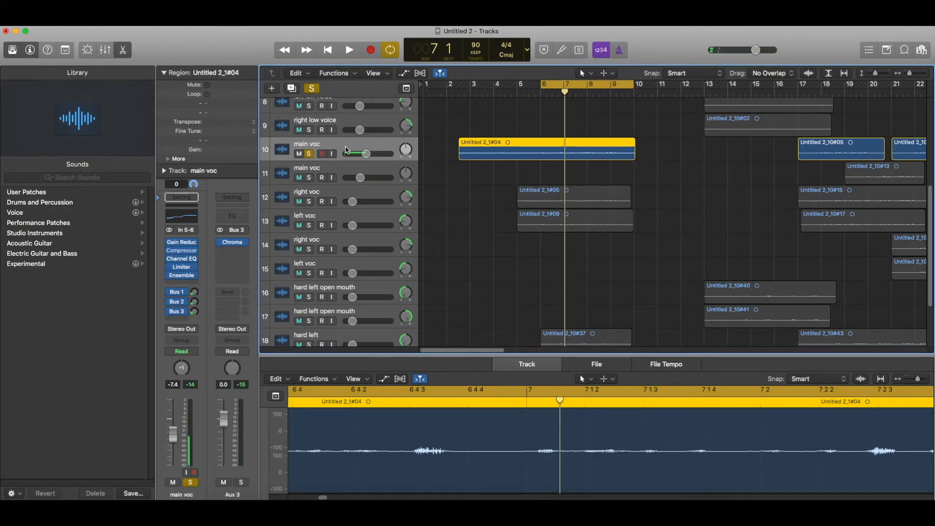
Duplicate main voc as 'left vocal', move region Untitled 2_1#05 onto it, and audition.
{"action": "key", "text": "super+d"}
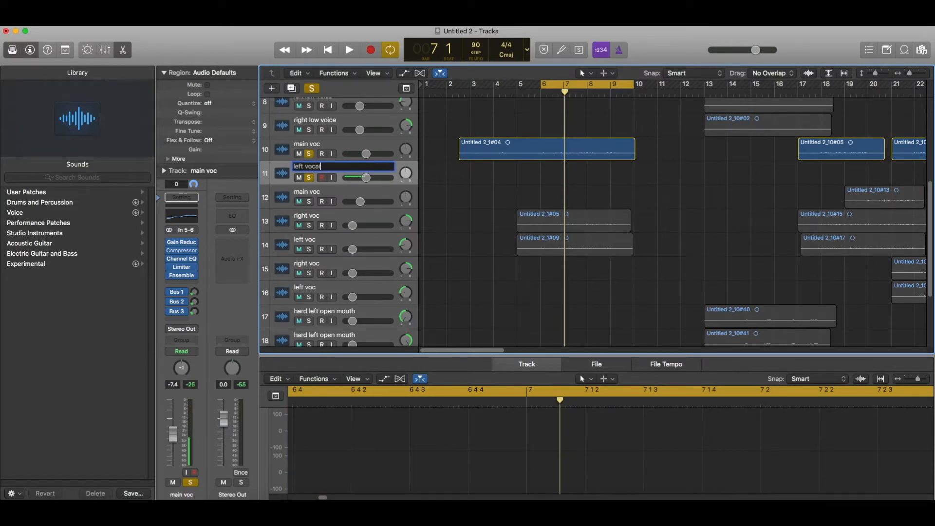
{"action": "left_click_drag", "start_coordinate": [546, 220], "coordinate": [547, 173]}
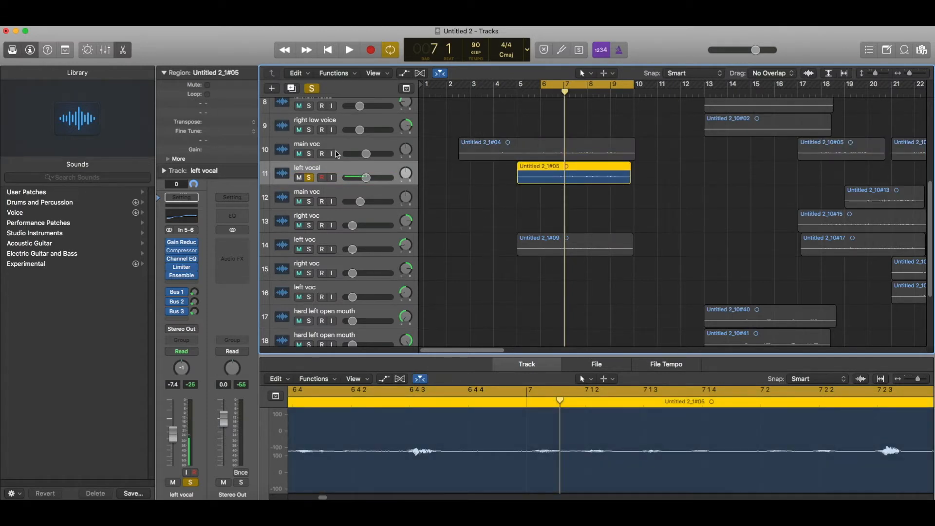
{"action": "key", "text": "space"}
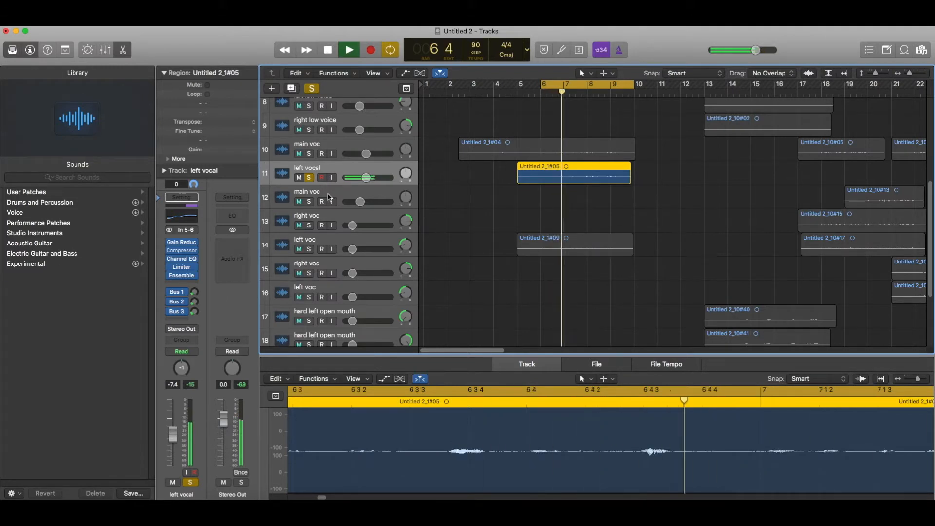
Cut left vocal's 5000 Hz Channel EQ band to -1.5 dB and restart playback.
{"action": "left_click", "coordinate": [188, 218]}
{"action": "left_click_drag", "start_coordinate": [358, 151], "coordinate": [358, 159]}
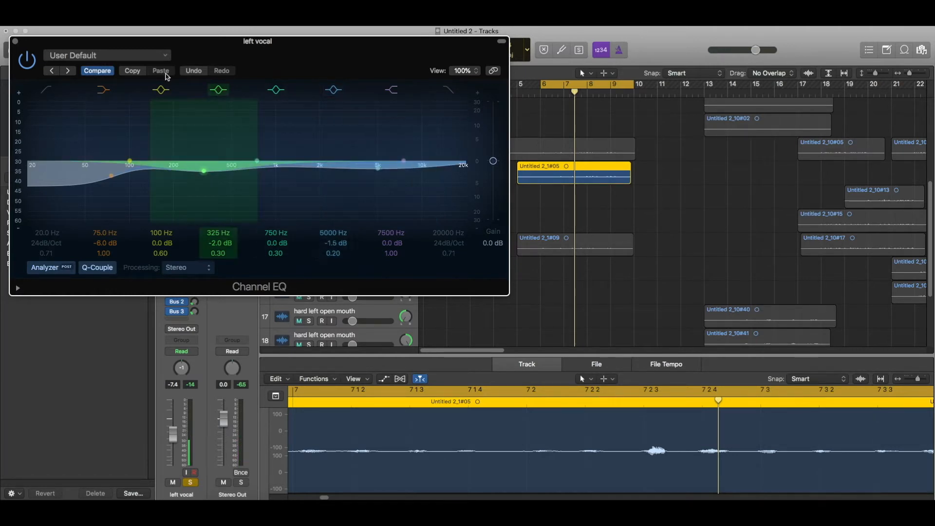
{"action": "left_click", "coordinate": [16, 42]}
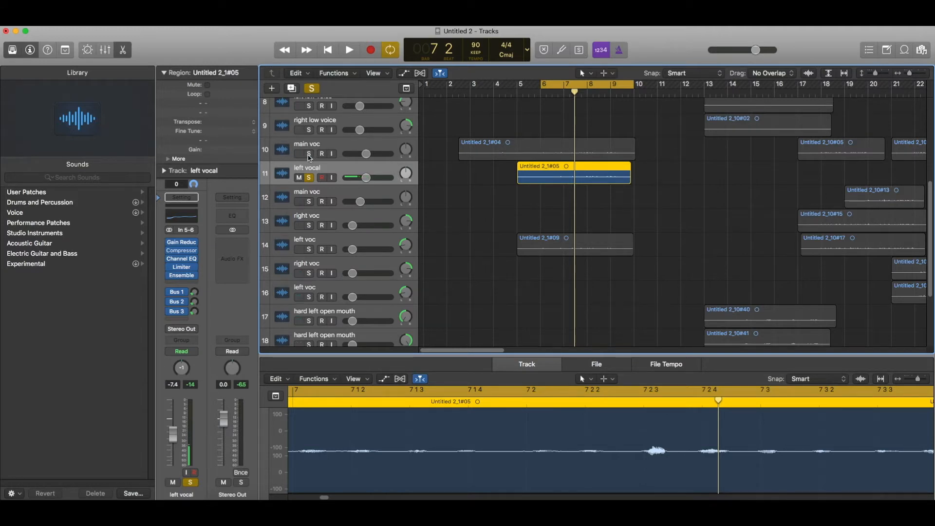
{"action": "key", "text": "space"}
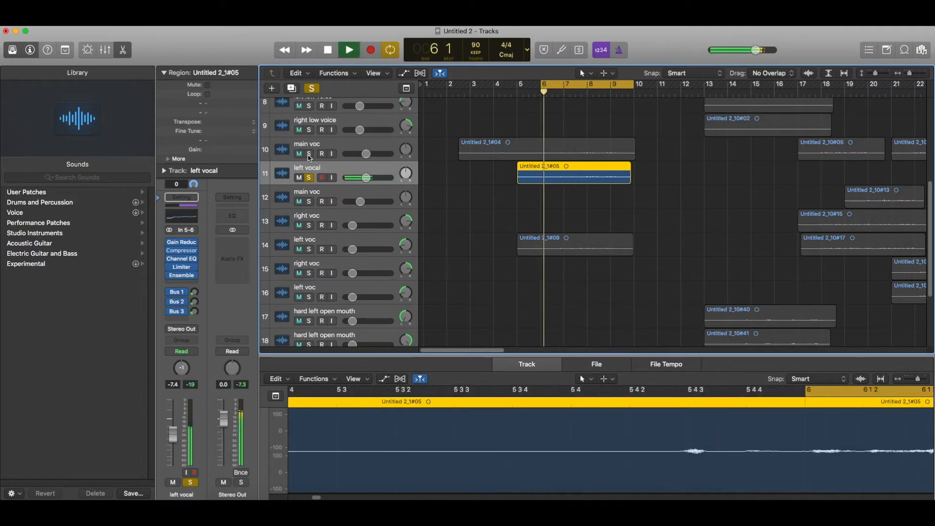
{"action": "left_click", "coordinate": [182, 252]}
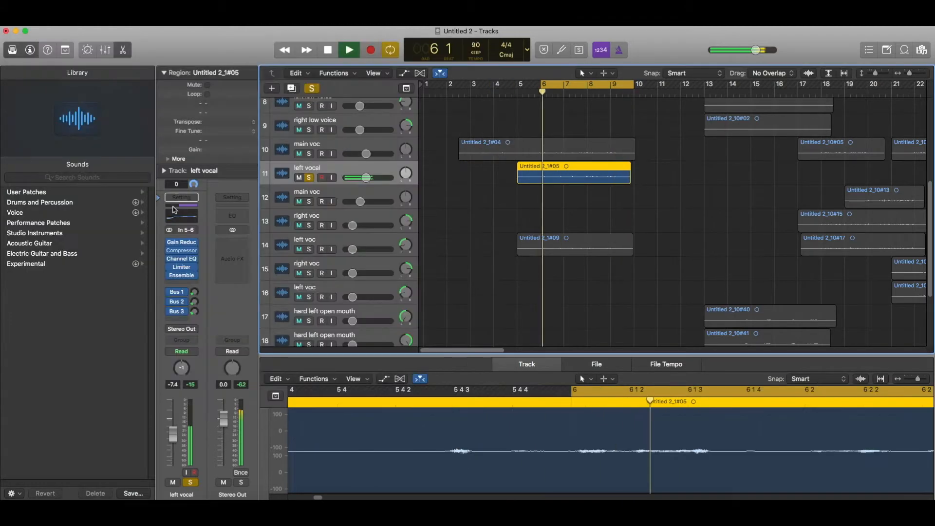
{"action": "left_click", "coordinate": [15, 41]}
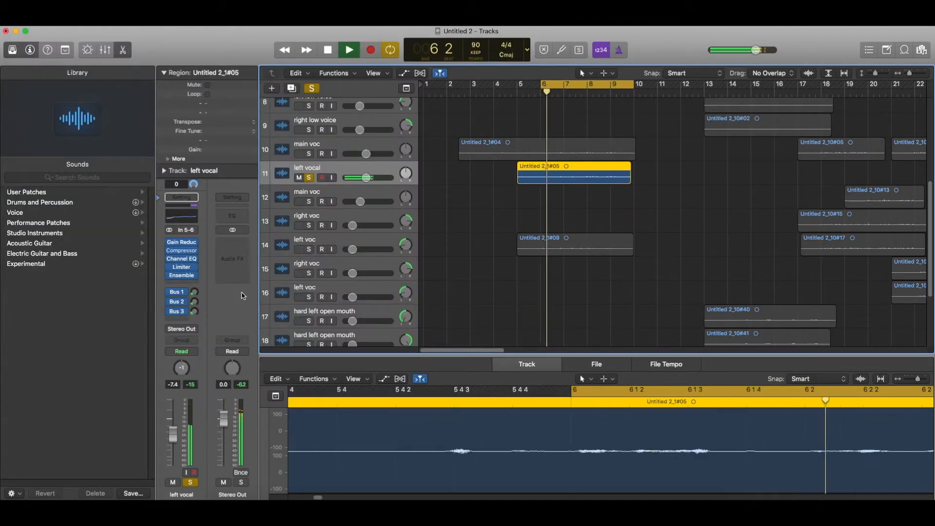
Inspect the Bus 1 and Bus 2 returns and adjust left vocal's send levels.
{"action": "left_click", "coordinate": [194, 292]}
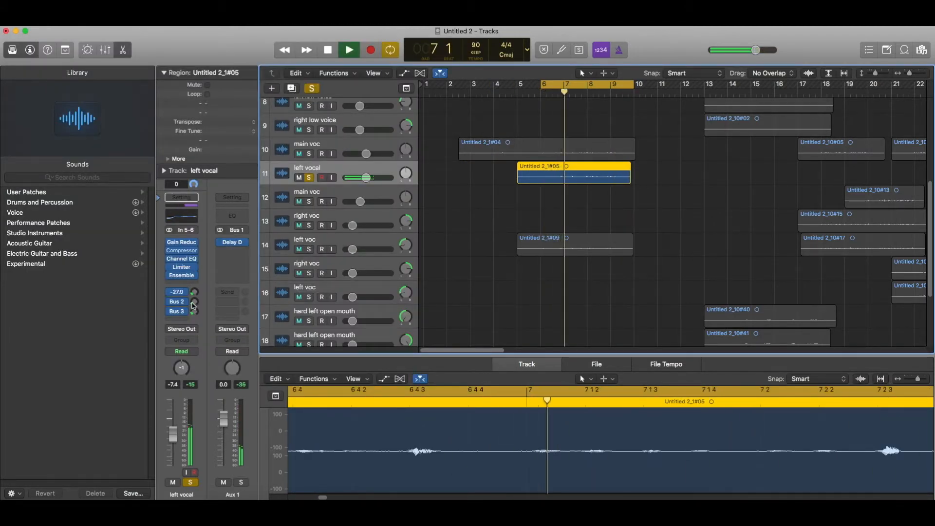
{"action": "left_click", "coordinate": [194, 302]}
{"action": "left_click", "coordinate": [194, 311]}
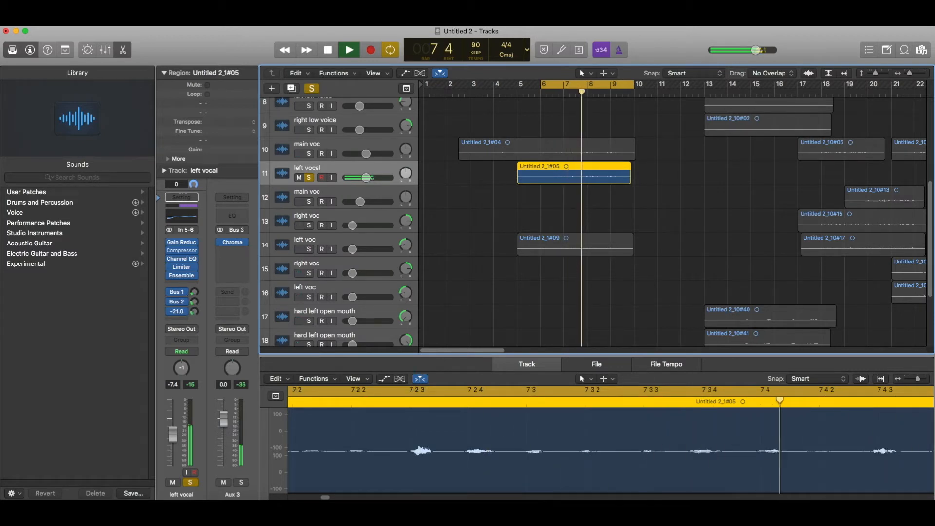
Turn down left vocal's volume, pan it left, and stop playback to review the tracks.
{"action": "left_click_drag", "start_coordinate": [367, 178], "coordinate": [362, 178]}
{"action": "mouse_move", "coordinate": [409, 176]}
{"action": "left_mouse_down"}
{"action": "mouse_move", "coordinate": [409, 195]}
{"action": "mouse_move", "coordinate": [400, 192]}
{"action": "left_mouse_up"}
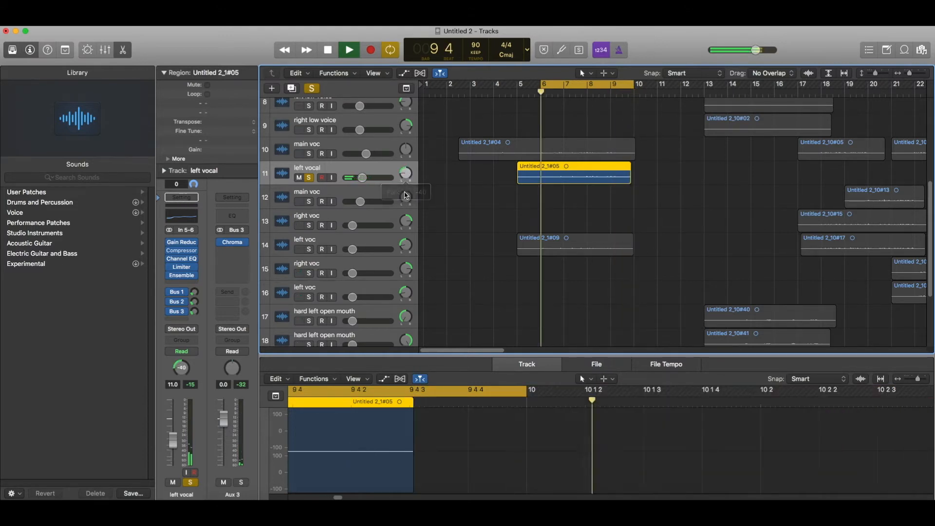
{"action": "key", "text": "space"}
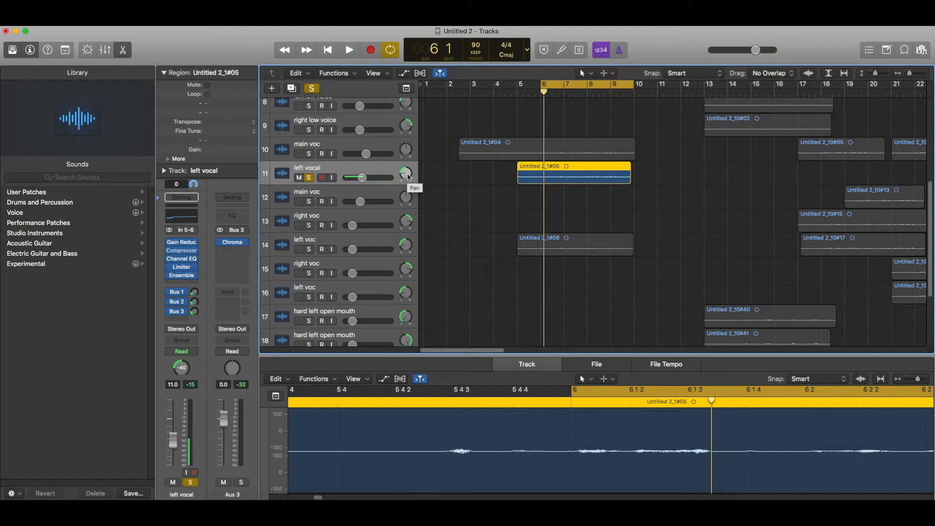
{"action": "scroll", "coordinate": [408, 178], "scroll_direction": "down", "scroll_amount": 2}
{"action": "scroll", "coordinate": [408, 177], "scroll_direction": "up", "scroll_amount": 2}
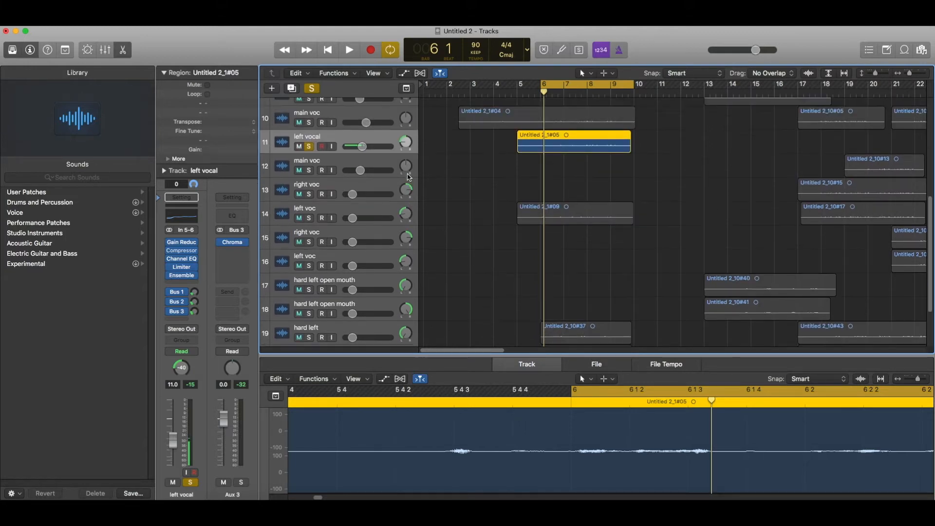
{"action": "scroll", "coordinate": [408, 178], "scroll_direction": "down", "scroll_amount": 4}
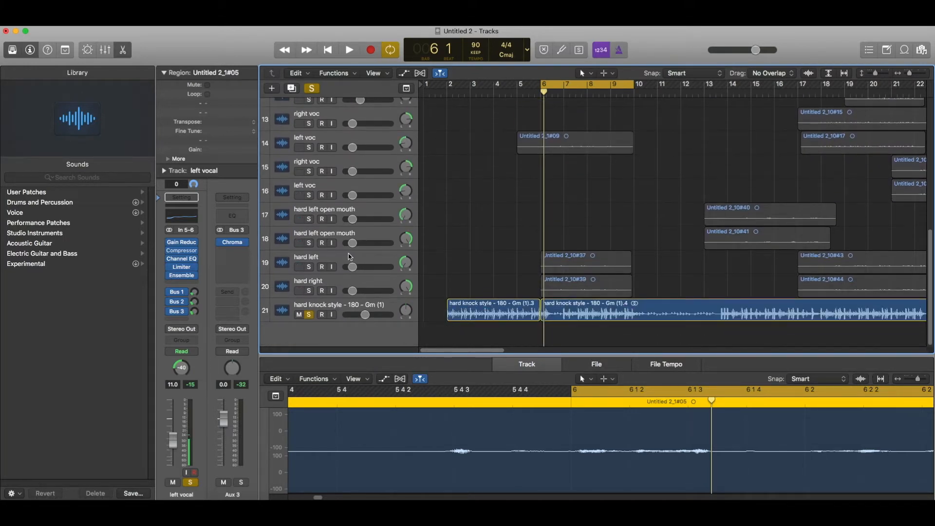
{"action": "scroll", "coordinate": [490, 218], "scroll_direction": "up", "scroll_amount": 3}
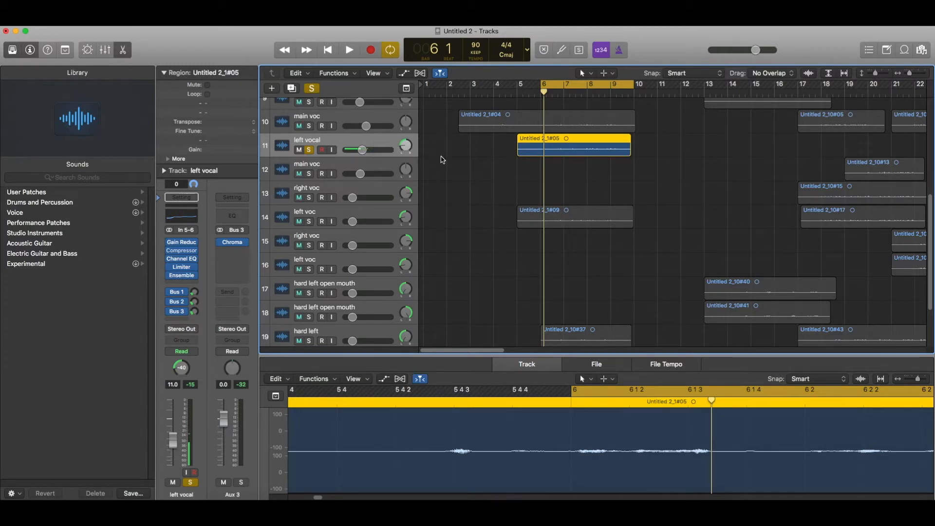
Duplicate left vocal, pan the copy right to +34, and move region Untitled 2_1#09 onto it.
{"action": "key", "text": "space"}
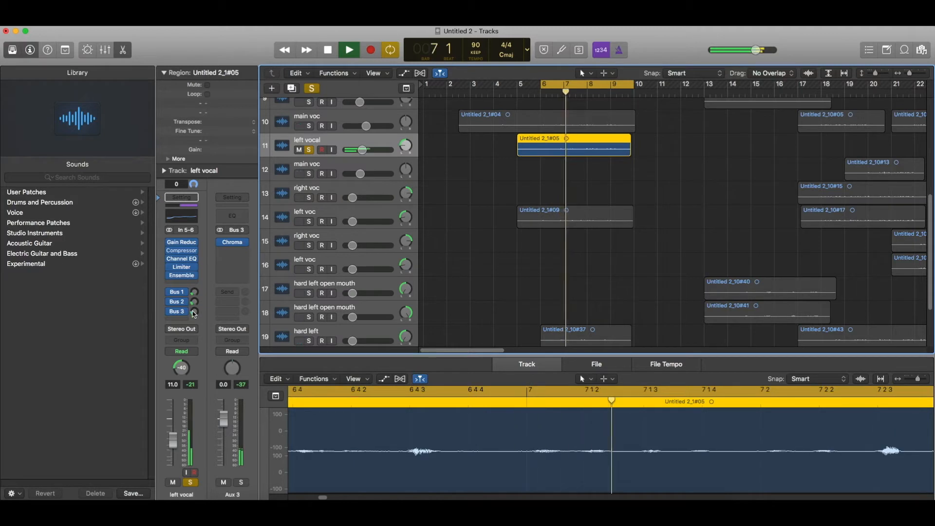
{"action": "key", "text": "super+d"}
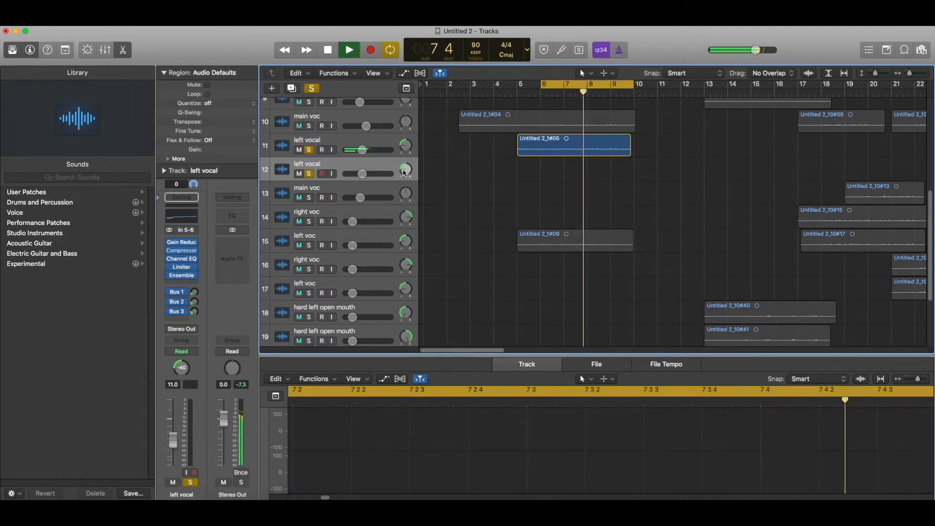
{"action": "left_click_drag", "start_coordinate": [406, 169], "coordinate": [406, 153]}
{"action": "left_click_drag", "start_coordinate": [543, 241], "coordinate": [542, 170]}
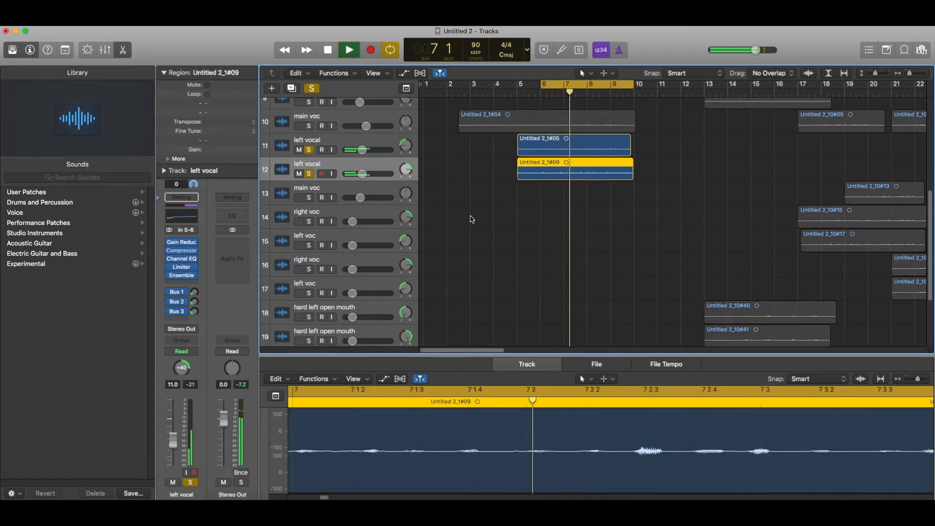
Replay from the cycle start and solo the main voc track.
{"action": "key", "text": "space"}
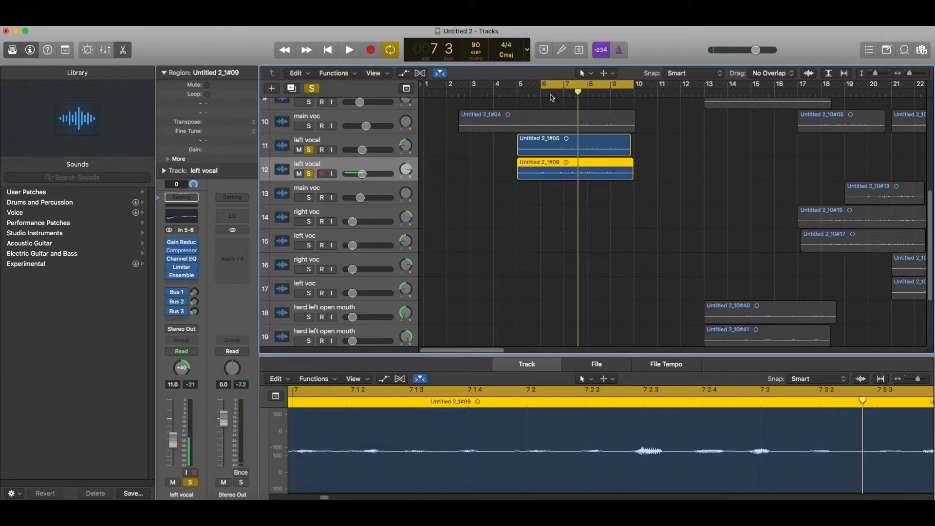
{"action": "key", "text": "space"}
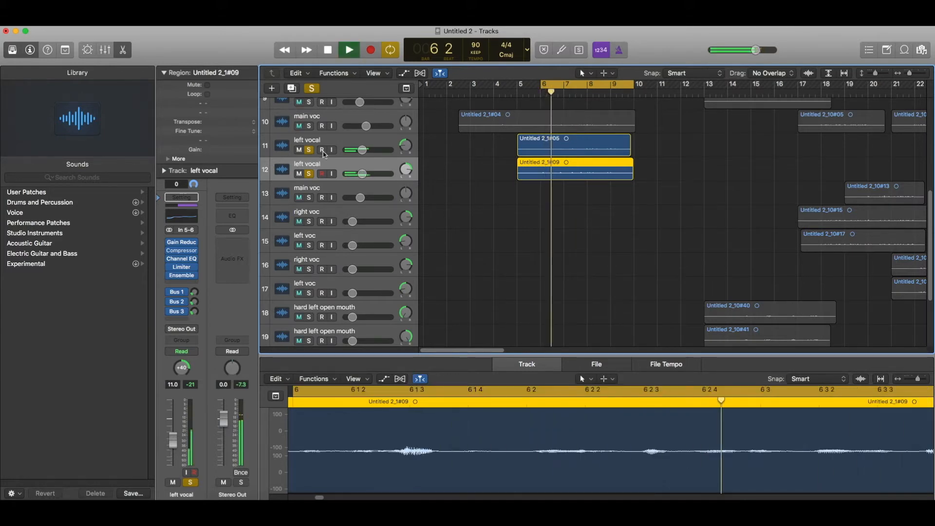
{"action": "left_click", "coordinate": [309, 126]}
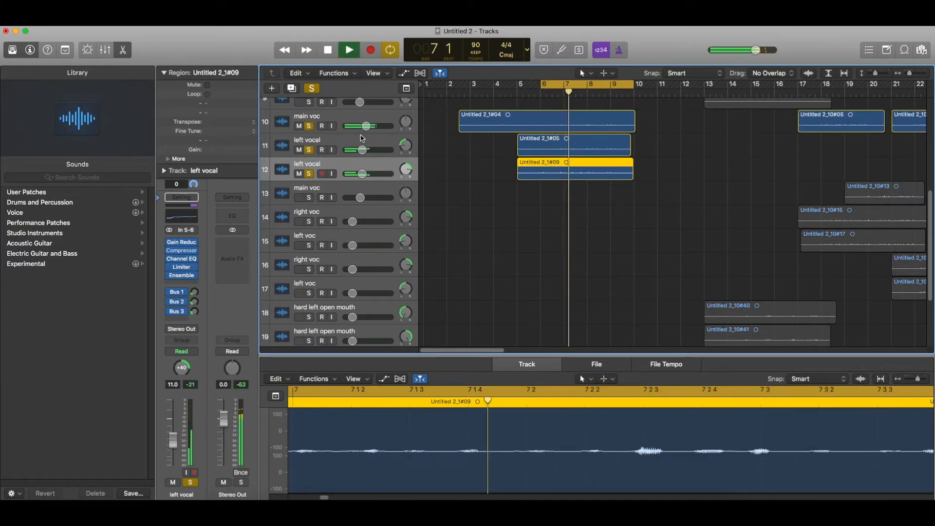
Leave only region Untitled 2_1#09 selected, scroll through the tracks, then select main voc.
{"action": "left_click_drag", "start_coordinate": [362, 150], "coordinate": [360, 150]}
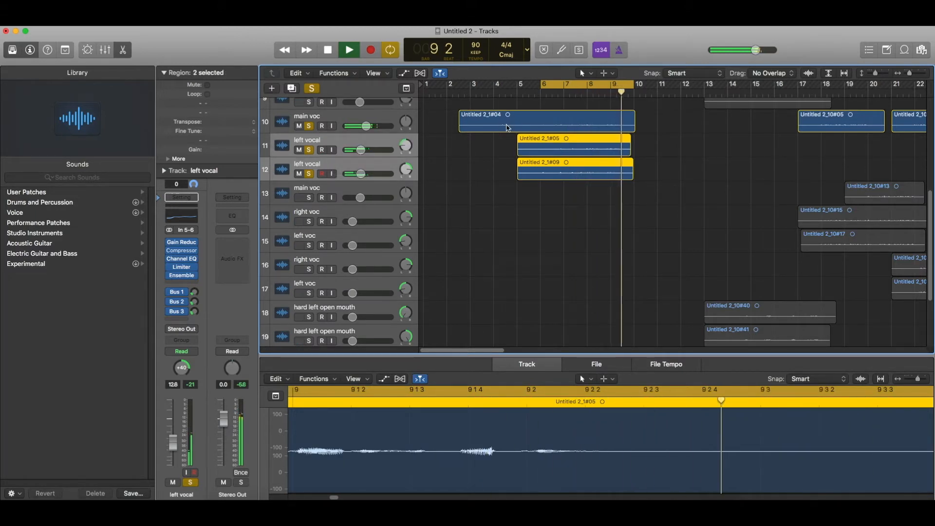
{"action": "left_click", "coordinate": [304, 166]}
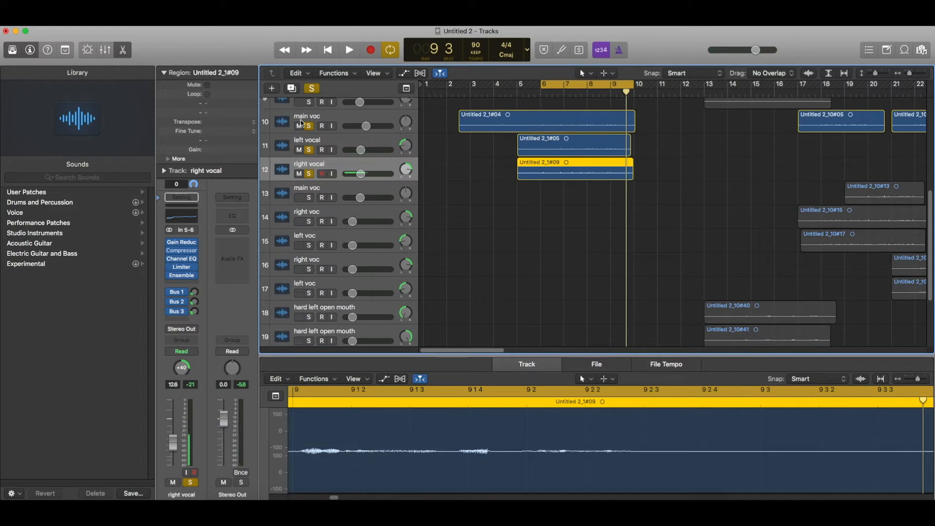
{"action": "scroll", "coordinate": [366, 178], "scroll_direction": "up", "scroll_amount": 1}
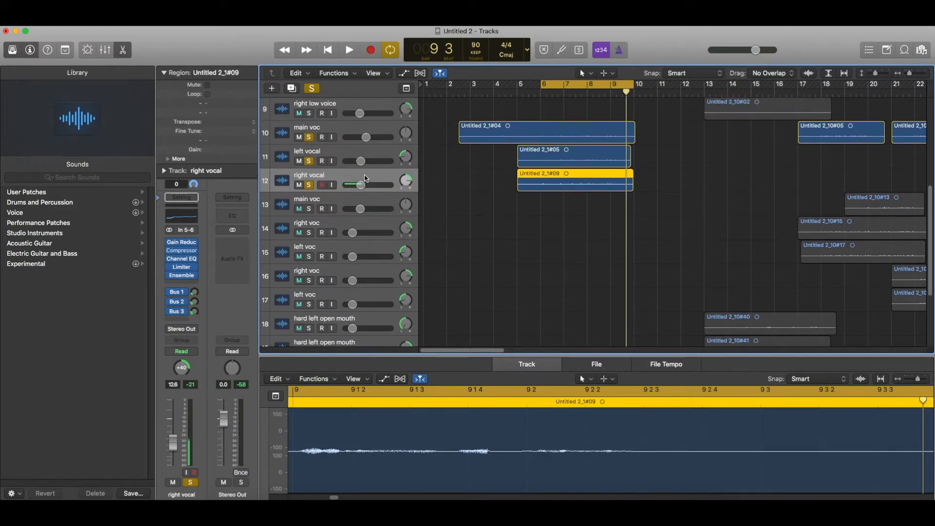
{"action": "scroll", "coordinate": [331, 181], "scroll_direction": "down", "scroll_amount": 1}
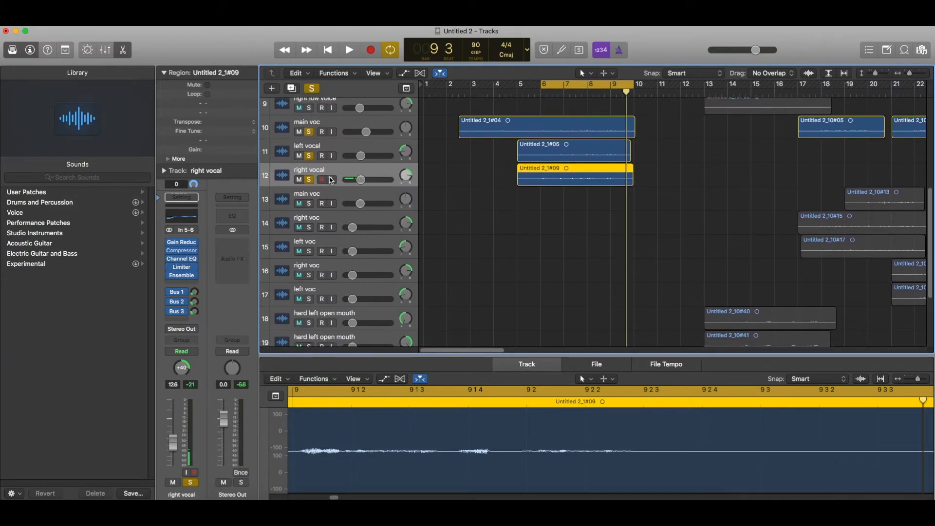
{"action": "scroll", "coordinate": [330, 180], "scroll_direction": "down", "scroll_amount": 2}
{"action": "scroll", "coordinate": [331, 180], "scroll_direction": "down", "scroll_amount": 5}
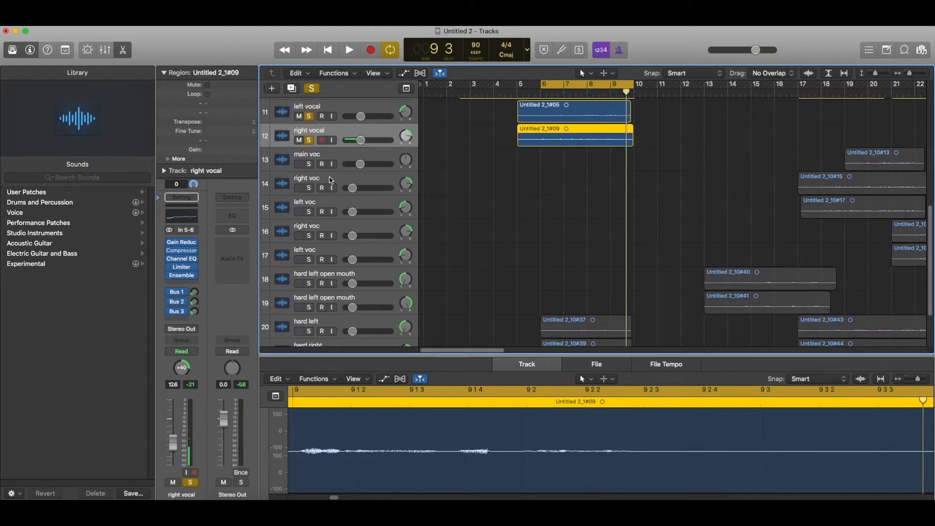
{"action": "scroll", "coordinate": [330, 180], "scroll_direction": "up", "scroll_amount": 5}
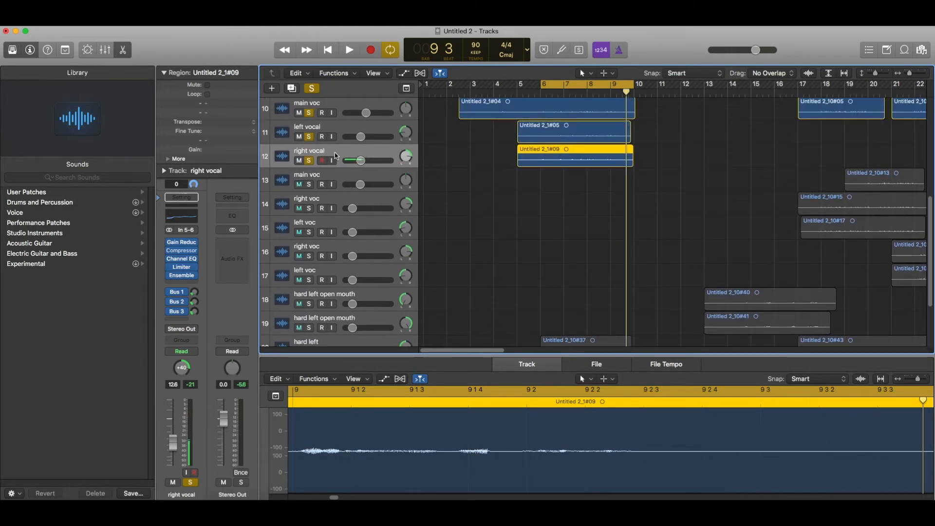
{"action": "scroll", "coordinate": [335, 153], "scroll_direction": "up", "scroll_amount": 1}
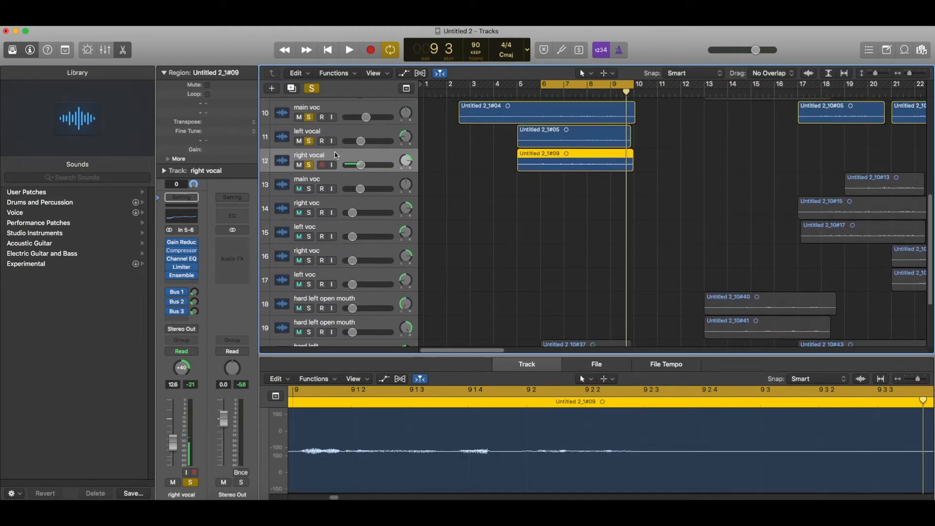
{"action": "left_click", "coordinate": [341, 109]}
Duplicate main voc below right vocal and move region Untitled 2_10#37 onto the copy.
{"action": "key", "text": "super+d"}
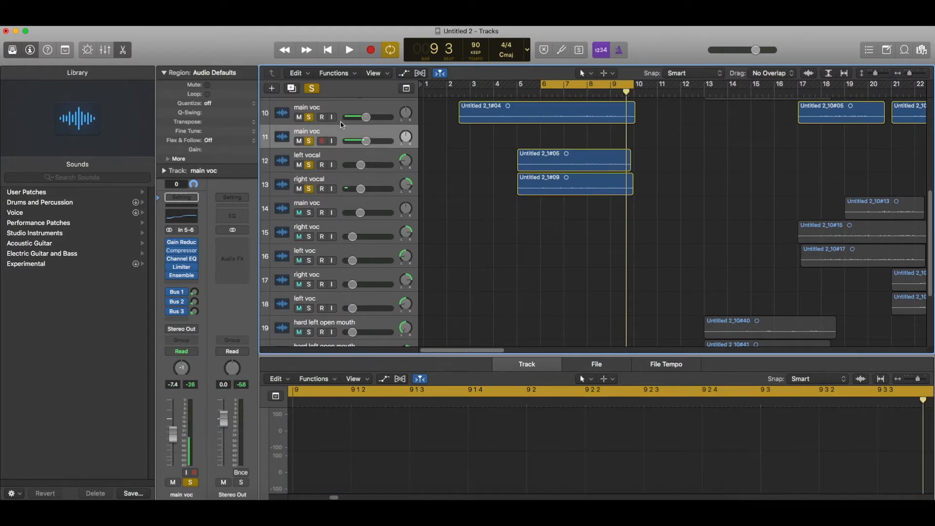
{"action": "left_click_drag", "start_coordinate": [341, 131], "coordinate": [347, 203]}
{"action": "scroll", "coordinate": [605, 272], "scroll_direction": "down", "scroll_amount": 3}
{"action": "scroll", "coordinate": [605, 273], "scroll_direction": "down", "scroll_amount": 3}
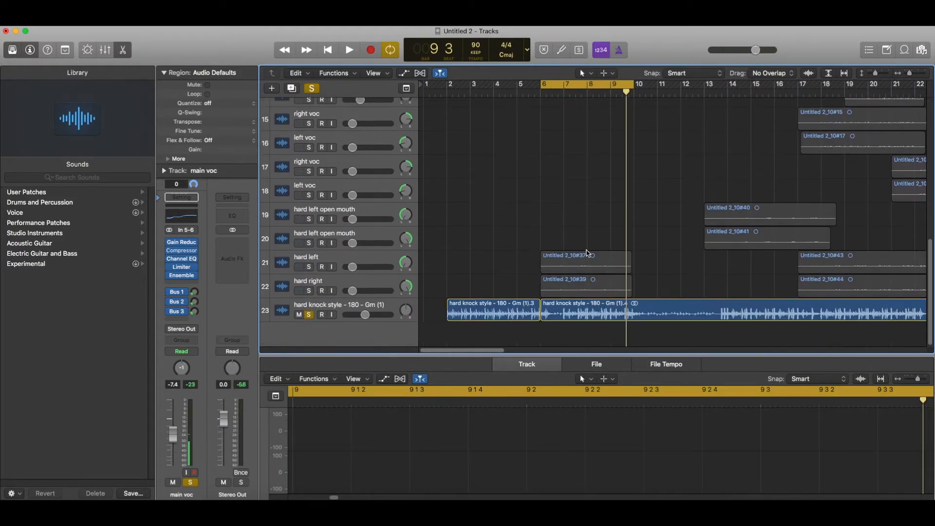
{"action": "left_click_drag", "start_coordinate": [588, 261], "coordinate": [586, 195]}
{"action": "scroll", "coordinate": [586, 195], "scroll_direction": "down", "scroll_amount": 3}
{"action": "scroll", "coordinate": [584, 198], "scroll_direction": "up", "scroll_amount": 6}
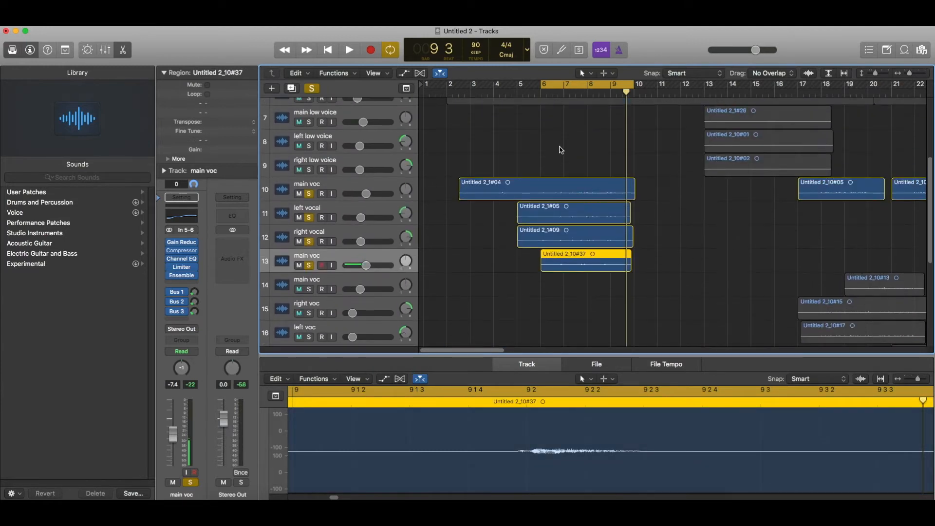
Audition from bar 6, unsolo right vocal, left vocal and original main voc, and replay.
{"action": "key", "text": "space"}
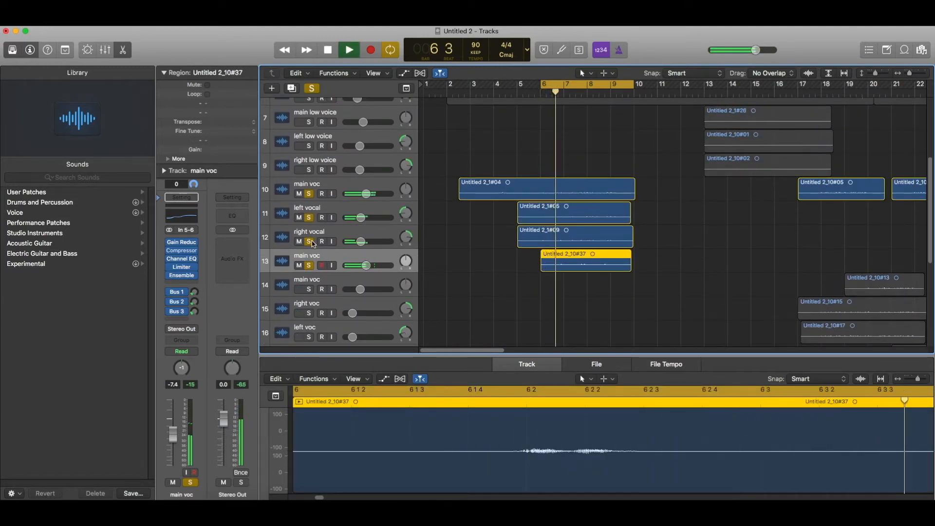
{"action": "key", "text": "space"}
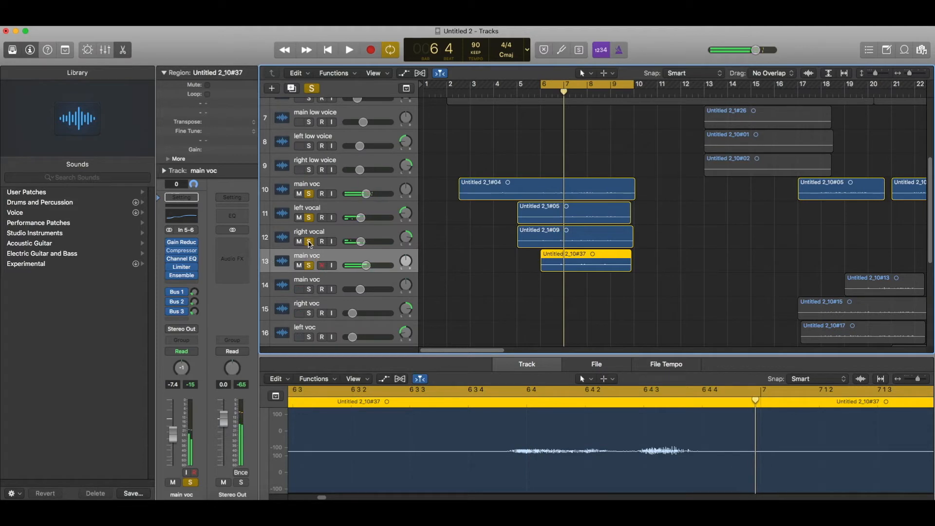
{"action": "left_click", "coordinate": [308, 242]}
{"action": "left_click", "coordinate": [309, 217]}
{"action": "left_click", "coordinate": [309, 193]}
{"action": "key", "text": "space"}
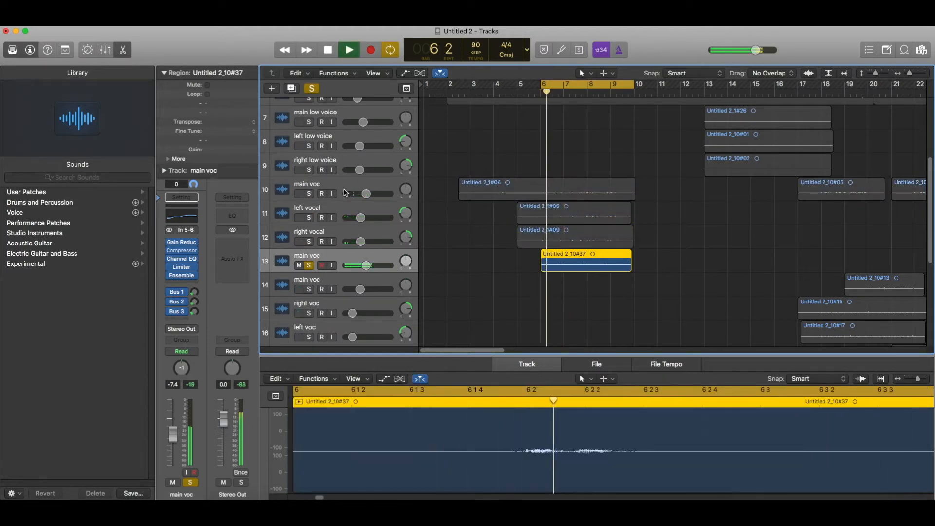
Lower the new main voc Compressor's threshold and limiter threshold and add soft distortion.
{"action": "left_click", "coordinate": [181, 250]}
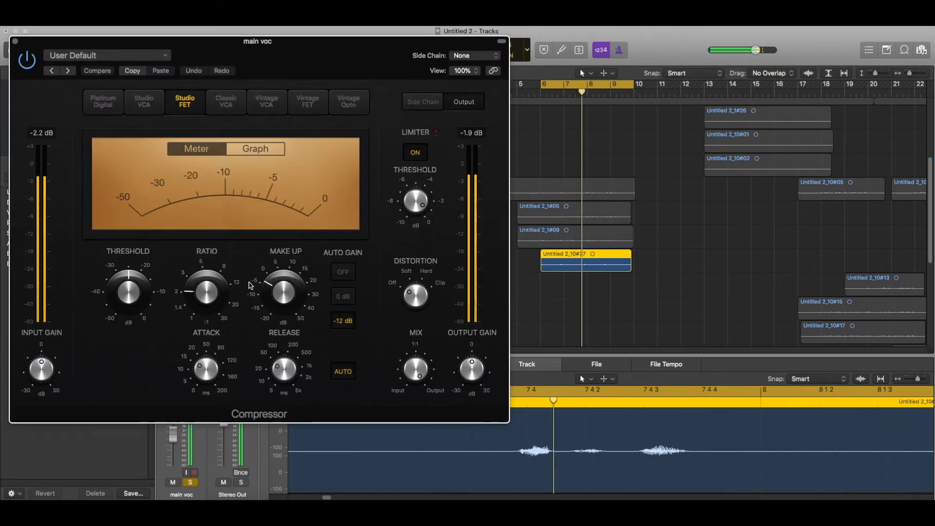
{"action": "left_click_drag", "start_coordinate": [127, 291], "coordinate": [126, 292]}
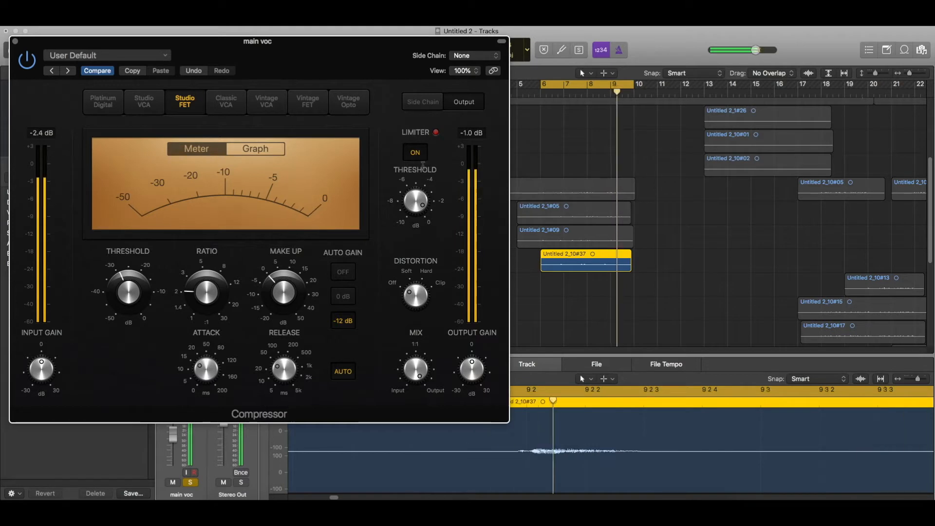
{"action": "left_click_drag", "start_coordinate": [417, 197], "coordinate": [417, 204]}
{"action": "left_click_drag", "start_coordinate": [413, 289], "coordinate": [412, 271]}
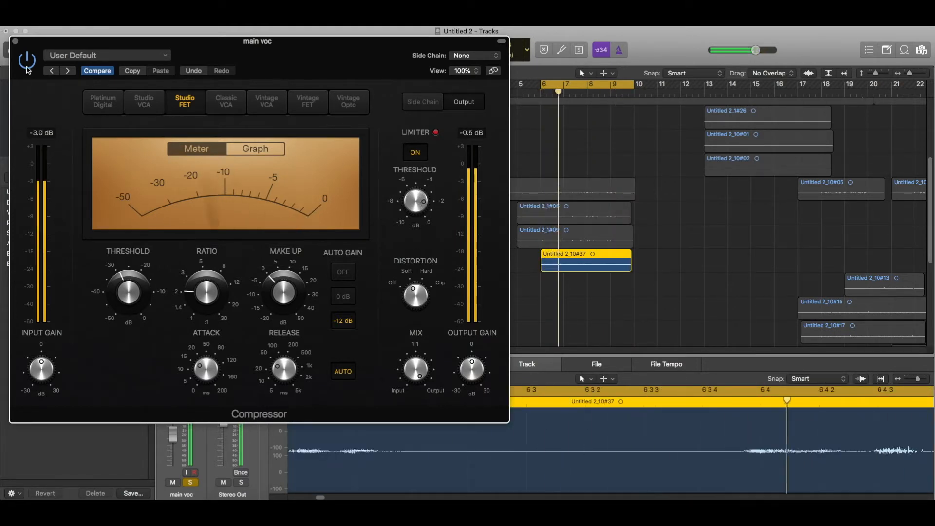
{"action": "left_click", "coordinate": [15, 41]}
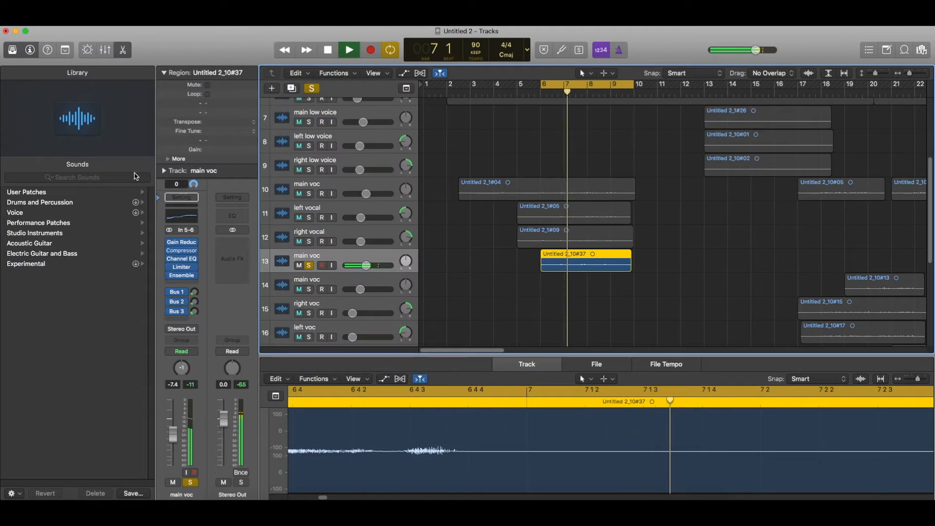
Set track 13's Limiter gain to -7.5 dB and nudge its output level to -1.4 dB.
{"action": "left_click", "coordinate": [184, 268]}
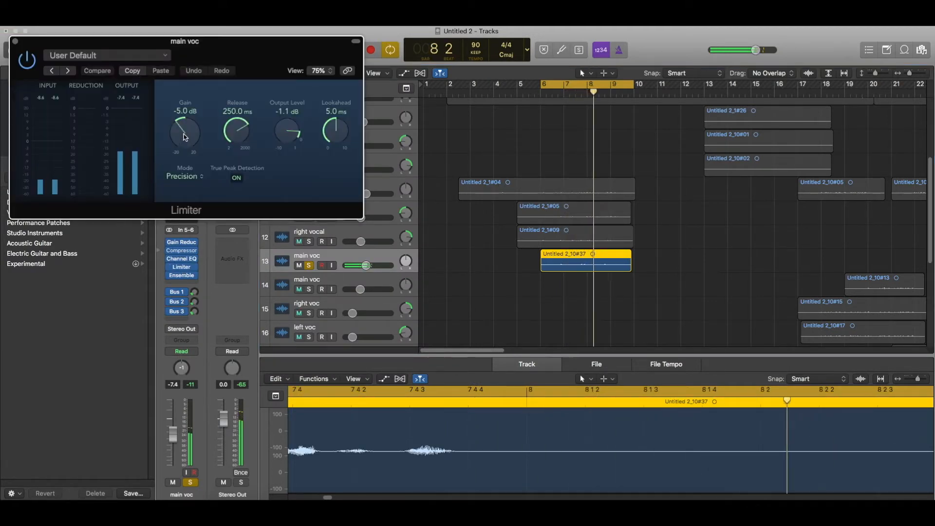
{"action": "left_click_drag", "start_coordinate": [184, 136], "coordinate": [187, 147]}
{"action": "left_click_drag", "start_coordinate": [287, 136], "coordinate": [286, 140]}
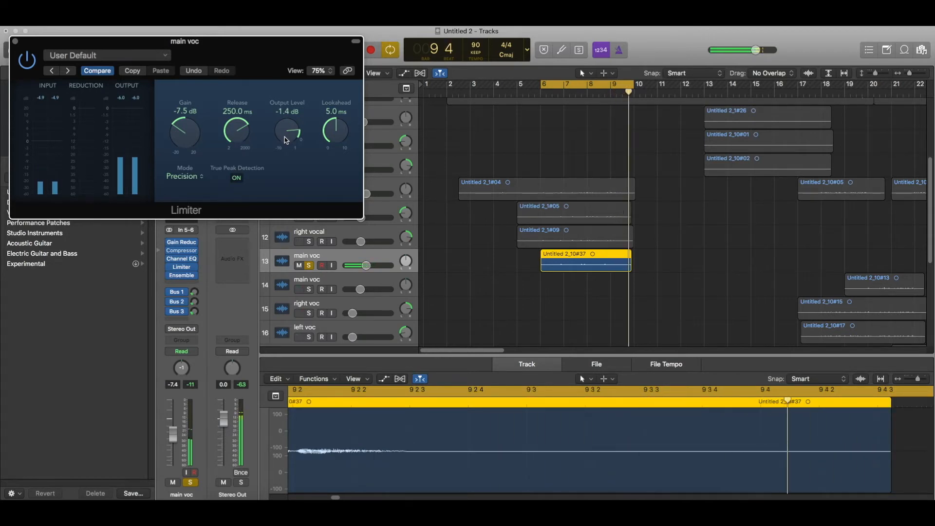
{"action": "left_click", "coordinate": [16, 43]}
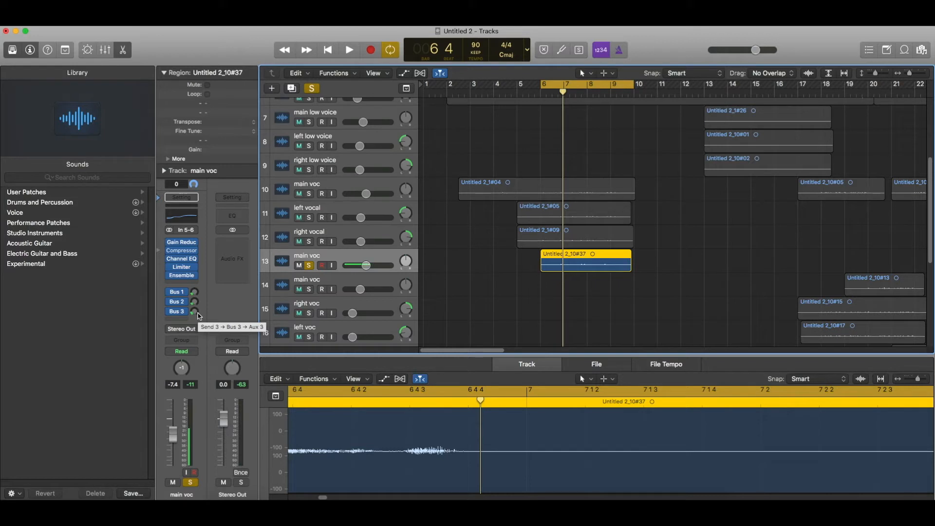
Nudge main voc's Bus 1 and Bus 2 send levels while restarting playback.
{"action": "left_click_drag", "start_coordinate": [194, 293], "coordinate": [194, 290]}
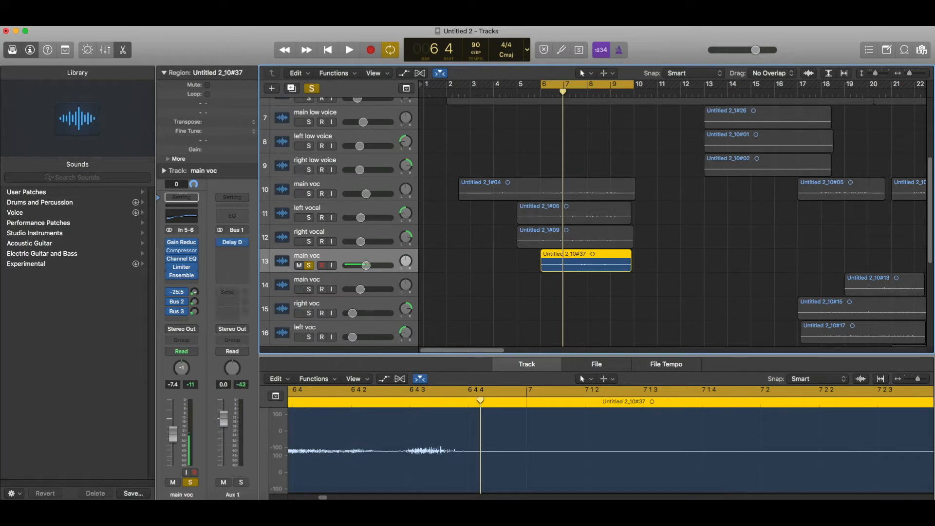
{"action": "key", "text": "space"}
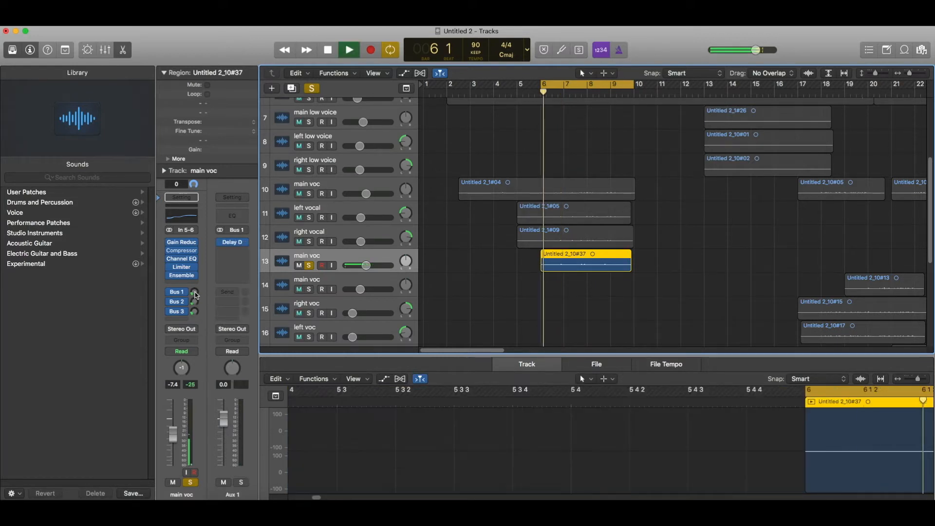
{"action": "left_click_drag", "start_coordinate": [195, 302], "coordinate": [194, 309]}
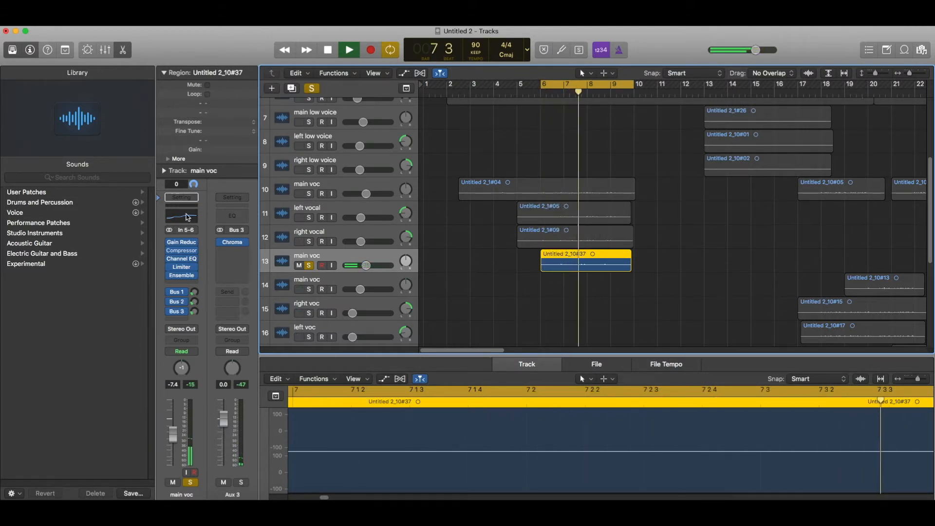
Shift main voc's Channel EQ 5000 Hz band to 4350 Hz with a +1 dB boost.
{"action": "left_click", "coordinate": [181, 259]}
{"action": "mouse_move", "coordinate": [391, 160]}
{"action": "left_mouse_down"}
{"action": "mouse_move", "coordinate": [365, 158]}
{"action": "mouse_move", "coordinate": [373, 160]}
{"action": "left_mouse_up"}
{"action": "left_click", "coordinate": [15, 41]}
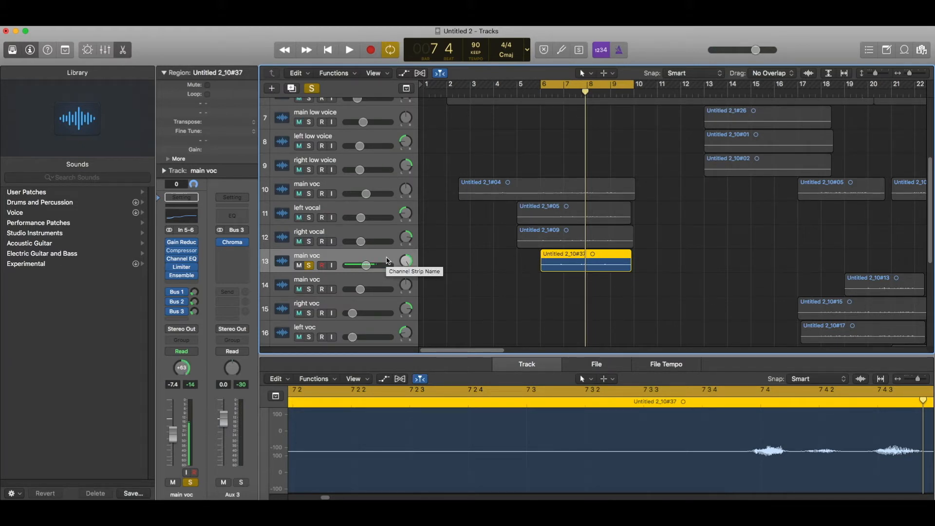
Duplicate main voc and move region #39 onto the new track 14.
{"action": "key", "text": "super+d"}
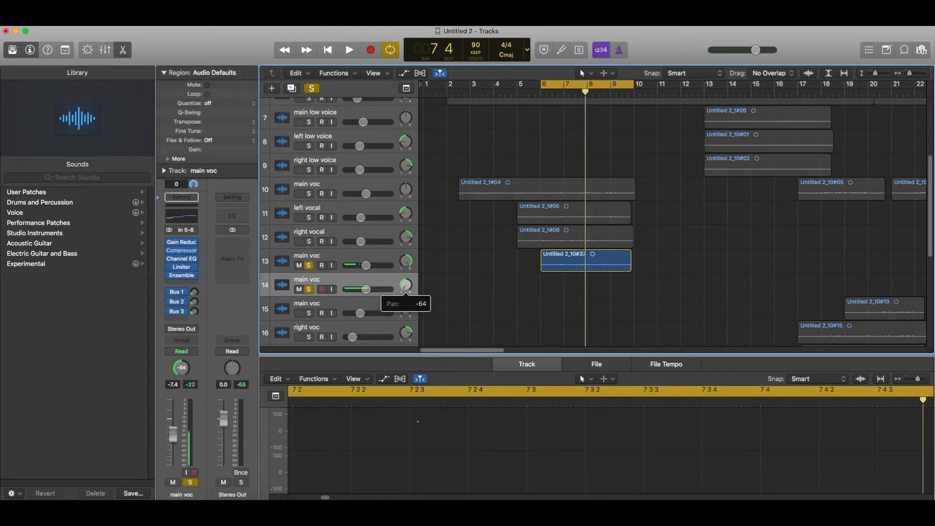
{"action": "scroll", "coordinate": [536, 272], "scroll_direction": "down", "scroll_amount": 10}
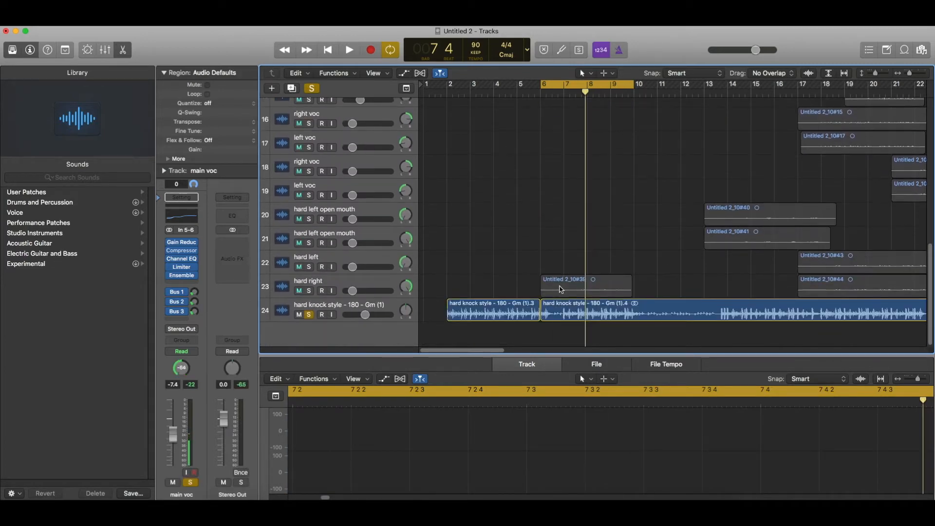
{"action": "scroll", "coordinate": [559, 286], "scroll_direction": "up", "scroll_amount": 6}
{"action": "left_click_drag", "start_coordinate": [559, 287], "coordinate": [560, 222]}
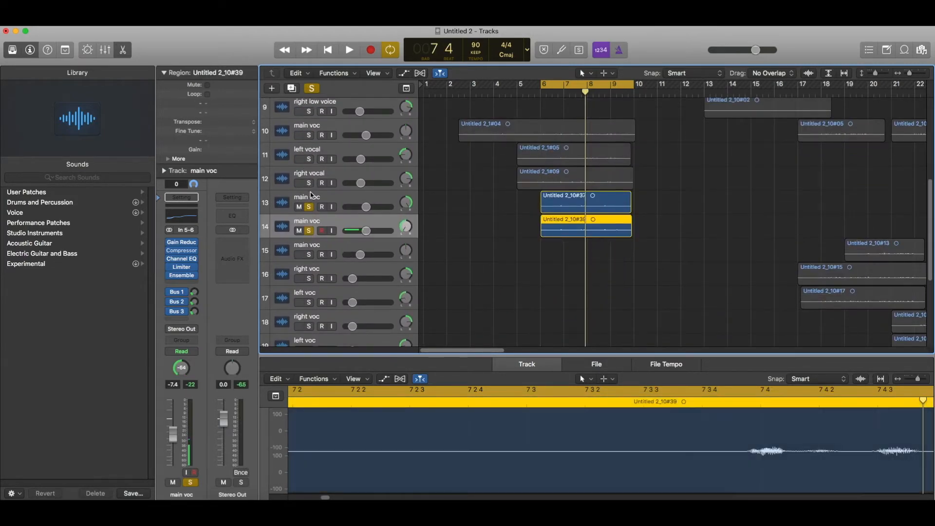
{"action": "left_click", "coordinate": [310, 199]}
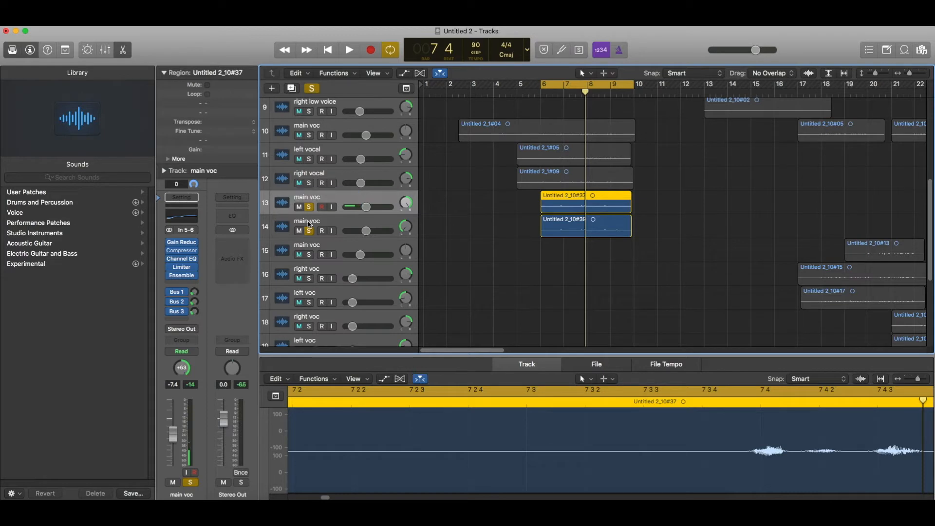
Rename the copies 'hard right' and 'hard left', then play the panned pair.
{"action": "double_click", "coordinate": [307, 221]}
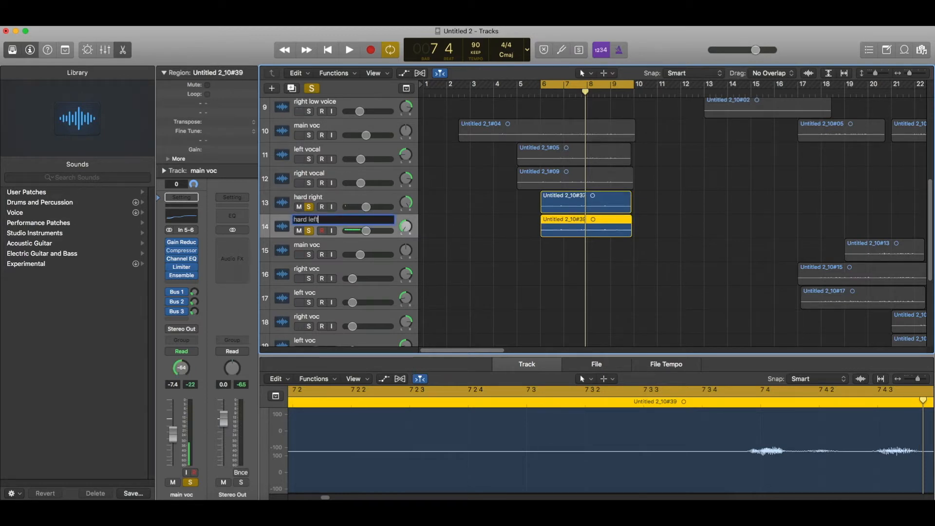
{"action": "scroll", "coordinate": [471, 268], "scroll_direction": "down", "scroll_amount": 2}
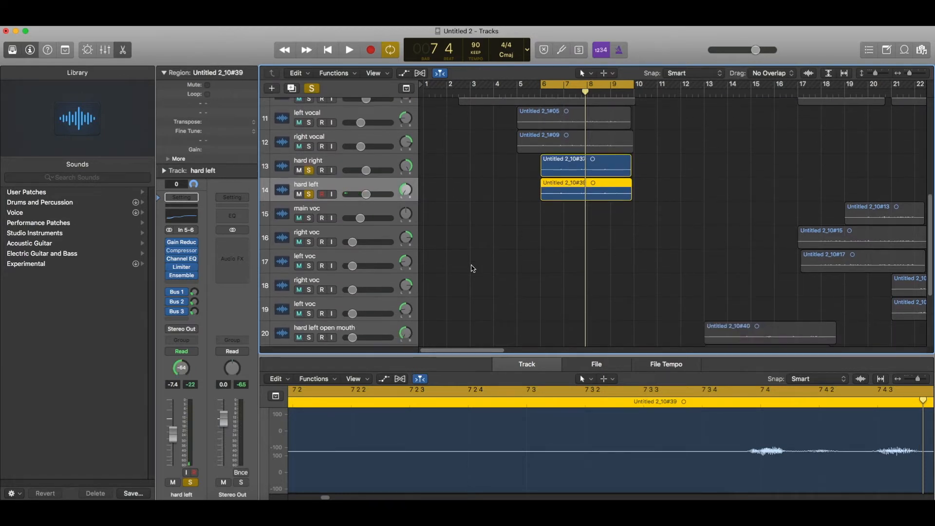
{"action": "key", "text": "space"}
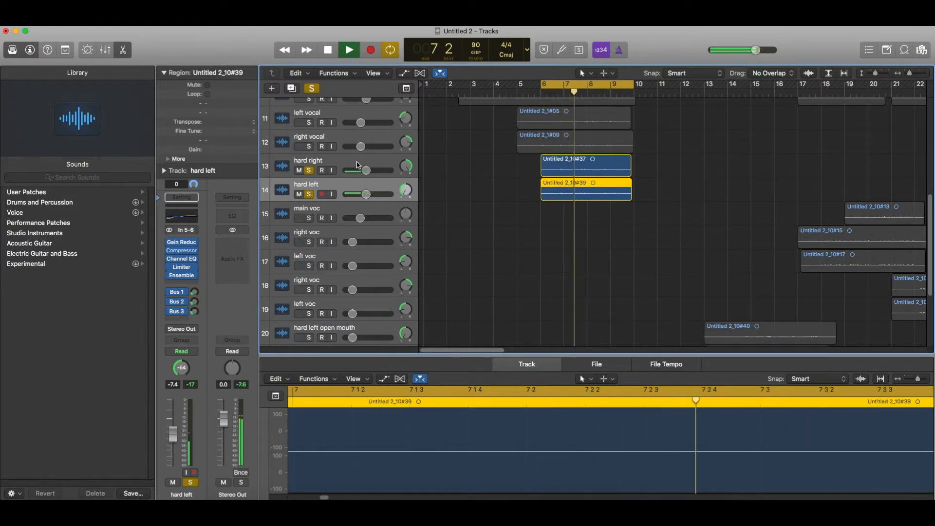
Lower hard right slightly, then solo the main voc, left vocal and right vocal tracks.
{"action": "left_click_drag", "start_coordinate": [365, 170], "coordinate": [361, 170]}
{"action": "scroll", "coordinate": [354, 176], "scroll_direction": "up", "scroll_amount": 2}
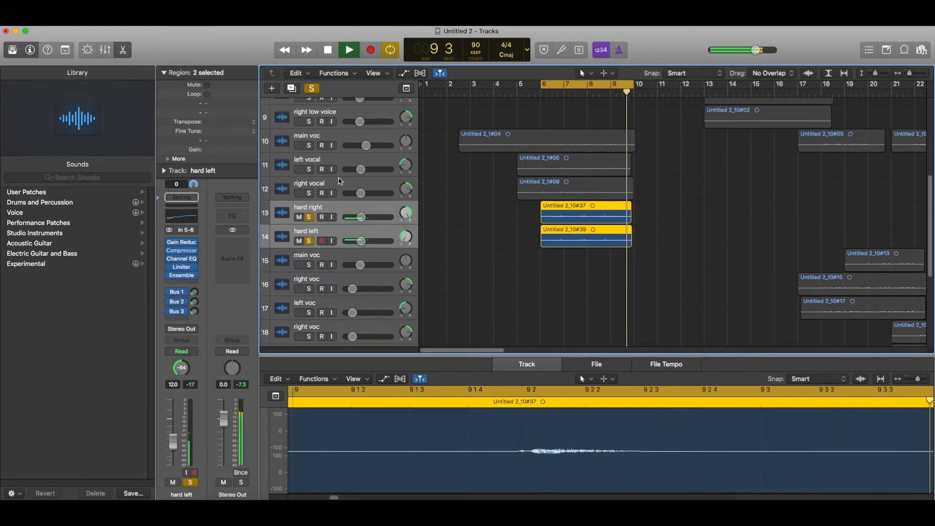
{"action": "left_click", "coordinate": [340, 182]}
{"action": "left_click", "coordinate": [319, 119], "text": "shift"}
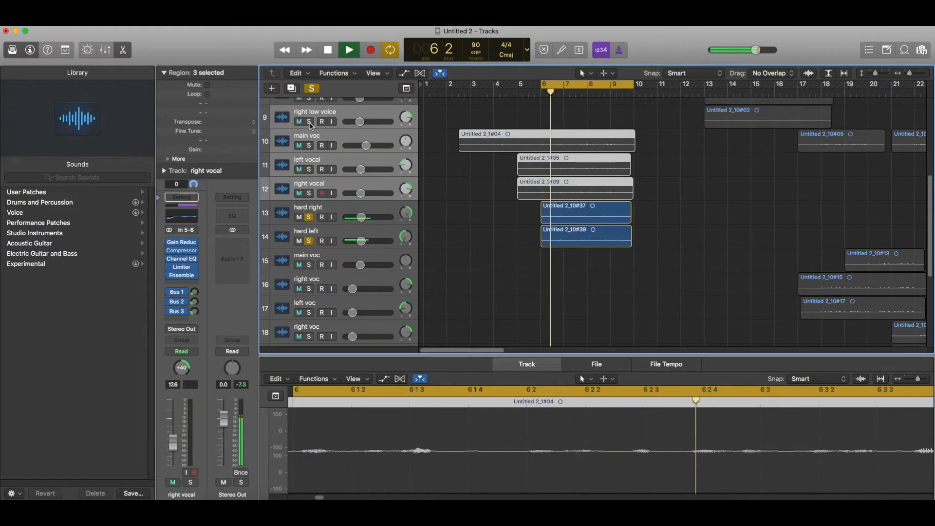
{"action": "left_click", "coordinate": [324, 132], "text": "shift"}
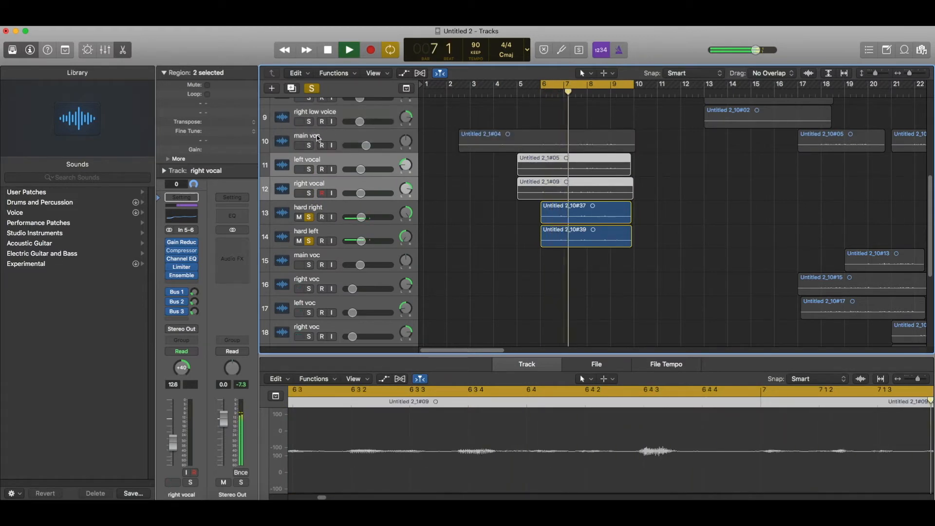
{"action": "left_click", "coordinate": [312, 142], "text": "shift"}
{"action": "left_click", "coordinate": [312, 145]}
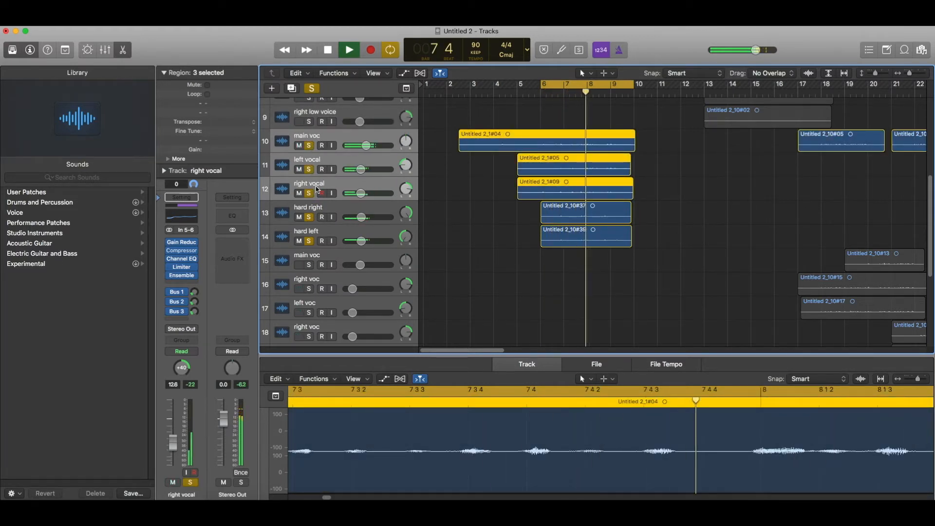
Lower the hard right and hard left volume faders together by a few dB.
{"action": "left_click", "coordinate": [341, 209]}
{"action": "left_click", "coordinate": [359, 237], "text": "shift"}
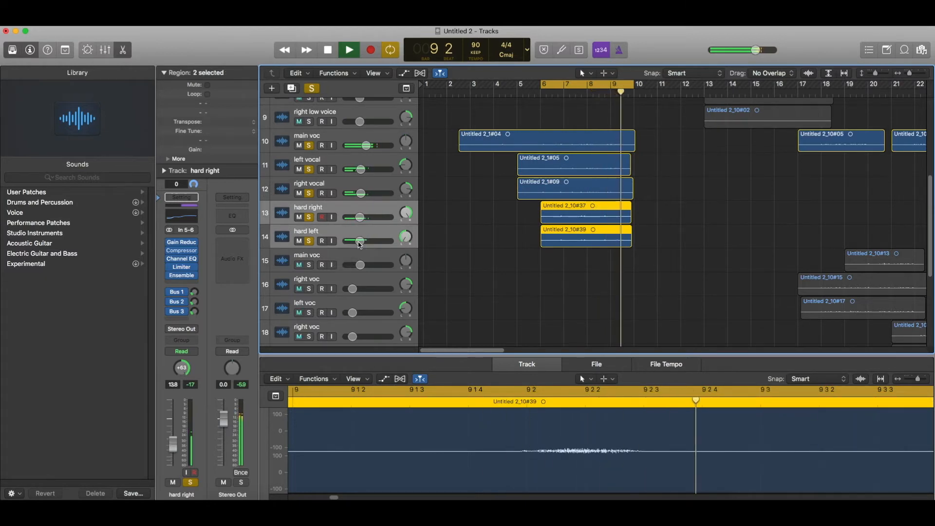
{"action": "key", "text": "XF86AudioRaiseVolume"}
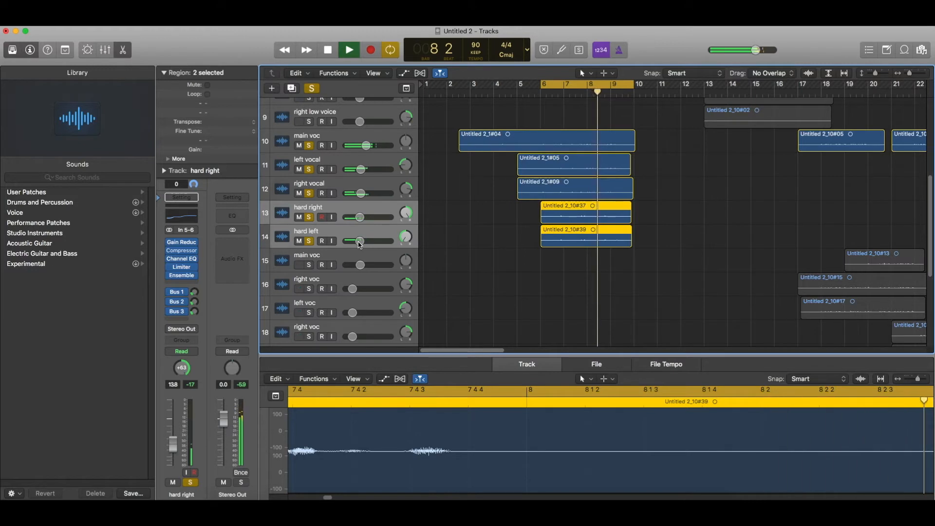
{"action": "left_click_drag", "start_coordinate": [360, 243], "coordinate": [354, 244]}
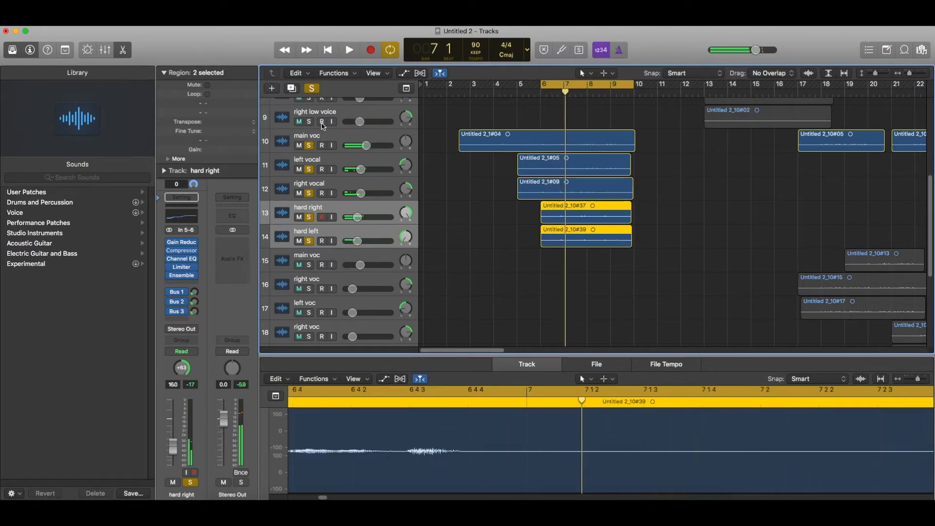
Select only the hard left track and deselect all regions.
{"action": "scroll", "coordinate": [375, 213], "scroll_direction": "down", "scroll_amount": 3}
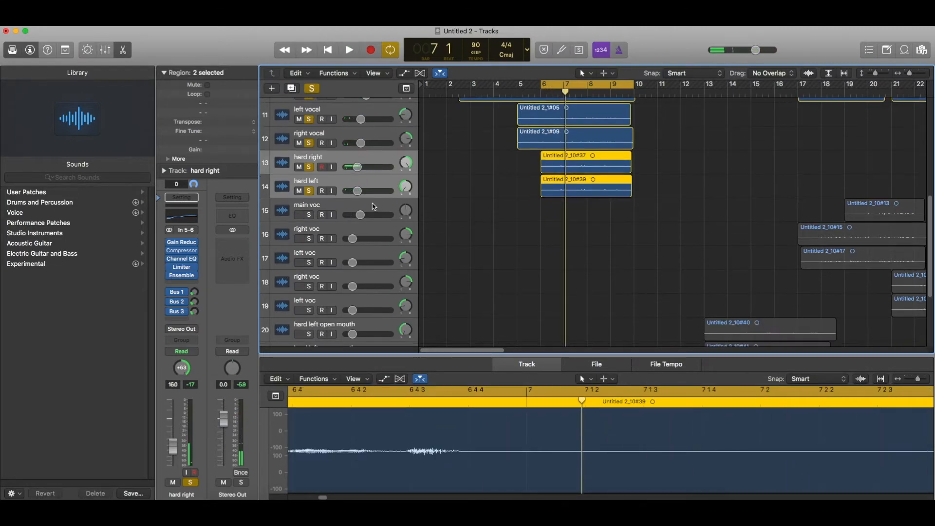
{"action": "left_click", "coordinate": [348, 182]}
{"action": "scroll", "coordinate": [455, 219], "scroll_direction": "down", "scroll_amount": 3}
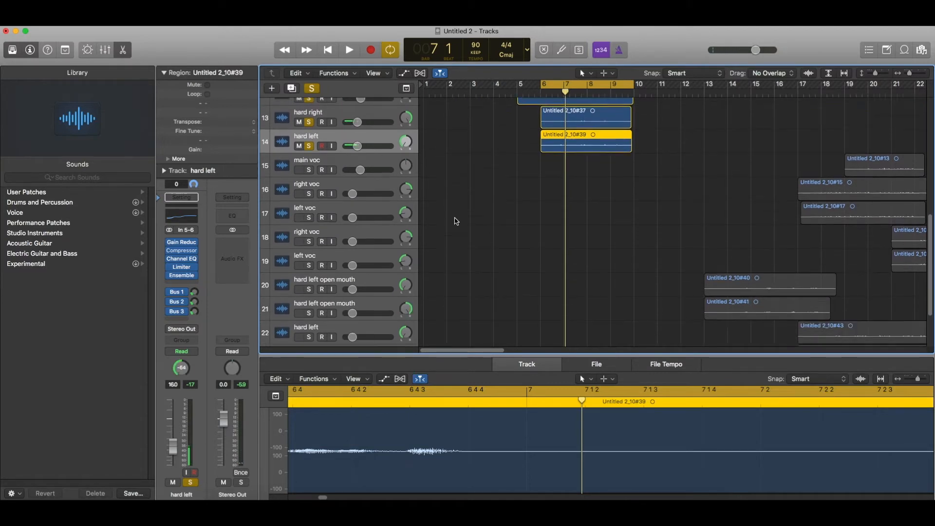
{"action": "scroll", "coordinate": [455, 221], "scroll_direction": "up", "scroll_amount": 3}
{"action": "scroll", "coordinate": [463, 239], "scroll_direction": "up", "scroll_amount": 3}
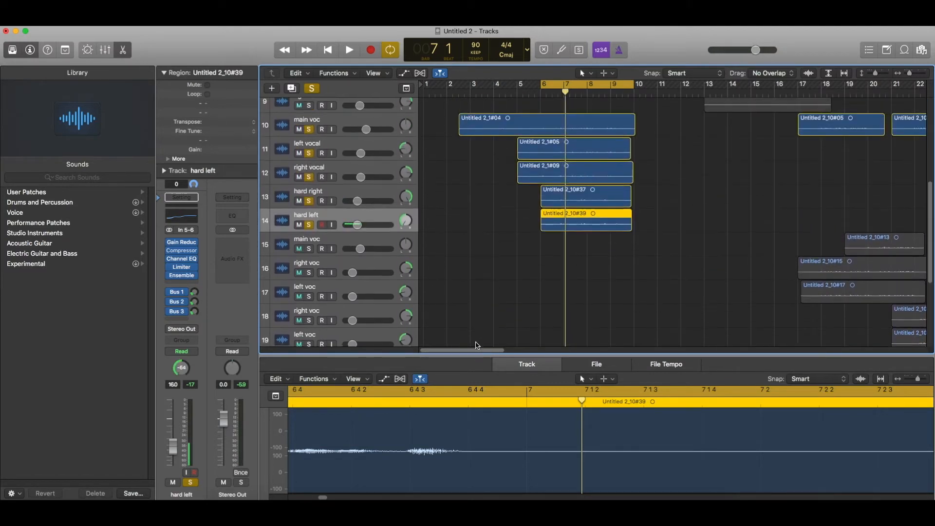
{"action": "left_click_drag", "start_coordinate": [476, 347], "coordinate": [501, 344]}
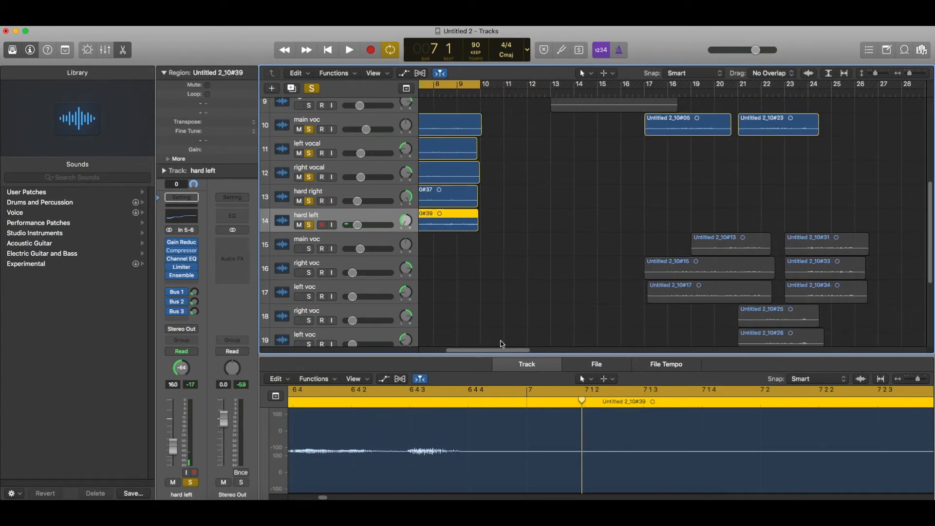
{"action": "scroll", "coordinate": [502, 226], "scroll_direction": "left", "scroll_amount": 3}
{"action": "scroll", "coordinate": [501, 224], "scroll_direction": "up", "scroll_amount": 6}
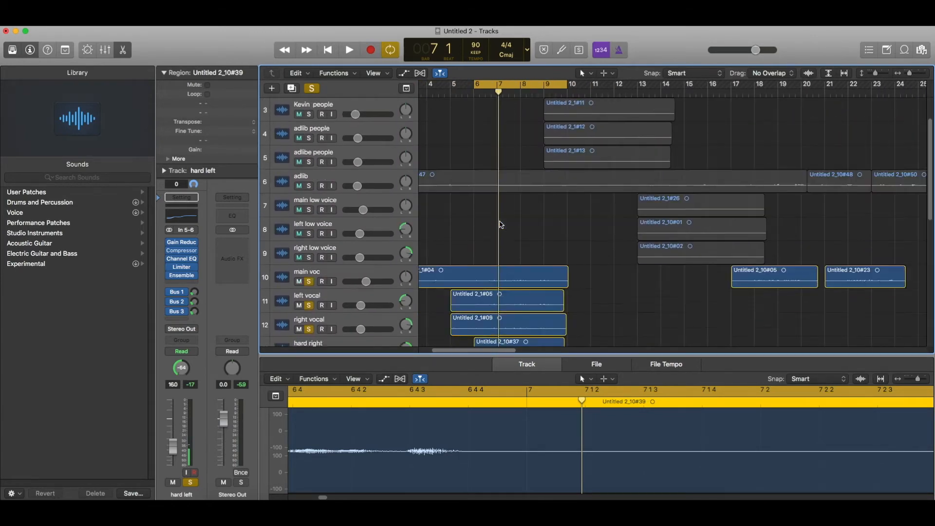
{"action": "scroll", "coordinate": [500, 225], "scroll_direction": "down", "scroll_amount": 5}
{"action": "left_click", "coordinate": [506, 276]}
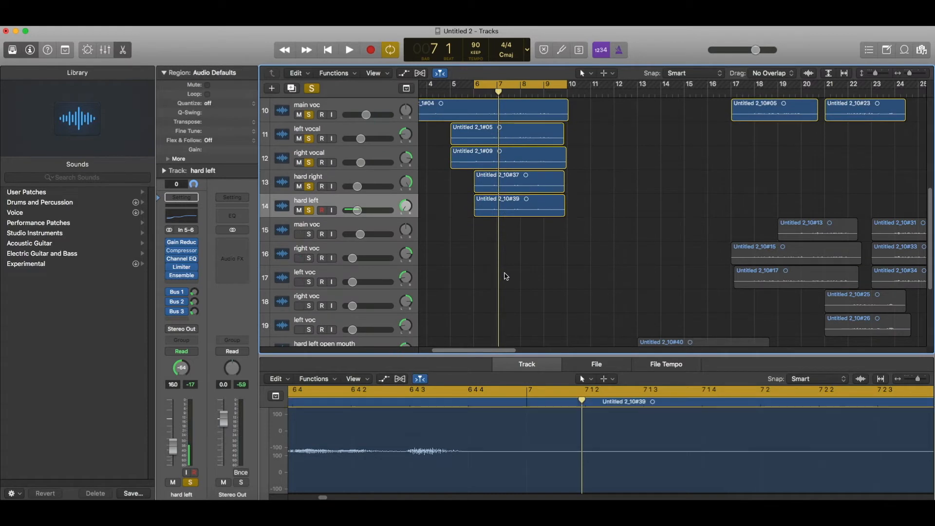
{"action": "scroll", "coordinate": [509, 268], "scroll_direction": "up", "scroll_amount": 6}
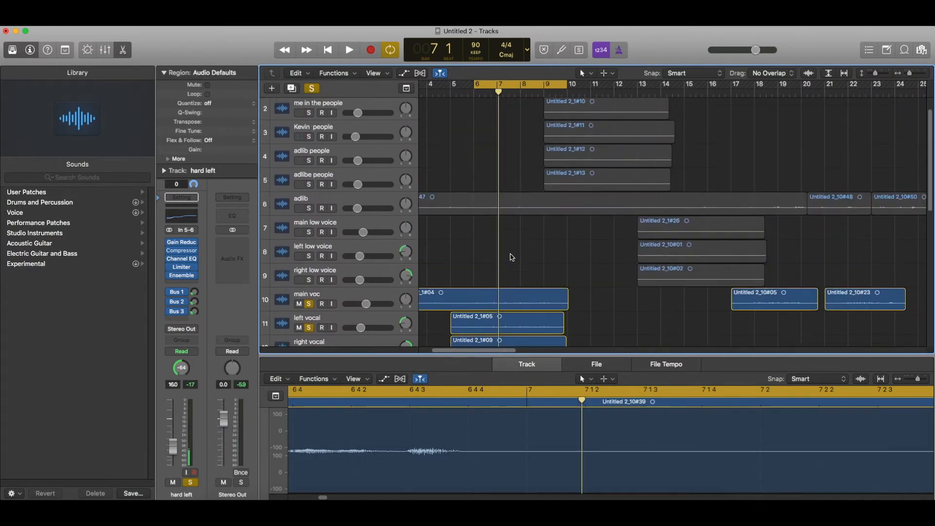
{"action": "scroll", "coordinate": [509, 242], "scroll_direction": "down", "scroll_amount": 4}
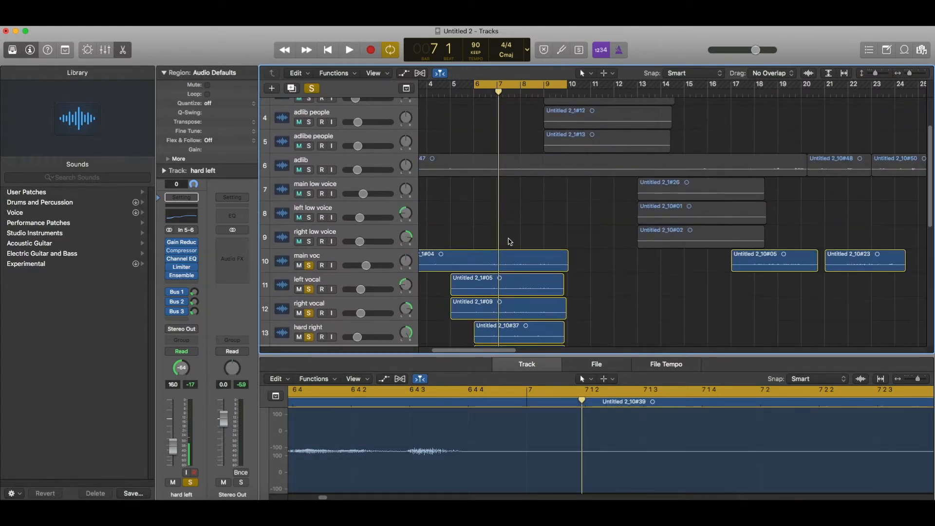
{"action": "scroll", "coordinate": [518, 215], "scroll_direction": "up", "scroll_amount": 3}
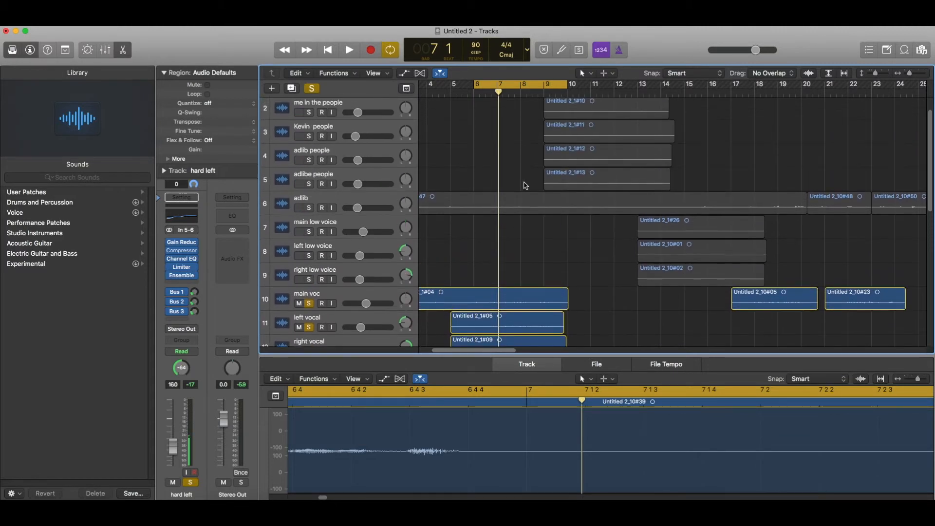
Turn off the bar 7–9 cycle range and play from bar 10, scrubbing to bar 13.
{"action": "left_click", "coordinate": [529, 89]}
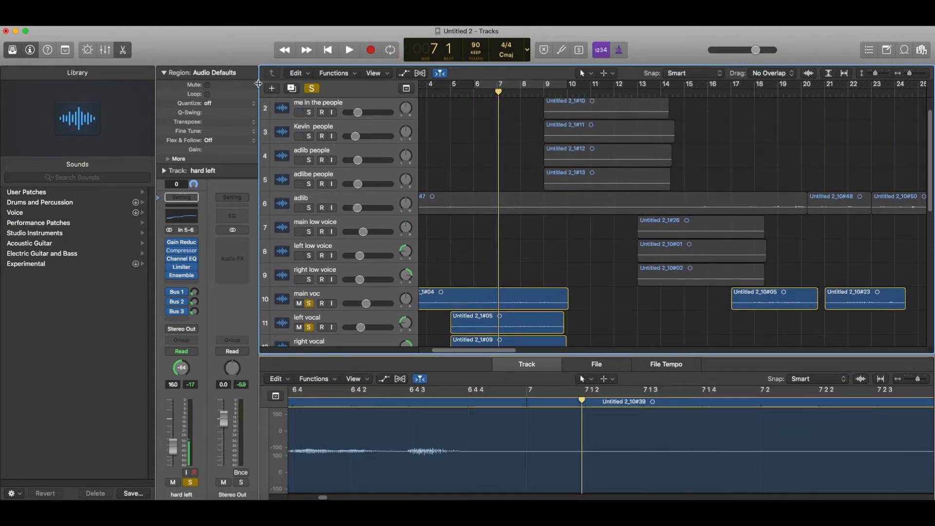
{"action": "left_click", "coordinate": [568, 93]}
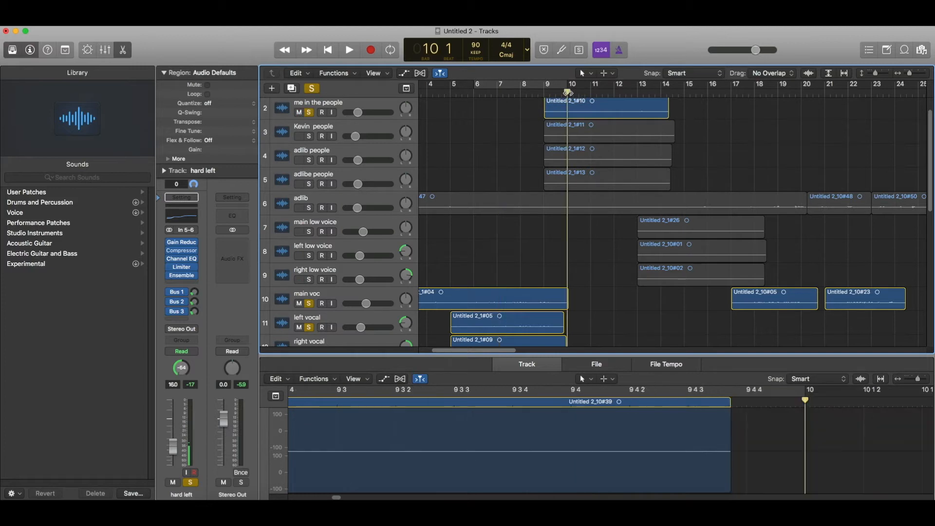
{"action": "key", "text": "space"}
{"action": "key", "text": "space"}
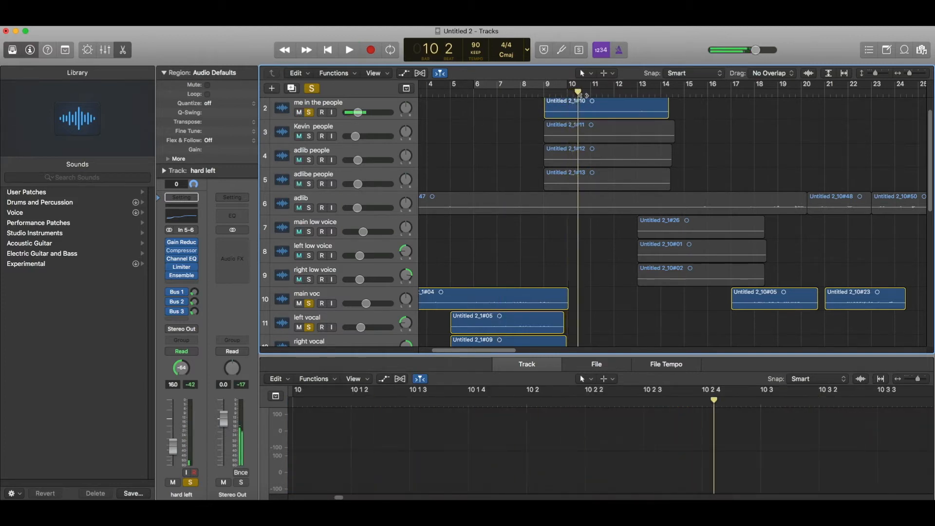
{"action": "left_click", "coordinate": [561, 92]}
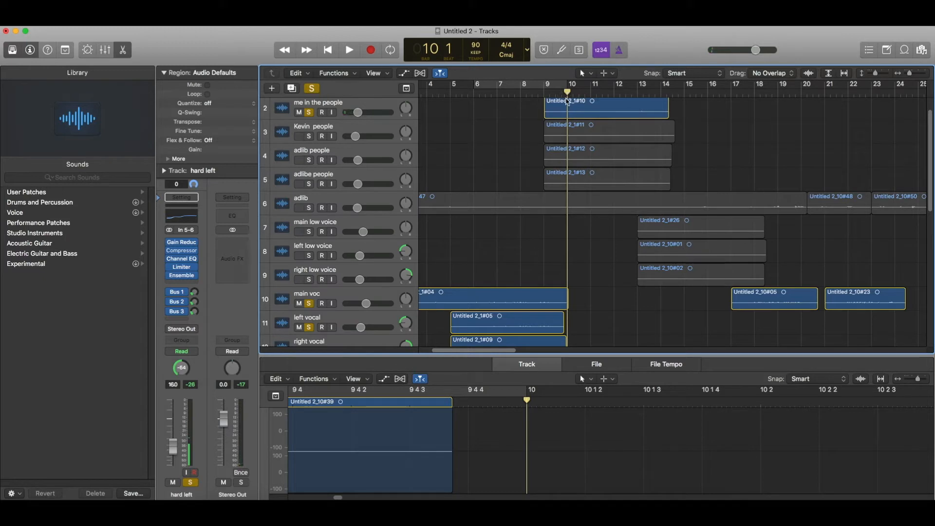
{"action": "left_click_drag", "start_coordinate": [569, 92], "coordinate": [651, 118]}
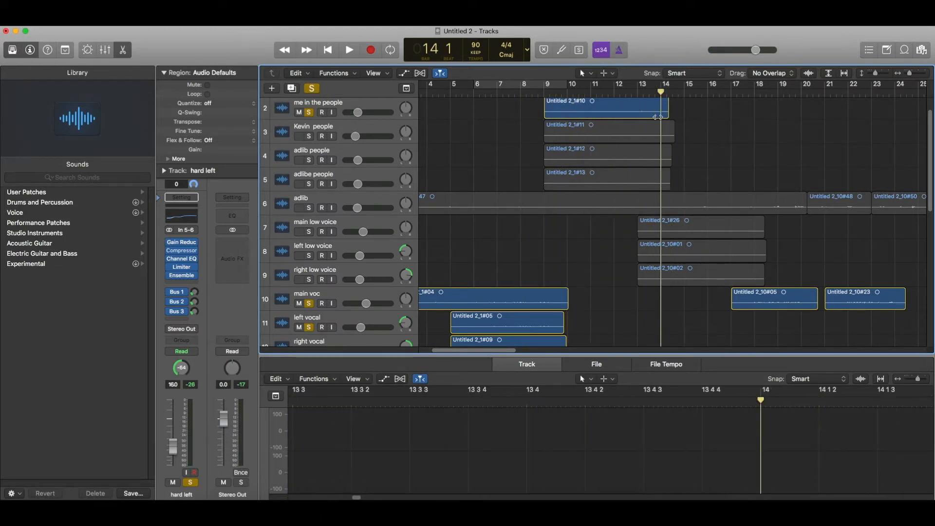
Solo the main low voice track and play back to audition the vocals.
{"action": "left_click", "coordinate": [309, 233]}
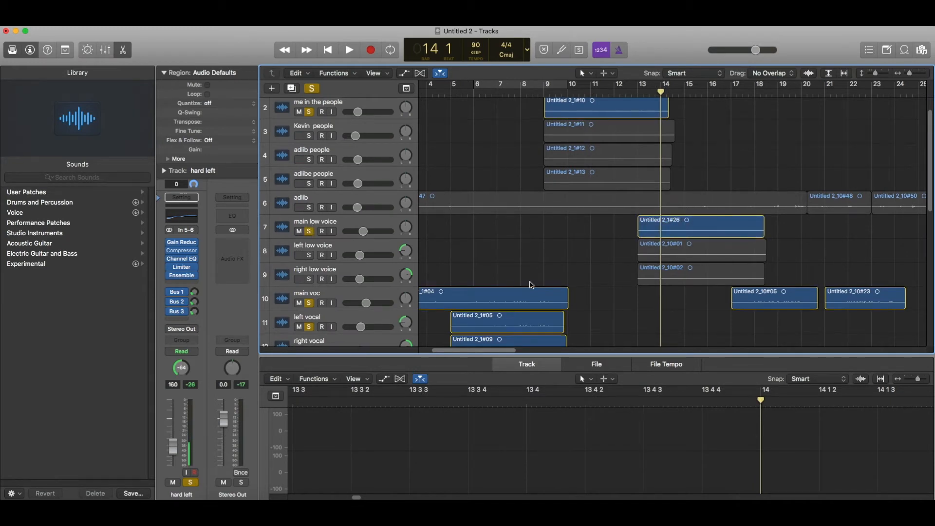
{"action": "left_click_drag", "start_coordinate": [490, 351], "coordinate": [504, 351]}
{"action": "key", "text": "space"}
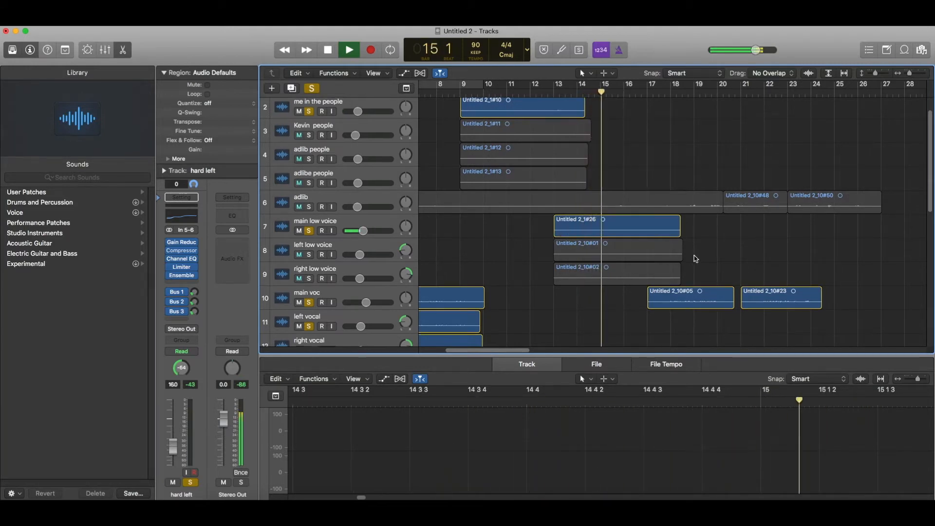
{"action": "scroll", "coordinate": [696, 259], "scroll_direction": "down", "scroll_amount": 1}
{"action": "scroll", "coordinate": [683, 208], "scroll_direction": "down", "scroll_amount": 5}
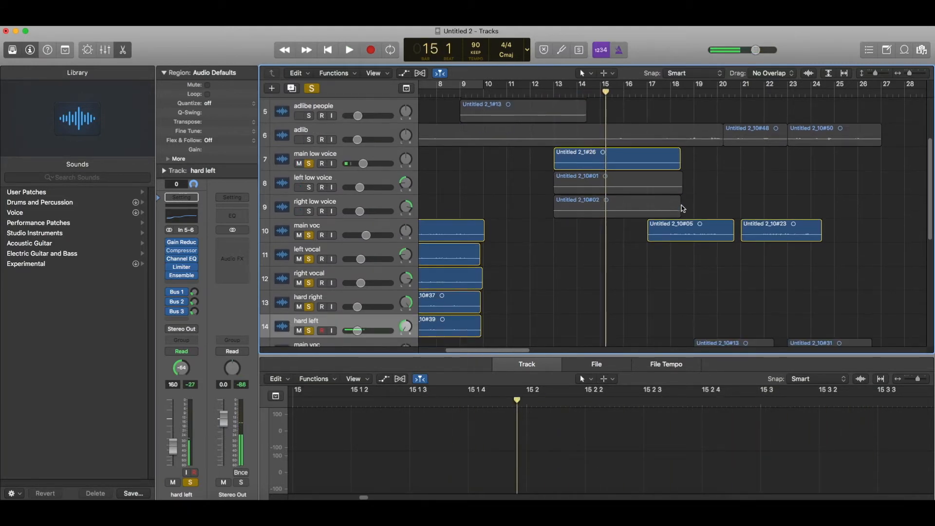
Duplicate main voc and move the later lower regions onto the duplicate.
{"action": "left_click", "coordinate": [342, 145]}
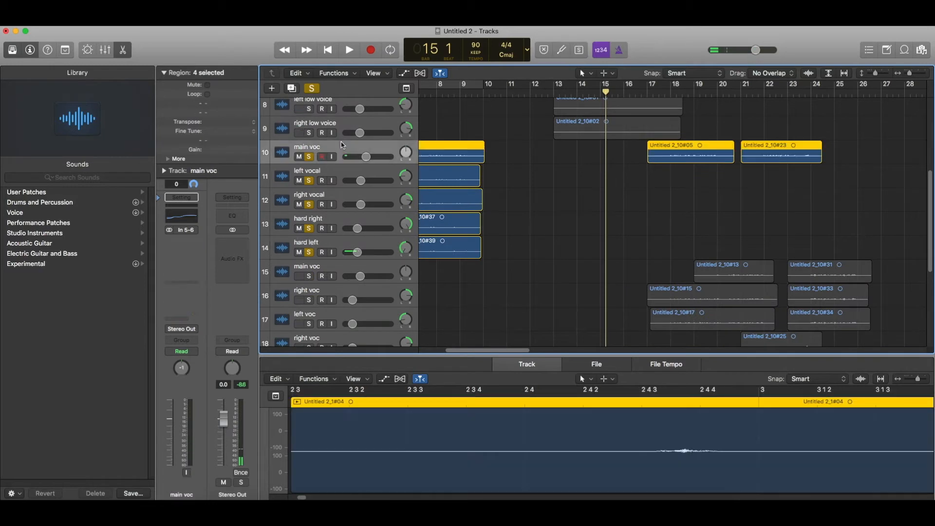
{"action": "key", "text": "super+d"}
{"action": "left_click_drag", "start_coordinate": [723, 275], "coordinate": [847, 185]}
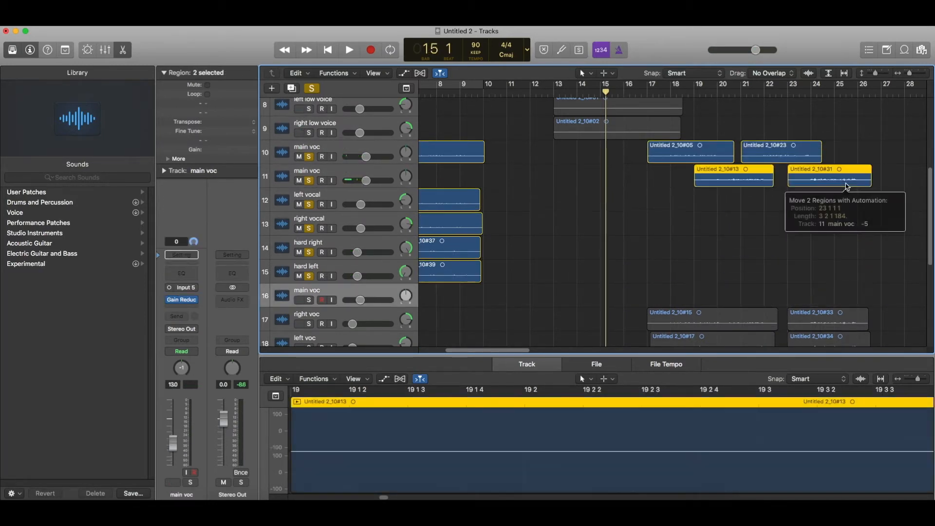
{"action": "scroll", "coordinate": [834, 287], "scroll_direction": "down", "scroll_amount": 2}
{"action": "left_click_drag", "start_coordinate": [713, 223], "coordinate": [832, 291]}
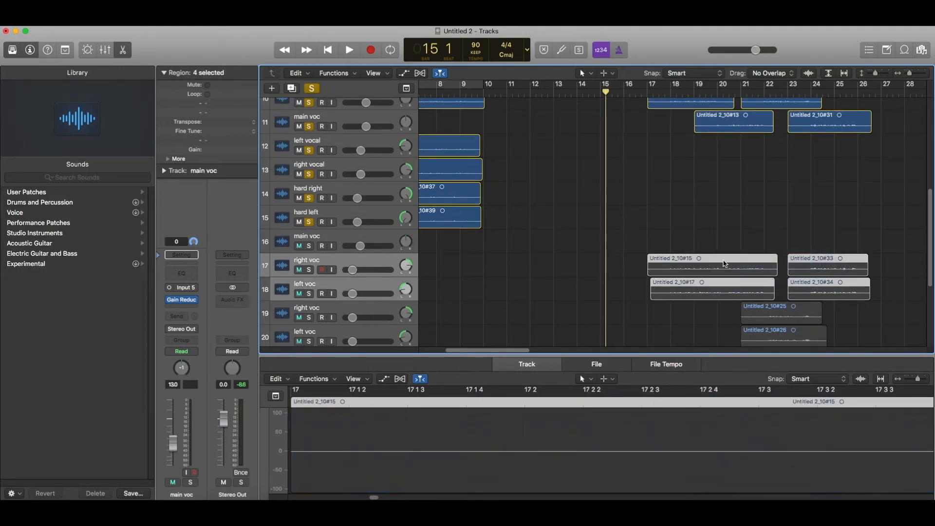
{"action": "left_click_drag", "start_coordinate": [683, 257], "coordinate": [683, 139]}
{"action": "scroll", "coordinate": [742, 259], "scroll_direction": "down", "scroll_amount": 2}
{"action": "left_click_drag", "start_coordinate": [759, 241], "coordinate": [793, 288]}
{"action": "scroll", "coordinate": [785, 261], "scroll_direction": "up", "scroll_amount": 2}
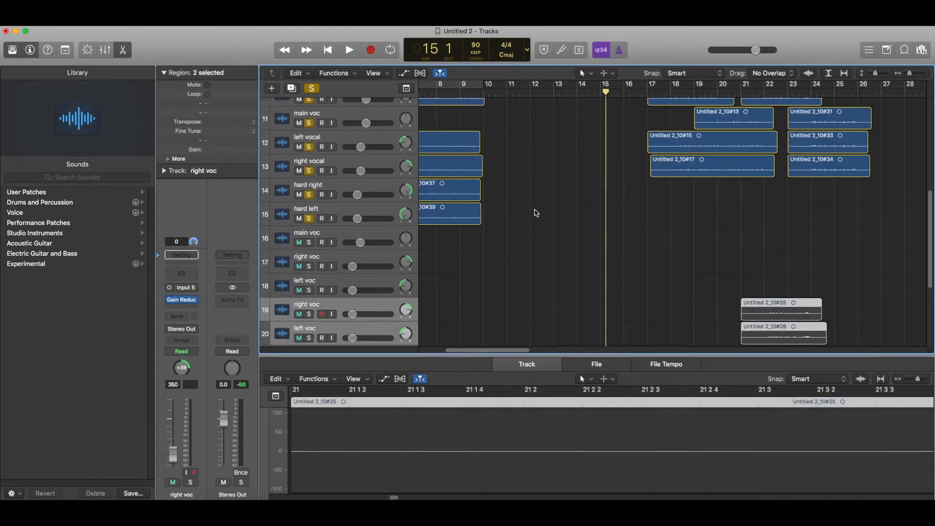
Duplicate the left vocal and right vocal tracks, placing the copies above the originals.
{"action": "left_click", "coordinate": [361, 136]}
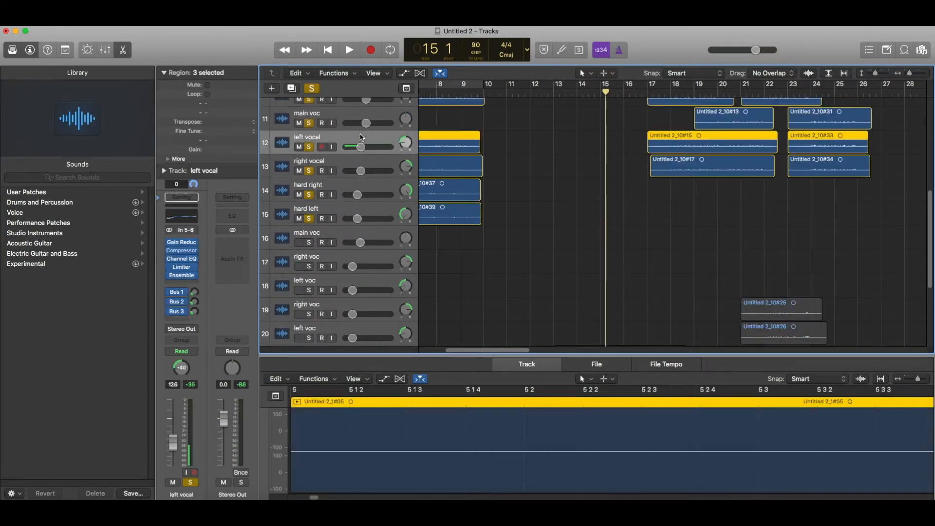
{"action": "key", "text": "super+d"}
{"action": "left_click_drag", "start_coordinate": [374, 165], "coordinate": [374, 138]}
{"action": "left_click", "coordinate": [374, 194]}
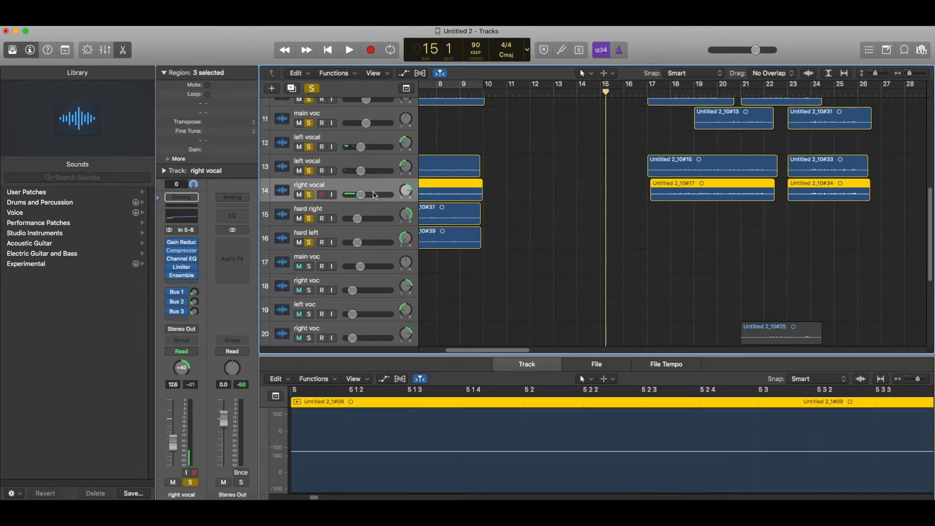
{"action": "key", "text": "super+d"}
{"action": "left_click_drag", "start_coordinate": [374, 207], "coordinate": [379, 148]}
Marquee-select the lower vocal regions and drag them up onto the duplicated tracks.
{"action": "scroll", "coordinate": [737, 236], "scroll_direction": "down", "scroll_amount": 5}
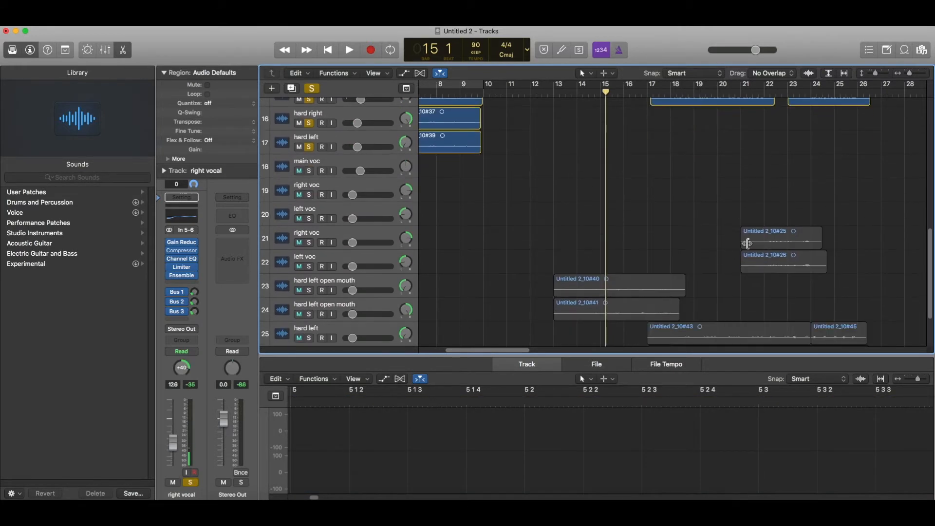
{"action": "left_click_drag", "start_coordinate": [778, 193], "coordinate": [794, 281]}
{"action": "scroll", "coordinate": [783, 248], "scroll_direction": "up", "scroll_amount": 10}
{"action": "left_click_drag", "start_coordinate": [783, 247], "coordinate": [783, 250]}
{"action": "scroll", "coordinate": [779, 251], "scroll_direction": "down", "scroll_amount": 3}
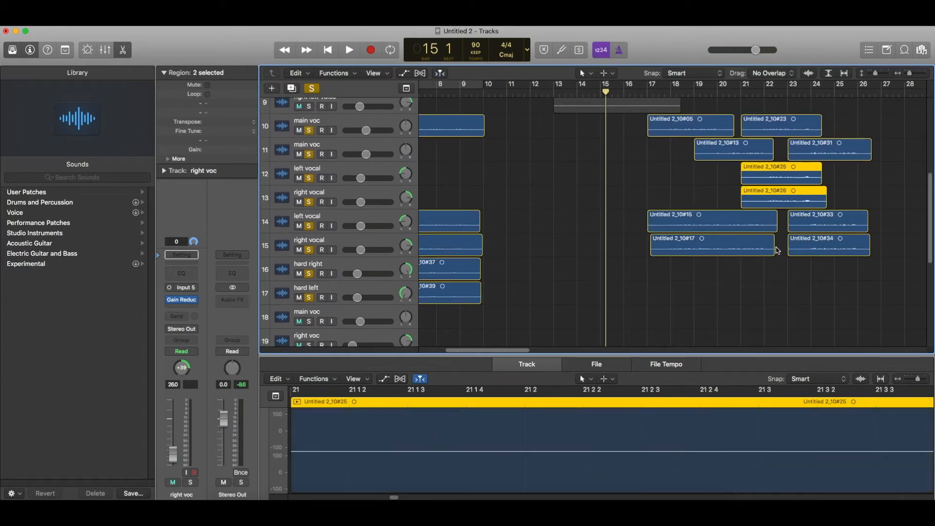
{"action": "left_click_drag", "start_coordinate": [477, 346], "coordinate": [522, 355]}
{"action": "scroll", "coordinate": [543, 280], "scroll_direction": "up", "scroll_amount": 5}
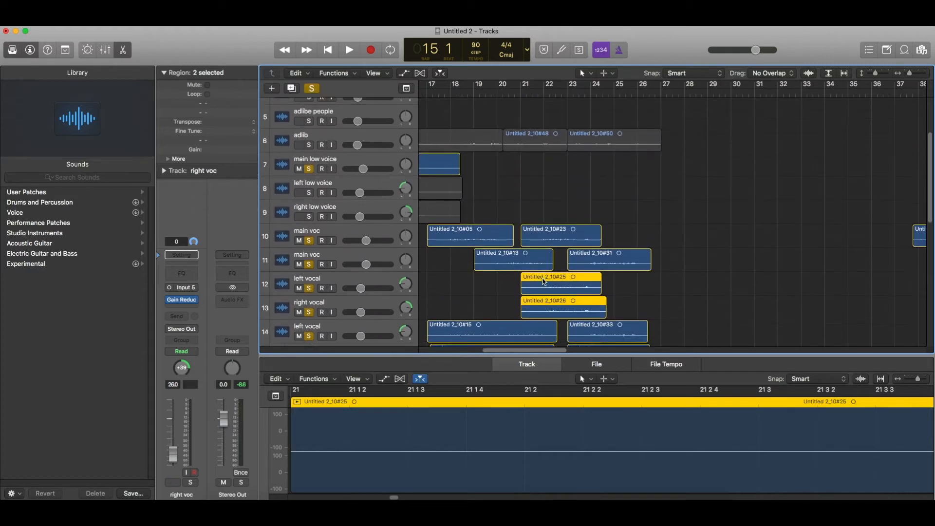
{"action": "scroll", "coordinate": [543, 280], "scroll_direction": "down", "scroll_amount": 3}
{"action": "scroll", "coordinate": [544, 281], "scroll_direction": "down", "scroll_amount": 10}
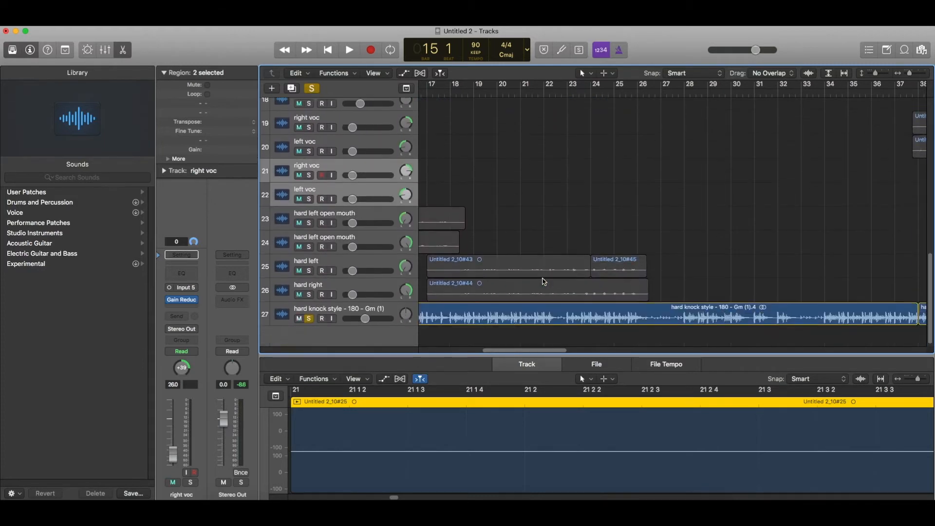
{"action": "mouse_move", "coordinate": [538, 355]}
{"action": "left_mouse_down"}
{"action": "mouse_move", "coordinate": [507, 350]}
{"action": "mouse_move", "coordinate": [521, 348]}
{"action": "left_mouse_up"}
{"action": "scroll", "coordinate": [620, 215], "scroll_direction": "up", "scroll_amount": 7}
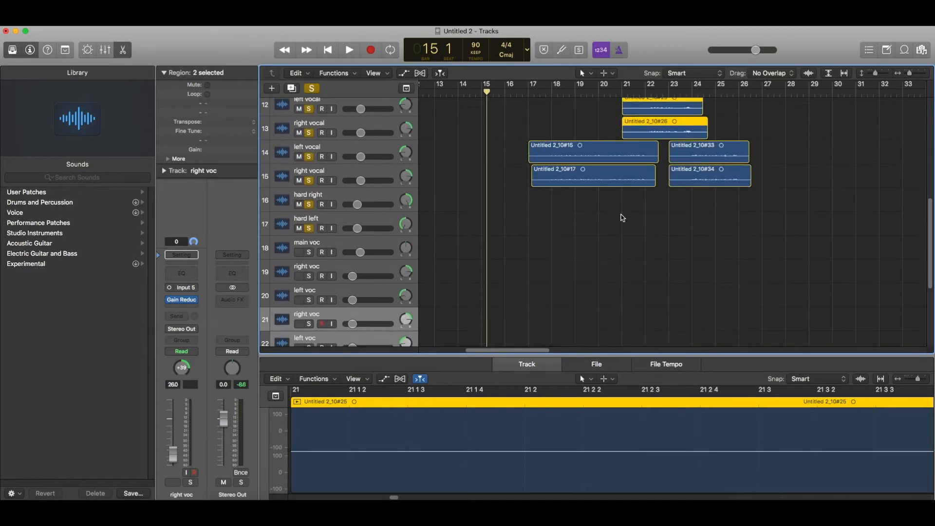
{"action": "scroll", "coordinate": [619, 215], "scroll_direction": "down", "scroll_amount": 5}
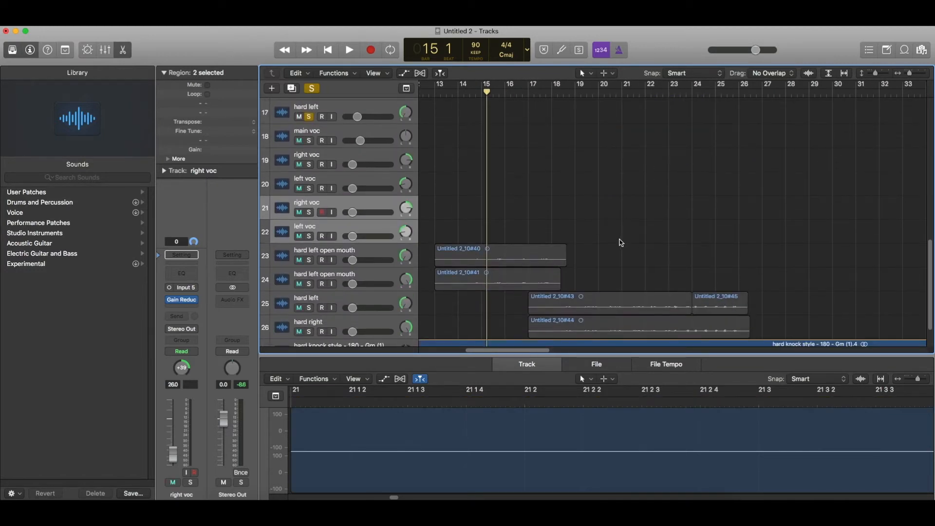
Move regions Untitled 2_10#43–#45 onto the upper hard left/right tracks at bar 17.
{"action": "left_click_drag", "start_coordinate": [618, 242], "coordinate": [716, 323]}
{"action": "scroll", "coordinate": [578, 312], "scroll_direction": "up", "scroll_amount": 9}
{"action": "left_click_drag", "start_coordinate": [579, 312], "coordinate": [578, 311]}
{"action": "scroll", "coordinate": [578, 311], "scroll_direction": "down", "scroll_amount": 5}
{"action": "scroll", "coordinate": [580, 311], "scroll_direction": "down", "scroll_amount": 5}
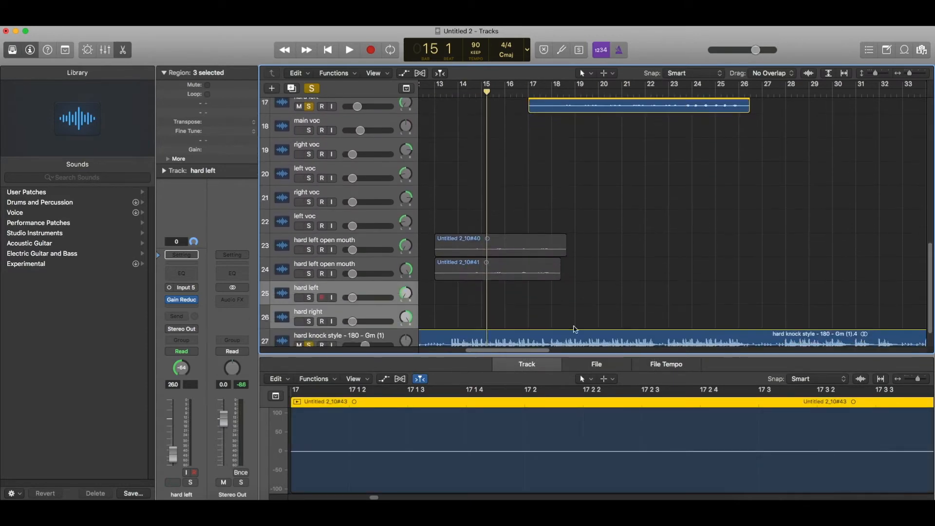
{"action": "left_click_drag", "start_coordinate": [540, 353], "coordinate": [599, 352]}
{"action": "scroll", "coordinate": [636, 292], "scroll_direction": "up", "scroll_amount": 6}
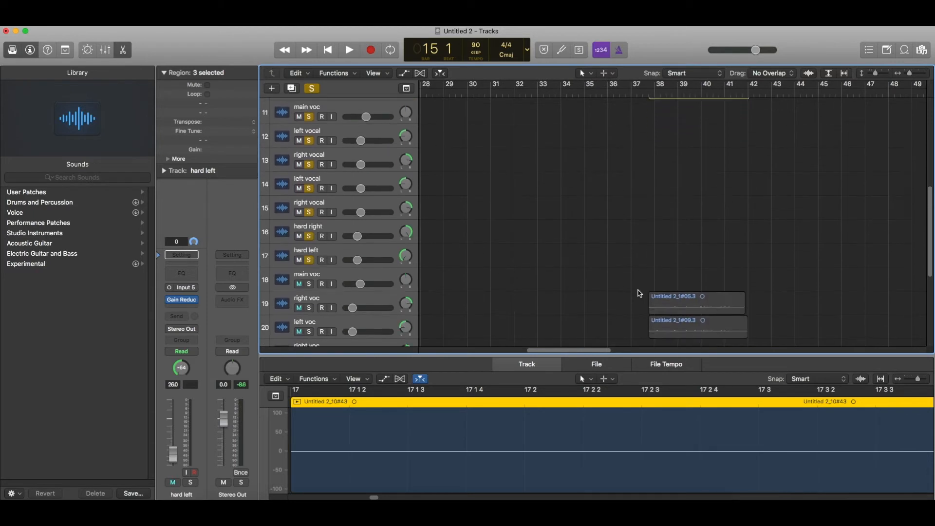
Move the two regions on tracks 19–20 onto the left and right vocal tracks.
{"action": "left_click", "coordinate": [665, 290]}
{"action": "left_click", "coordinate": [679, 294]}
{"action": "left_click_drag", "start_coordinate": [686, 304], "coordinate": [685, 232]}
Select the hard right and hard left regions for copying.
{"action": "left_click_drag", "start_coordinate": [561, 351], "coordinate": [575, 352]}
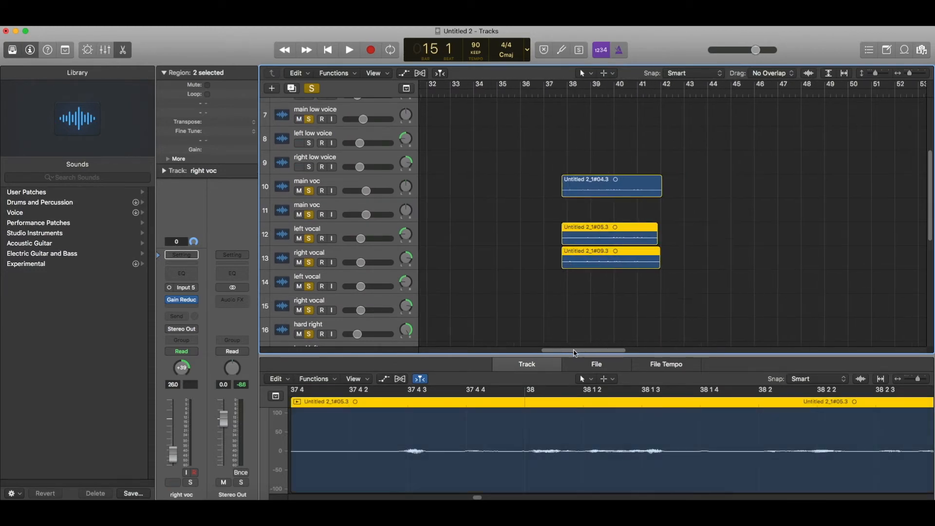
{"action": "scroll", "coordinate": [599, 268], "scroll_direction": "down", "scroll_amount": 5}
{"action": "scroll", "coordinate": [598, 268], "scroll_direction": "up", "scroll_amount": 10}
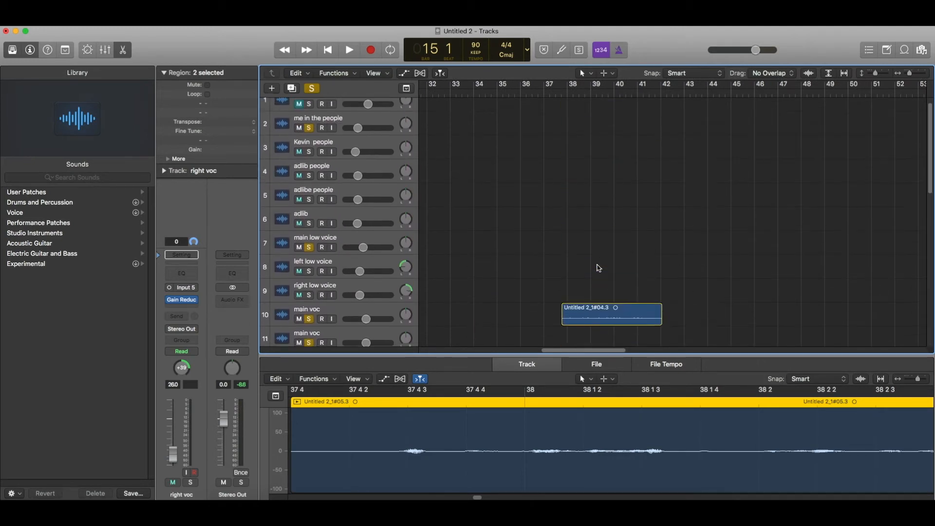
{"action": "scroll", "coordinate": [492, 314], "scroll_direction": "left", "scroll_amount": 15}
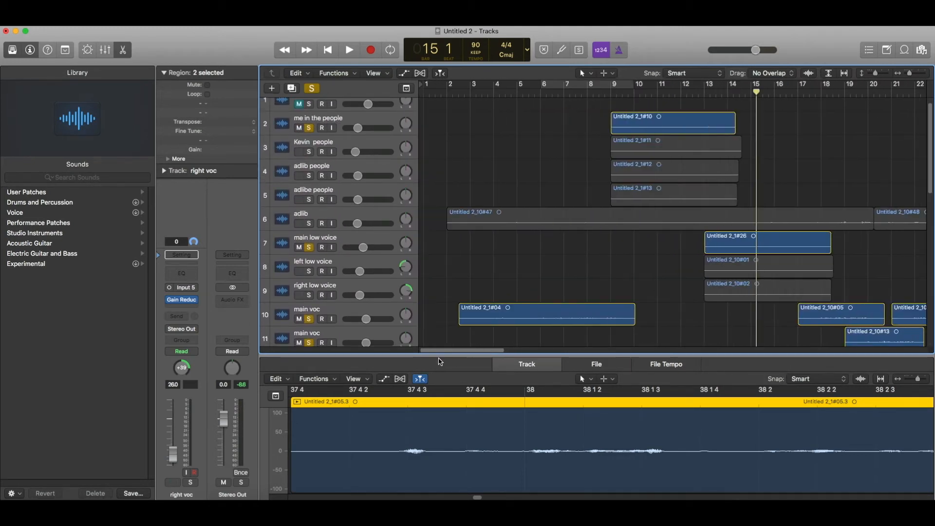
{"action": "scroll", "coordinate": [491, 314], "scroll_direction": "down", "scroll_amount": 3}
{"action": "scroll", "coordinate": [492, 314], "scroll_direction": "down", "scroll_amount": 8}
{"action": "left_click_drag", "start_coordinate": [517, 217], "coordinate": [622, 244]}
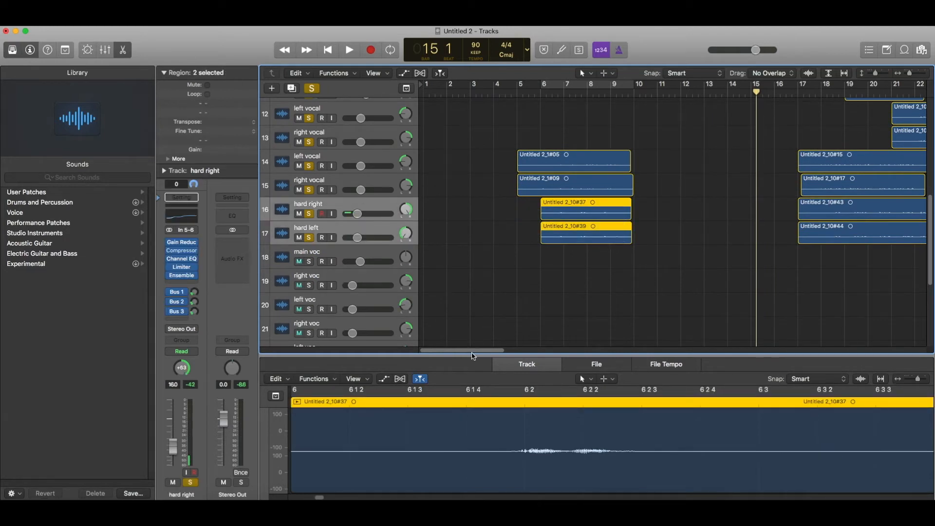
{"action": "left_click_drag", "start_coordinate": [472, 351], "coordinate": [585, 343]}
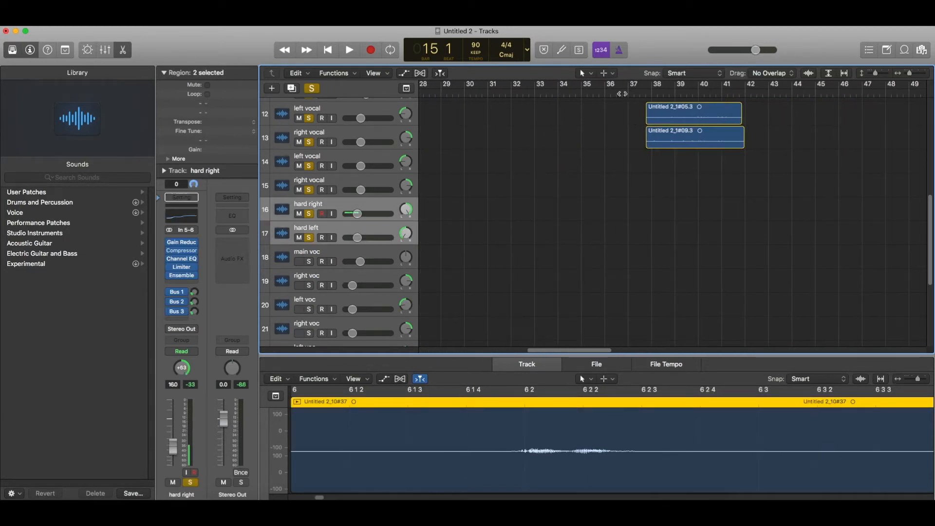
Paste the hard right/left copies at bar 37, shift them to bar 38, and play.
{"action": "left_click", "coordinate": [622, 94]}
{"action": "key", "text": "super+v"}
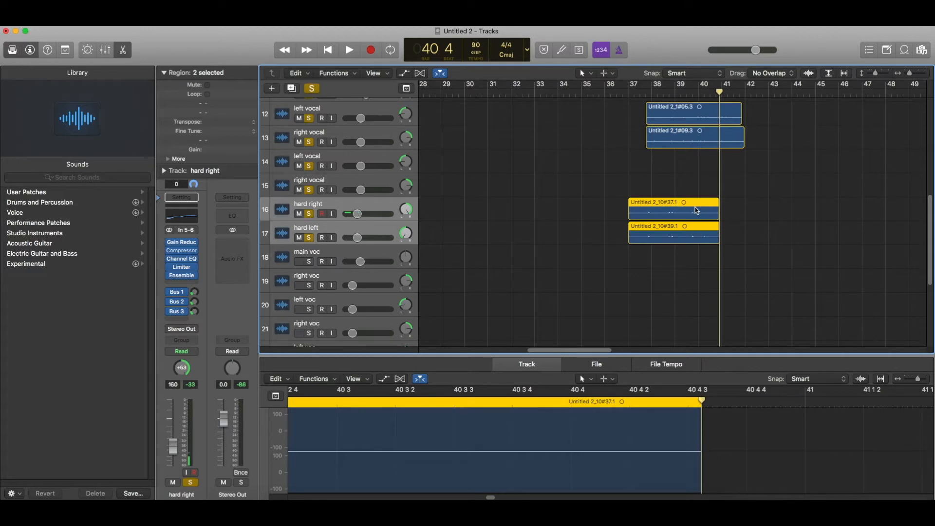
{"action": "left_click_drag", "start_coordinate": [696, 210], "coordinate": [720, 210]}
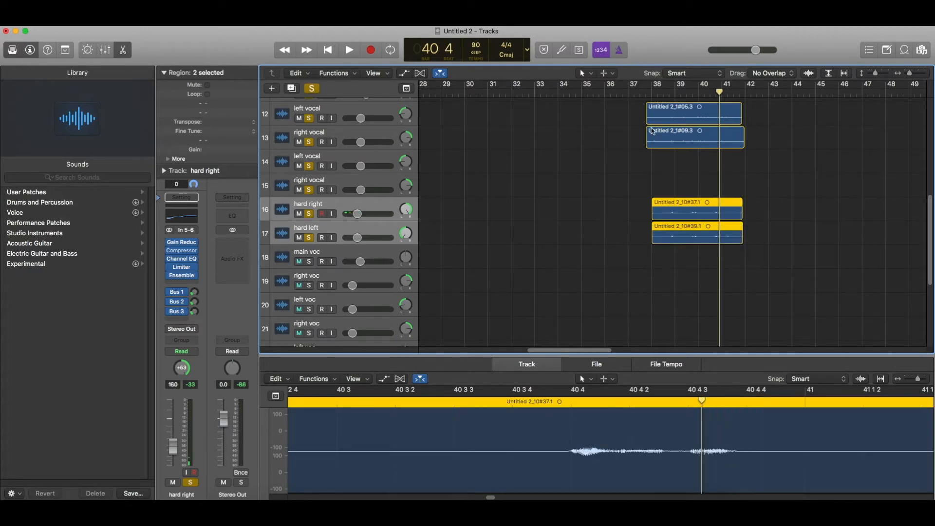
{"action": "left_click", "coordinate": [653, 94]}
{"action": "key", "text": "space"}
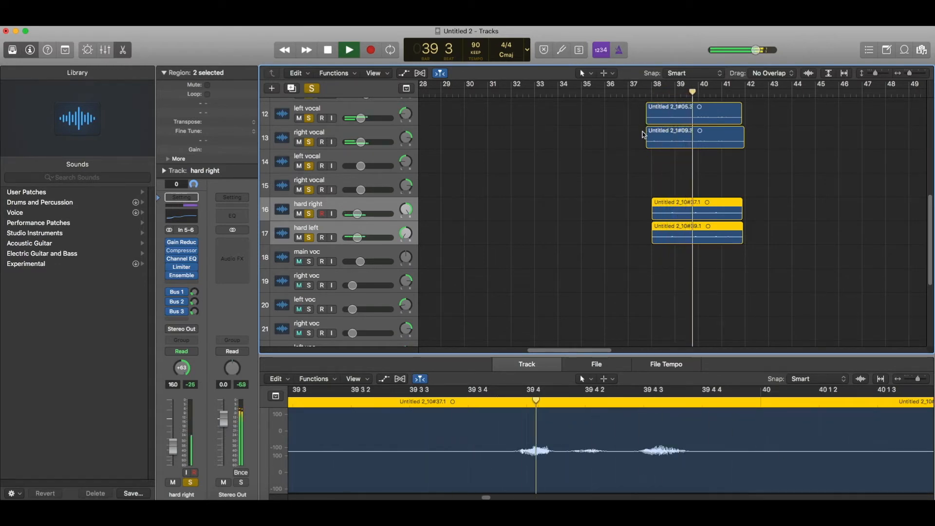
Loop playback over a bar 38–41 cycle range.
{"action": "scroll", "coordinate": [644, 135], "scroll_direction": "up", "scroll_amount": 1}
{"action": "scroll", "coordinate": [643, 135], "scroll_direction": "up", "scroll_amount": 1}
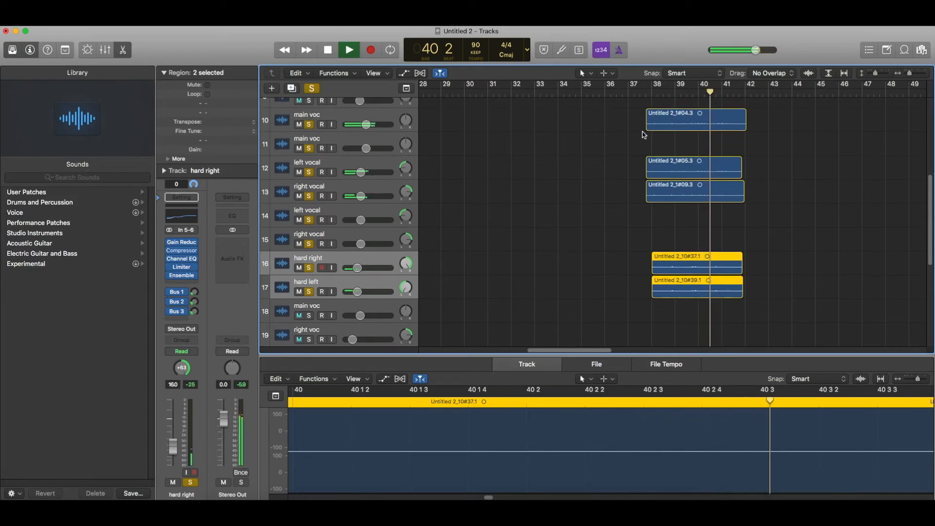
{"action": "key", "text": "space"}
{"action": "left_click", "coordinate": [462, 115]}
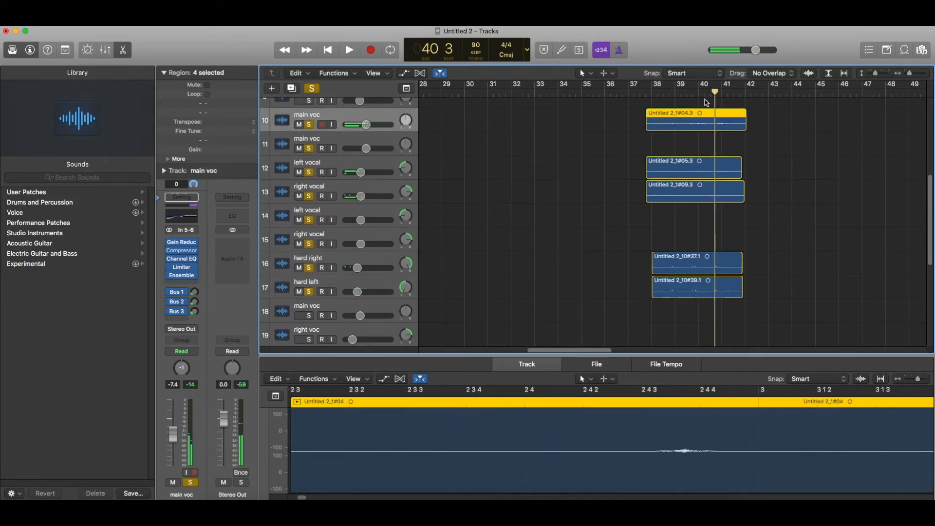
{"action": "left_click_drag", "start_coordinate": [657, 88], "coordinate": [744, 90]}
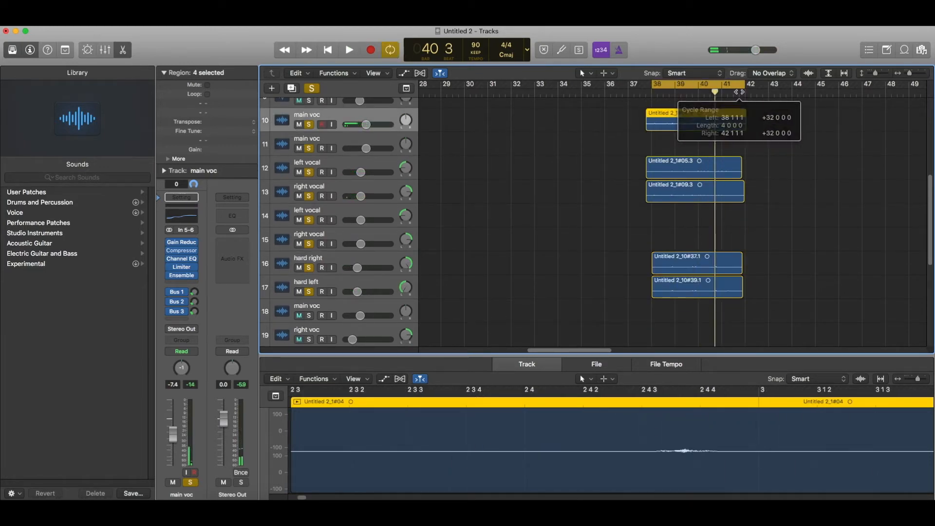
{"action": "key", "text": "space"}
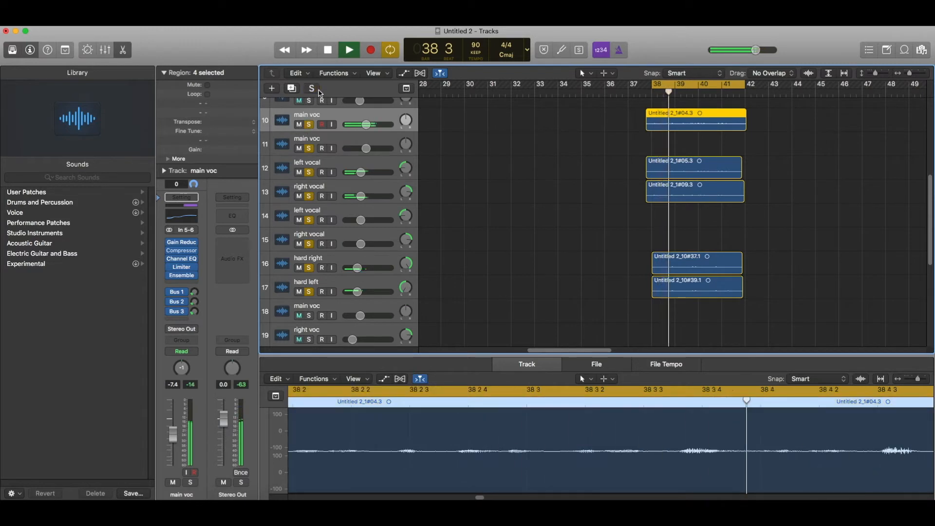
Solo only the main voc track.
{"action": "left_click", "coordinate": [319, 89]}
{"action": "left_click", "coordinate": [319, 89]}
{"action": "left_click", "coordinate": [319, 91]}
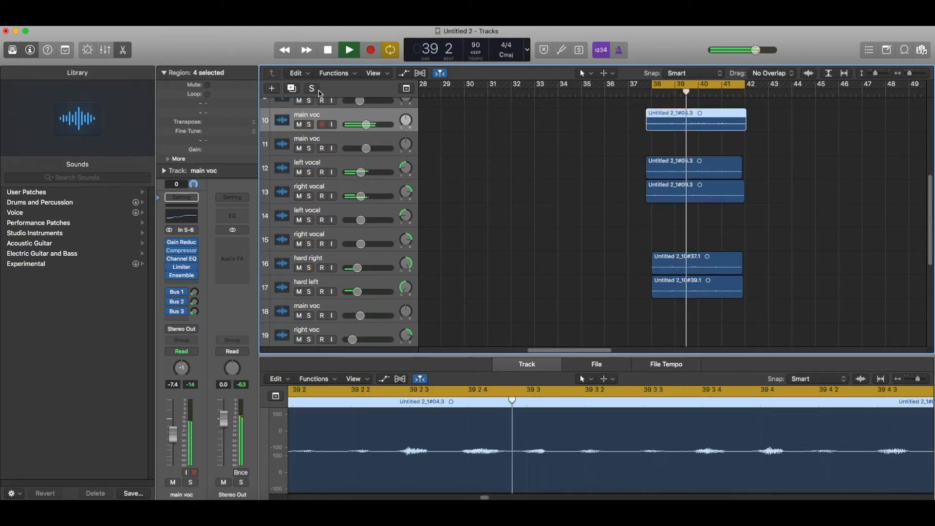
{"action": "left_click", "coordinate": [310, 125]}
Check the auxes fed by each send and lower the Bus 3 send level.
{"action": "scroll", "coordinate": [312, 126], "scroll_direction": "down", "scroll_amount": 2}
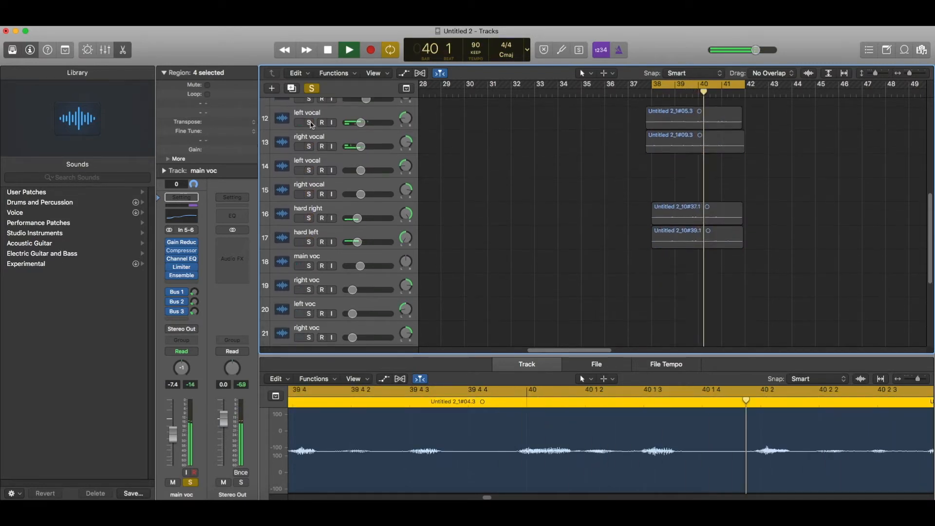
{"action": "left_click", "coordinate": [194, 292]}
{"action": "left_click", "coordinate": [195, 302]}
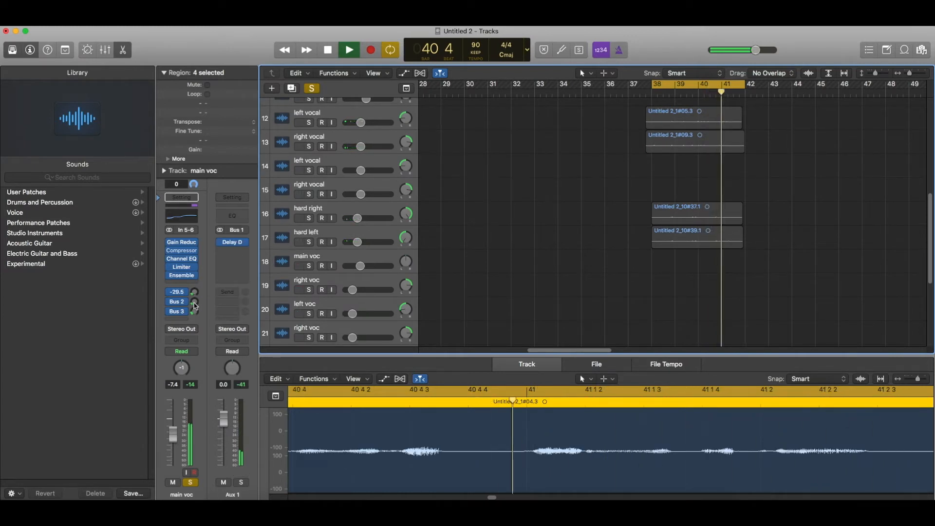
{"action": "left_click", "coordinate": [195, 312]}
{"action": "left_click_drag", "start_coordinate": [195, 311], "coordinate": [195, 315]}
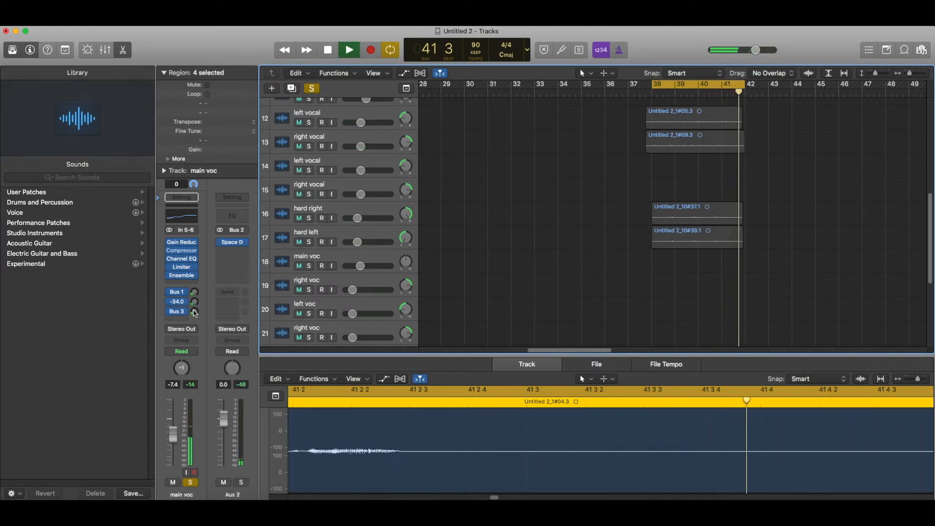
Duplicate the main voc track as track 11.
{"action": "scroll", "coordinate": [470, 211], "scroll_direction": "up", "scroll_amount": 3}
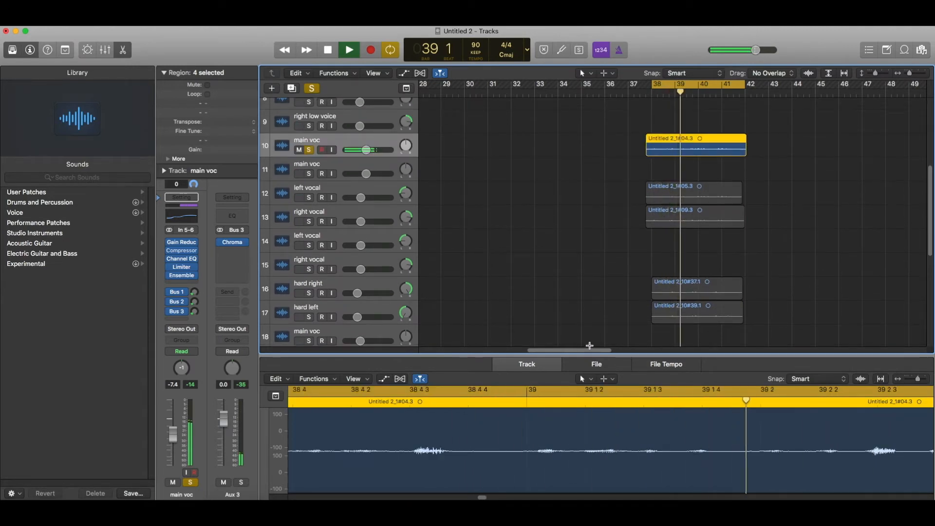
{"action": "key", "text": "super+d"}
{"action": "left_click_drag", "start_coordinate": [591, 351], "coordinate": [515, 358]}
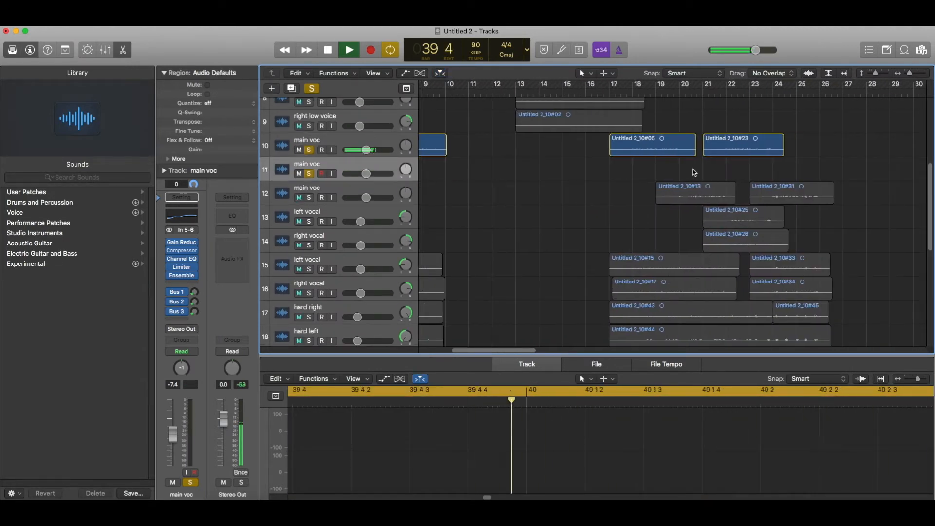
Move main voc regions #13 and #31 onto the new track, delete the empty one, and unsolo.
{"action": "left_click_drag", "start_coordinate": [693, 173], "coordinate": [781, 173]}
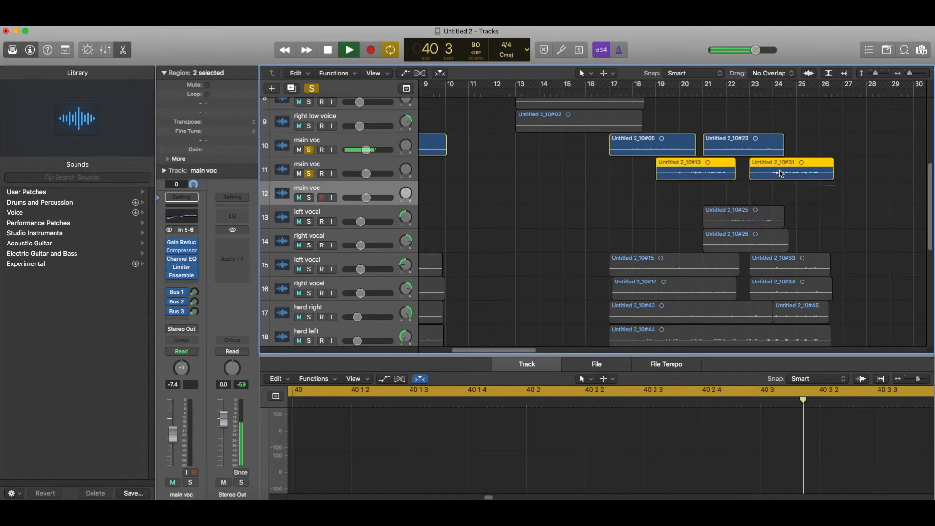
{"action": "left_click", "coordinate": [328, 189]}
{"action": "key", "text": "super+BackSpace"}
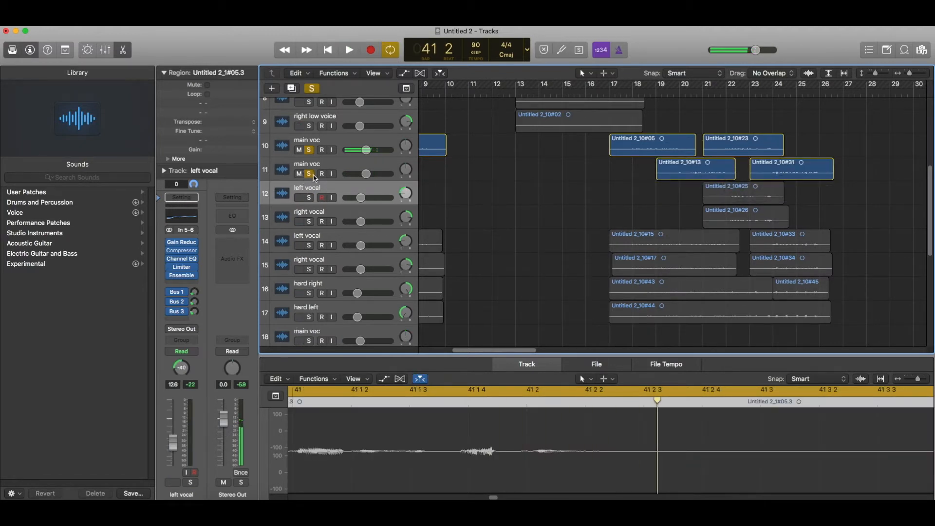
{"action": "left_click", "coordinate": [309, 174]}
{"action": "left_click", "coordinate": [310, 150]}
{"action": "key", "text": "space"}
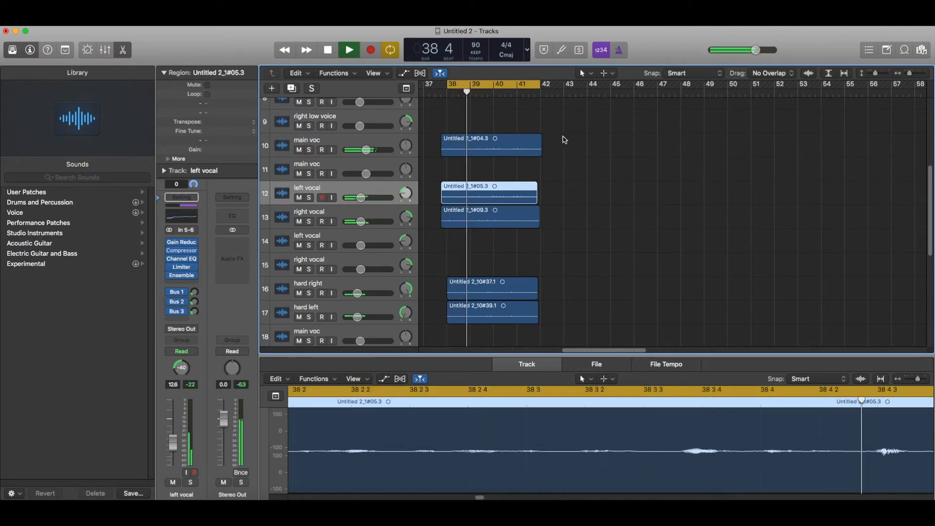
Lower the volume of the four left and right vocal tracks together.
{"action": "left_click", "coordinate": [357, 260], "text": "shift"}
{"action": "left_click_drag", "start_coordinate": [361, 197], "coordinate": [358, 198]}
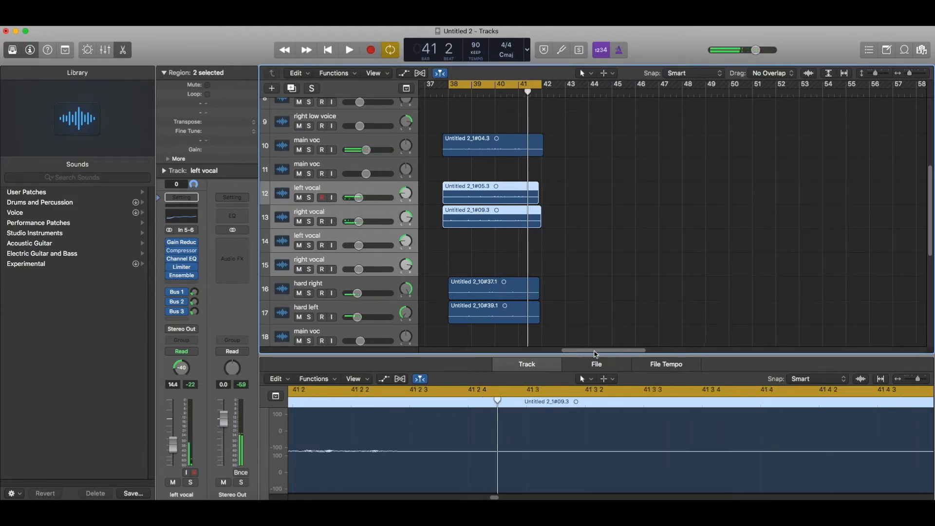
{"action": "left_click_drag", "start_coordinate": [595, 350], "coordinate": [570, 343]}
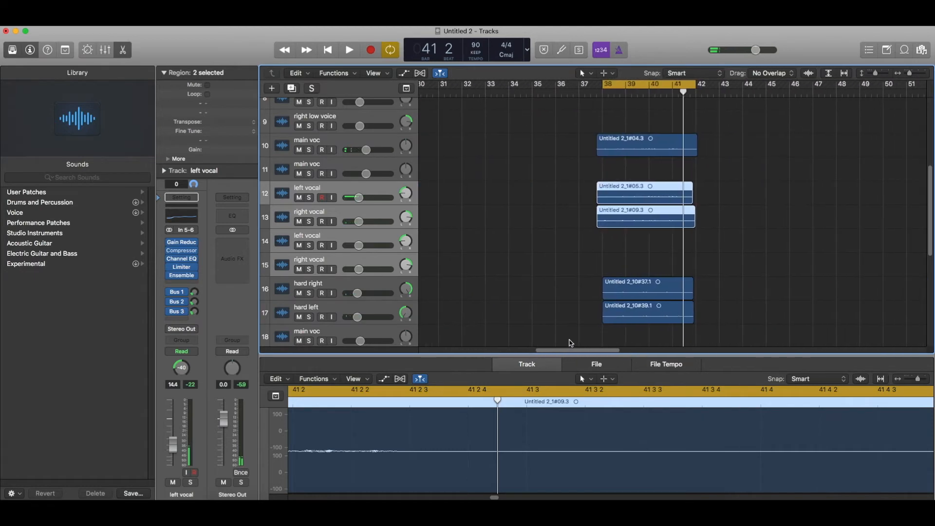
Turn off cycle looping and delete the spare empty voc tracks below hard left.
{"action": "left_click", "coordinate": [630, 86]}
{"action": "scroll", "coordinate": [539, 286], "scroll_direction": "left", "scroll_amount": 15}
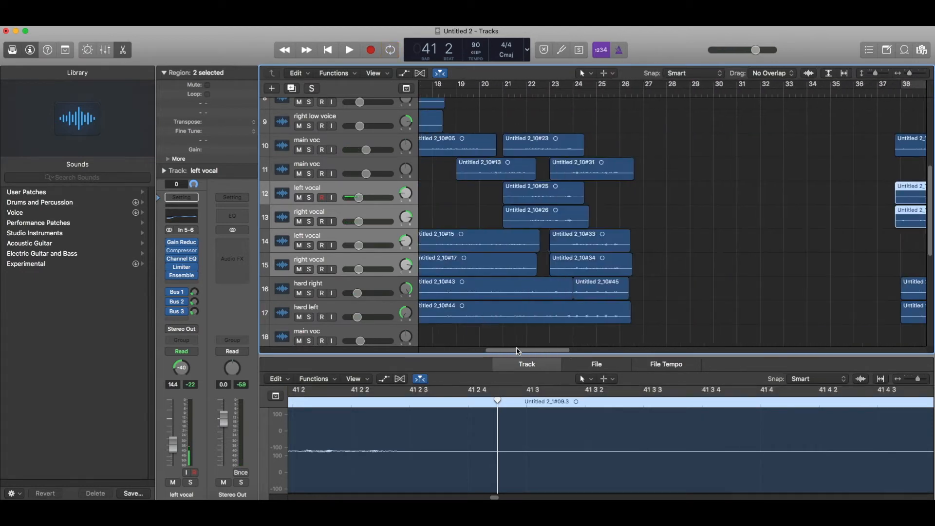
{"action": "scroll", "coordinate": [539, 286], "scroll_direction": "down", "scroll_amount": 10}
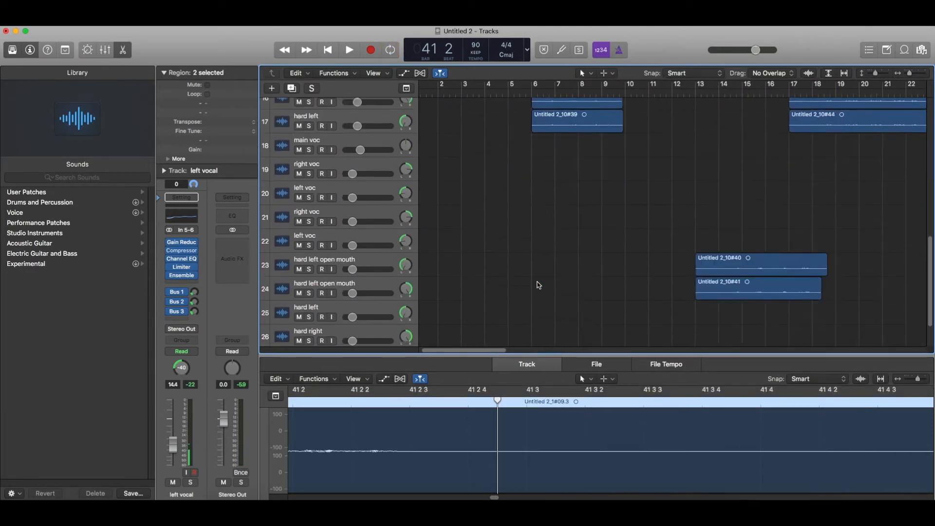
{"action": "left_click", "coordinate": [516, 344]}
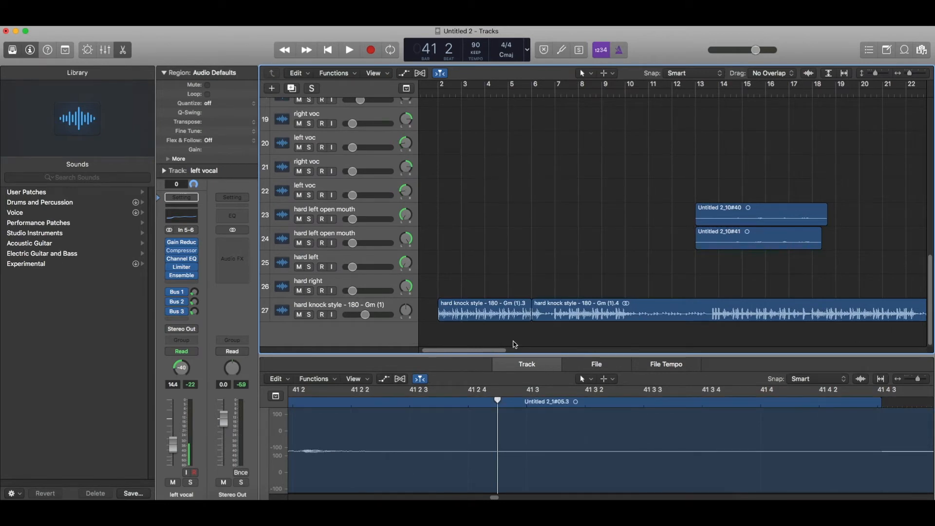
{"action": "scroll", "coordinate": [516, 344], "scroll_direction": "down", "scroll_amount": 10}
{"action": "scroll", "coordinate": [517, 324], "scroll_direction": "up", "scroll_amount": 7}
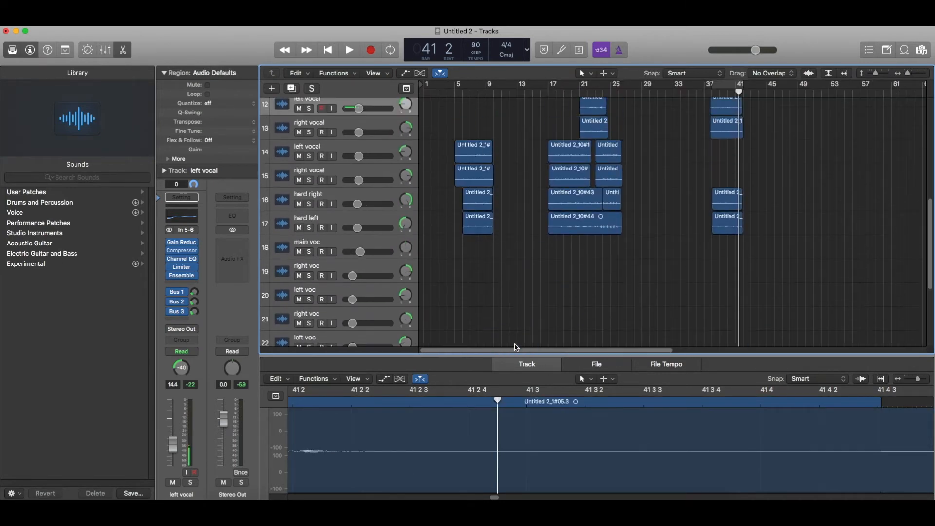
{"action": "left_click", "coordinate": [357, 246]}
{"action": "key", "text": "super+BackSpace"}
{"action": "key", "text": "super+BackSpace"}
{"action": "key", "text": "super+BackSpace"}
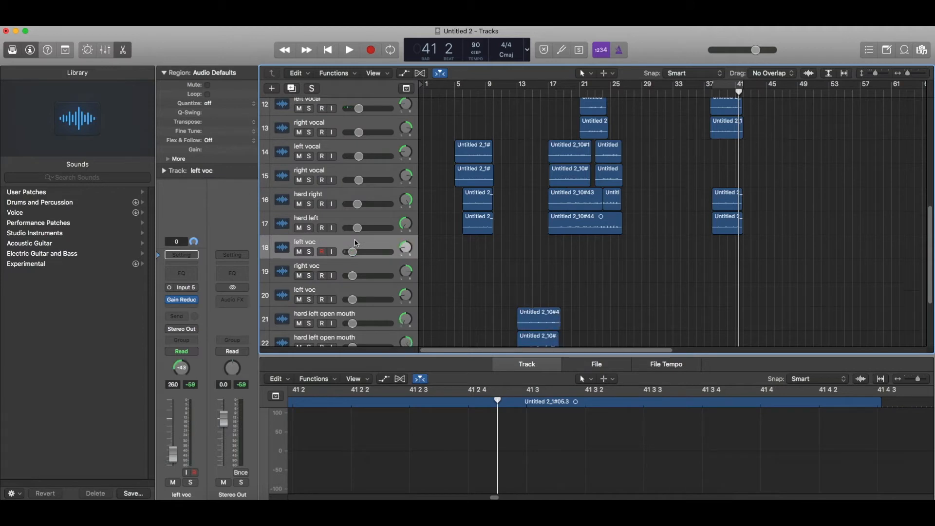
{"action": "key", "text": "super+BackSpace"}
Delete the spare left voc track and the empty Audio 10 track.
{"action": "key", "text": "super+BackSpace"}
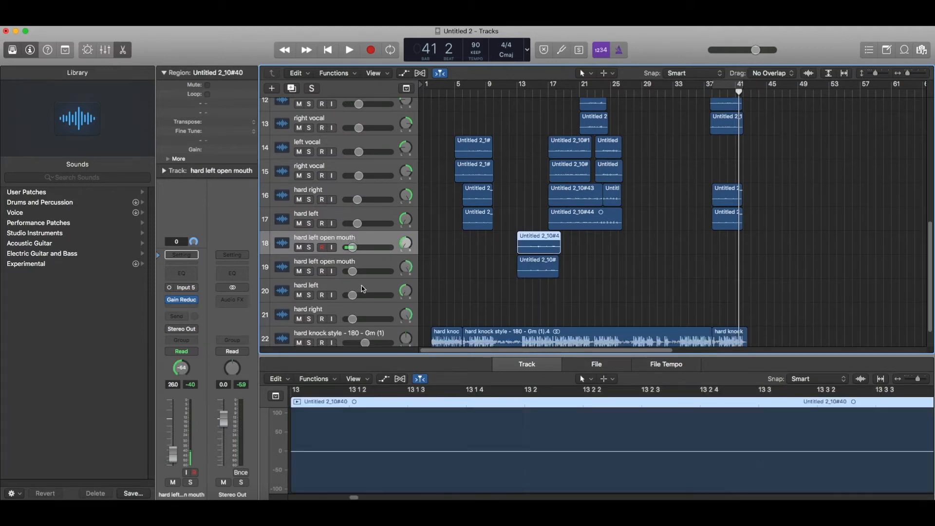
{"action": "key", "text": "super+BackSpace"}
{"action": "key", "text": "super+BackSpace"}
{"action": "key", "text": "super+BackSpace"}
{"action": "key", "text": "super+BackSpace"}
{"action": "scroll", "coordinate": [366, 287], "scroll_direction": "up", "scroll_amount": 10}
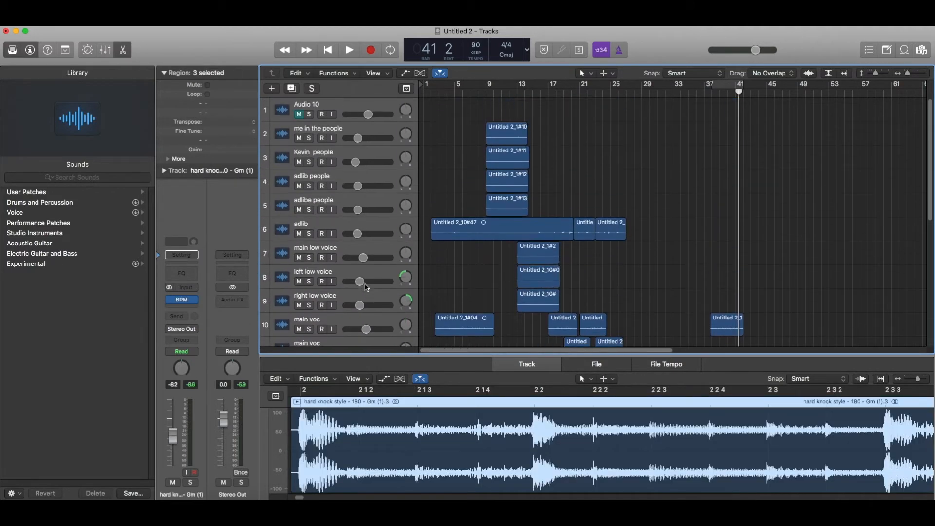
{"action": "left_click", "coordinate": [369, 109]}
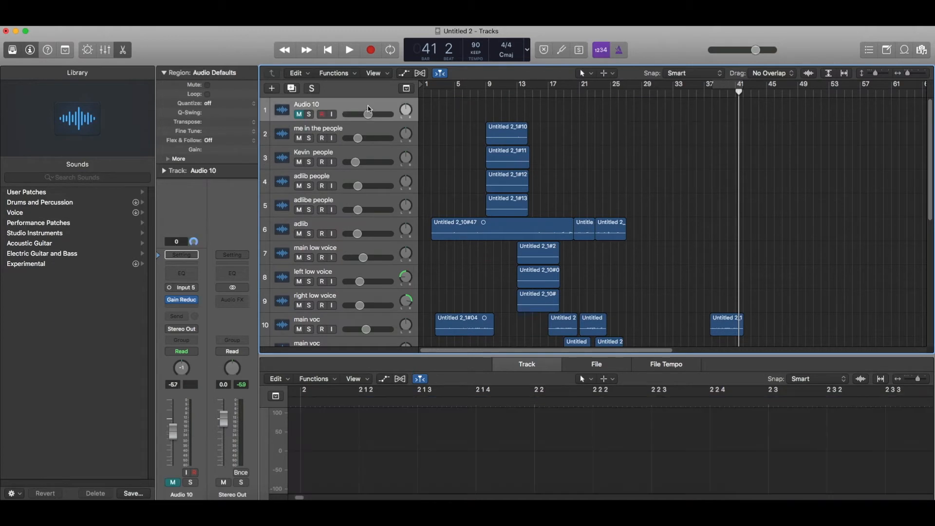
{"action": "key", "text": "super+BackSpace"}
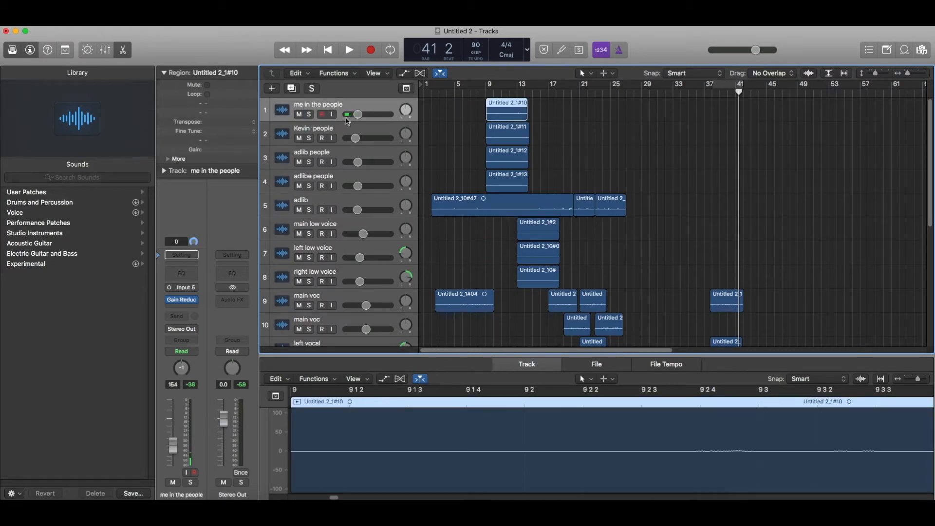
Select the main voc track and its regions in the arrangement.
{"action": "scroll", "coordinate": [455, 147], "scroll_direction": "down", "scroll_amount": 2}
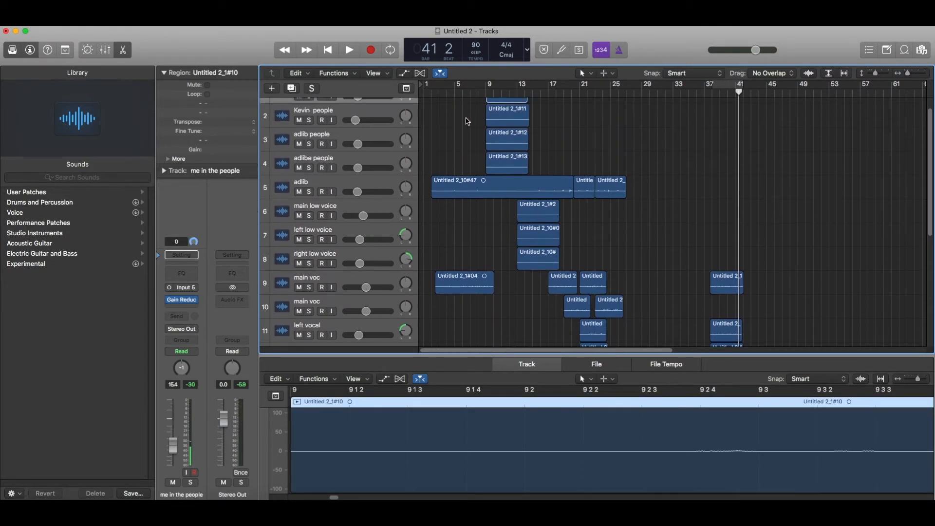
{"action": "scroll", "coordinate": [470, 136], "scroll_direction": "down", "scroll_amount": 2}
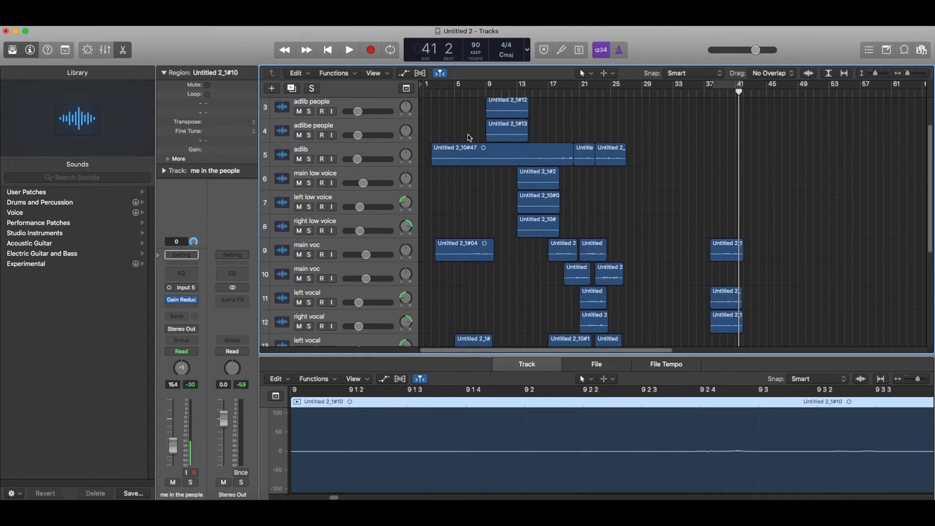
{"action": "left_click", "coordinate": [367, 247]}
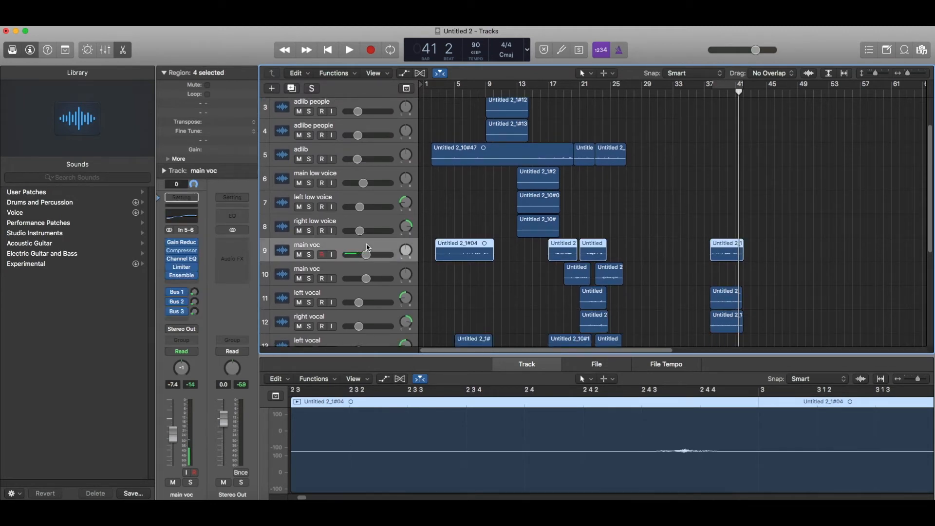
{"action": "scroll", "coordinate": [367, 247], "scroll_direction": "up", "scroll_amount": 3}
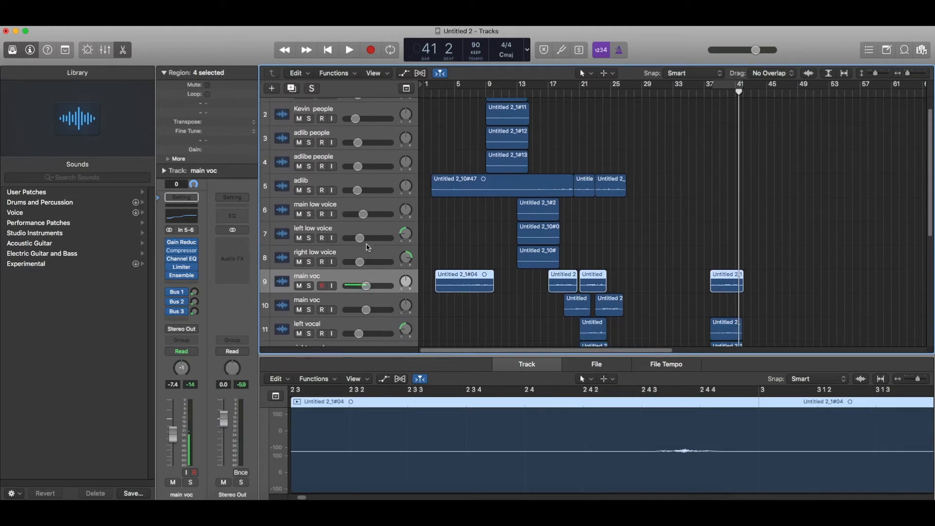
{"action": "scroll", "coordinate": [515, 140], "scroll_direction": "up", "scroll_amount": 1}
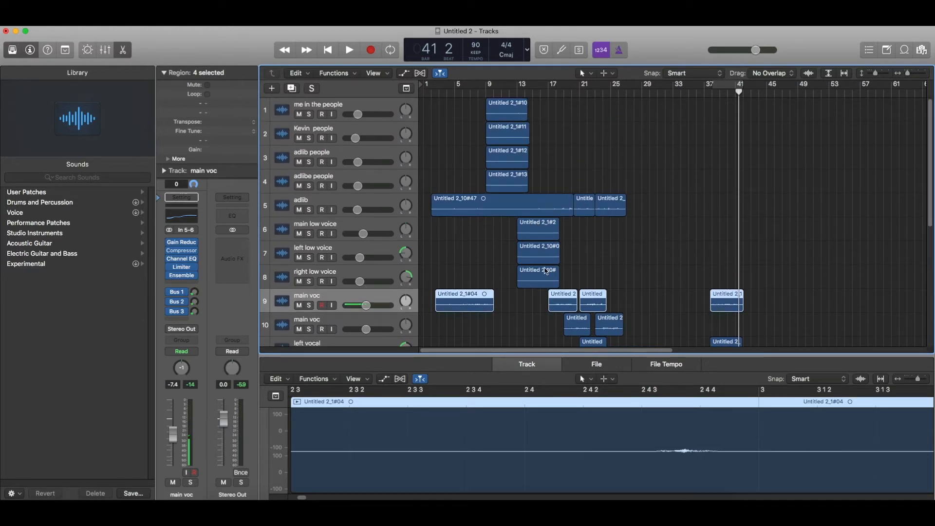
{"action": "left_click_drag", "start_coordinate": [502, 229], "coordinate": [564, 272]}
{"action": "scroll", "coordinate": [563, 271], "scroll_direction": "down", "scroll_amount": 10}
{"action": "scroll", "coordinate": [563, 271], "scroll_direction": "up", "scroll_amount": 10}
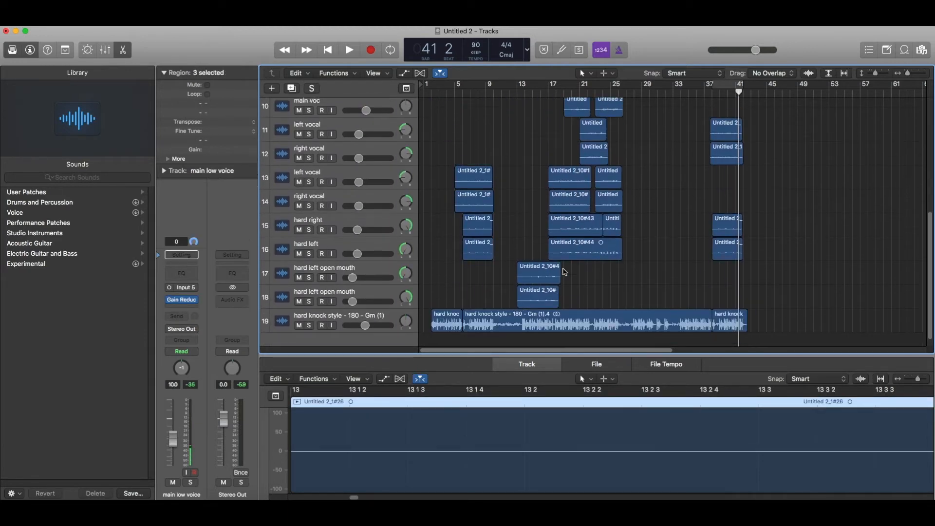
Audition from bar 9 with the adlib track muted, briefly looping bars 9–13.
{"action": "left_click", "coordinate": [485, 92]}
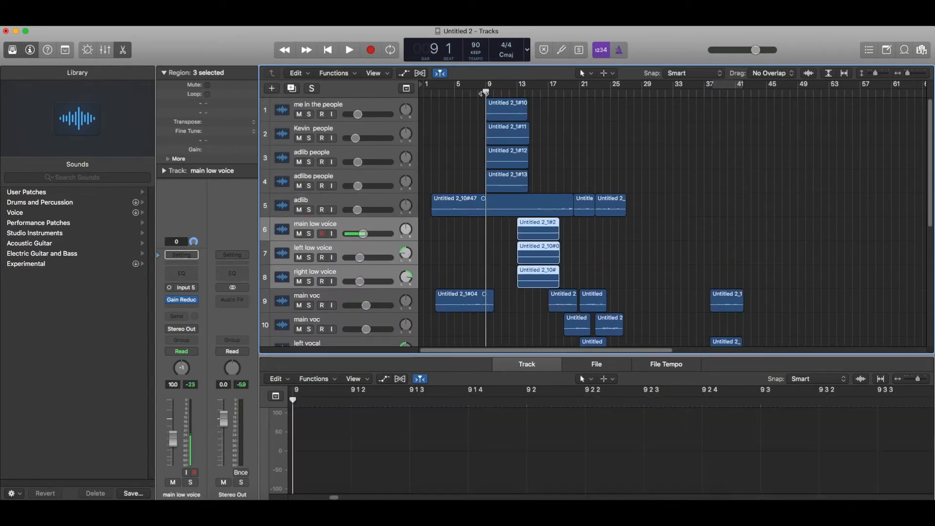
{"action": "key", "text": "super+Right"}
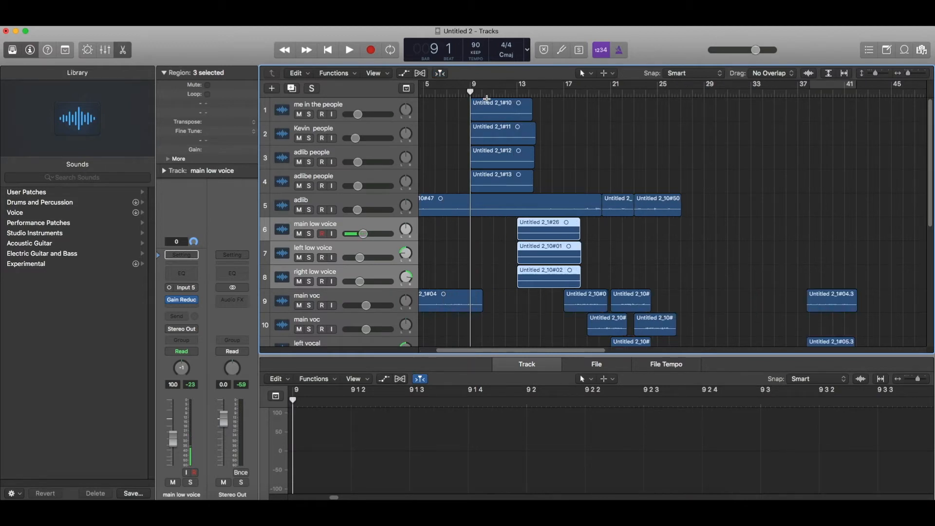
{"action": "left_click", "coordinate": [301, 209]}
{"action": "left_click", "coordinate": [308, 200]}
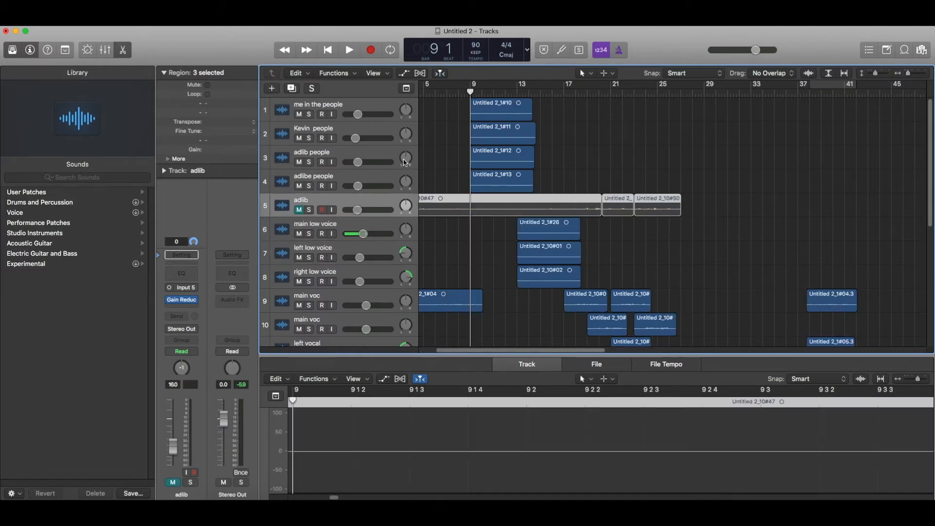
{"action": "key", "text": "space"}
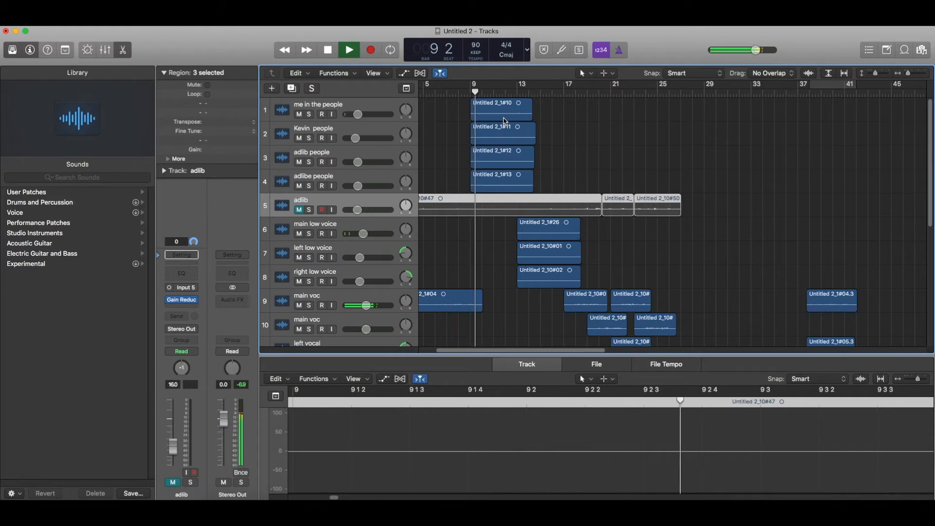
{"action": "left_click_drag", "start_coordinate": [475, 92], "coordinate": [521, 89]}
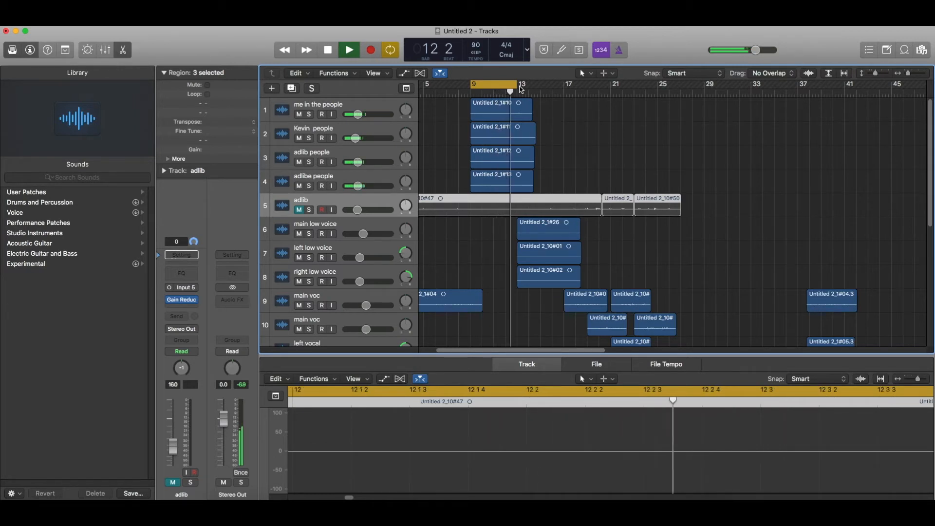
{"action": "left_click", "coordinate": [511, 88]}
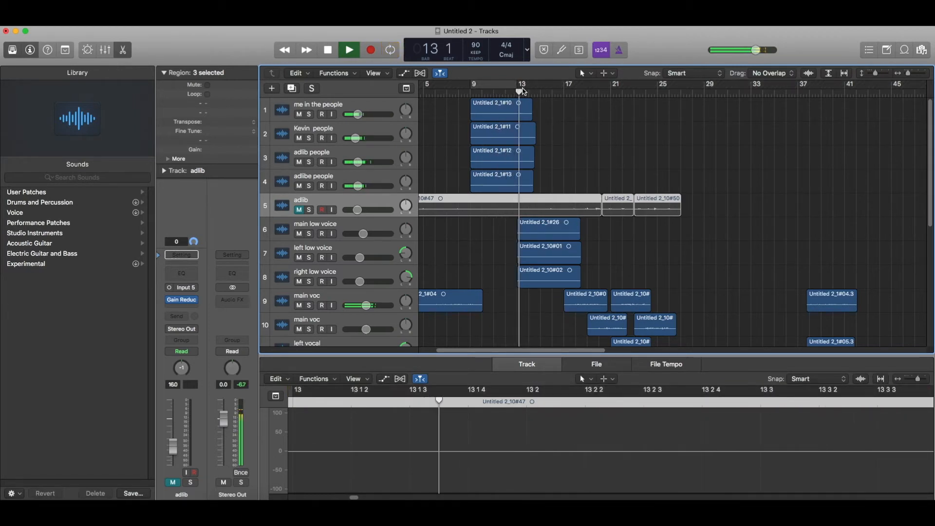
{"action": "key", "text": "space"}
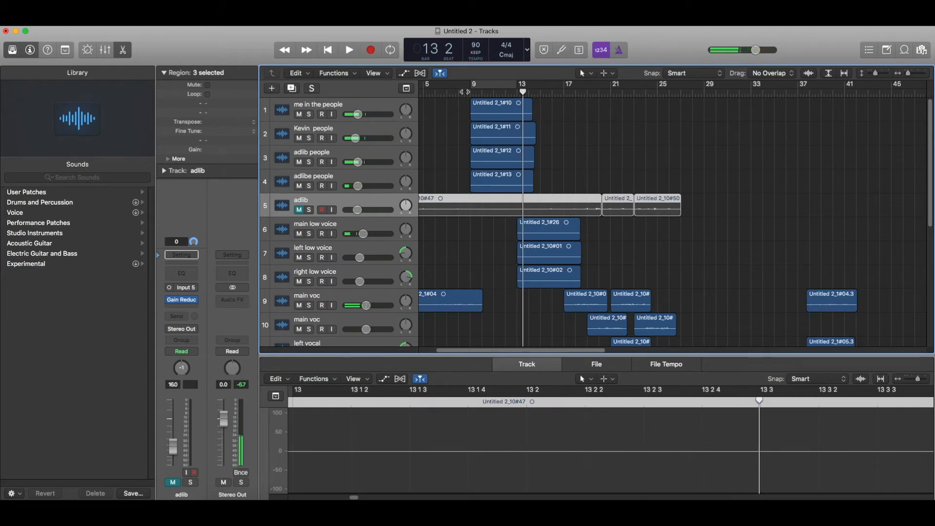
Solo 'me in the people' and loop playback over its bar 9–13 region.
{"action": "left_click", "coordinate": [477, 111]}
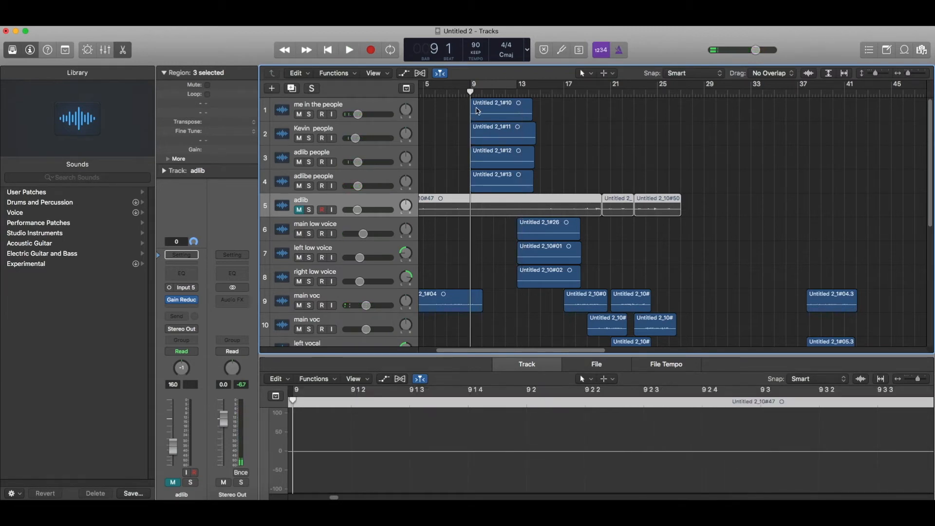
{"action": "left_click", "coordinate": [310, 115]}
{"action": "key", "text": "space"}
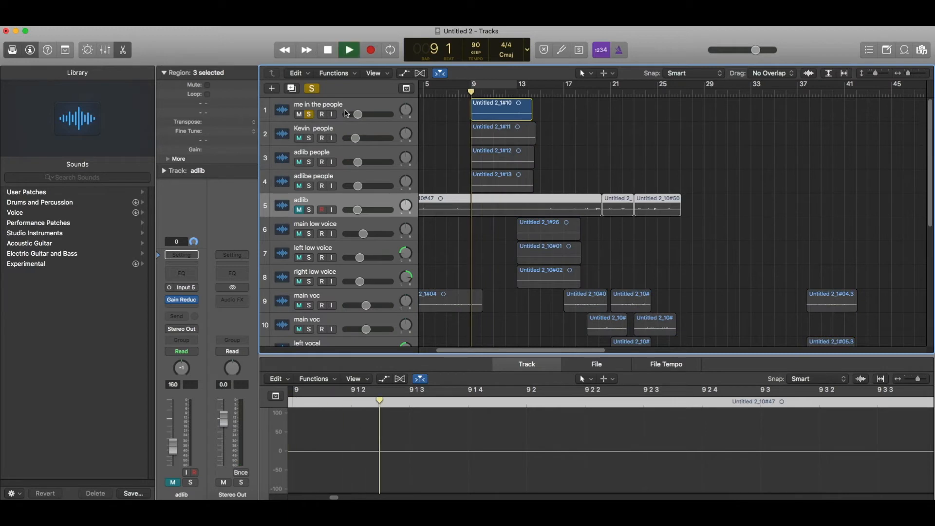
{"action": "left_click", "coordinate": [494, 85]}
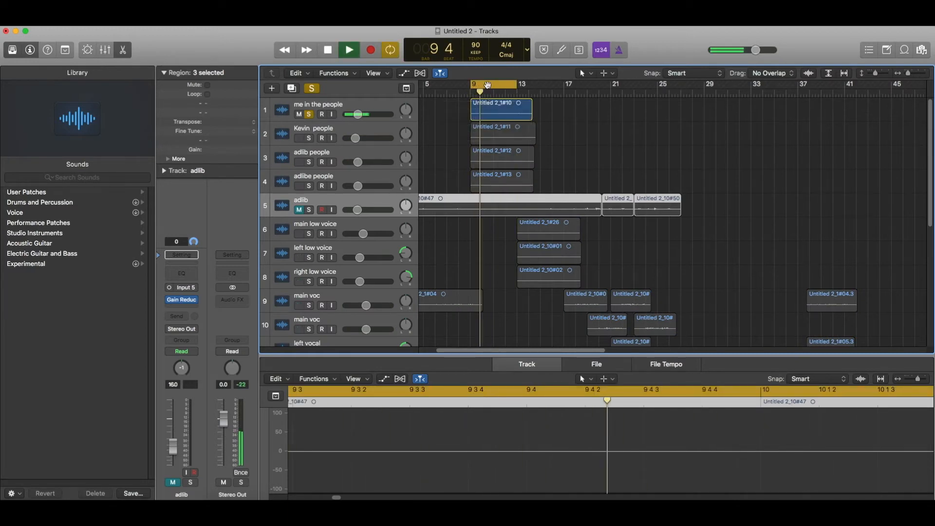
{"action": "left_click_drag", "start_coordinate": [494, 86], "coordinate": [492, 86]}
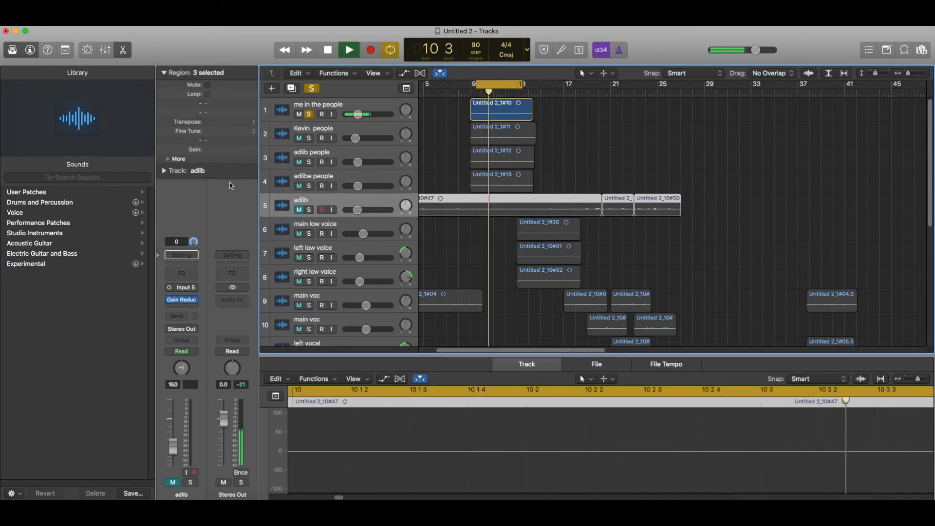
{"action": "mouse_move", "coordinate": [170, 302]}
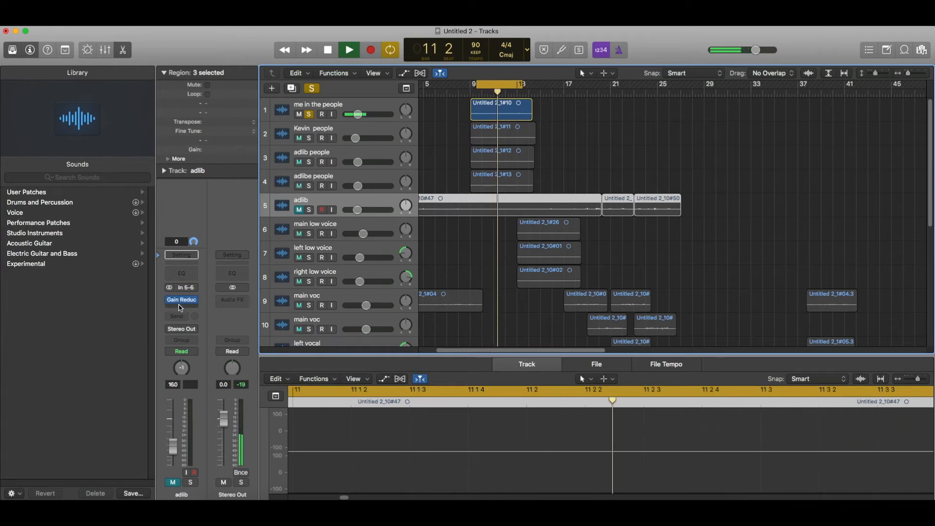
{"action": "left_click", "coordinate": [181, 300]}
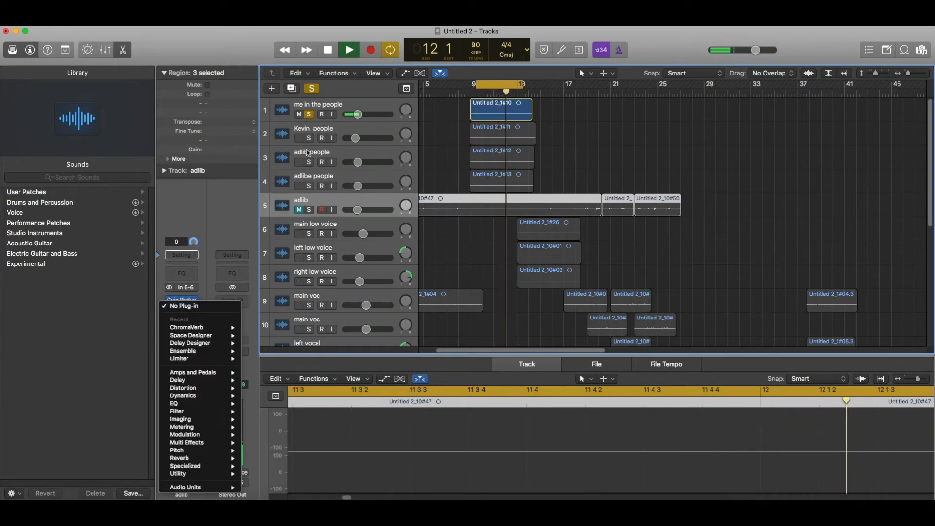
Insert a Compressor on the 'me in the people' vocal with threshold lowered to -22.5 dB.
{"action": "left_click", "coordinate": [349, 112]}
{"action": "left_click", "coordinate": [349, 112]}
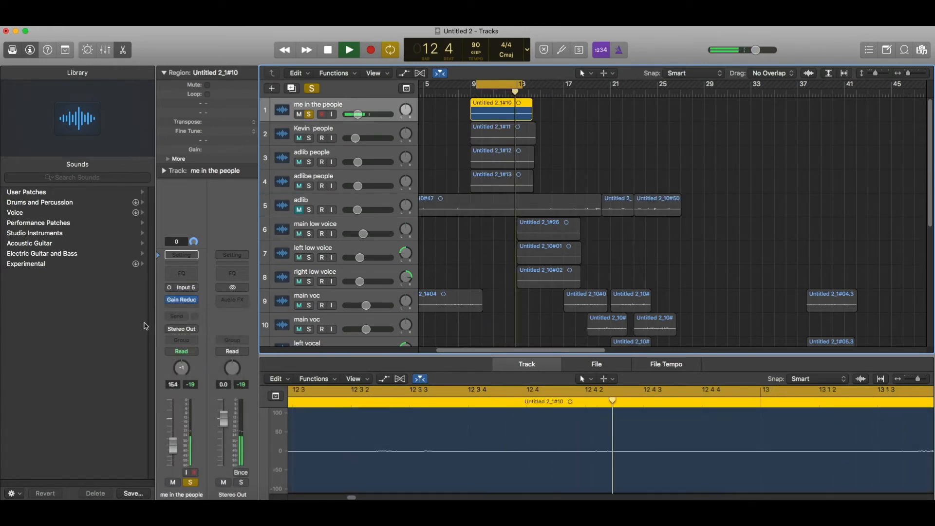
{"action": "left_click", "coordinate": [177, 300]}
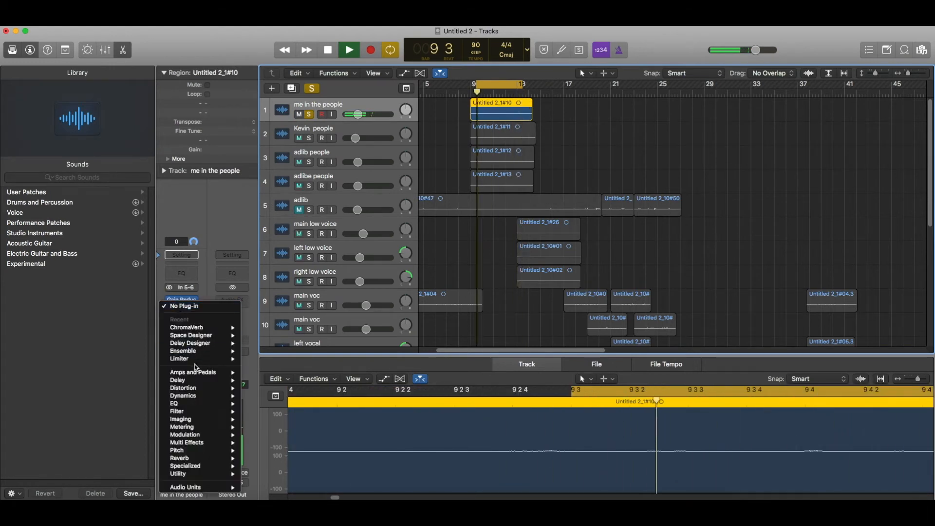
{"action": "mouse_move", "coordinate": [183, 395]}
{"action": "left_click", "coordinate": [272, 404]}
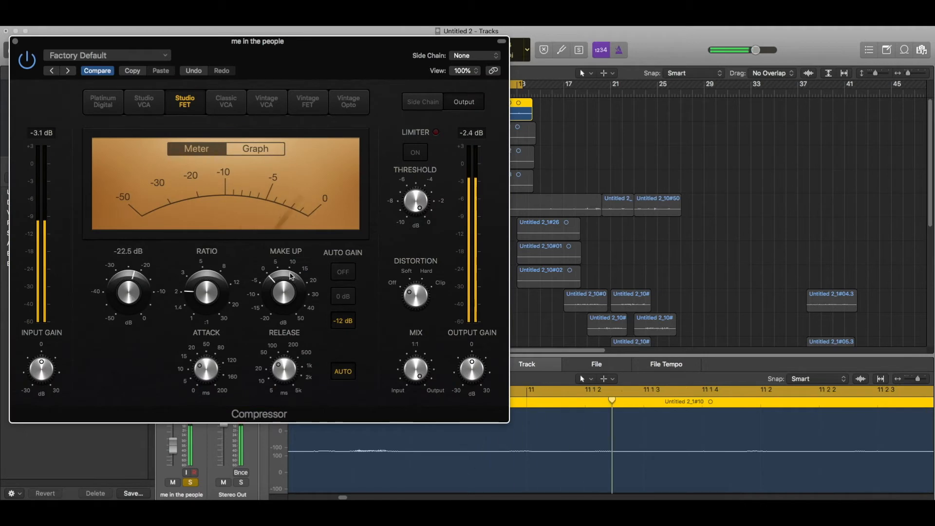
{"action": "left_click_drag", "start_coordinate": [283, 292], "coordinate": [284, 321]}
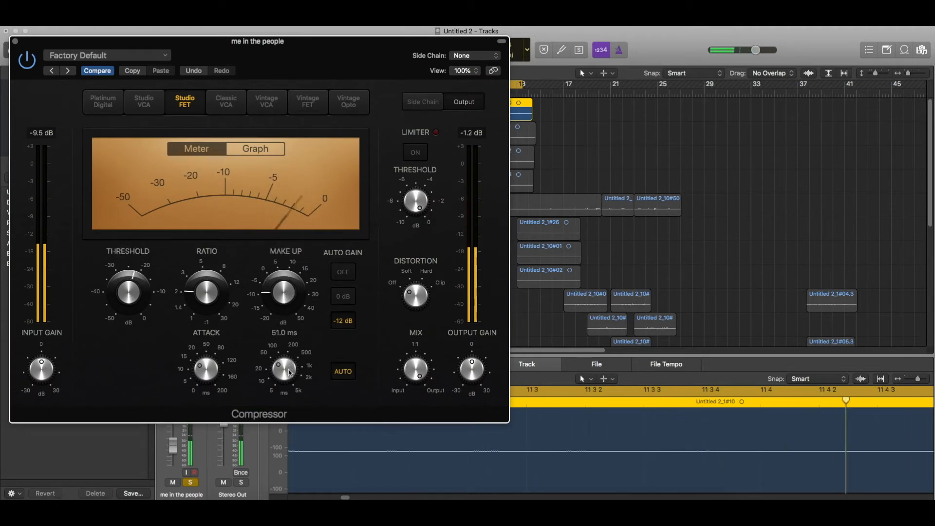
{"action": "left_click", "coordinate": [15, 41]}
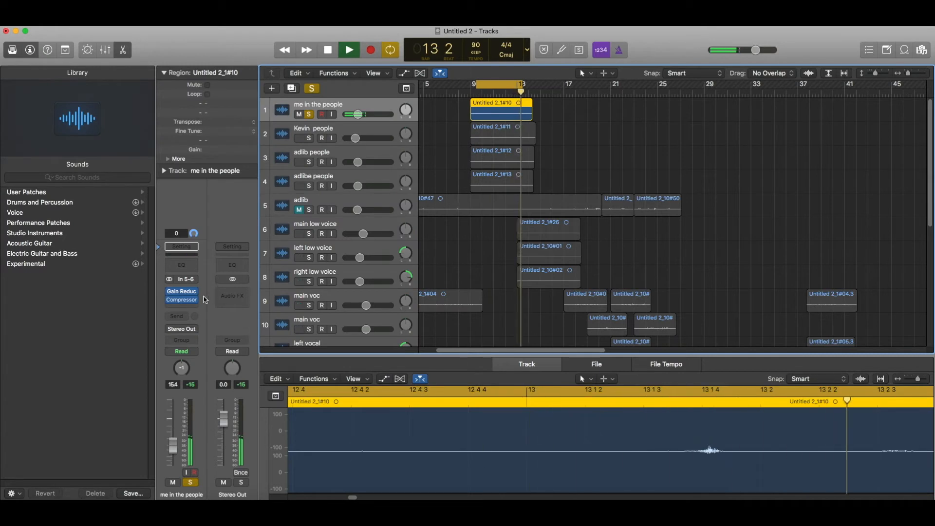
Add a Channel EQ cutting the 75 Hz shelf, dipping low-mids 1.5 dB, boosting 5 kHz 1 dB.
{"action": "left_click", "coordinate": [194, 267]}
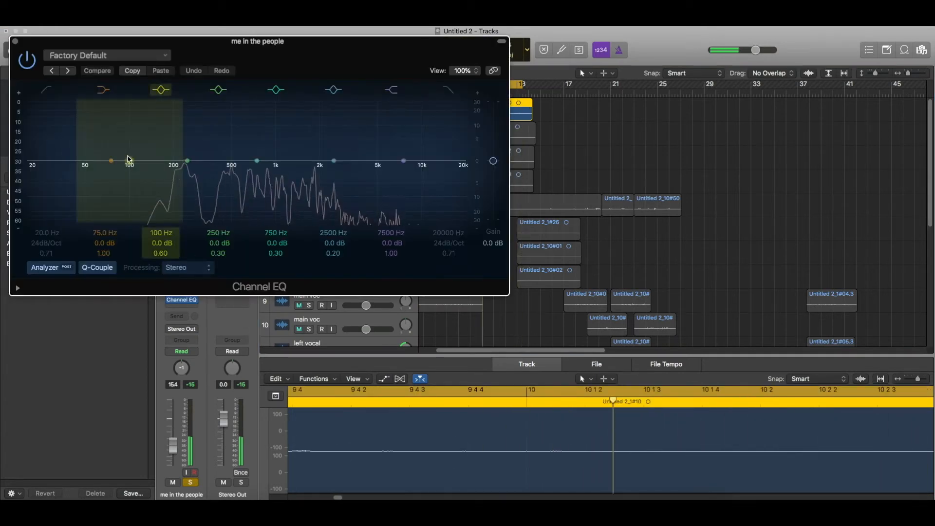
{"action": "left_click_drag", "start_coordinate": [111, 161], "coordinate": [111, 172]}
{"action": "left_click_drag", "start_coordinate": [215, 154], "coordinate": [245, 160]}
{"action": "left_click_drag", "start_coordinate": [333, 161], "coordinate": [385, 151]}
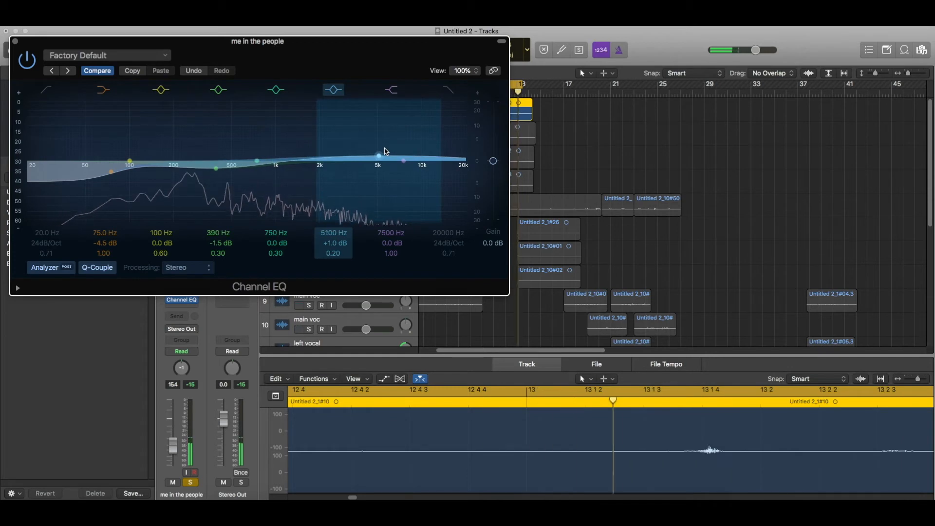
{"action": "left_click", "coordinate": [14, 44]}
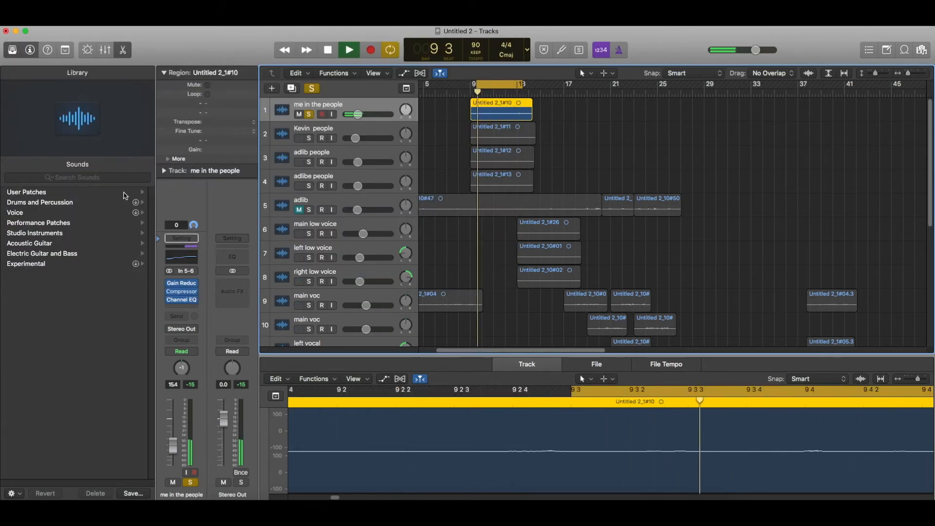
Send the vocal to Bus 3 and Bus 2, raising the Bus 2 send level during playback.
{"action": "left_click", "coordinate": [177, 317]}
{"action": "mouse_move", "coordinate": [184, 358]}
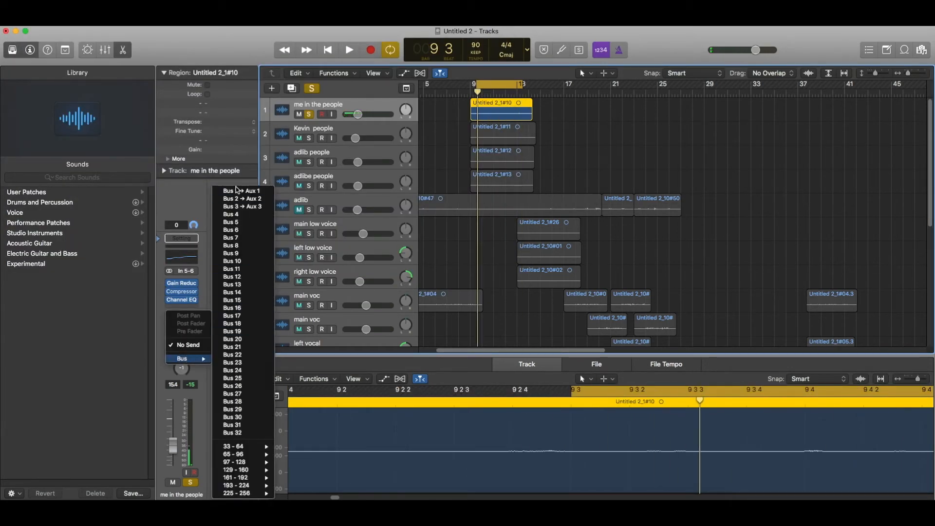
{"action": "left_click", "coordinate": [238, 207]}
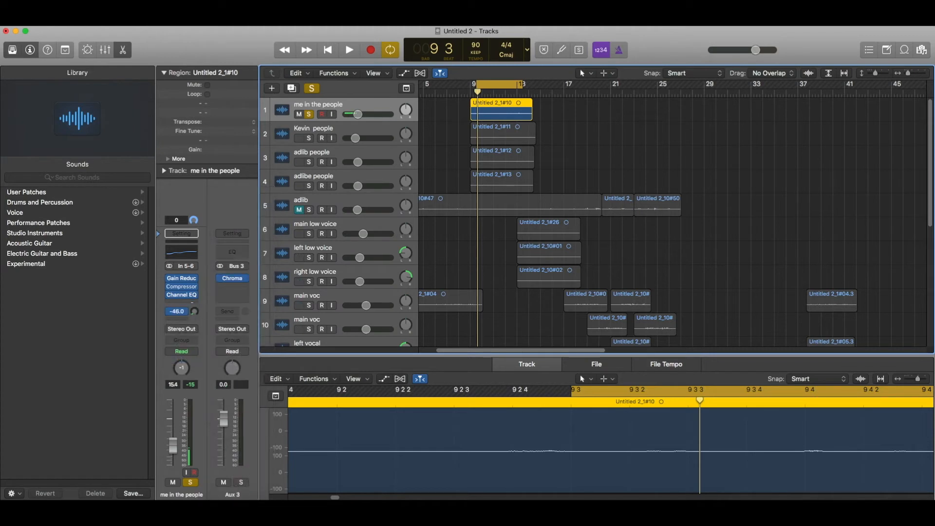
{"action": "left_click", "coordinate": [183, 312]}
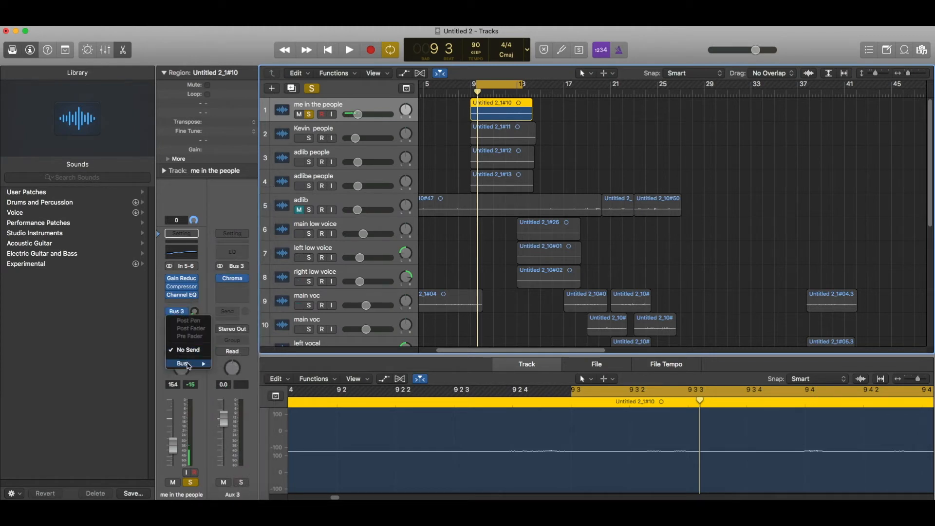
{"action": "mouse_move", "coordinate": [189, 367]}
{"action": "left_click", "coordinate": [238, 198]}
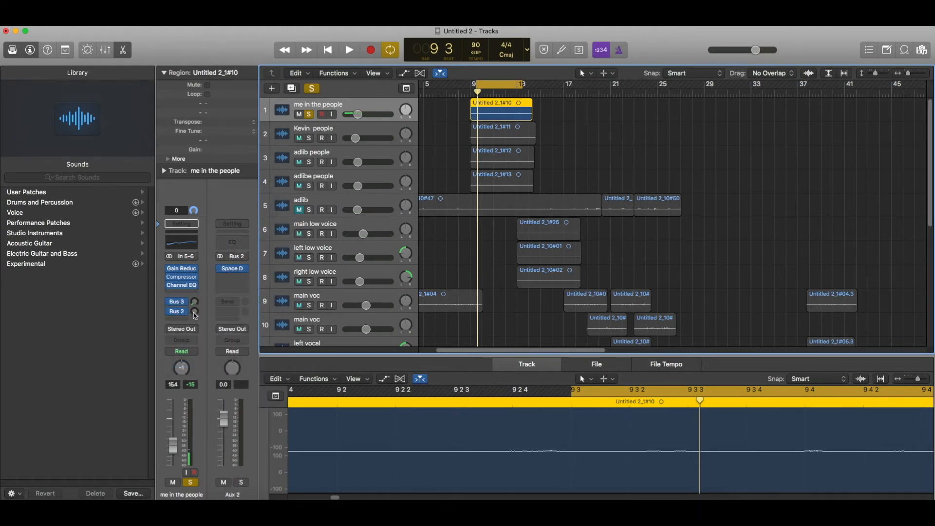
{"action": "key", "text": "space"}
{"action": "left_click_drag", "start_coordinate": [193, 307], "coordinate": [193, 309]}
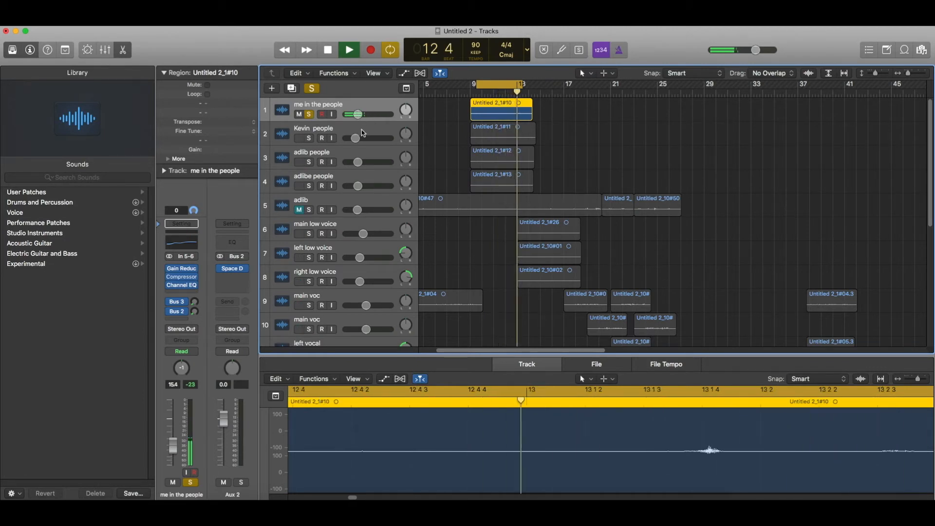
Duplicate the vocal track three times and move the three vocal regions onto tracks 2–4.
{"action": "key", "text": "super+d"}
{"action": "key", "text": "super+d"}
{"action": "key", "text": "super+d"}
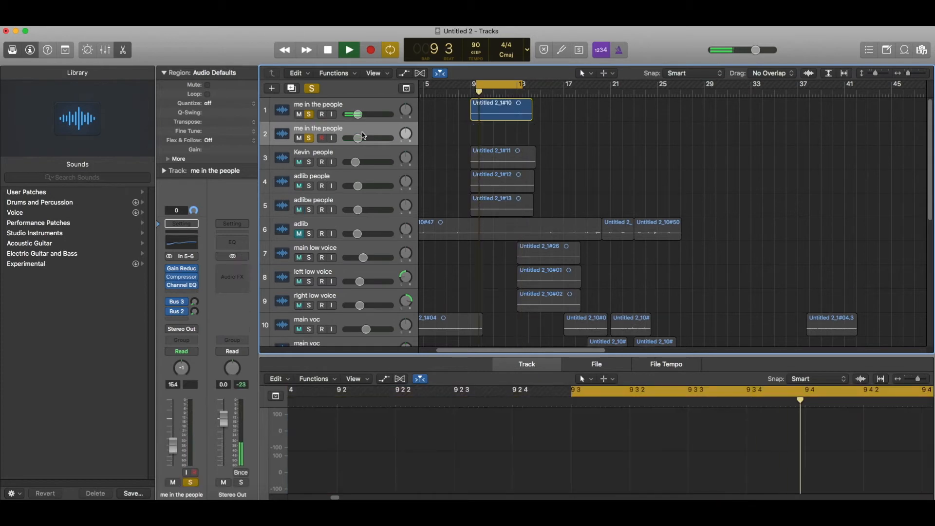
{"action": "left_click_drag", "start_coordinate": [477, 180], "coordinate": [538, 256]}
{"action": "left_click_drag", "start_coordinate": [496, 207], "coordinate": [497, 129]}
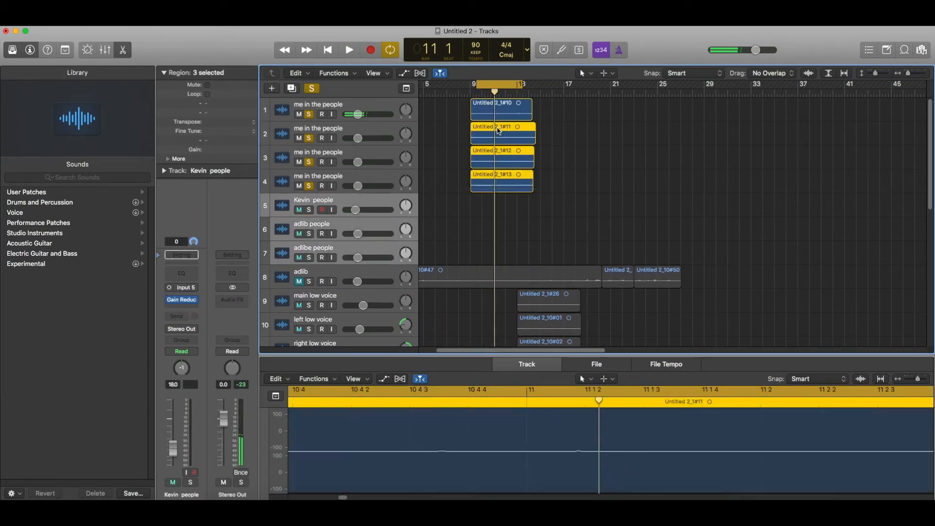
{"action": "left_click", "coordinate": [497, 131]}
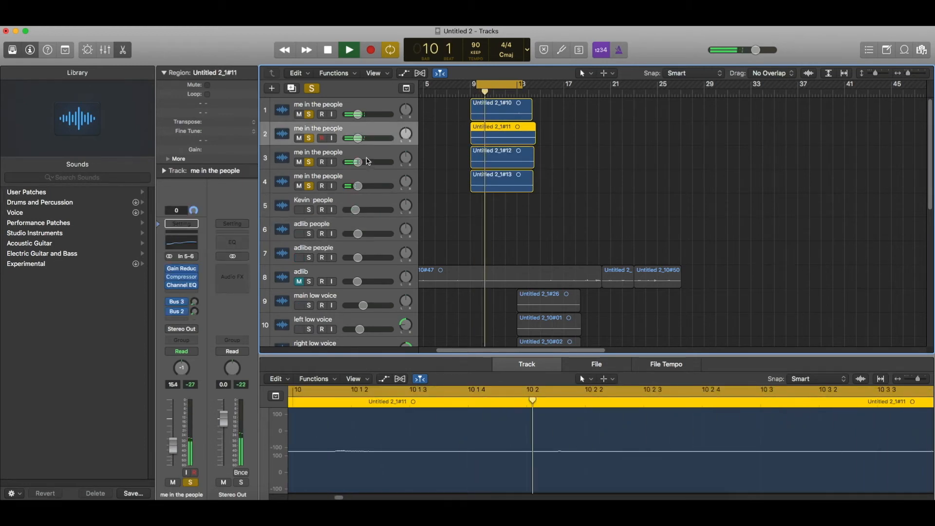
Rename the new tracks 'kevin', 'people' and 'people'.
{"action": "double_click", "coordinate": [311, 128]}
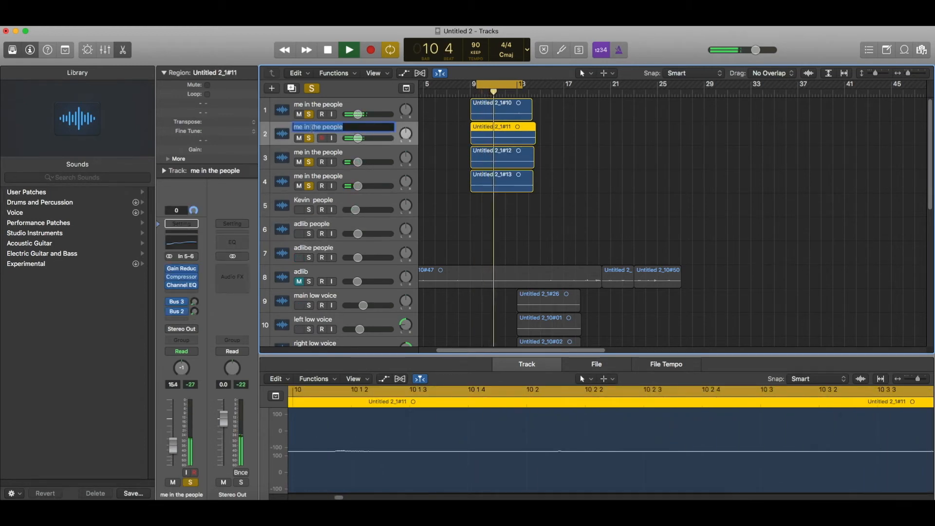
{"action": "type", "text": "kevin"}
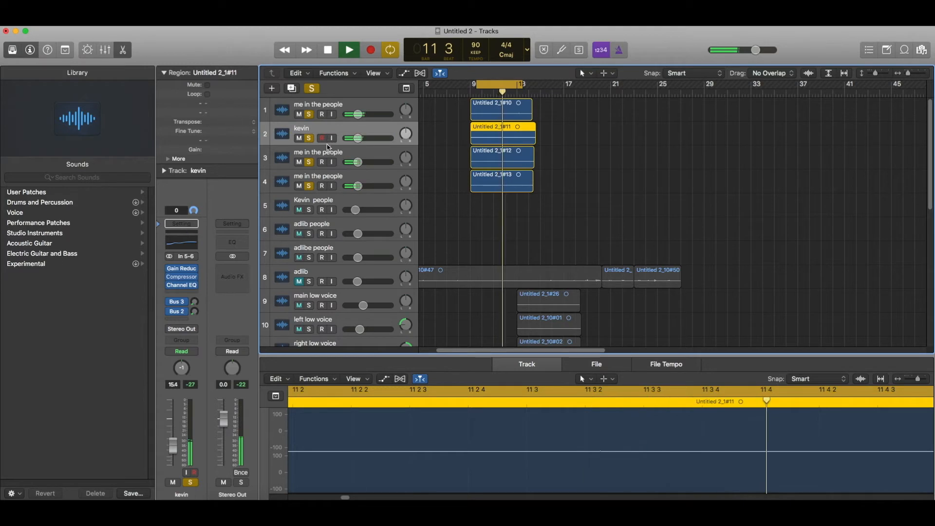
{"action": "double_click", "coordinate": [317, 151]}
{"action": "double_click", "coordinate": [317, 151]}
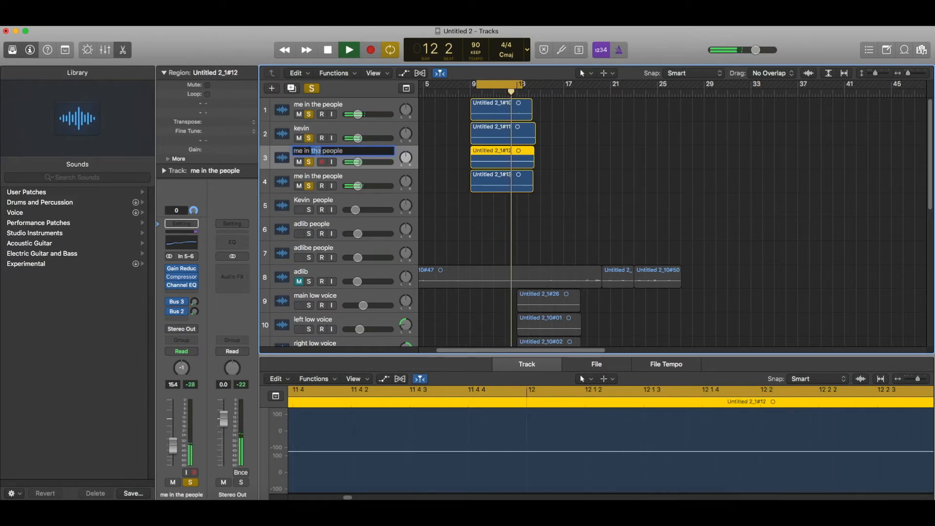
{"action": "double_click", "coordinate": [322, 175]}
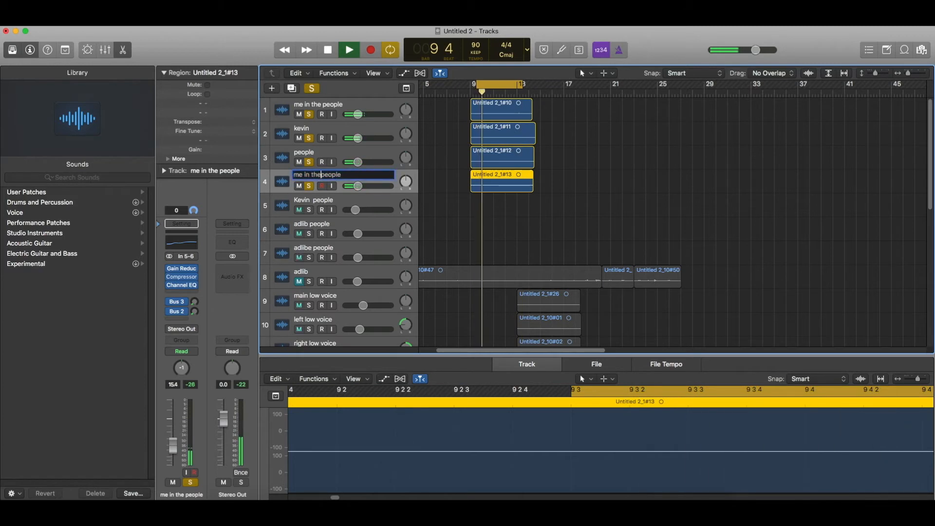
{"action": "key", "text": "Return"}
Turn off the loop range and restart playback from bar 9.
{"action": "key", "text": "space"}
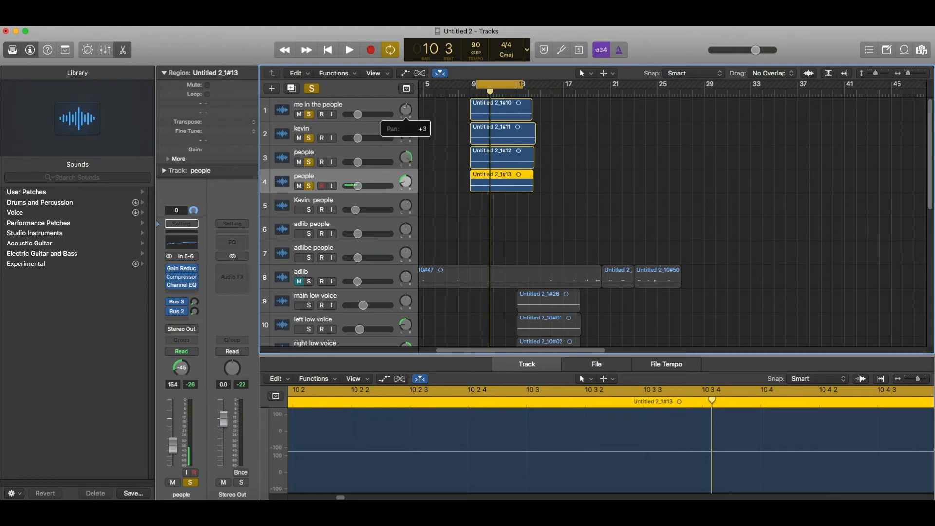
{"action": "left_click", "coordinate": [494, 84]}
{"action": "key", "text": "space"}
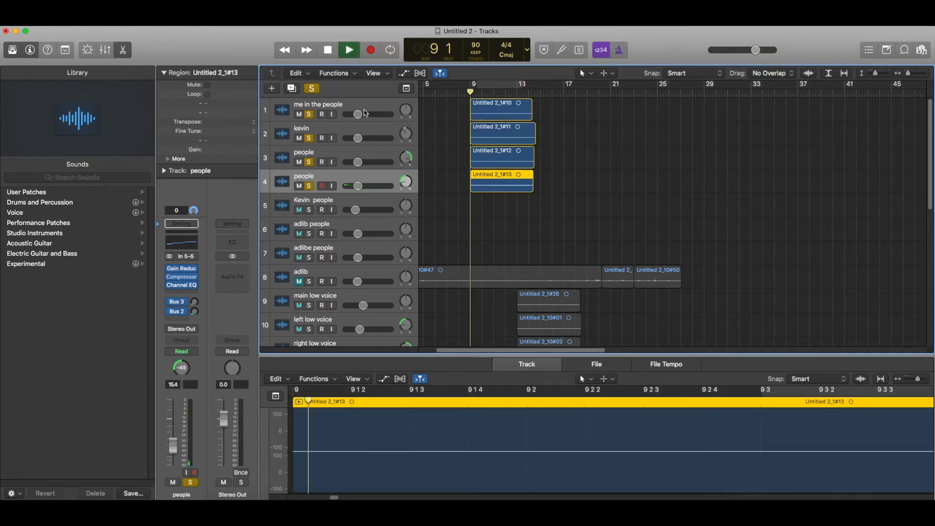
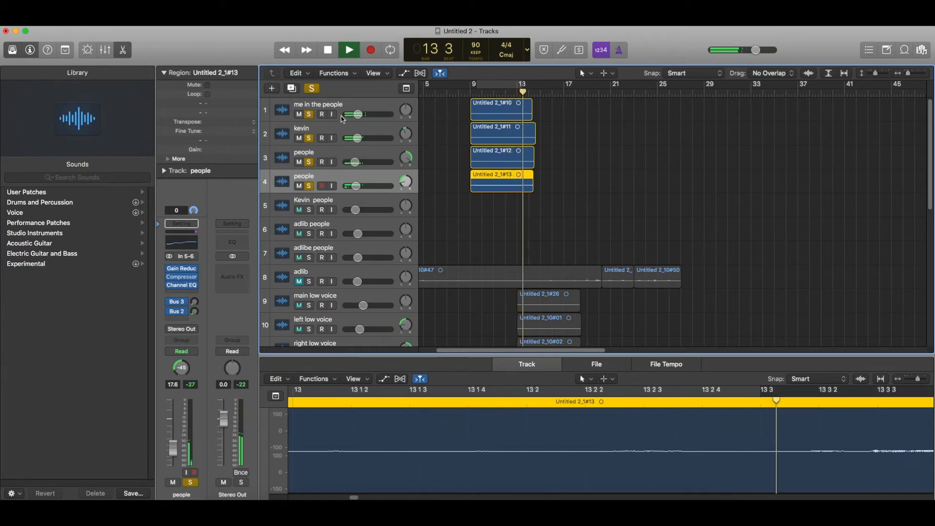
Turn off Global Solo, return playback to bar 9 and mute the right low voice track.
{"action": "left_click", "coordinate": [317, 89]}
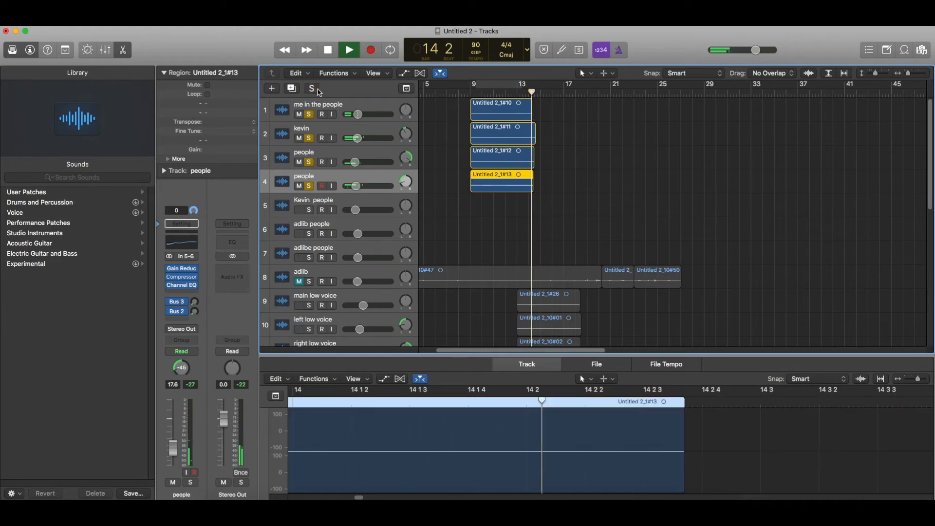
{"action": "left_click", "coordinate": [469, 92]}
{"action": "scroll", "coordinate": [437, 157], "scroll_direction": "down", "scroll_amount": 5}
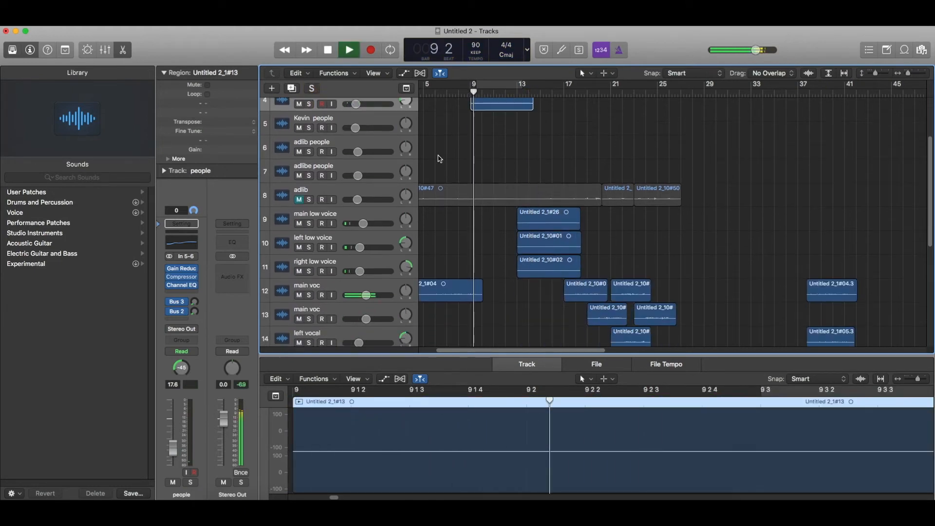
{"action": "left_click", "coordinate": [298, 247]}
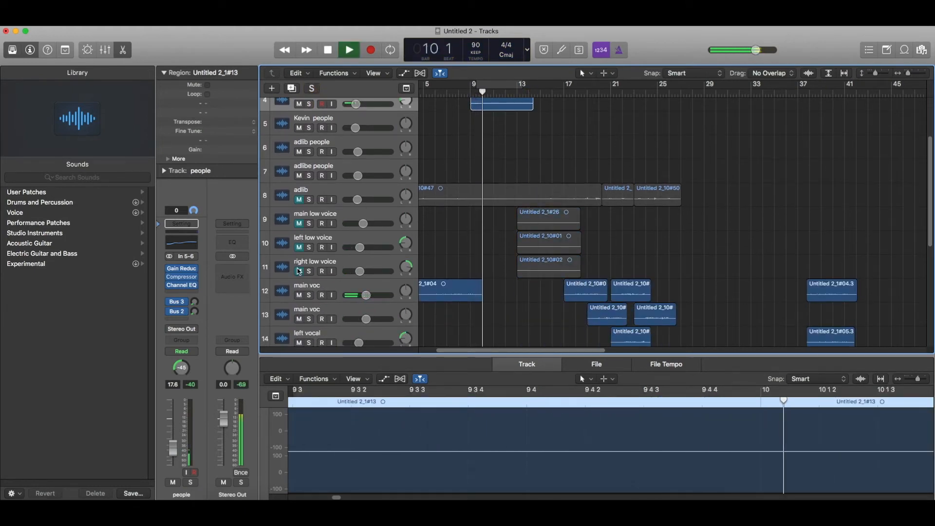
{"action": "scroll", "coordinate": [358, 156], "scroll_direction": "up", "scroll_amount": 5}
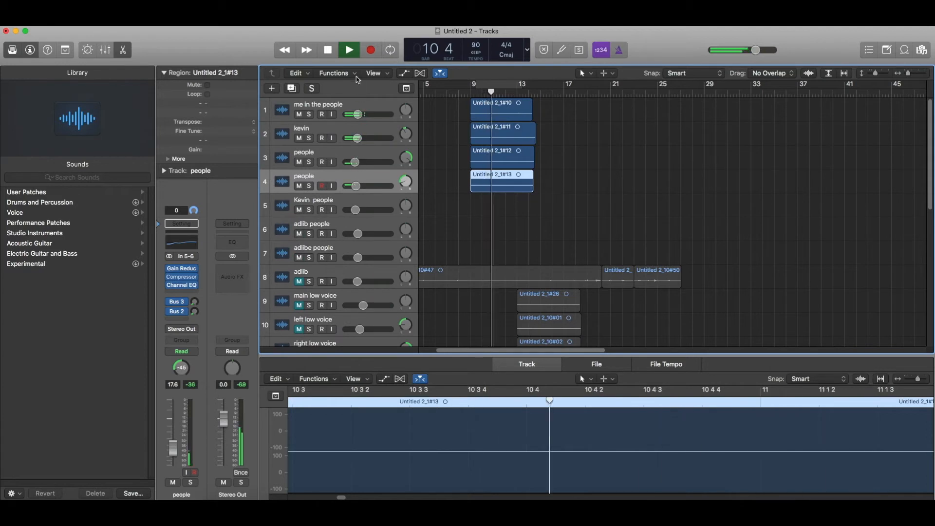
Select the kevin and both people tracks and raise their volumes together.
{"action": "left_click", "coordinate": [353, 105], "text": "shift"}
{"action": "left_click", "coordinate": [353, 153], "text": "super"}
{"action": "left_click", "coordinate": [353, 176], "text": "super"}
{"action": "left_click", "coordinate": [352, 177], "text": "super"}
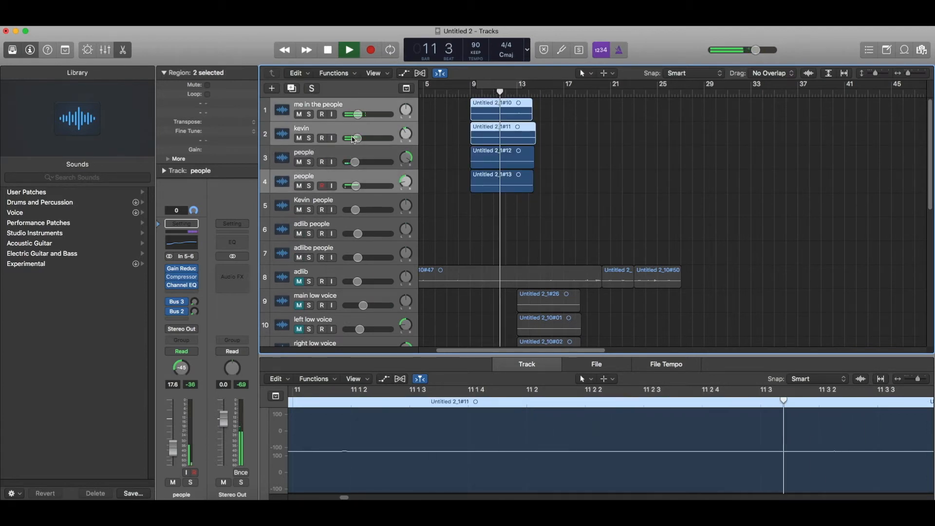
{"action": "left_click", "coordinate": [352, 131], "text": "super"}
{"action": "left_click", "coordinate": [353, 130]}
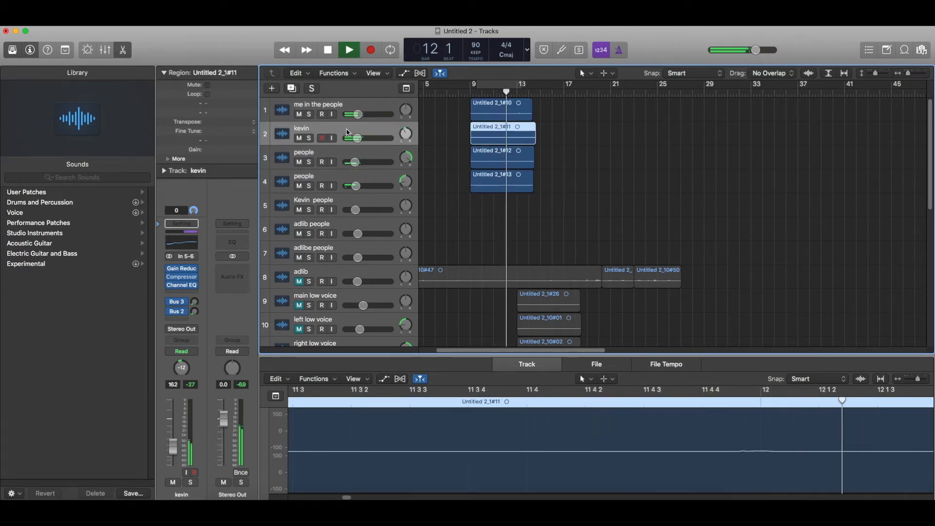
{"action": "left_click", "coordinate": [356, 187], "text": "shift"}
{"action": "left_click_drag", "start_coordinate": [356, 190], "coordinate": [358, 190]}
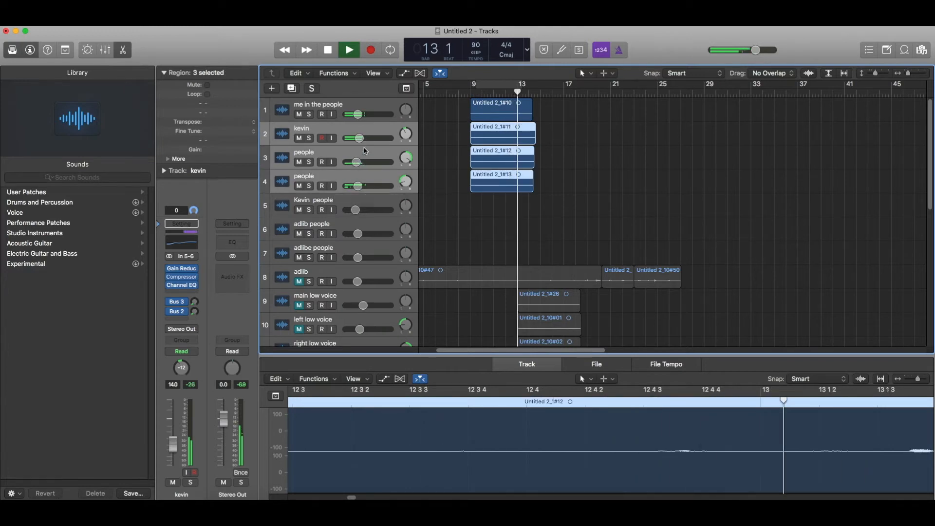
Select only the third track, 'people' (now -12.6 dB), and restart playback from bar 9.
{"action": "left_click", "coordinate": [363, 150]}
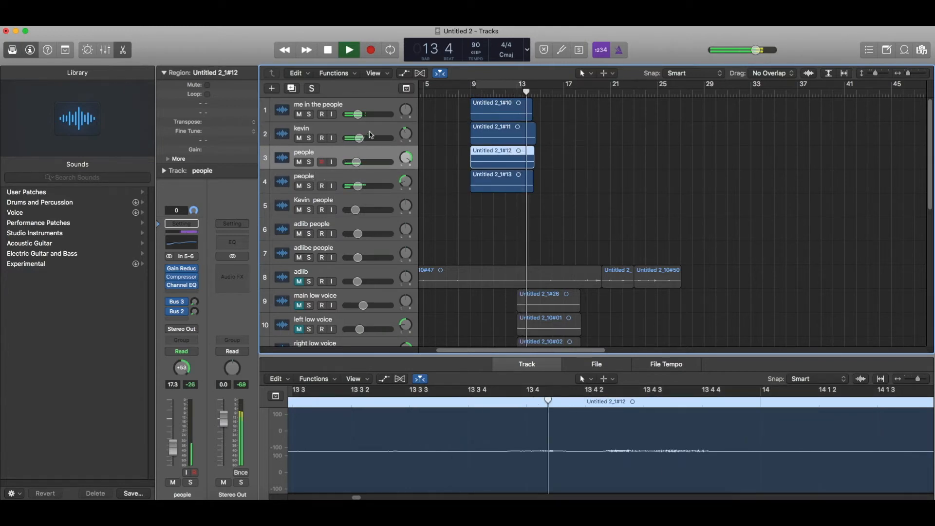
{"action": "left_click", "coordinate": [470, 92]}
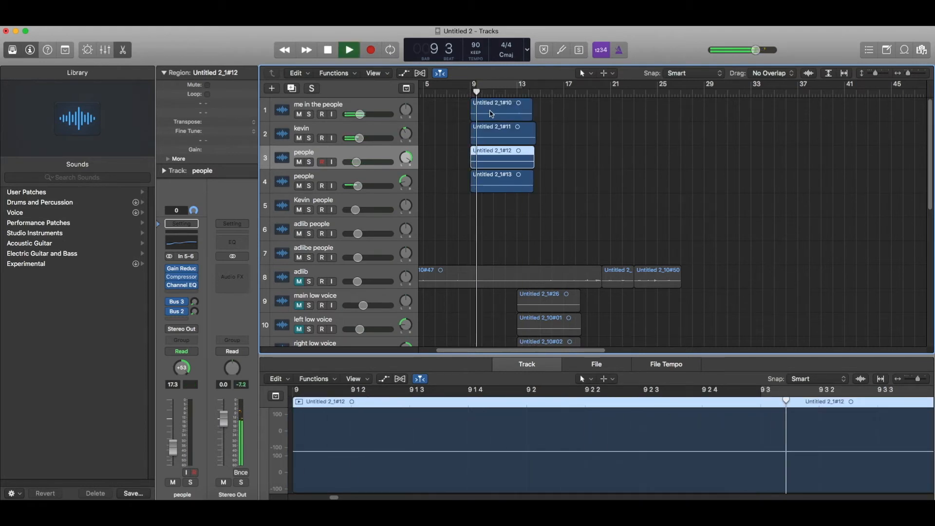
{"action": "mouse_move", "coordinate": [360, 114]}
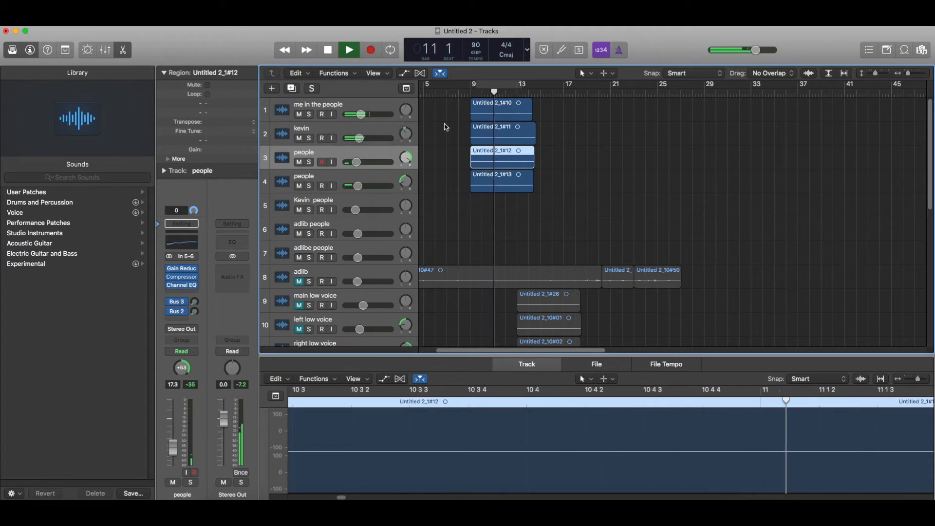
{"action": "mouse_move", "coordinate": [370, 137]}
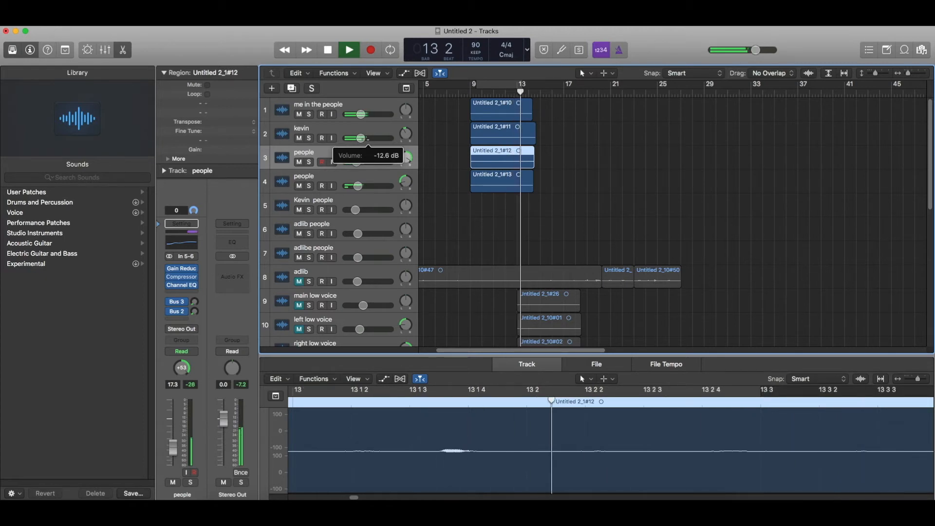
Stop playback and solo the main low voice track.
{"action": "scroll", "coordinate": [526, 178], "scroll_direction": "down", "scroll_amount": 8}
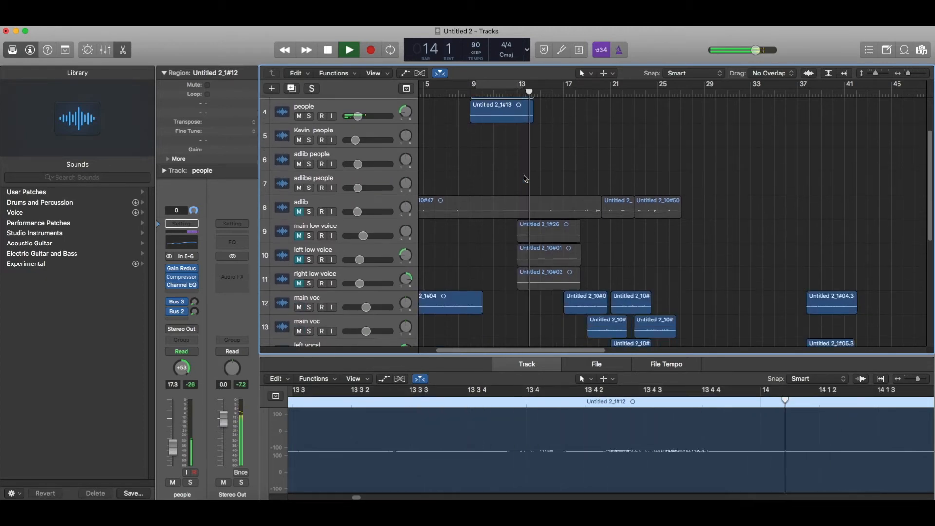
{"action": "scroll", "coordinate": [526, 178], "scroll_direction": "up", "scroll_amount": 4}
{"action": "key", "text": "space"}
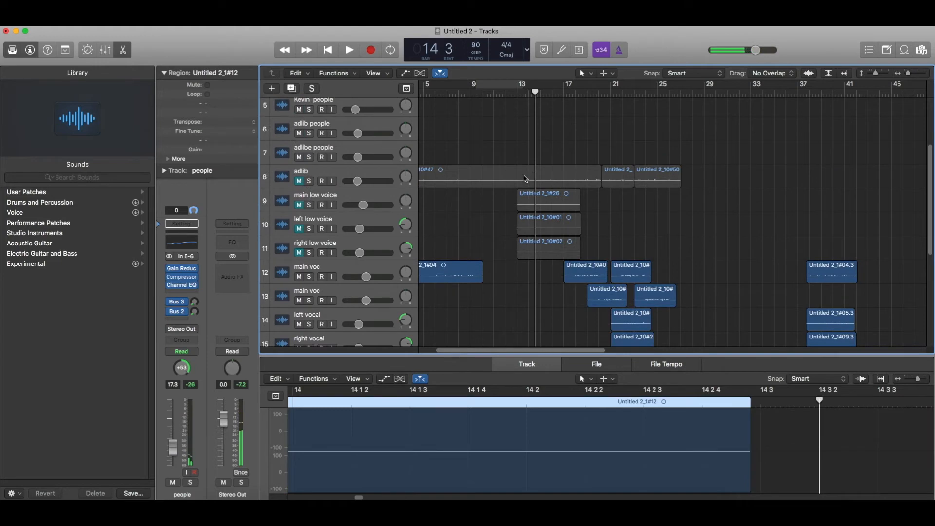
{"action": "scroll", "coordinate": [526, 179], "scroll_direction": "down", "scroll_amount": 8}
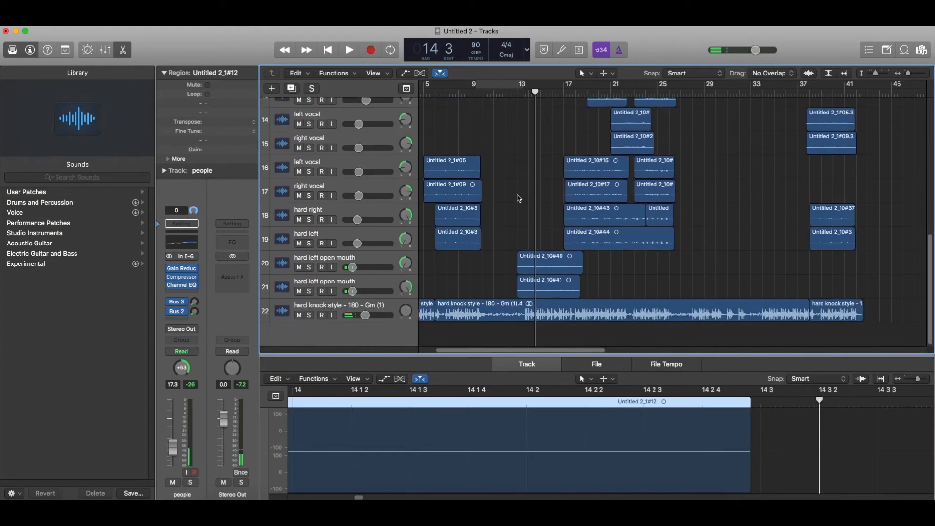
{"action": "scroll", "coordinate": [419, 238], "scroll_direction": "up", "scroll_amount": 8}
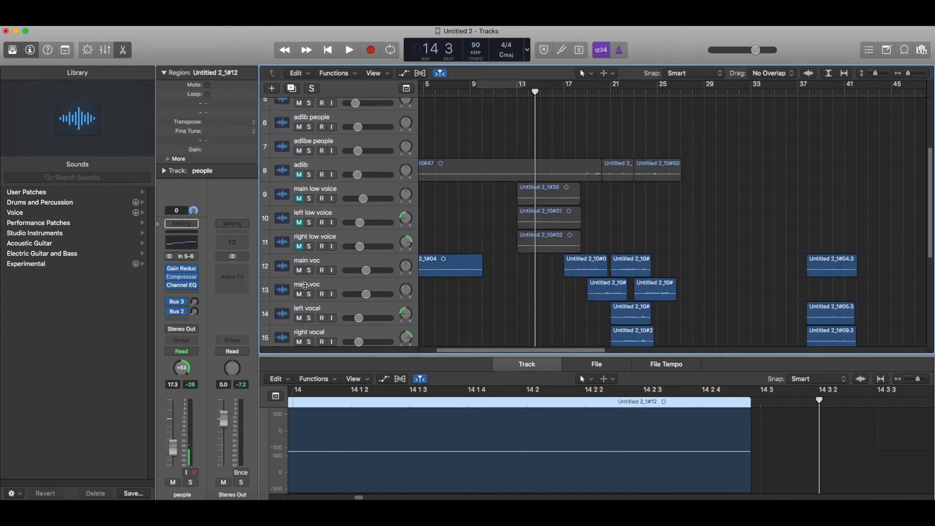
{"action": "left_click", "coordinate": [307, 218]}
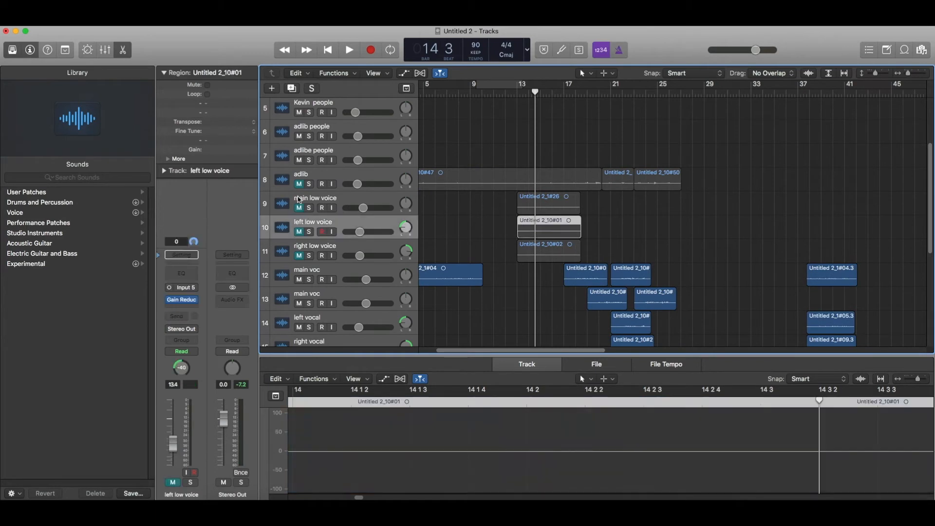
{"action": "left_click", "coordinate": [309, 208]}
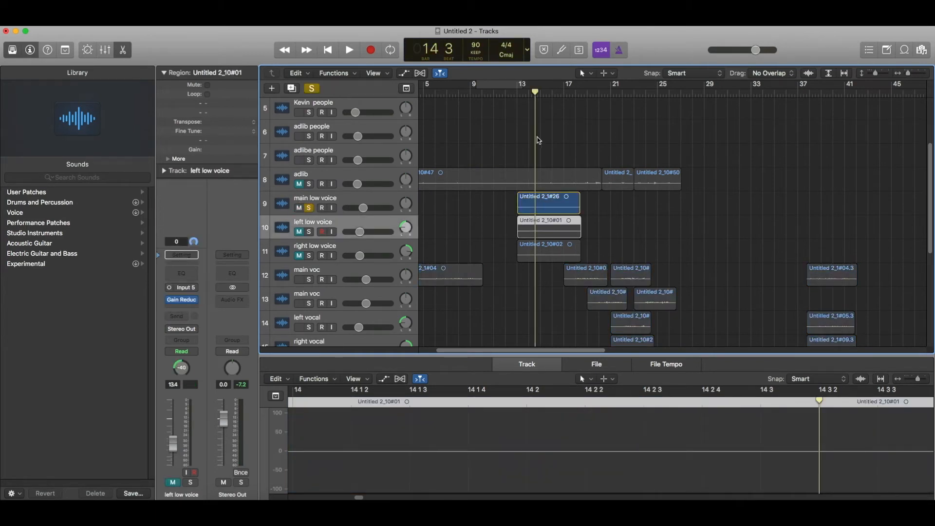
Set a cycle over bars 14–18, zoom in around bar 14 and play the loop.
{"action": "left_click_drag", "start_coordinate": [520, 86], "coordinate": [566, 86]}
{"action": "key", "text": "space"}
{"action": "key", "text": "space"}
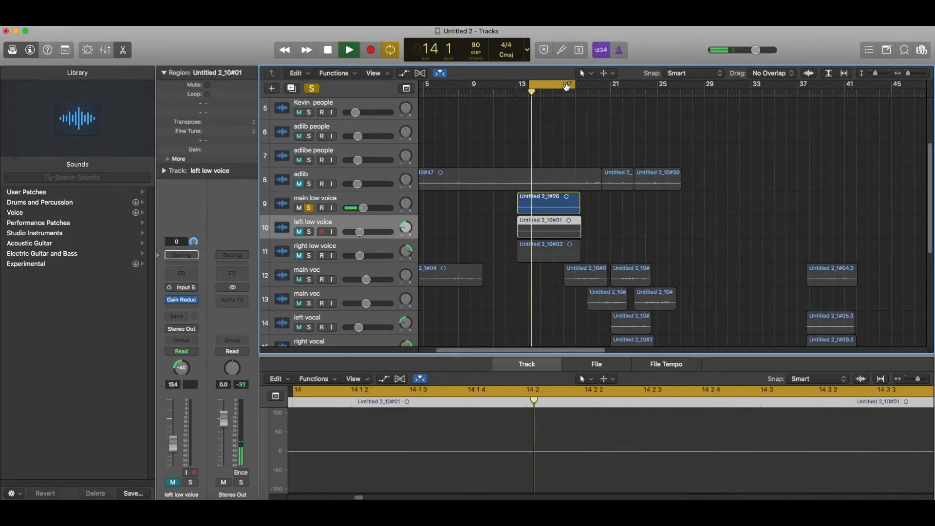
{"action": "key", "text": "space"}
{"action": "key", "text": "super+Right"}
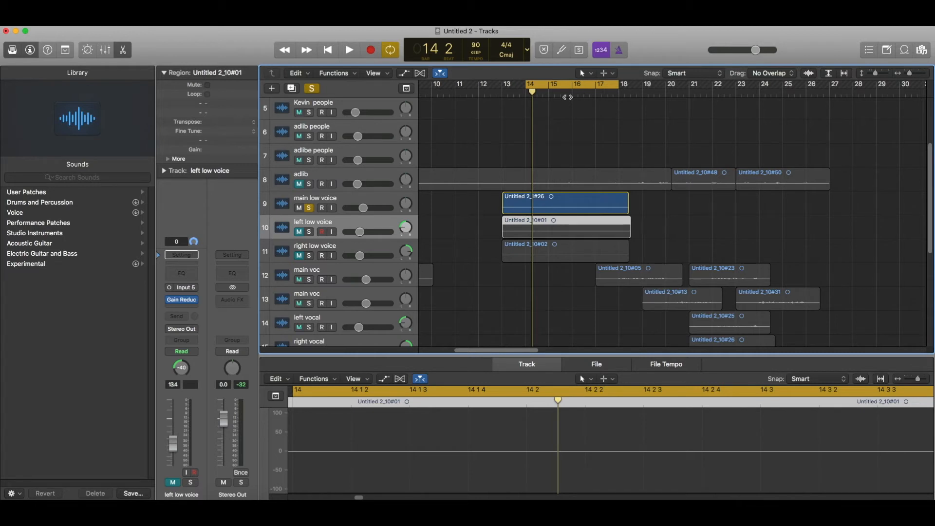
{"action": "key", "text": "space"}
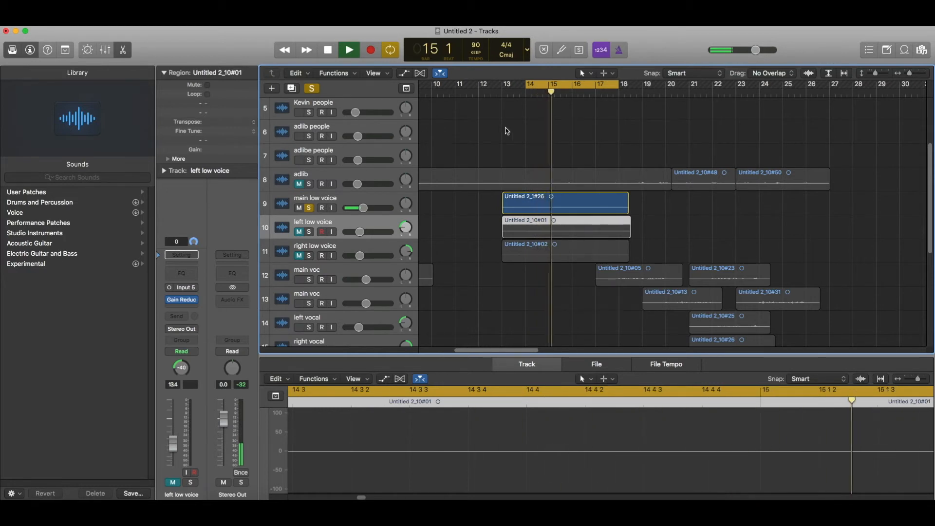
{"action": "left_click", "coordinate": [340, 194]}
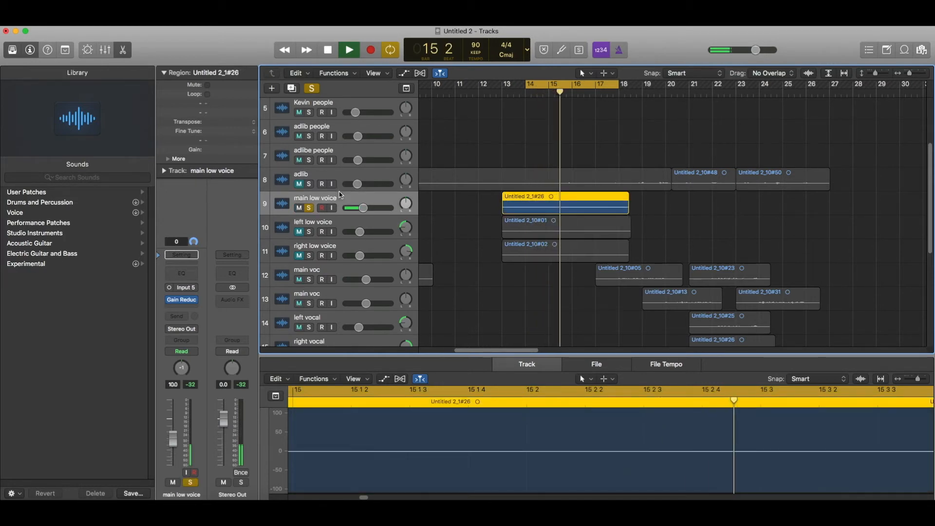
Switch the main low voice input to stereo and insert a Studio FET Compressor.
{"action": "left_click", "coordinate": [169, 288]}
{"action": "key", "text": "space"}
{"action": "left_click", "coordinate": [180, 310]}
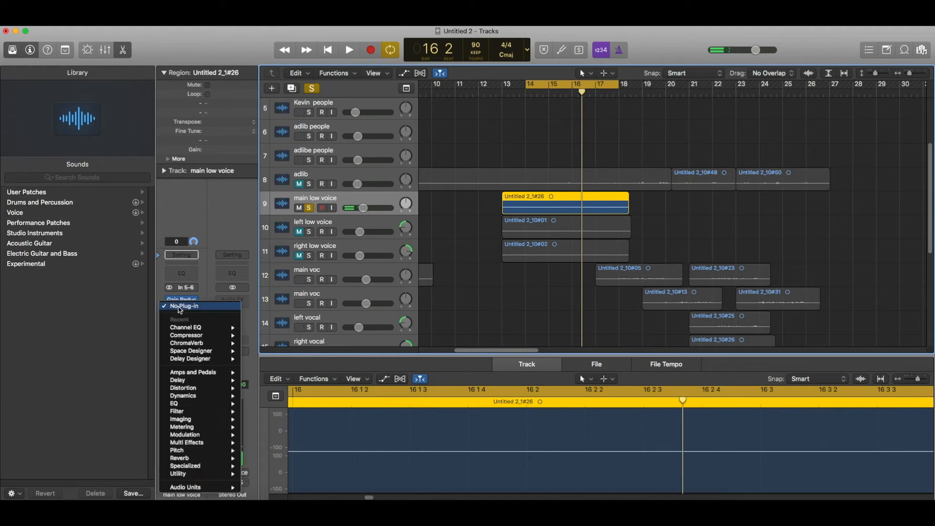
{"action": "mouse_move", "coordinate": [195, 396]}
{"action": "mouse_move", "coordinate": [300, 406]}
{"action": "left_click", "coordinate": [331, 411]}
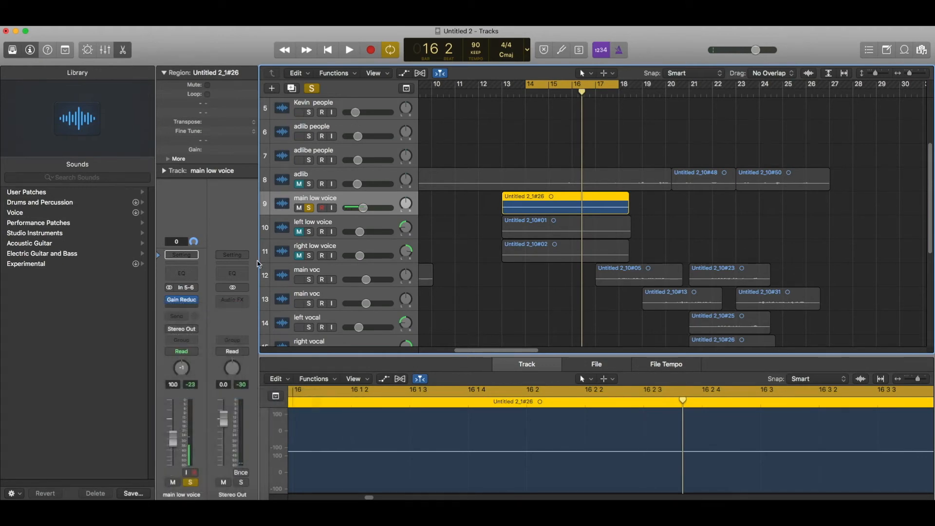
{"action": "left_click", "coordinate": [184, 100]}
{"action": "left_click", "coordinate": [227, 100]}
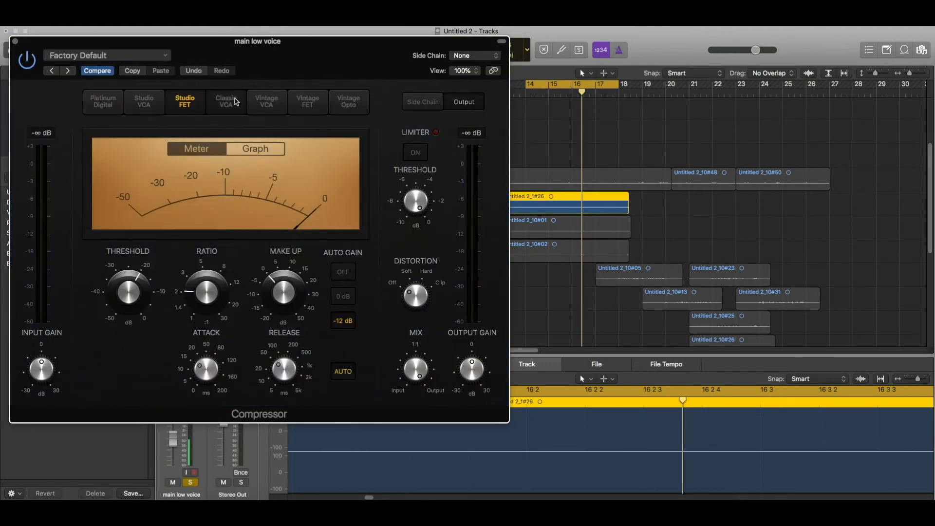
{"action": "left_click", "coordinate": [193, 100]}
Set the compressor threshold to -26 dB and make-up gain to -2 dB, then close it.
{"action": "key", "text": "space"}
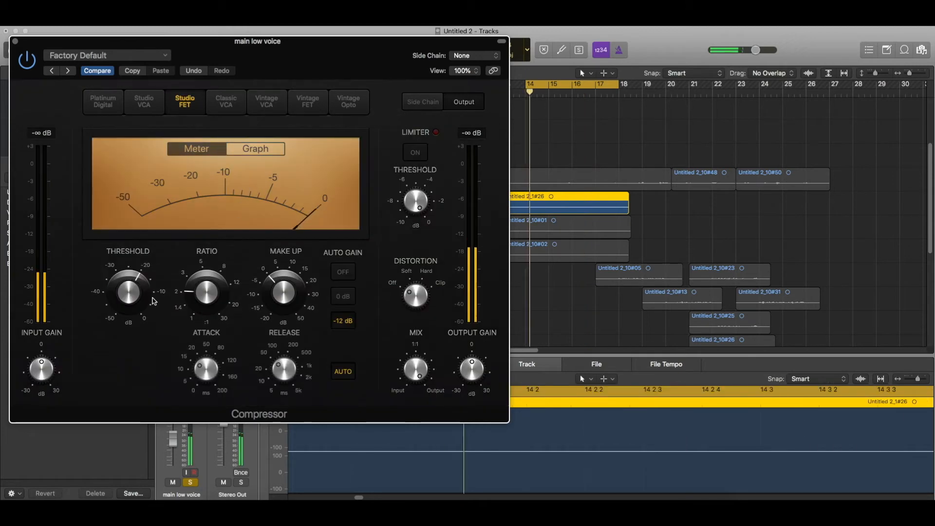
{"action": "left_click_drag", "start_coordinate": [139, 297], "coordinate": [138, 313]}
{"action": "left_click_drag", "start_coordinate": [287, 130], "coordinate": [523, 126]}
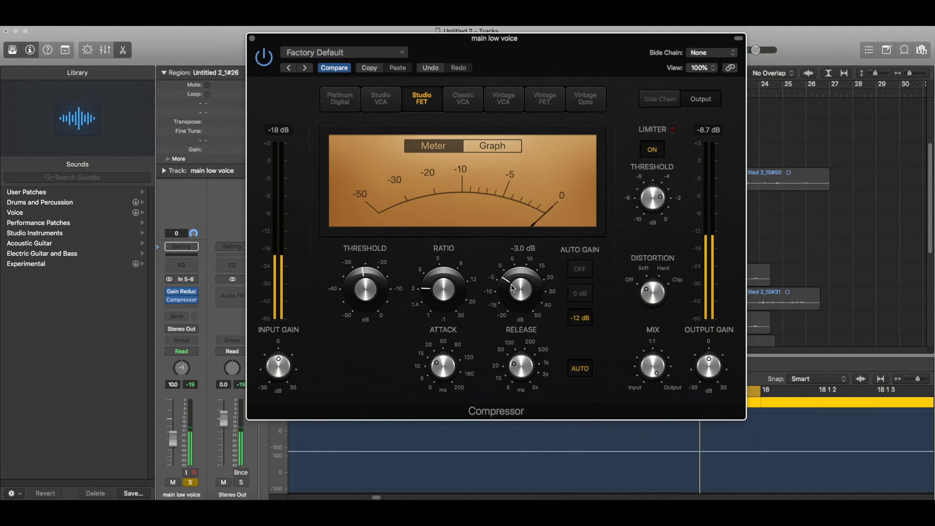
{"action": "left_click_drag", "start_coordinate": [510, 284], "coordinate": [511, 282]}
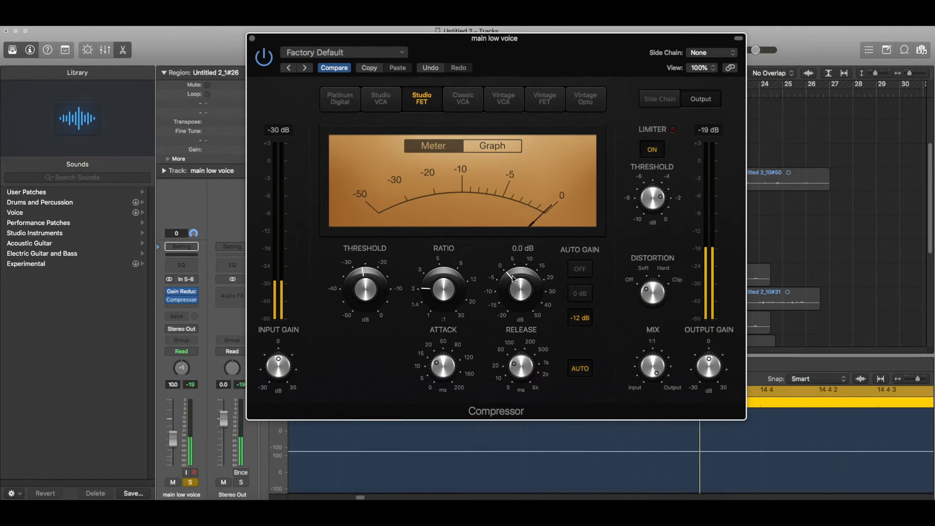
{"action": "left_click", "coordinate": [252, 38]}
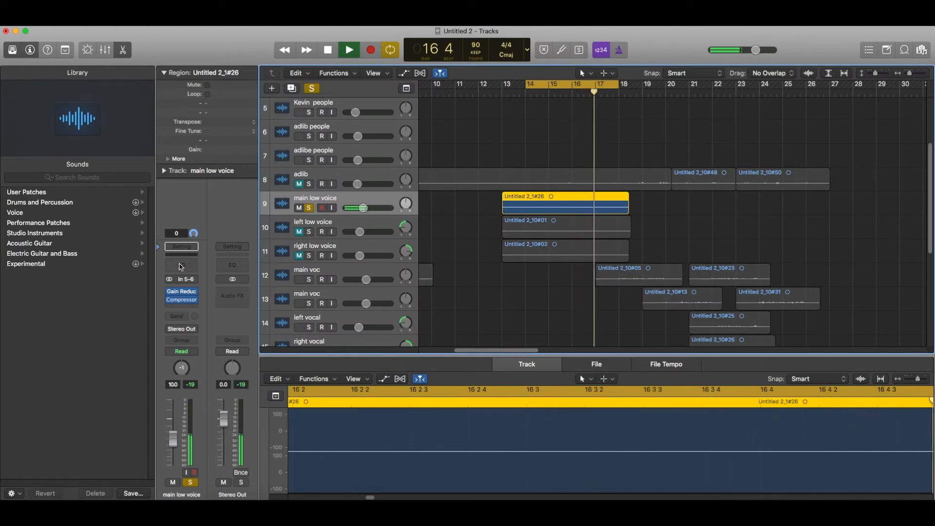
EQ the track: cut 6 dB at 74 Hz, 2.5 dB at 325 Hz, boost 1.5 dB at 5 kHz.
{"action": "left_click", "coordinate": [181, 266]}
{"action": "left_click_drag", "start_coordinate": [96, 162], "coordinate": [95, 178]}
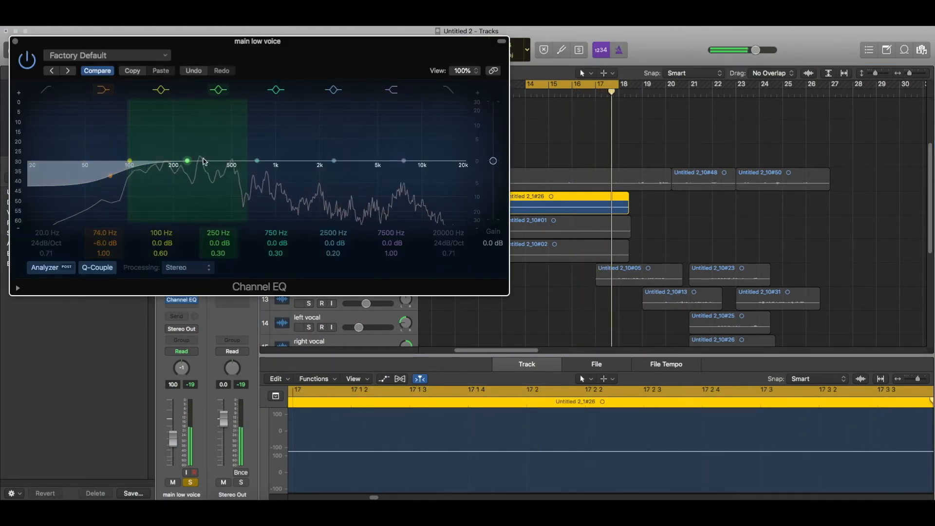
{"action": "left_click_drag", "start_coordinate": [203, 162], "coordinate": [221, 168]}
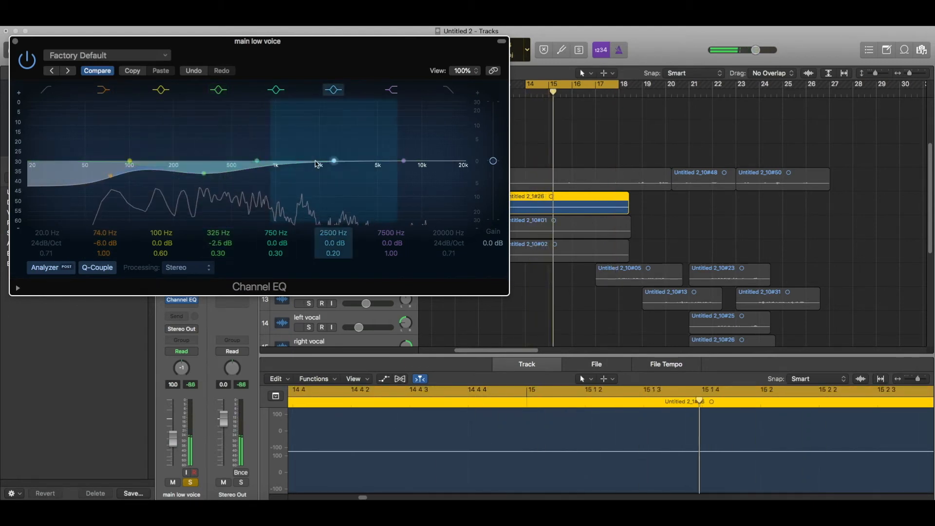
{"action": "left_click_drag", "start_coordinate": [317, 164], "coordinate": [364, 160]}
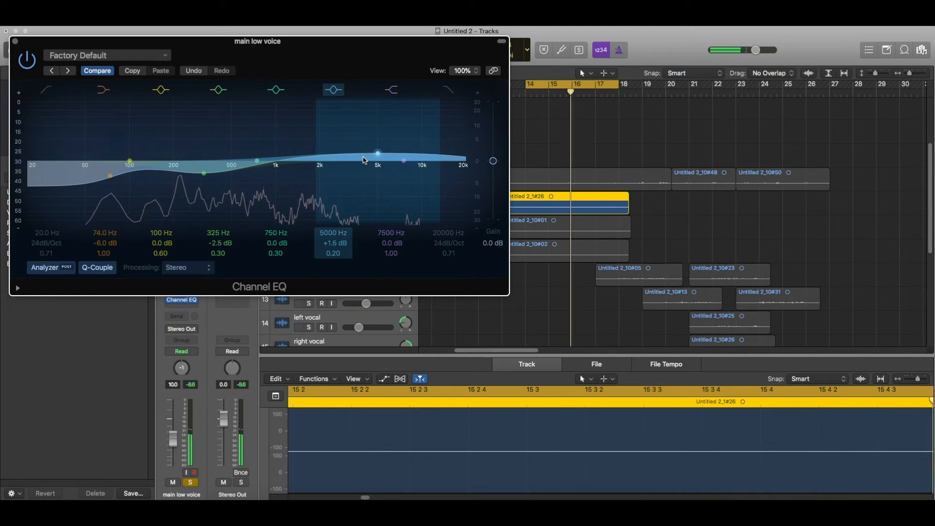
{"action": "left_click", "coordinate": [182, 300]}
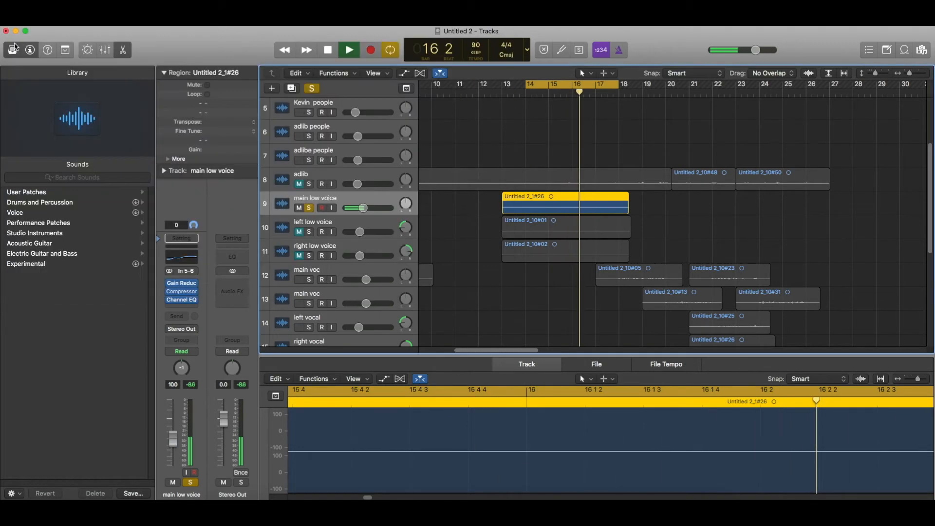
Insert a Limiter after the Channel EQ with its gain lowered to -3.0 dB.
{"action": "left_click", "coordinate": [184, 308]}
{"action": "mouse_move", "coordinate": [204, 395]}
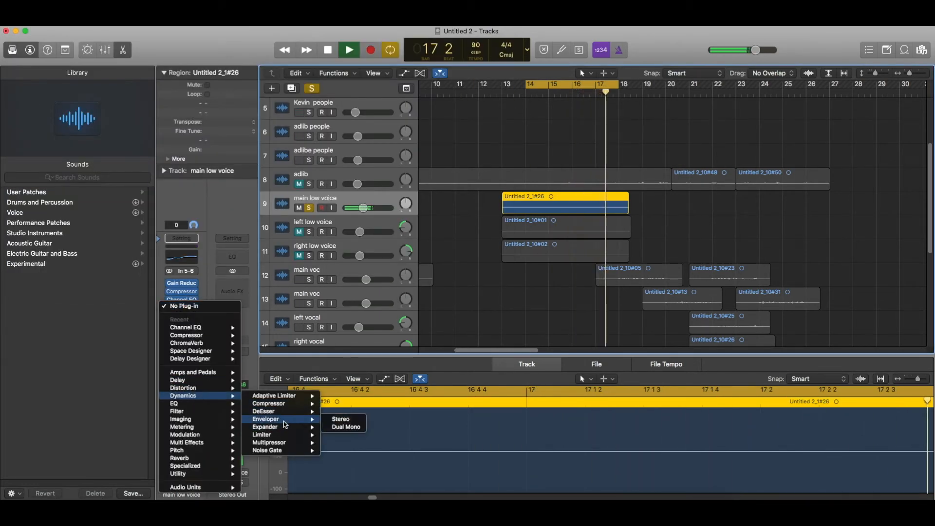
{"action": "left_click", "coordinate": [282, 435]}
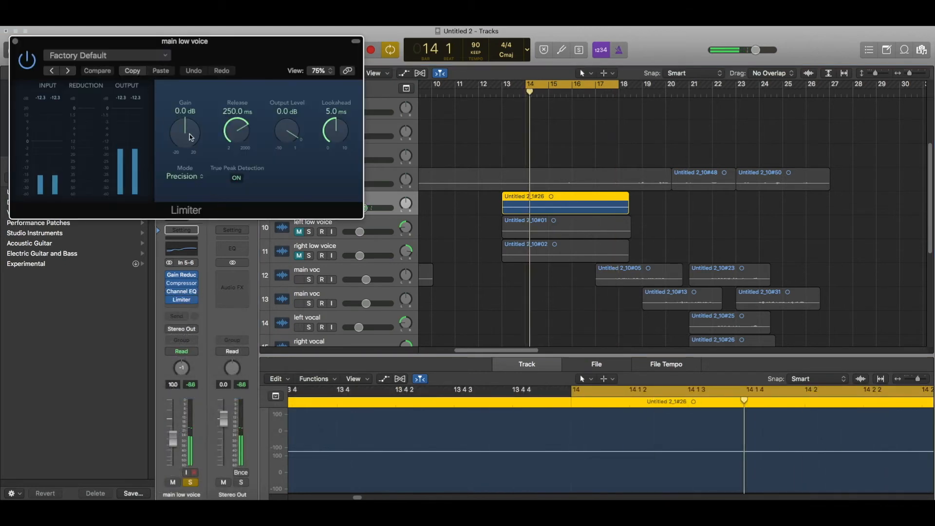
{"action": "left_click_drag", "start_coordinate": [190, 137], "coordinate": [191, 146]}
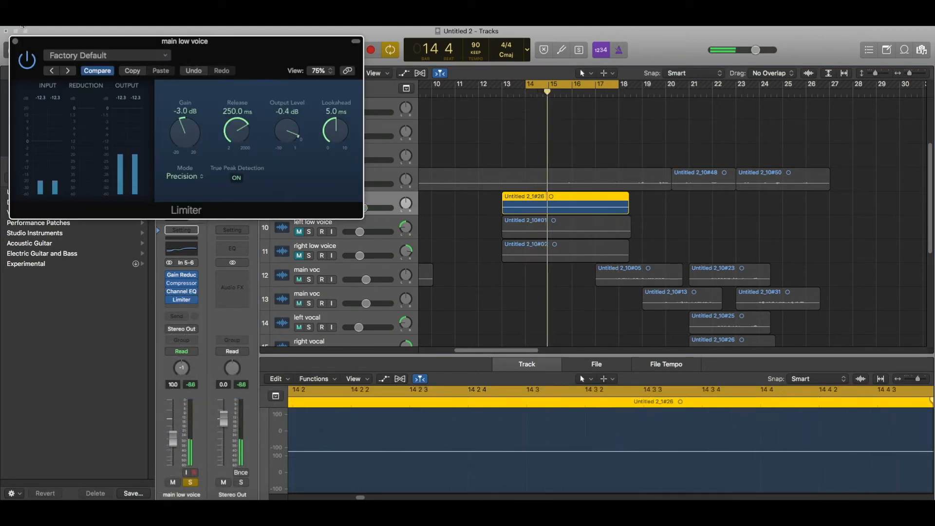
{"action": "left_click", "coordinate": [15, 41]}
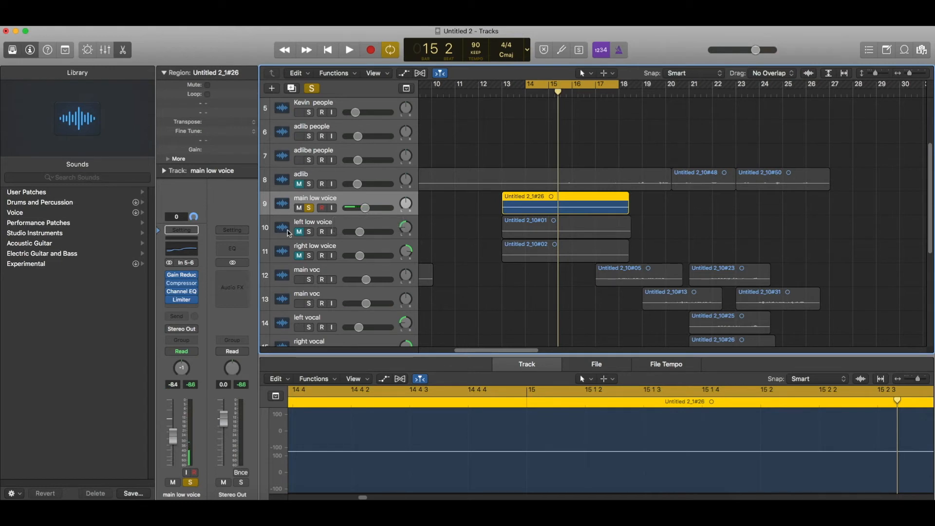
Start playback and send main low voice to Bus 1 at a level of -30.0.
{"action": "key", "text": "space"}
{"action": "left_click", "coordinate": [181, 316]}
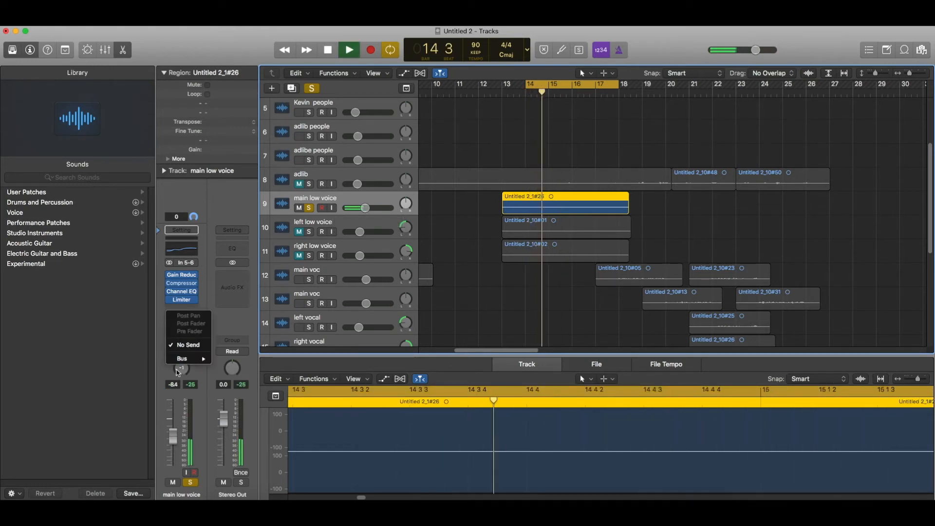
{"action": "mouse_move", "coordinate": [195, 358]}
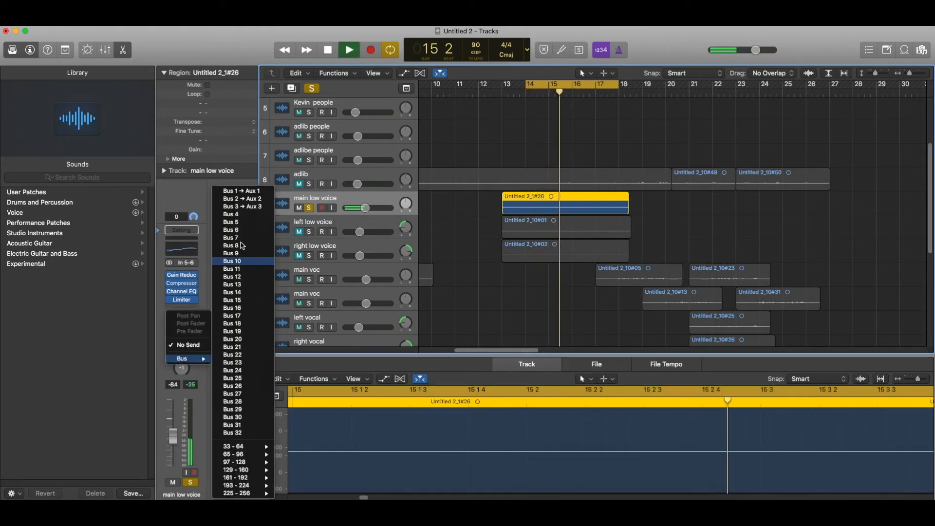
{"action": "left_click", "coordinate": [241, 191]}
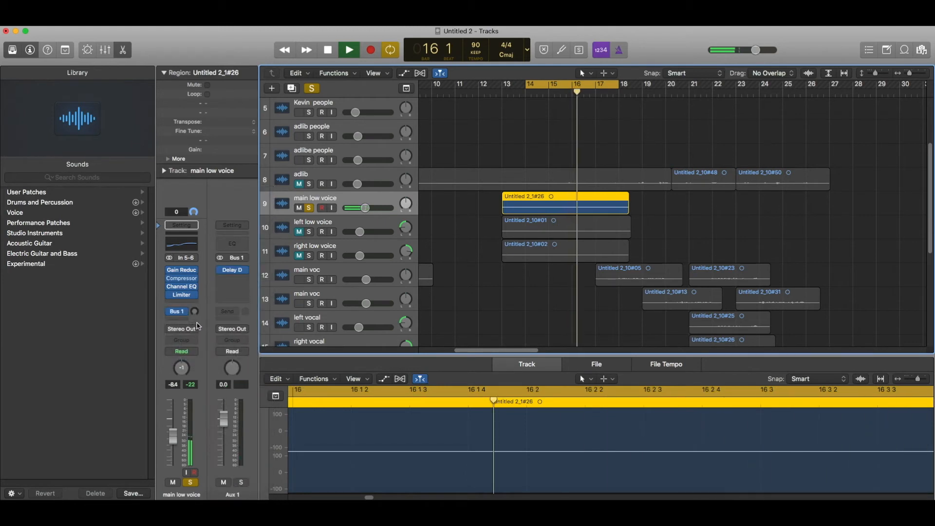
{"action": "left_click_drag", "start_coordinate": [194, 312], "coordinate": [197, 297]}
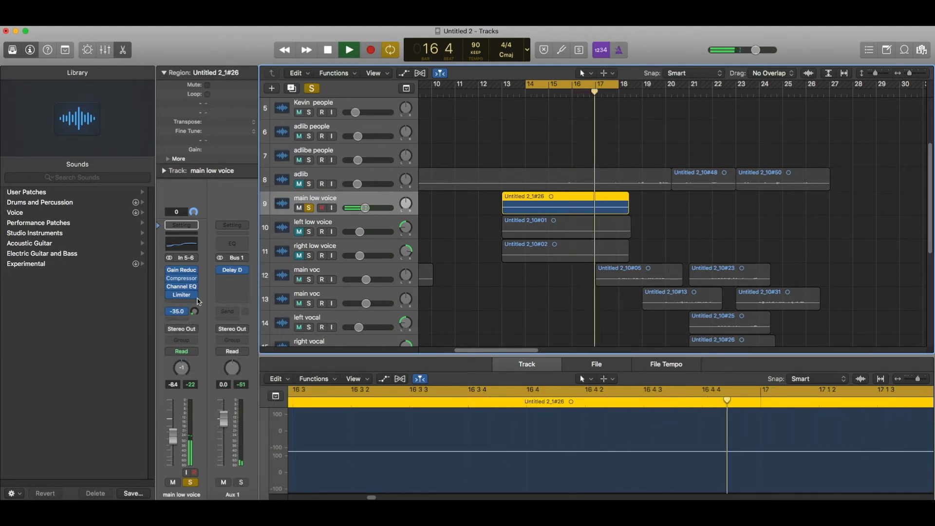
Add a Bus 2 send with its level set, plus a Bus 3 send.
{"action": "left_click", "coordinate": [178, 312]}
{"action": "mouse_move", "coordinate": [197, 363]}
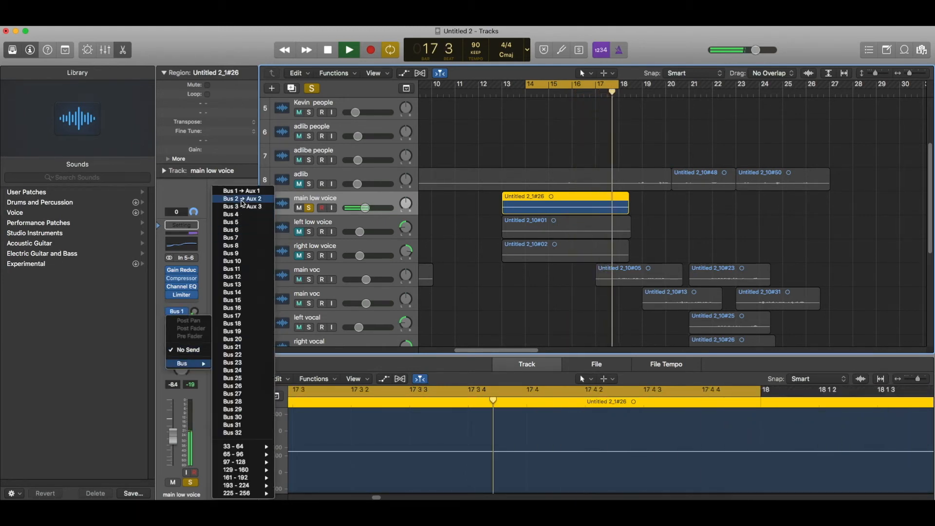
{"action": "left_click", "coordinate": [242, 199]}
{"action": "left_click_drag", "start_coordinate": [194, 311], "coordinate": [193, 319]}
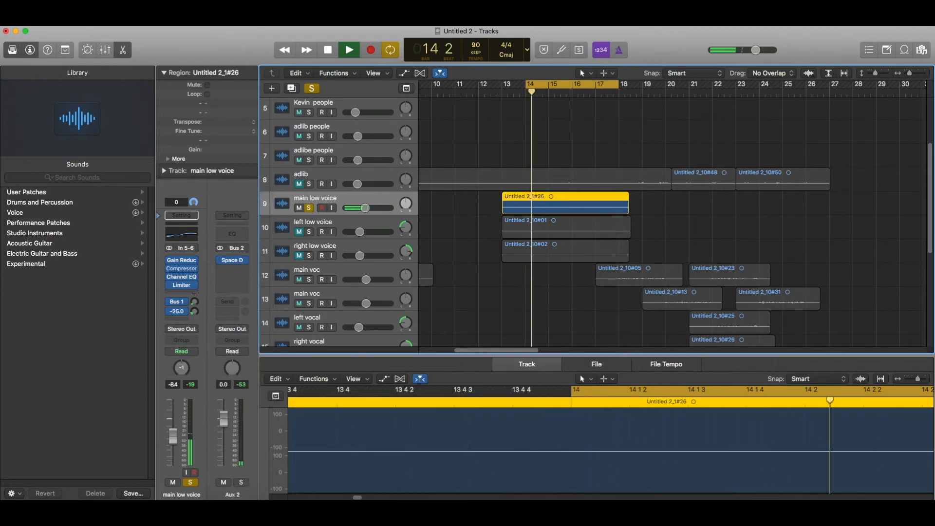
{"action": "left_click", "coordinate": [178, 321]}
{"action": "mouse_move", "coordinate": [197, 363]}
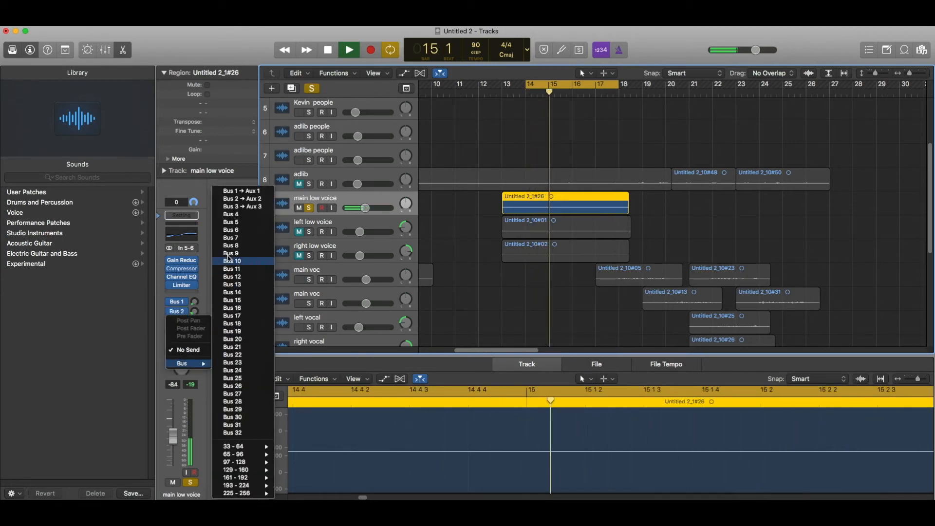
{"action": "left_click", "coordinate": [249, 206]}
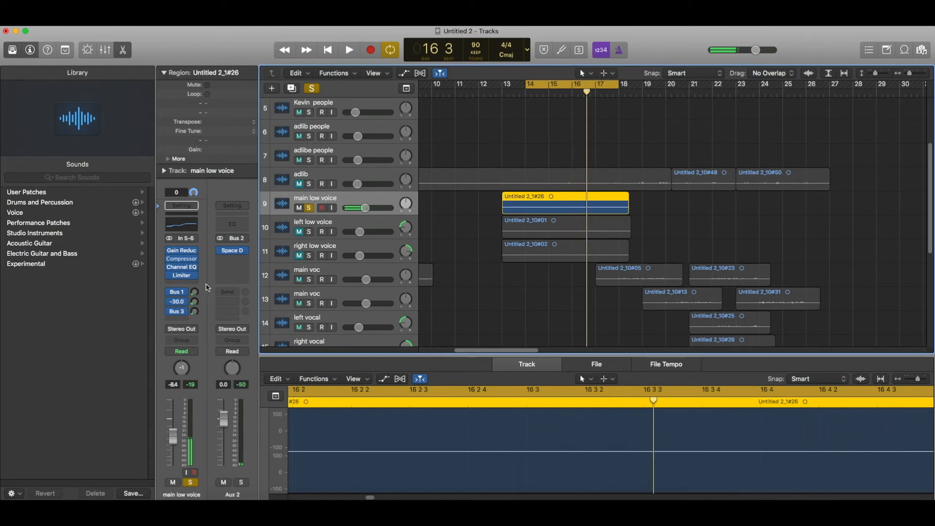
Adjust the main low voice volume, comparing solo off and on, settling at -7.2 dB.
{"action": "left_click_drag", "start_coordinate": [365, 208], "coordinate": [365, 209]}
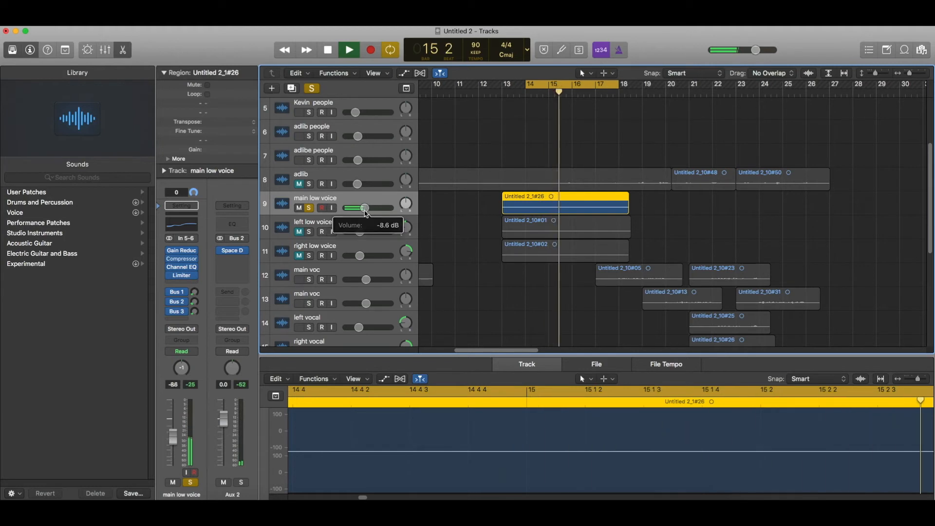
{"action": "left_click", "coordinate": [309, 208]}
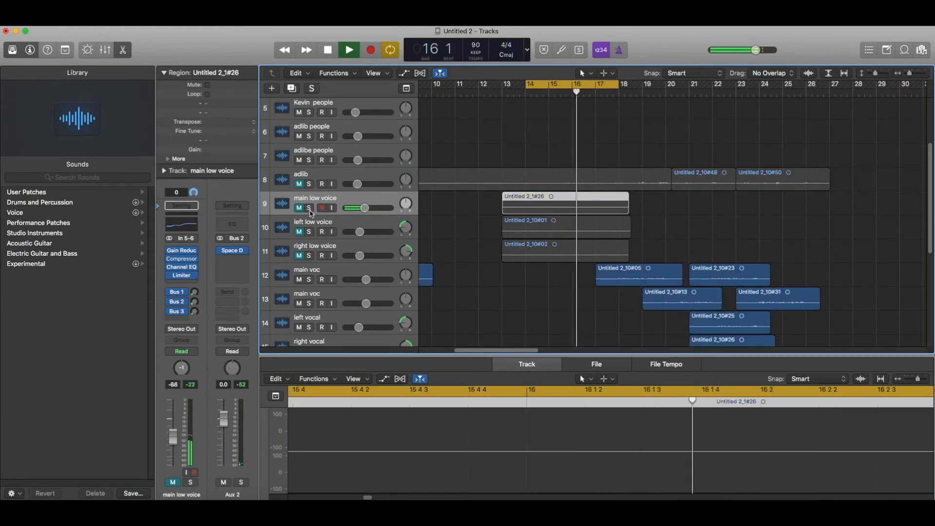
{"action": "left_click", "coordinate": [309, 209]}
{"action": "scroll", "coordinate": [312, 219], "scroll_direction": "down", "scroll_amount": 8}
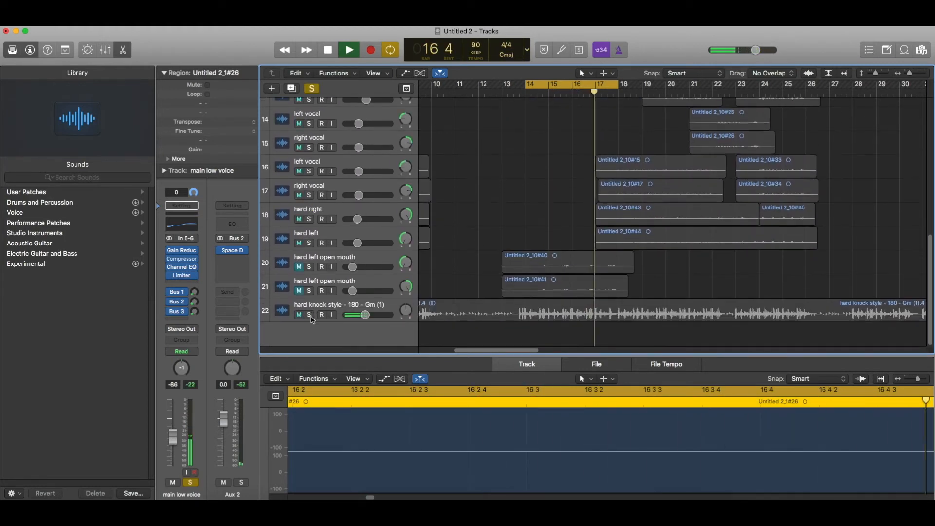
{"action": "scroll", "coordinate": [372, 196], "scroll_direction": "up", "scroll_amount": 8}
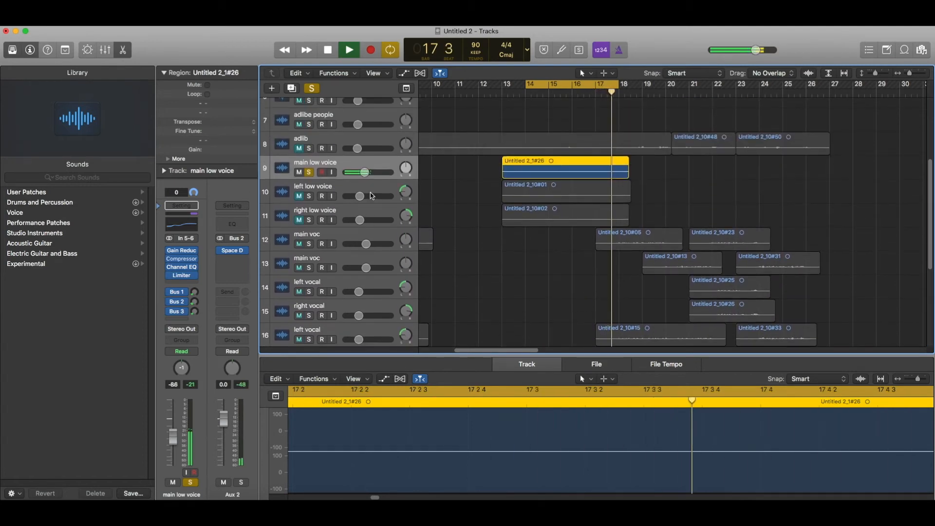
{"action": "left_click", "coordinate": [365, 172]}
{"action": "left_click", "coordinate": [366, 173]}
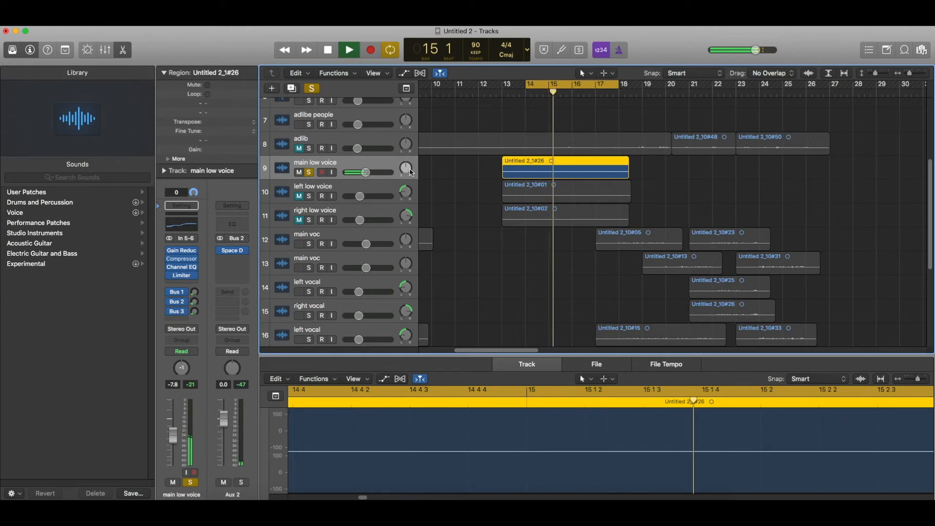
{"action": "left_click_drag", "start_coordinate": [376, 171], "coordinate": [377, 171]}
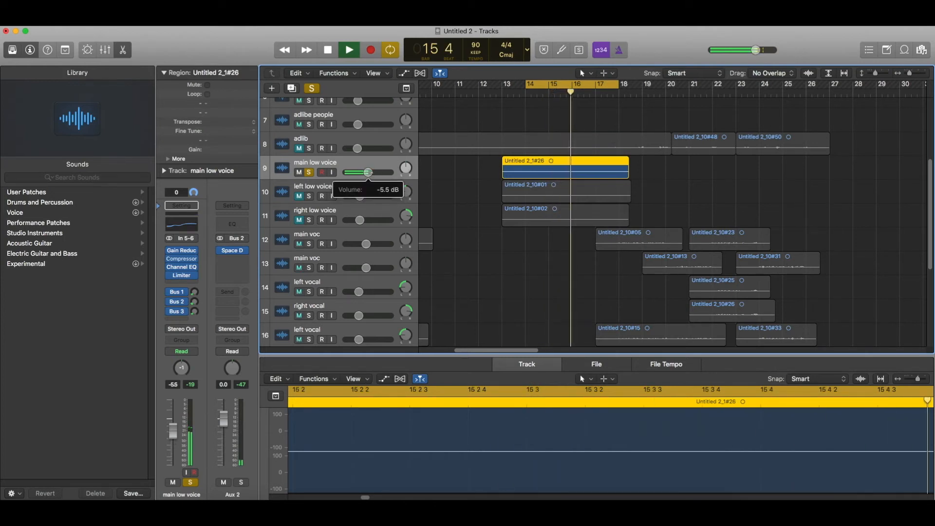
{"action": "scroll", "coordinate": [373, 176], "scroll_direction": "down", "scroll_amount": 6}
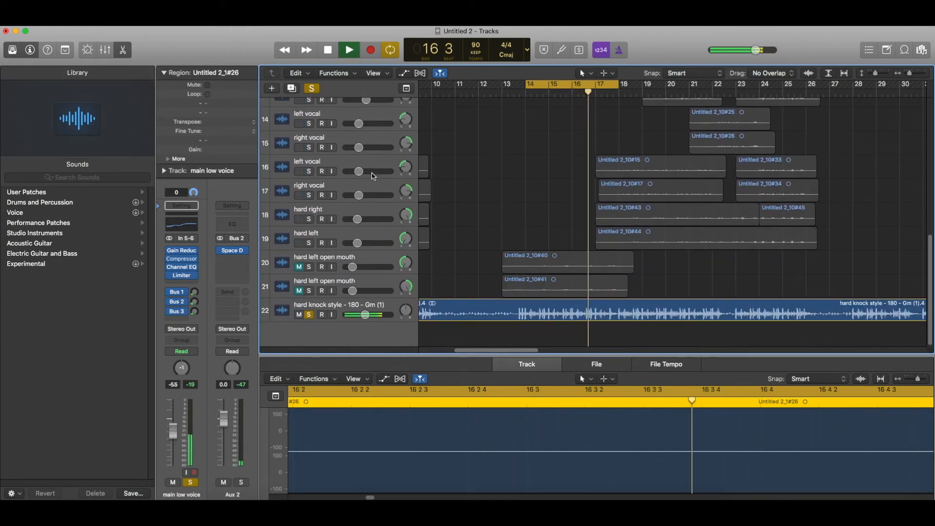
{"action": "scroll", "coordinate": [373, 177], "scroll_direction": "up", "scroll_amount": 6}
{"action": "left_click_drag", "start_coordinate": [366, 167], "coordinate": [366, 168]}
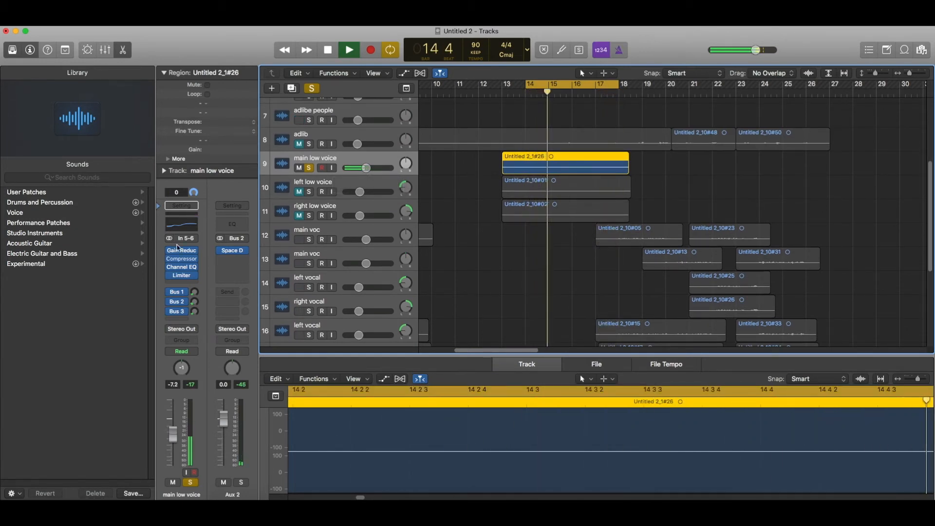
In the main low voice Compressor, set the limiter threshold to -2.9 dB and close it.
{"action": "left_click", "coordinate": [183, 260]}
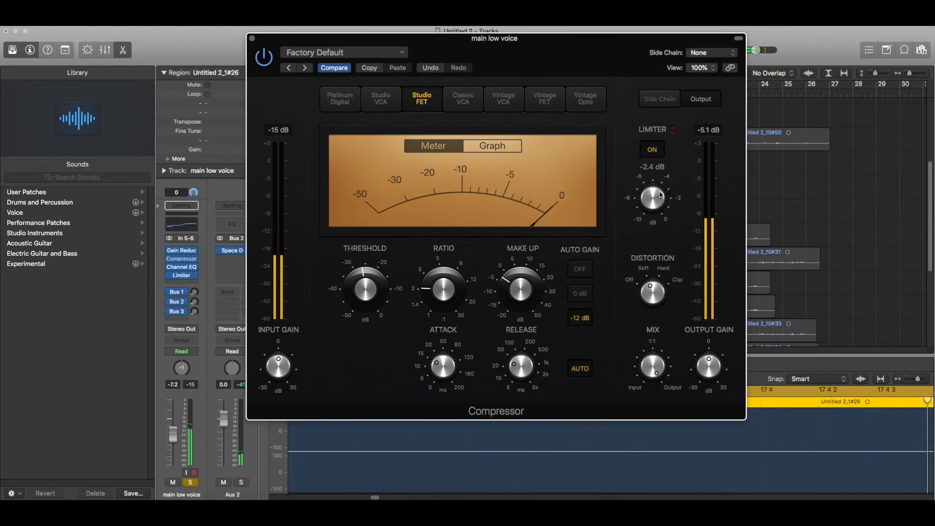
{"action": "left_click_drag", "start_coordinate": [660, 195], "coordinate": [662, 200]}
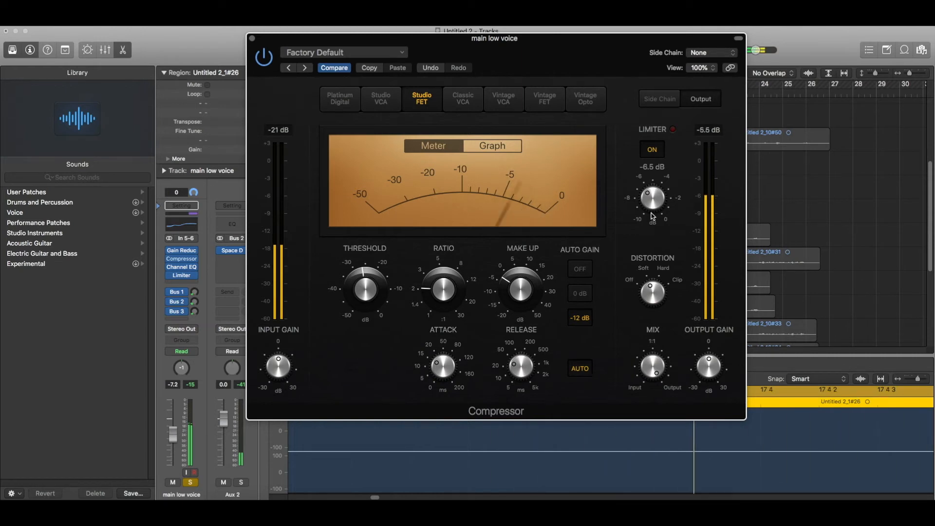
{"action": "left_click", "coordinate": [252, 40]}
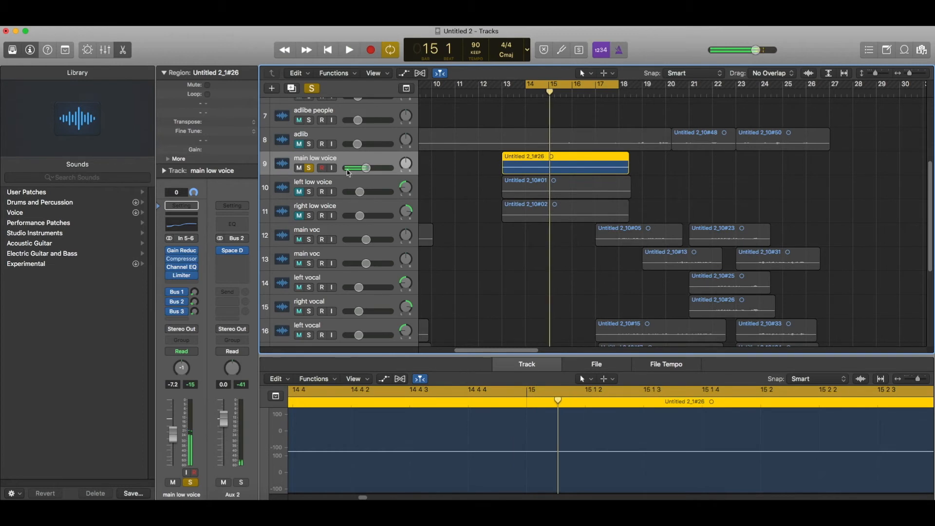
Duplicate main low voice as left low vocal and move region Untitled 2_10#01 onto it.
{"action": "key", "text": "super+d"}
{"action": "left_click_drag", "start_coordinate": [534, 211], "coordinate": [538, 191]}
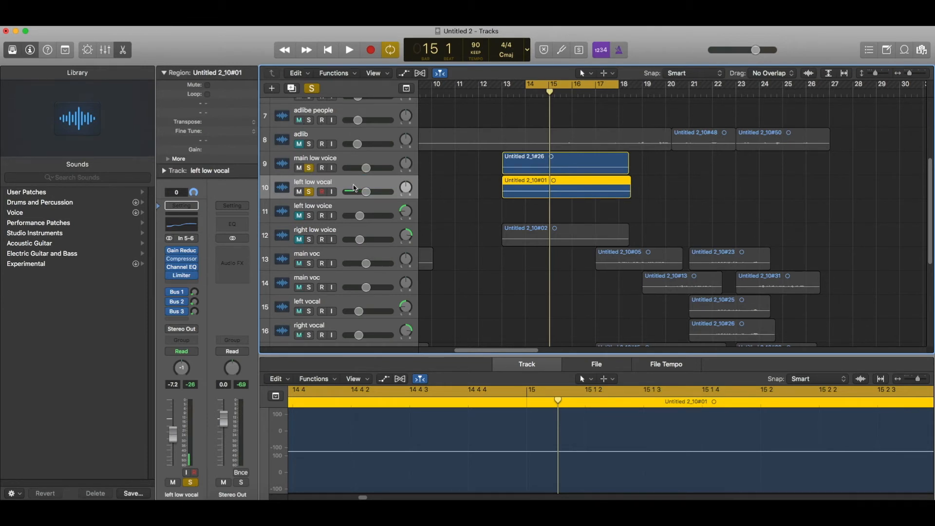
{"action": "key", "text": "space"}
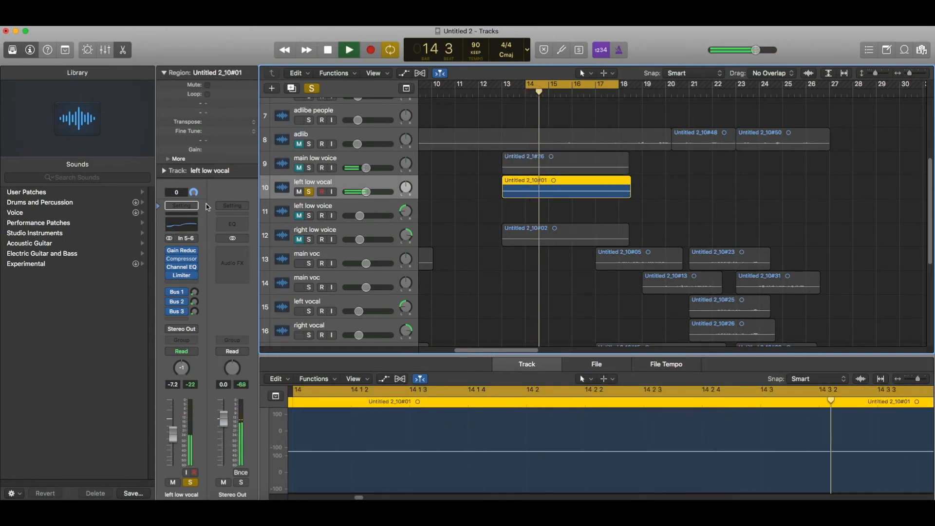
Check the left low vocal's Channel EQ and compressor, then set its Limiter gain to -5.5 dB.
{"action": "left_click", "coordinate": [198, 225]}
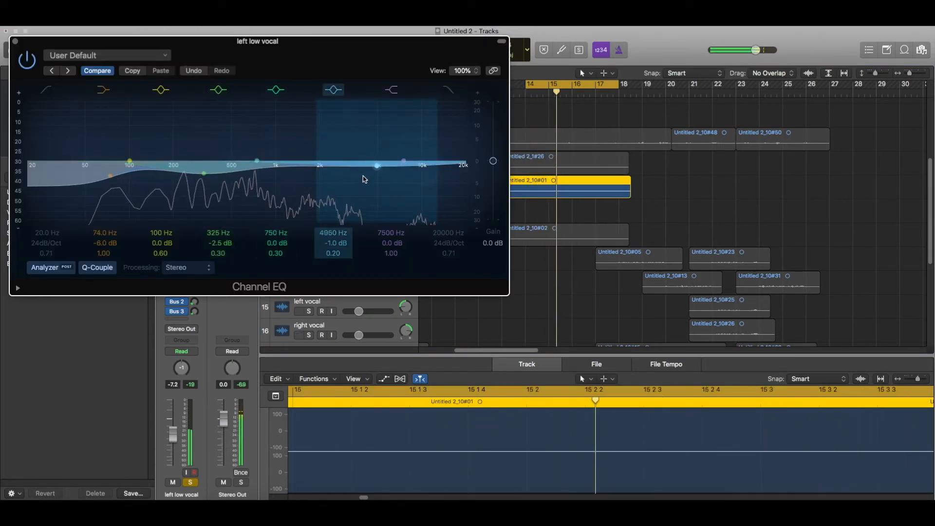
{"action": "left_click", "coordinate": [15, 41]}
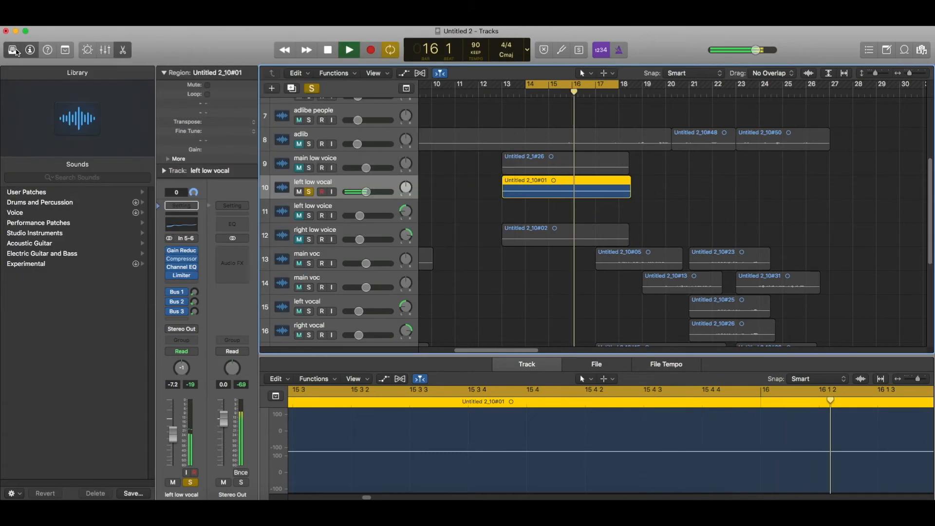
{"action": "left_click", "coordinate": [174, 260]}
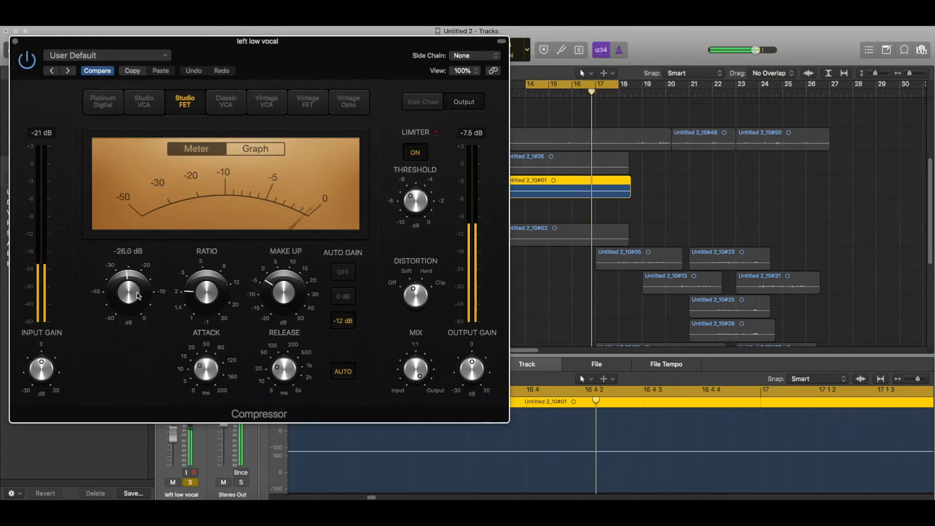
{"action": "mouse_move", "coordinate": [299, 297]}
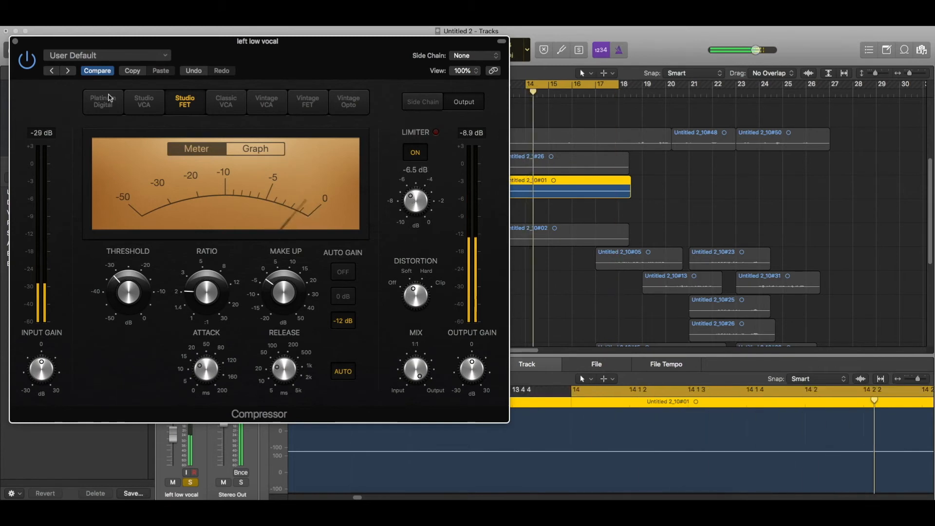
{"action": "left_click", "coordinate": [15, 41]}
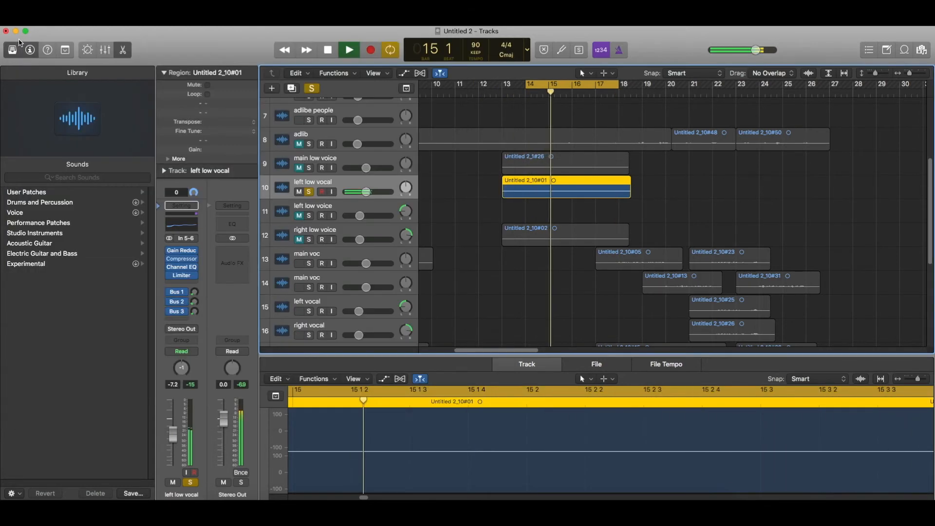
{"action": "left_click", "coordinate": [181, 275]}
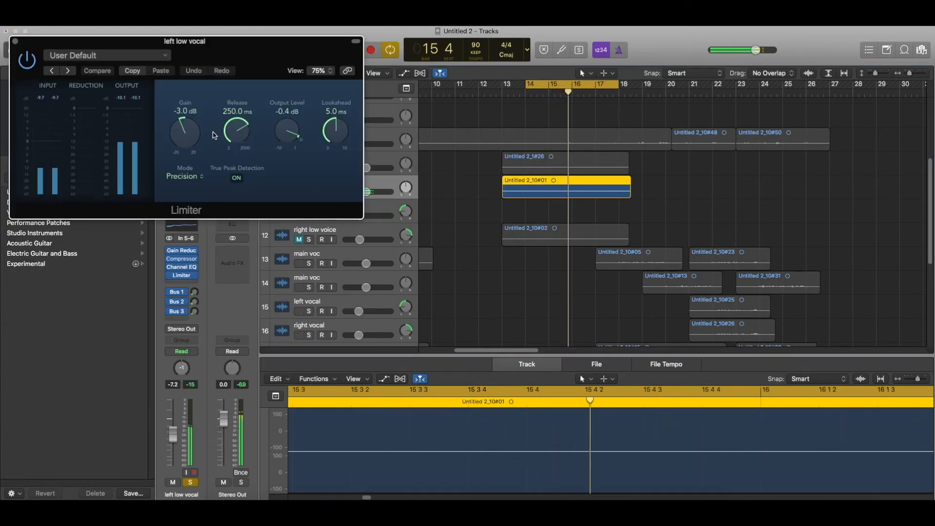
{"action": "left_click_drag", "start_coordinate": [190, 127], "coordinate": [190, 132]}
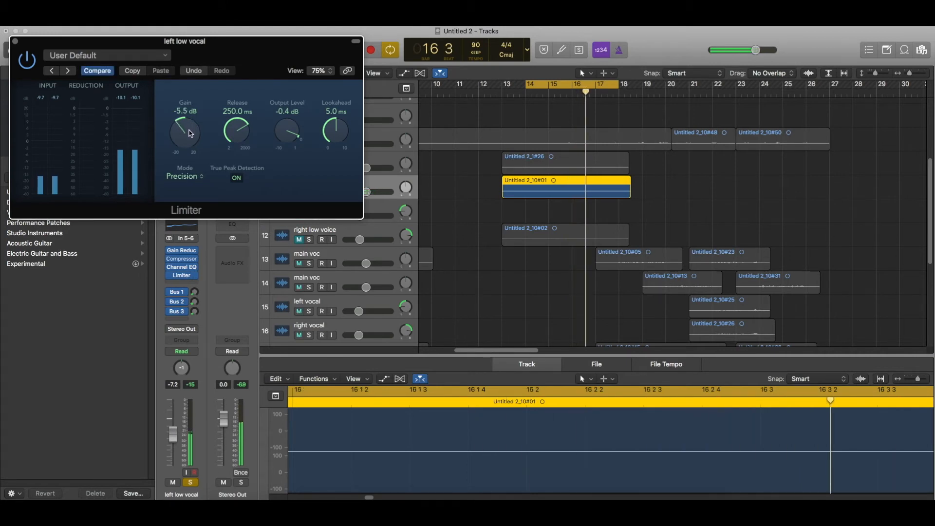
{"action": "left_click", "coordinate": [15, 41]}
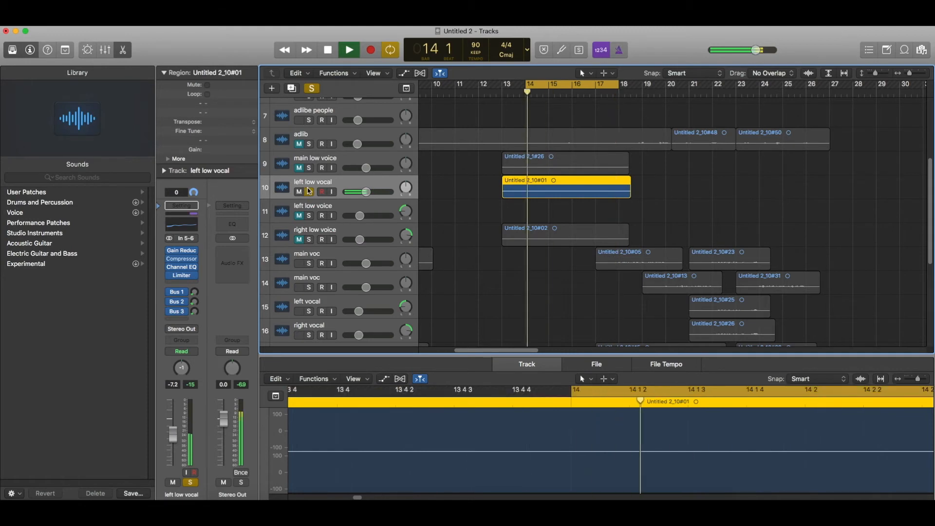
Lower the left low vocal's volume and Bus 3 send, and pan it to -41.
{"action": "left_click", "coordinate": [309, 167]}
{"action": "left_click_drag", "start_coordinate": [365, 191], "coordinate": [360, 192]}
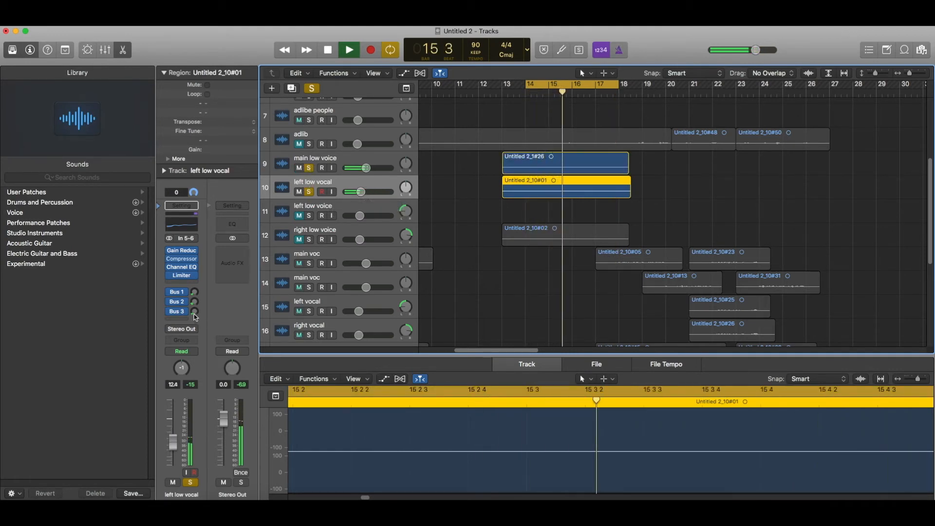
{"action": "left_click_drag", "start_coordinate": [194, 312], "coordinate": [194, 310]}
{"action": "left_click", "coordinate": [194, 291]}
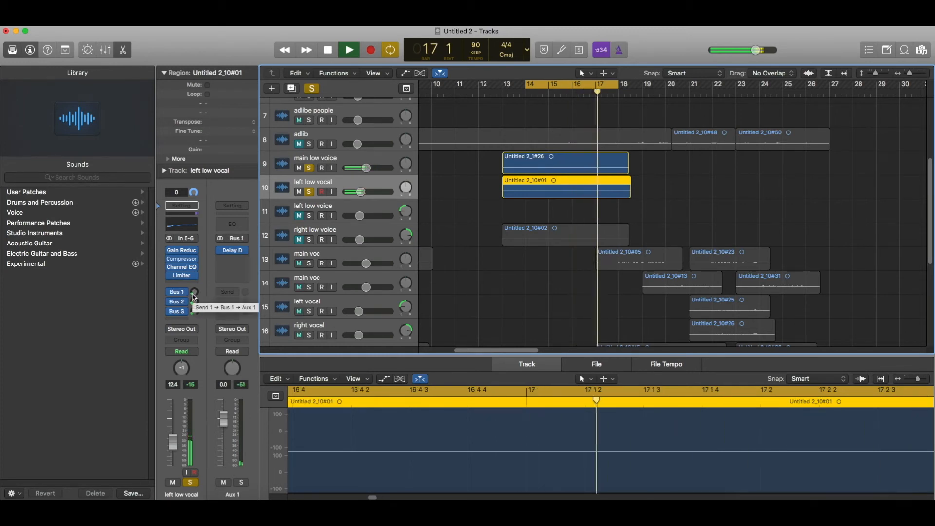
{"action": "mouse_move", "coordinate": [406, 188]}
{"action": "left_mouse_down"}
{"action": "mouse_move", "coordinate": [405, 208]}
{"action": "mouse_move", "coordinate": [406, 172]}
{"action": "left_mouse_up"}
Duplicate the left low vocal, pan the copy +40 and move region Untitled 2_10#02 onto it.
{"action": "key", "text": "super+d"}
{"action": "left_click_drag", "start_coordinate": [406, 211], "coordinate": [406, 210]}
{"action": "left_click_drag", "start_coordinate": [539, 263], "coordinate": [539, 219]}
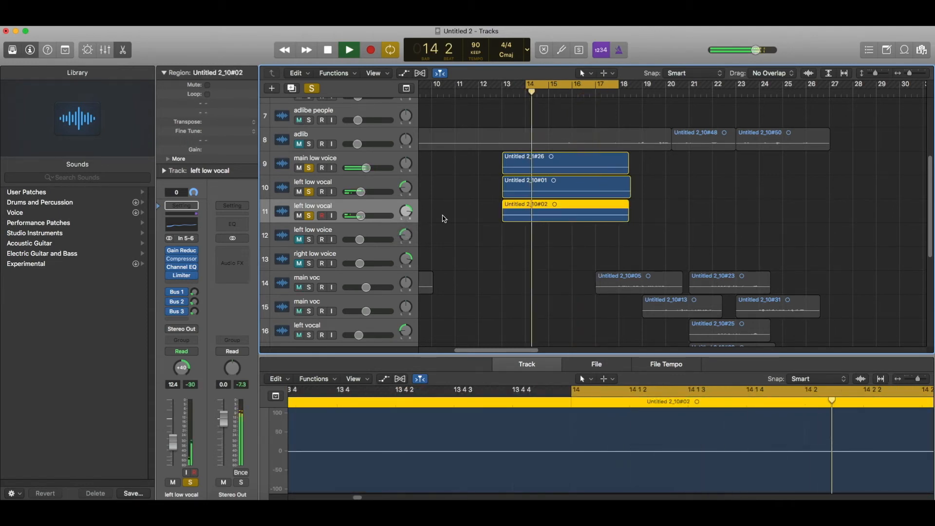
Lower both left low vocal tracks together to about -15.6 dB and audition them.
{"action": "left_click", "coordinate": [352, 184], "text": "shift"}
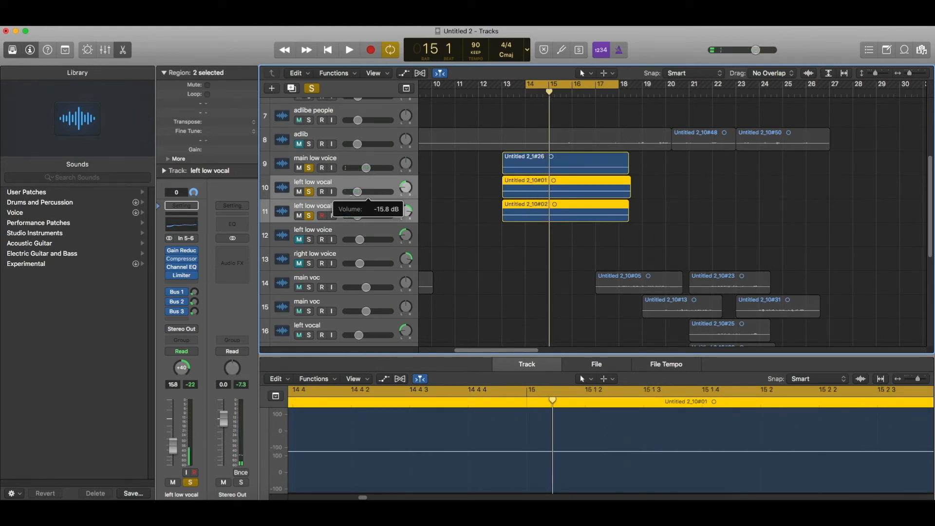
{"action": "left_click_drag", "start_coordinate": [352, 199], "coordinate": [351, 199]}
{"action": "key", "text": "space"}
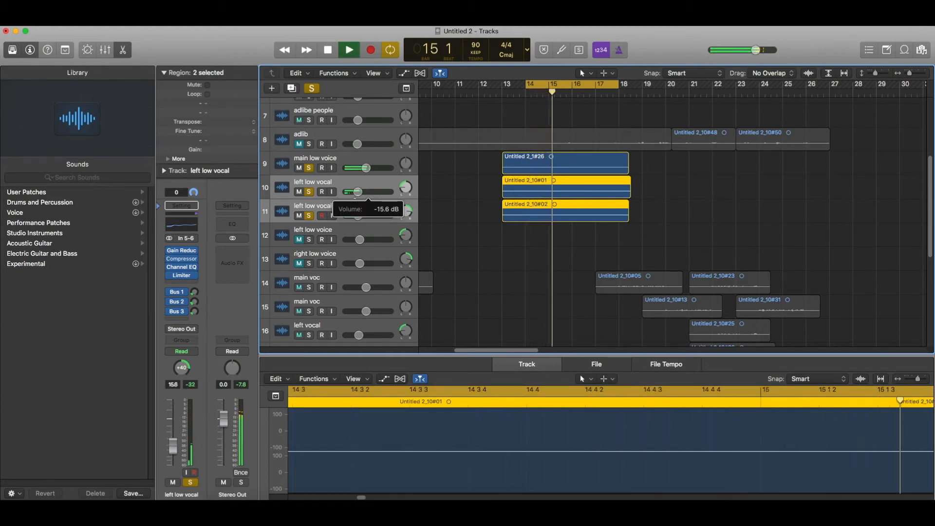
{"action": "scroll", "coordinate": [314, 170], "scroll_direction": "down", "scroll_amount": 3}
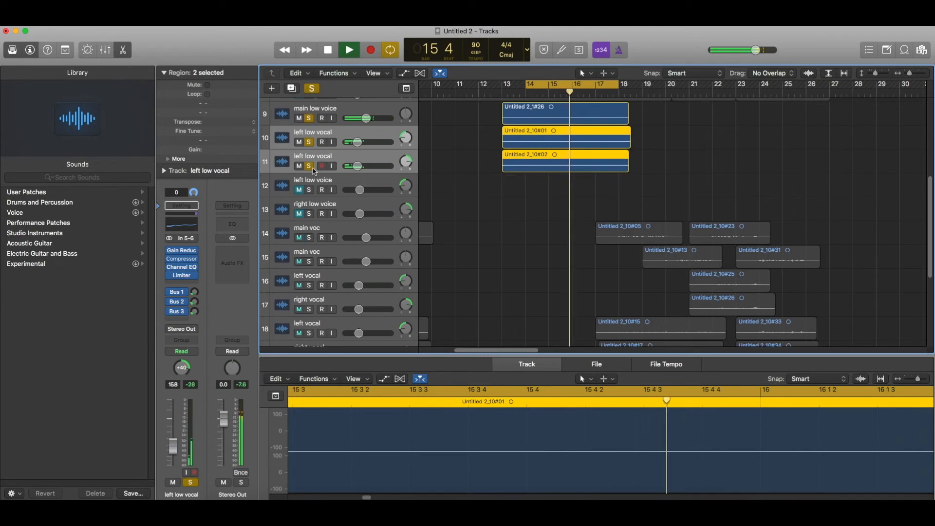
{"action": "scroll", "coordinate": [314, 167], "scroll_direction": "up", "scroll_amount": 2}
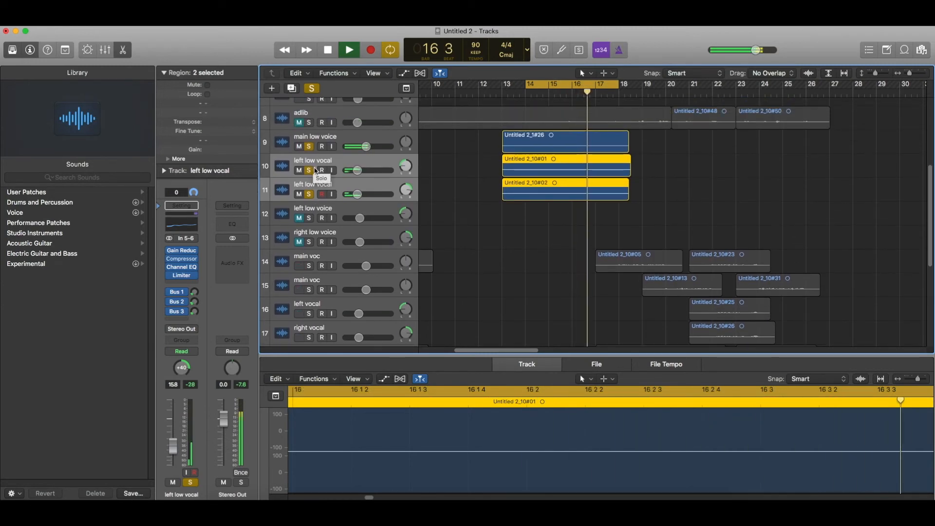
{"action": "scroll", "coordinate": [314, 171], "scroll_direction": "down", "scroll_amount": 5}
{"action": "scroll", "coordinate": [316, 171], "scroll_direction": "down", "scroll_amount": 5}
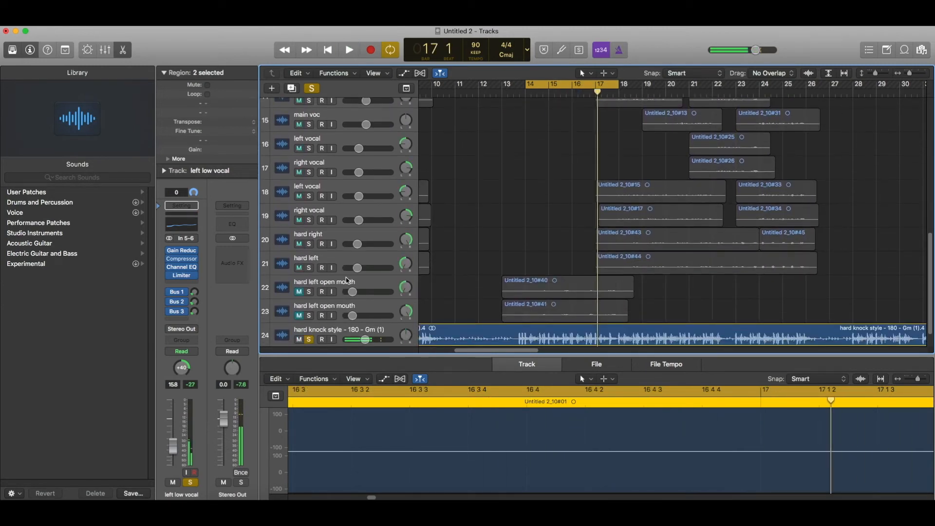
Duplicate the hard left track, move it to row 12 and place region Untitled 2_10#40 on it.
{"action": "left_click", "coordinate": [343, 259]}
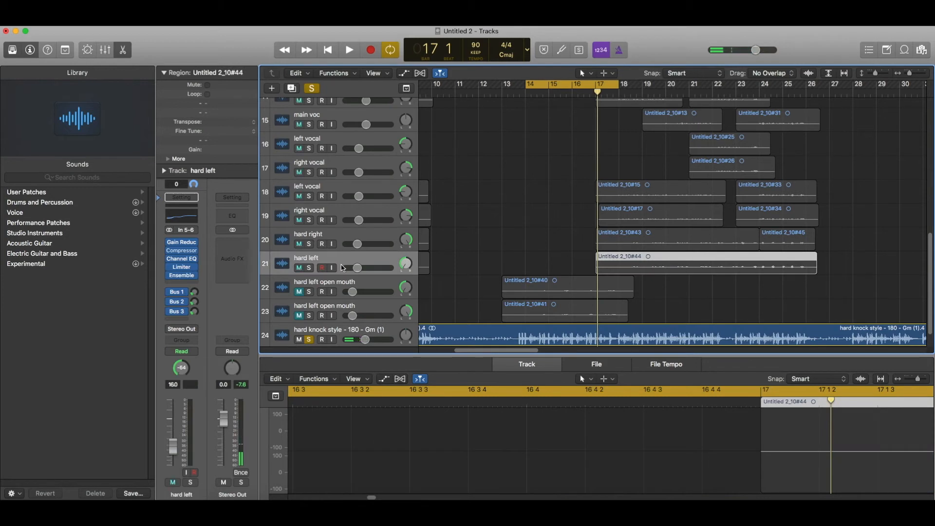
{"action": "key", "text": "super+d"}
{"action": "left_click_drag", "start_coordinate": [344, 282], "coordinate": [369, 144]}
{"action": "scroll", "coordinate": [415, 193], "scroll_direction": "down", "scroll_amount": 5}
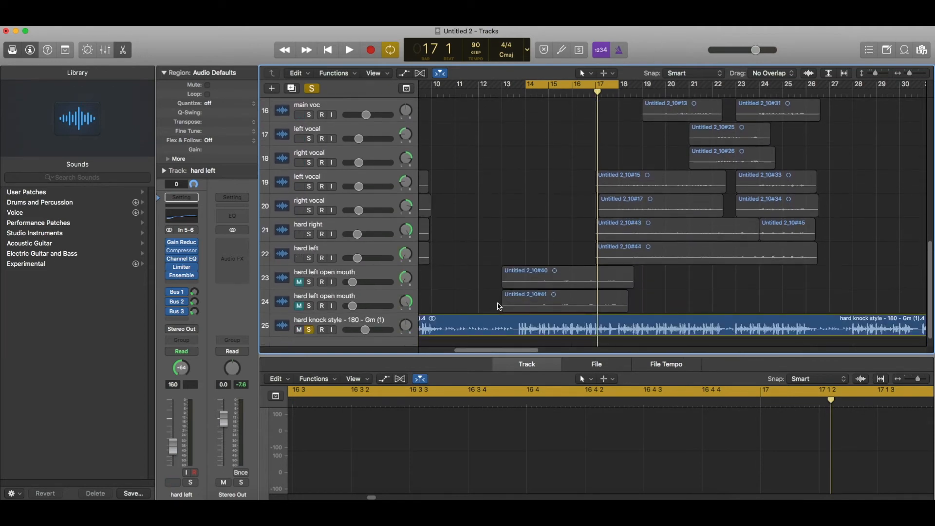
{"action": "left_click_drag", "start_coordinate": [514, 279], "coordinate": [515, 251]}
{"action": "scroll", "coordinate": [514, 280], "scroll_direction": "up", "scroll_amount": 5}
{"action": "scroll", "coordinate": [515, 280], "scroll_direction": "up", "scroll_amount": 5}
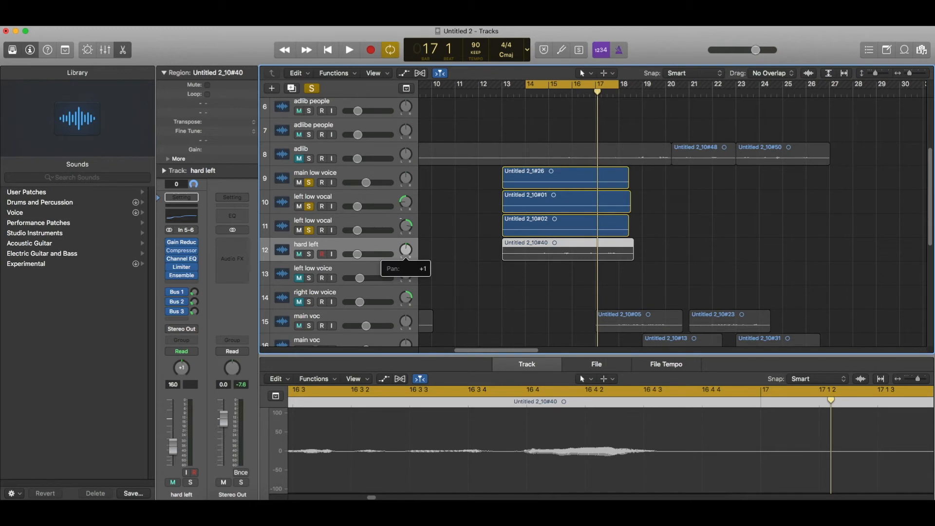
Play from the cycle start with the new hard left track soloed.
{"action": "key", "text": "space"}
{"action": "left_click", "coordinate": [308, 255]}
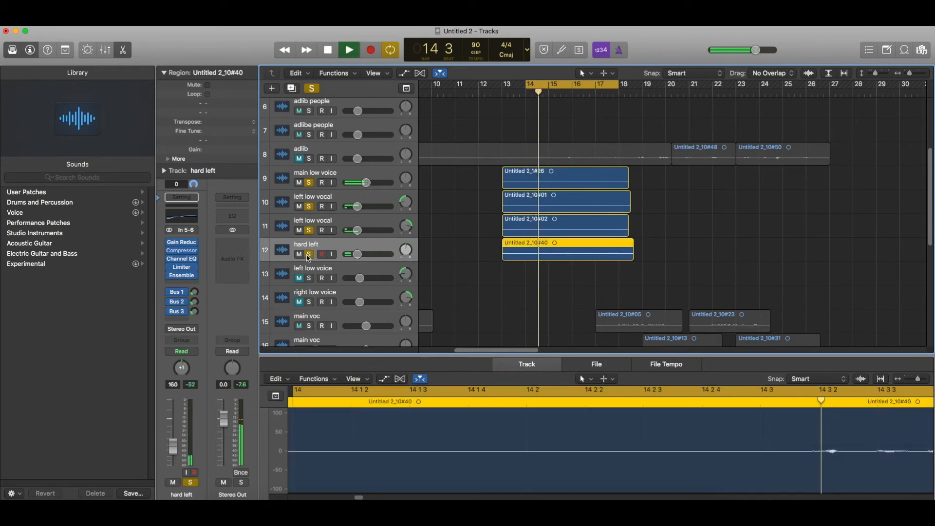
{"action": "key", "text": "space"}
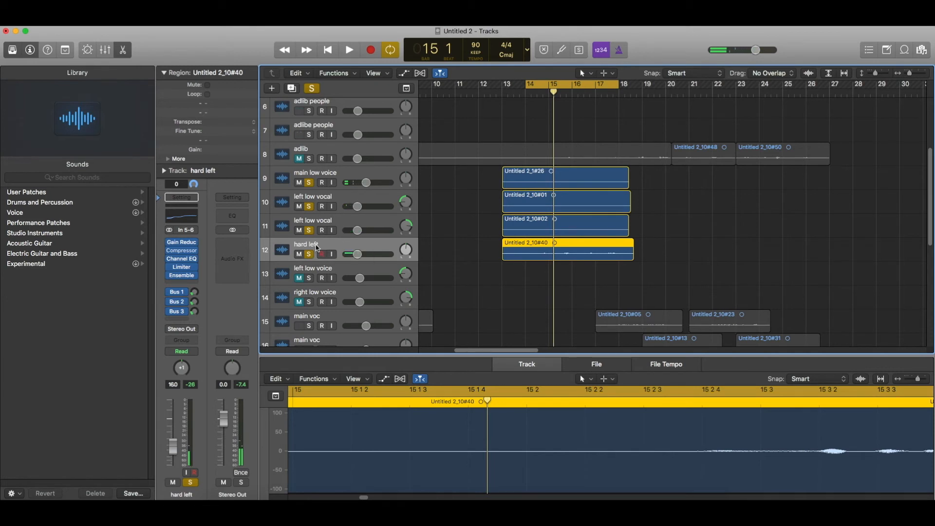
{"action": "key", "text": "space"}
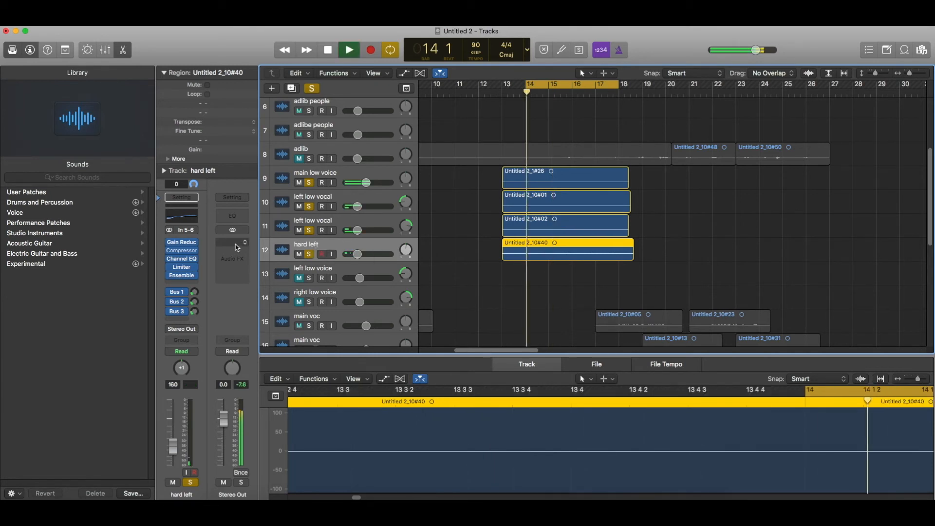
Lower the hard left compressor's Make Up gain to about -6 dB, then check its Channel EQ.
{"action": "left_click", "coordinate": [183, 251]}
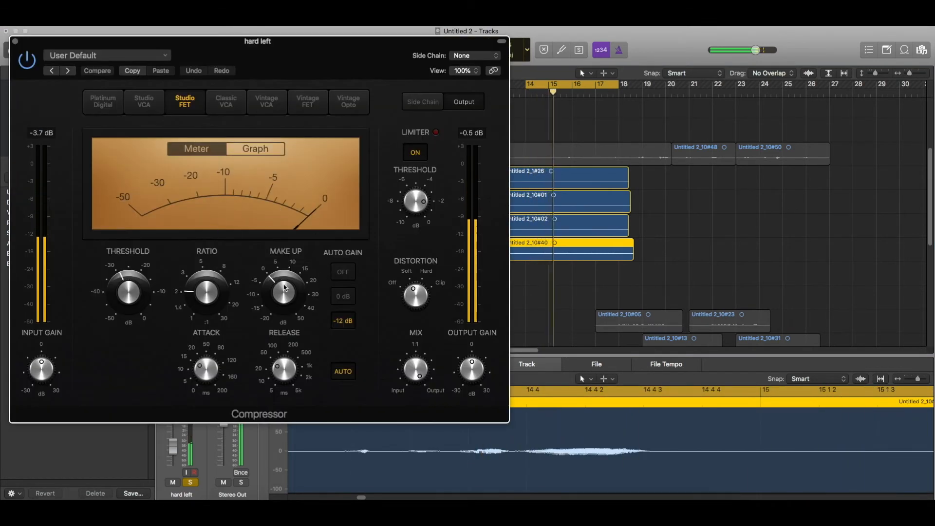
{"action": "left_click_drag", "start_coordinate": [264, 296], "coordinate": [263, 304]}
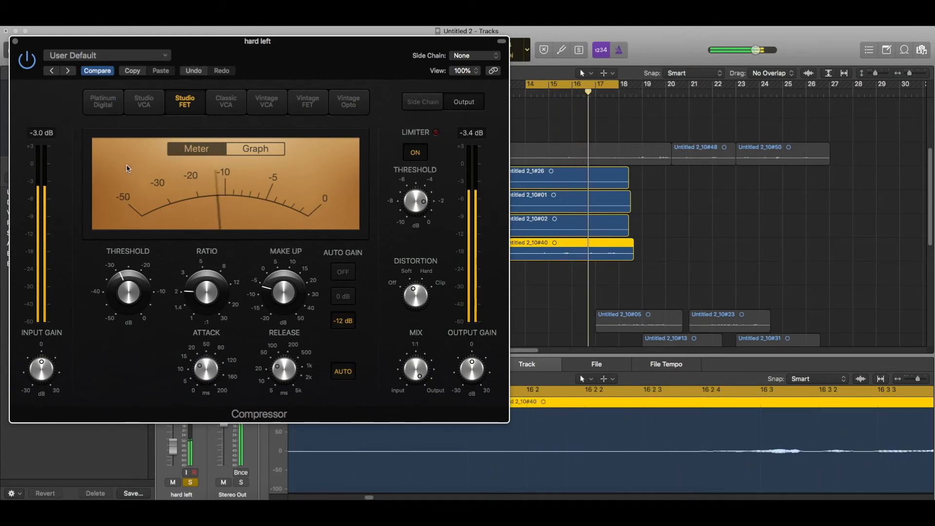
{"action": "left_click", "coordinate": [15, 42]}
{"action": "left_click", "coordinate": [194, 221]}
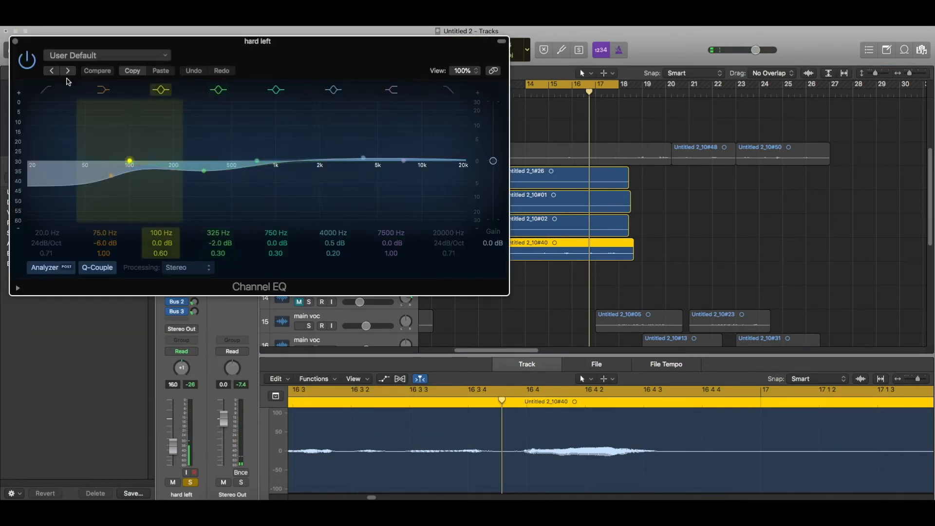
{"action": "left_click", "coordinate": [15, 42]}
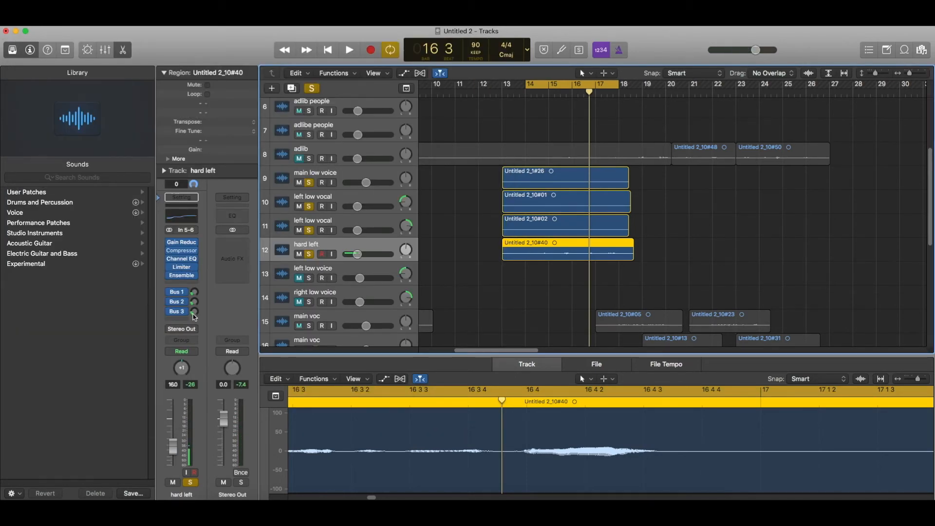
While playing, set hard left's Bus 3 send to -19.0 and pan it to -64.
{"action": "key", "text": "space"}
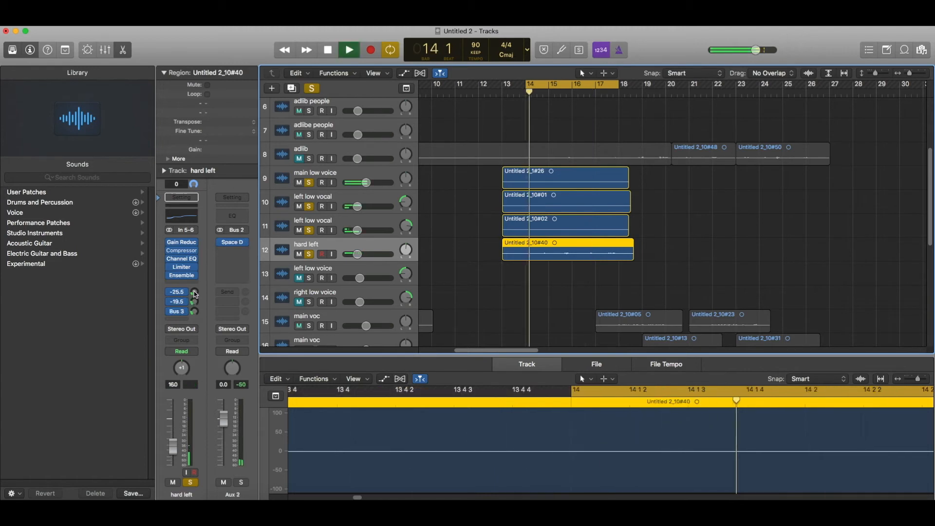
{"action": "left_click", "coordinate": [194, 291]}
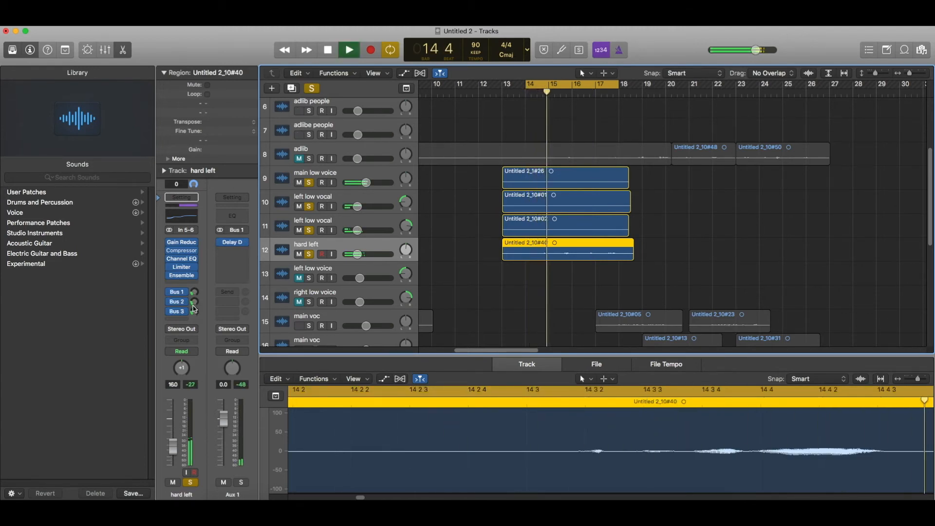
{"action": "left_click", "coordinate": [194, 311]}
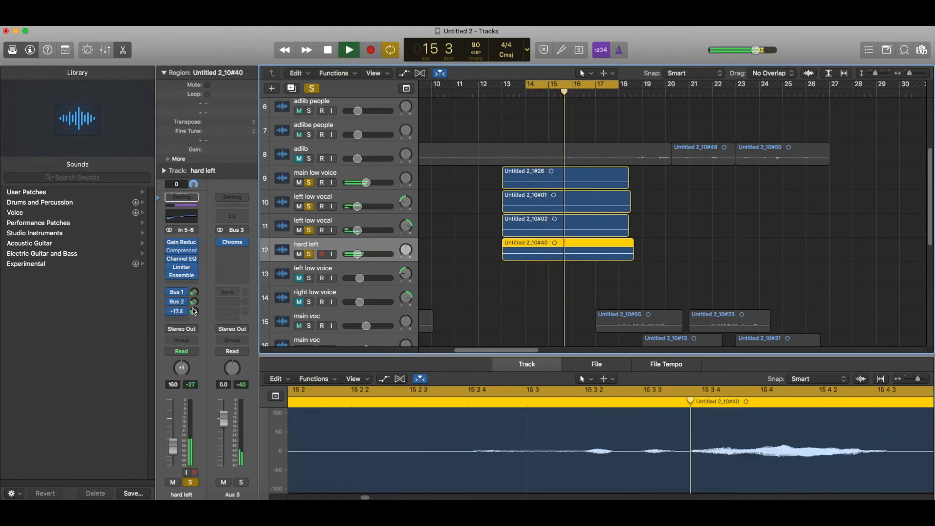
{"action": "left_click_drag", "start_coordinate": [193, 311], "coordinate": [193, 309]}
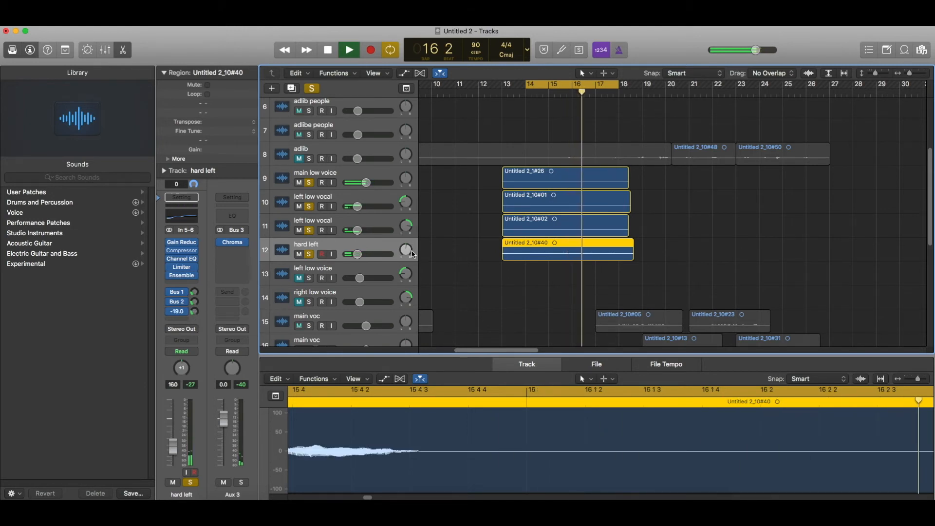
{"action": "left_click_drag", "start_coordinate": [405, 251], "coordinate": [401, 338]}
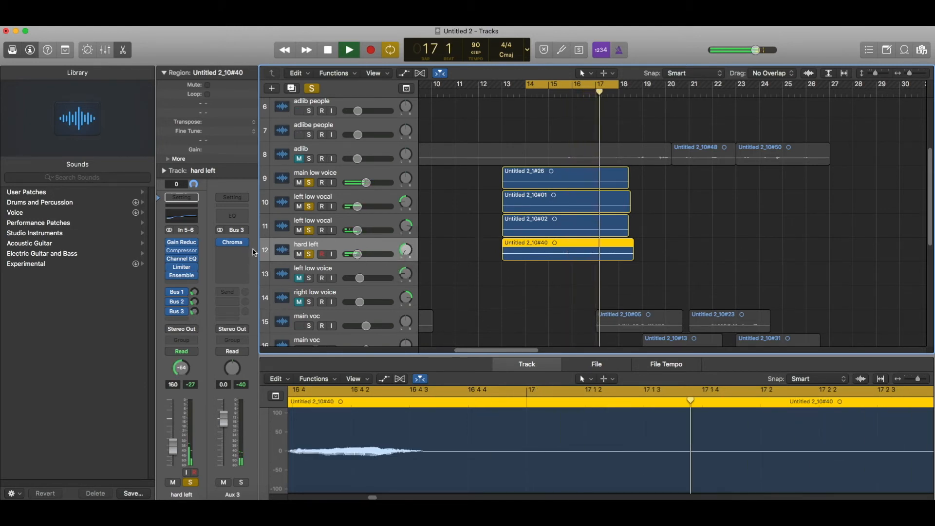
Lower the hard left Limiter gain to -9.5 dB.
{"action": "left_click", "coordinate": [182, 268]}
{"action": "left_click_drag", "start_coordinate": [174, 142], "coordinate": [174, 146]}
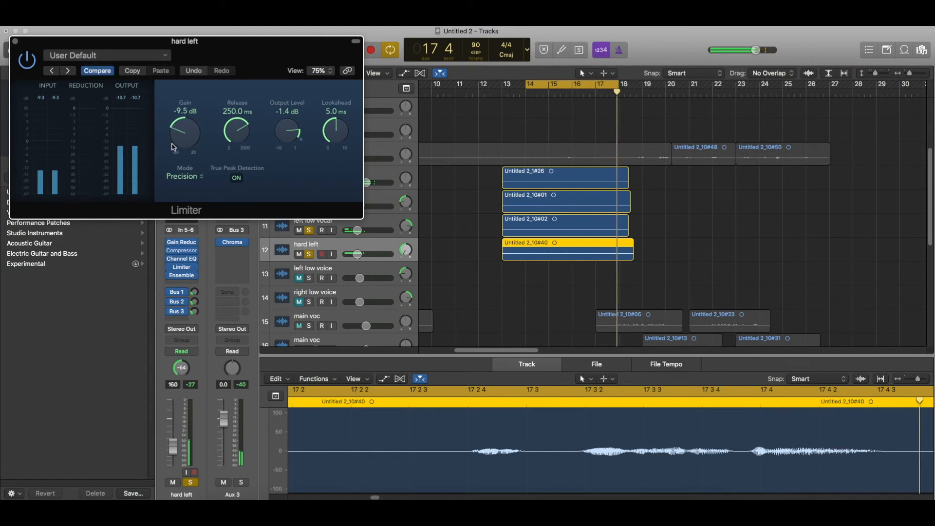
{"action": "left_click", "coordinate": [15, 40]}
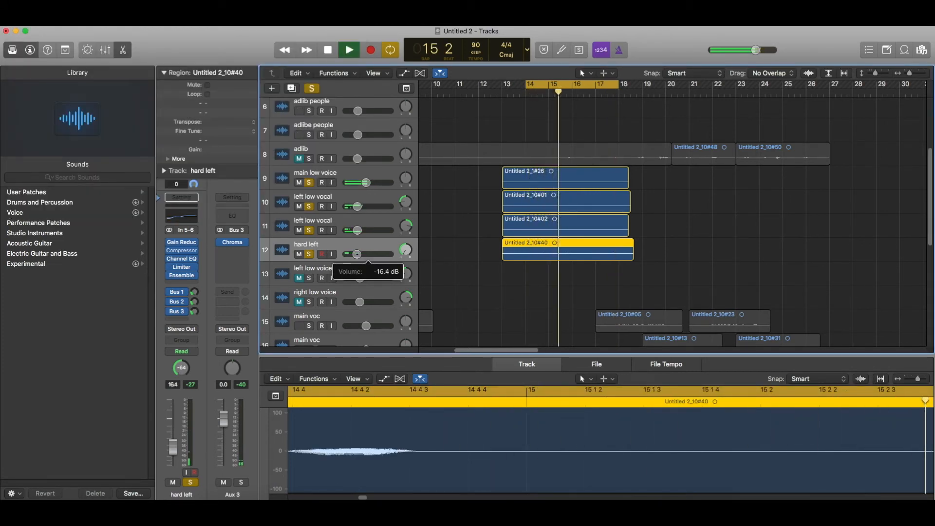
Duplicate the hard left track and turn both hard left tracks down together to -18.0 dB.
{"action": "key", "text": "super+d"}
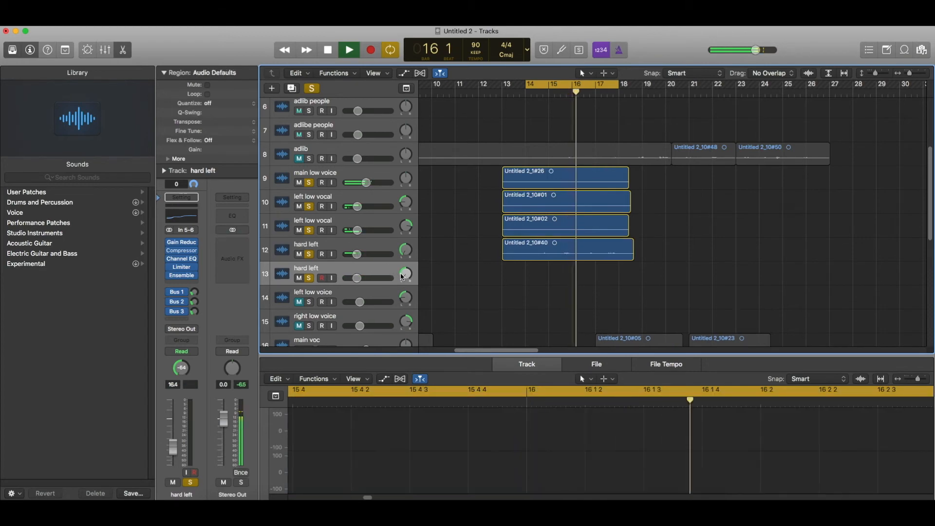
{"action": "left_click_drag", "start_coordinate": [405, 273], "coordinate": [406, 246]}
{"action": "scroll", "coordinate": [542, 284], "scroll_direction": "down", "scroll_amount": 10}
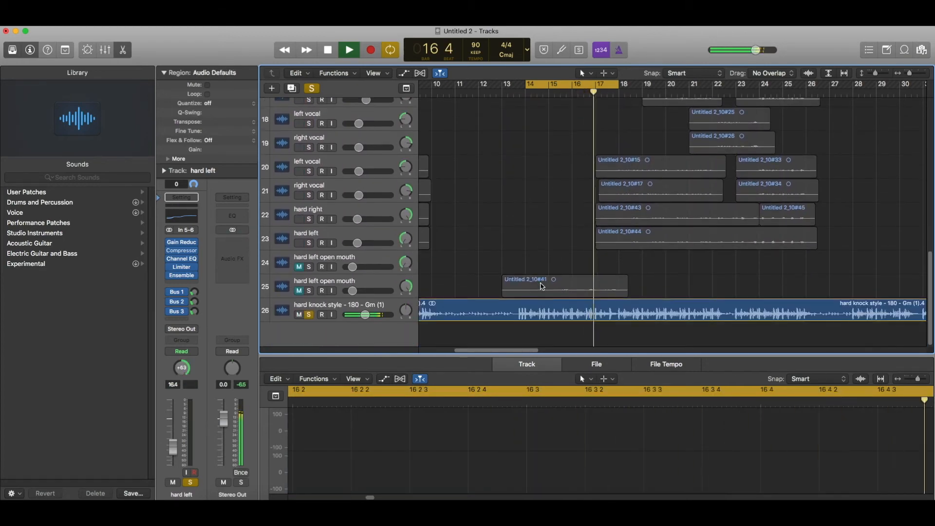
{"action": "left_click_drag", "start_coordinate": [542, 284], "coordinate": [542, 286]}
{"action": "scroll", "coordinate": [542, 286], "scroll_direction": "up", "scroll_amount": 10}
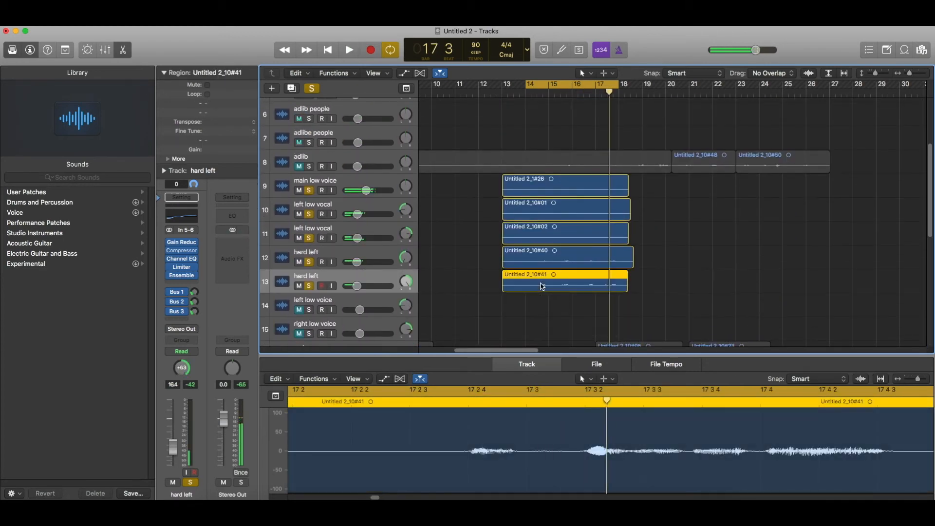
{"action": "left_click", "coordinate": [383, 258], "text": "shift"}
{"action": "left_click_drag", "start_coordinate": [363, 281], "coordinate": [354, 287]}
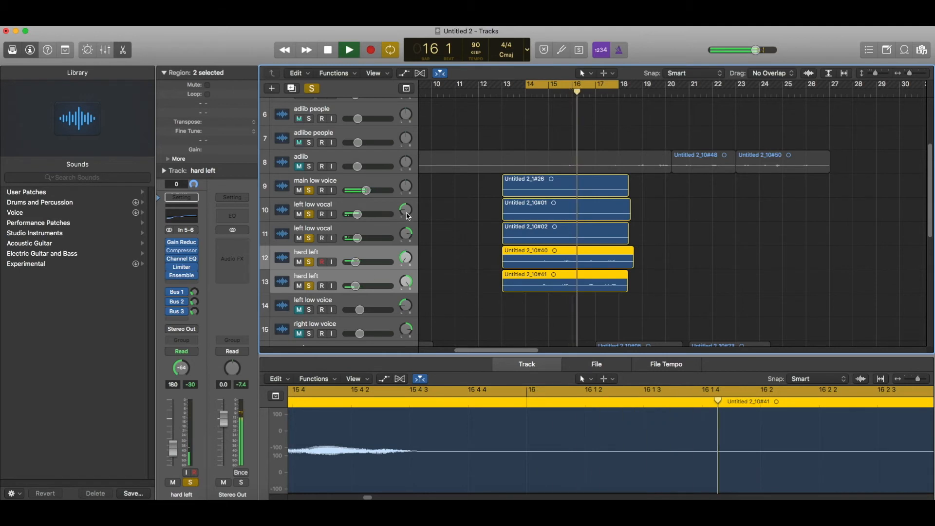
{"action": "left_click", "coordinate": [484, 208]}
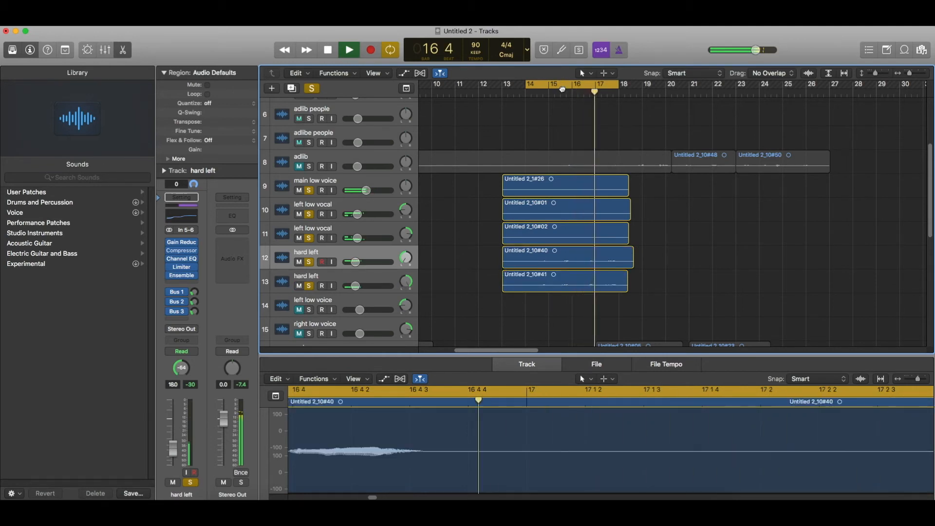
Create Marker 1 over the looped bars, then turn off Cycle and all soloing.
{"action": "left_click_drag", "start_coordinate": [562, 88], "coordinate": [569, 95]}
{"action": "left_click", "coordinate": [607, 86]}
{"action": "scroll", "coordinate": [681, 180], "scroll_direction": "down", "scroll_amount": 6}
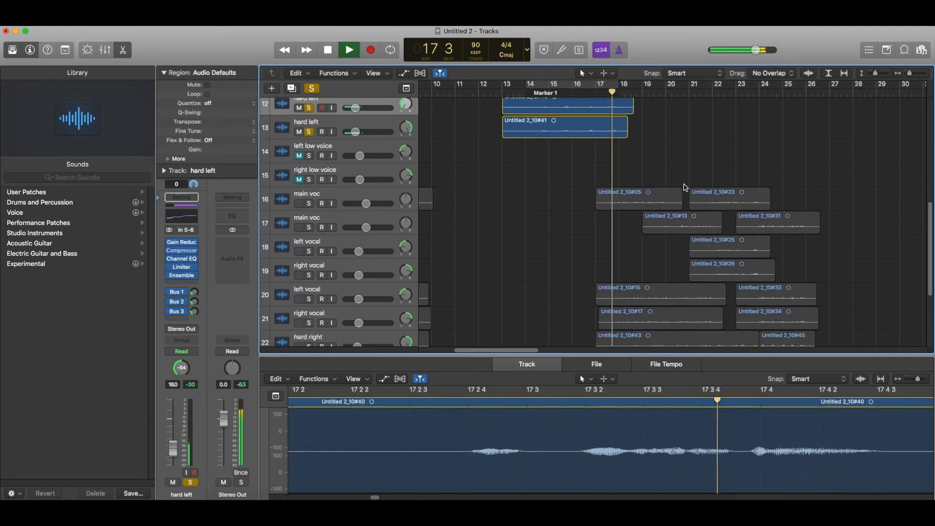
{"action": "scroll", "coordinate": [685, 185], "scroll_direction": "up", "scroll_amount": 2}
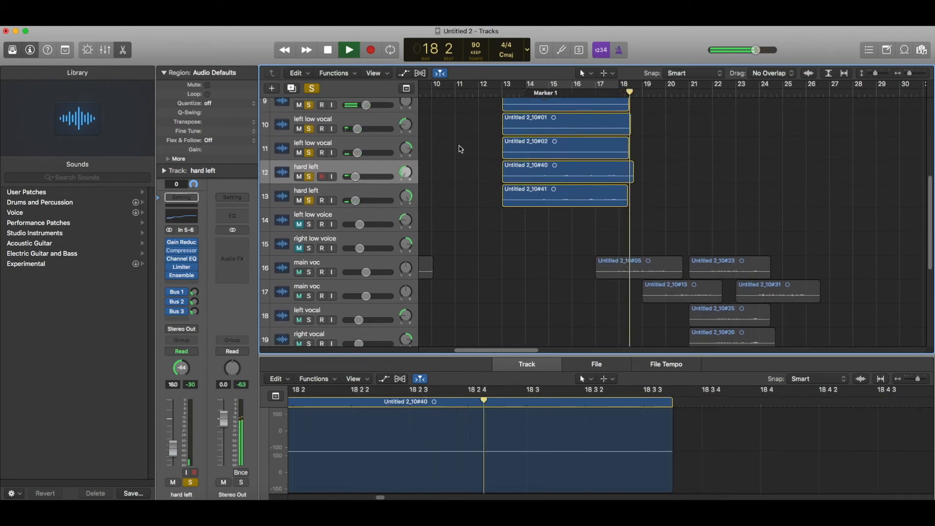
{"action": "left_click", "coordinate": [313, 88]}
{"action": "scroll", "coordinate": [519, 122], "scroll_direction": "up", "scroll_amount": 3}
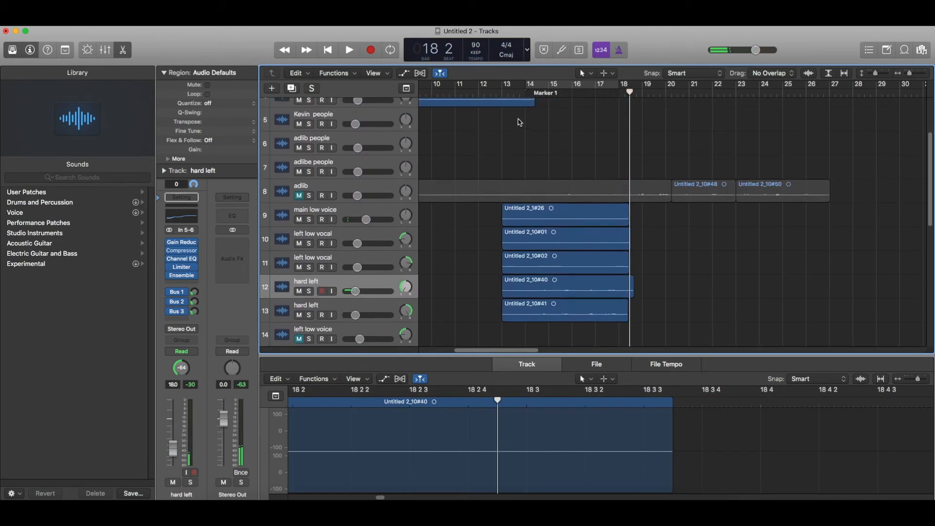
{"action": "left_click", "coordinate": [501, 93]}
{"action": "key", "text": "space"}
{"action": "scroll", "coordinate": [500, 95], "scroll_direction": "down", "scroll_amount": 4}
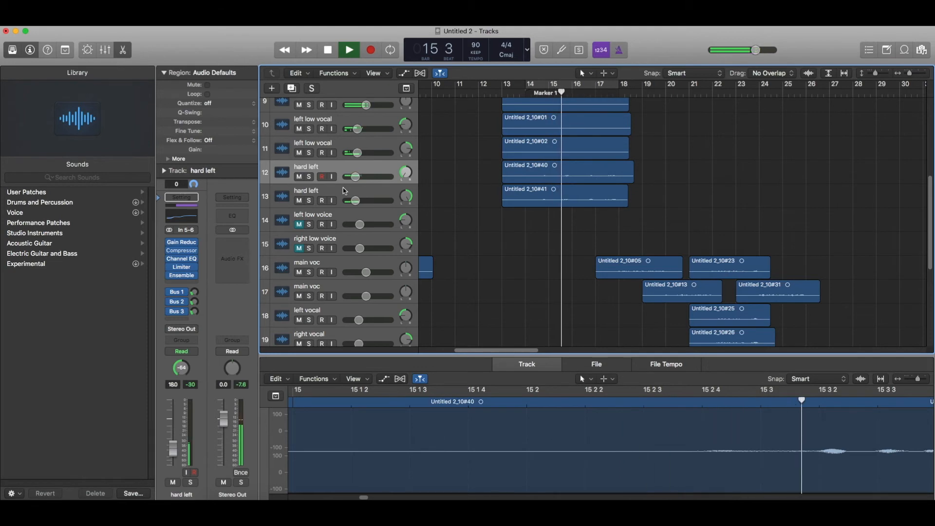
{"action": "scroll", "coordinate": [345, 190], "scroll_direction": "up", "scroll_amount": 3}
{"action": "scroll", "coordinate": [423, 185], "scroll_direction": "down", "scroll_amount": 6}
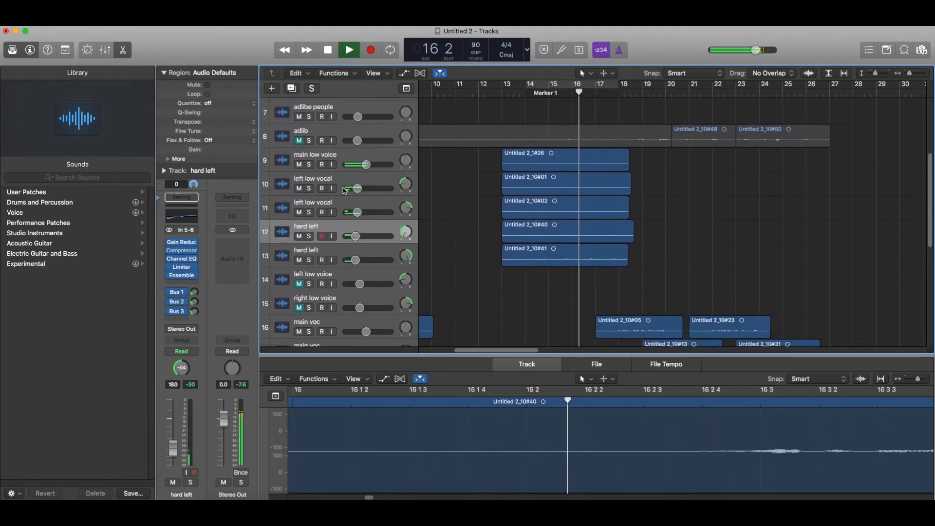
{"action": "scroll", "coordinate": [422, 185], "scroll_direction": "down", "scroll_amount": 3}
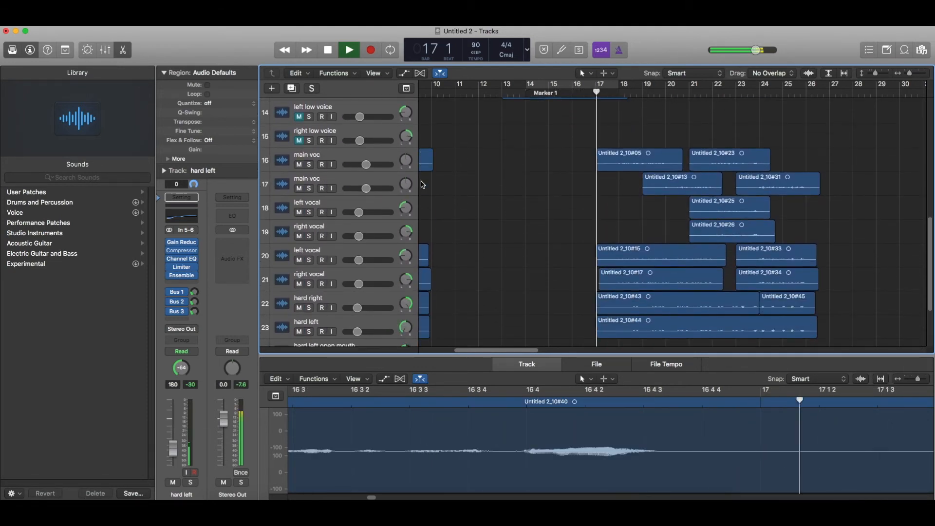
{"action": "scroll", "coordinate": [423, 185], "scroll_direction": "up", "scroll_amount": 5}
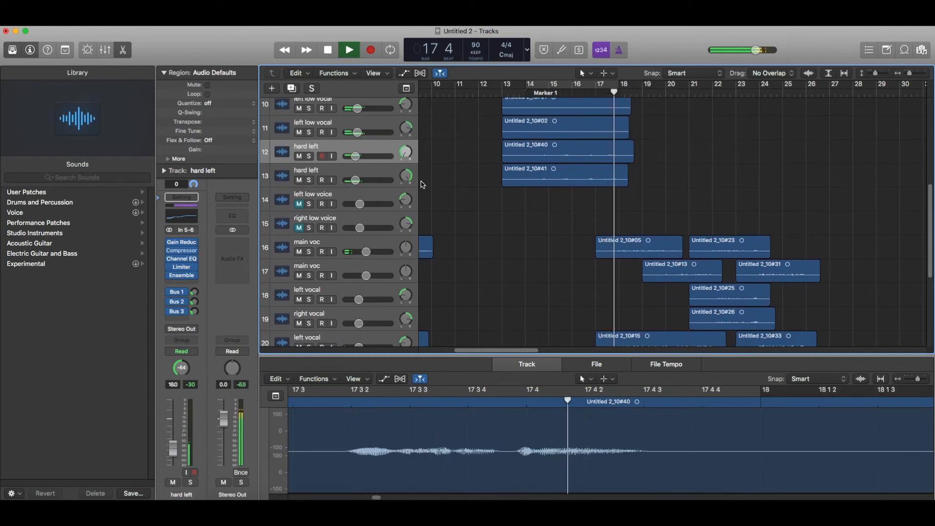
{"action": "scroll", "coordinate": [422, 185], "scroll_direction": "up", "scroll_amount": 2}
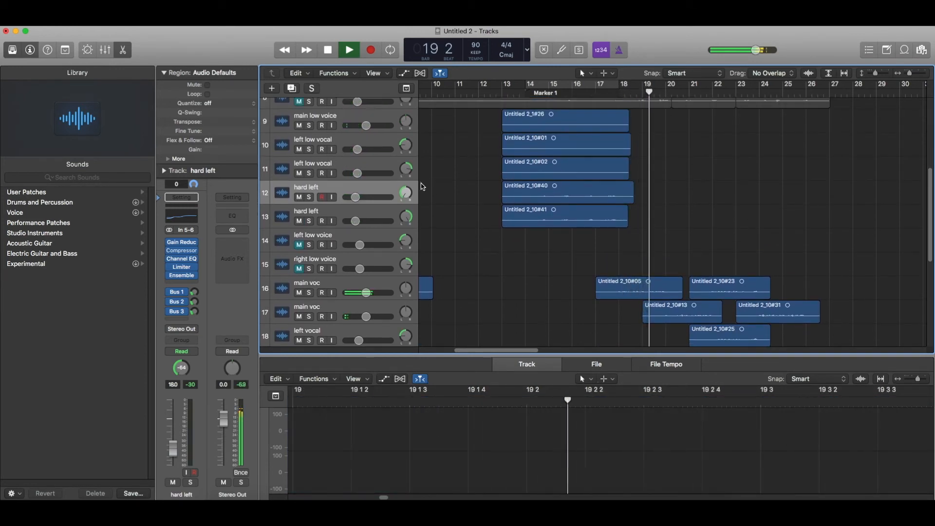
{"action": "scroll", "coordinate": [438, 194], "scroll_direction": "down", "scroll_amount": 8}
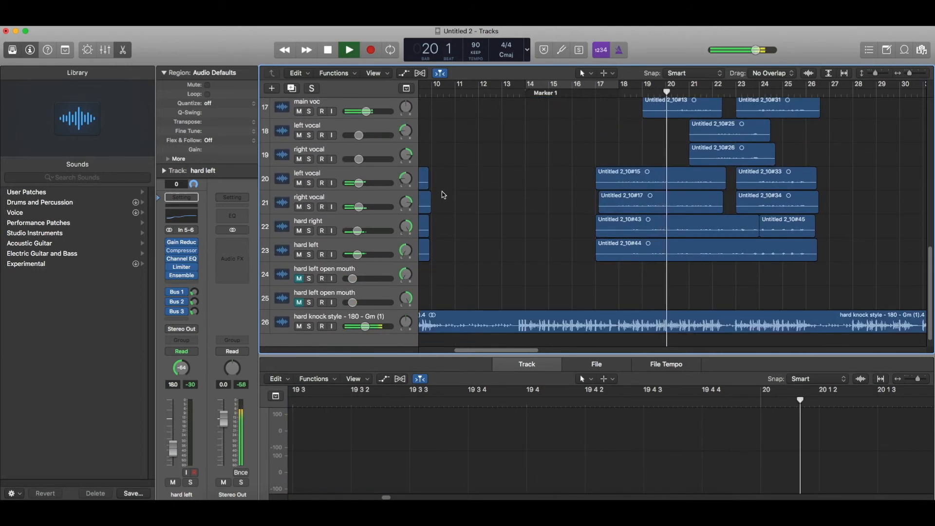
{"action": "scroll", "coordinate": [442, 211], "scroll_direction": "up", "scroll_amount": 2}
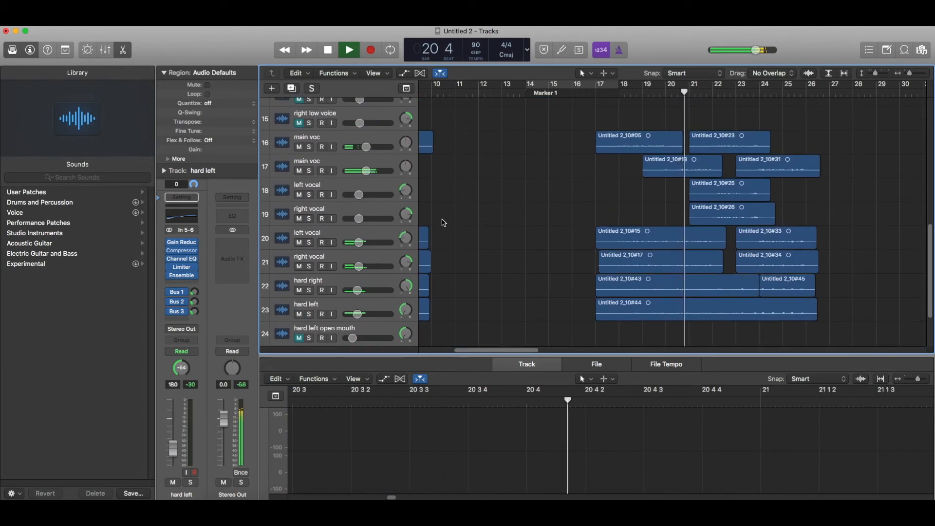
{"action": "scroll", "coordinate": [483, 321], "scroll_direction": "left", "scroll_amount": 6}
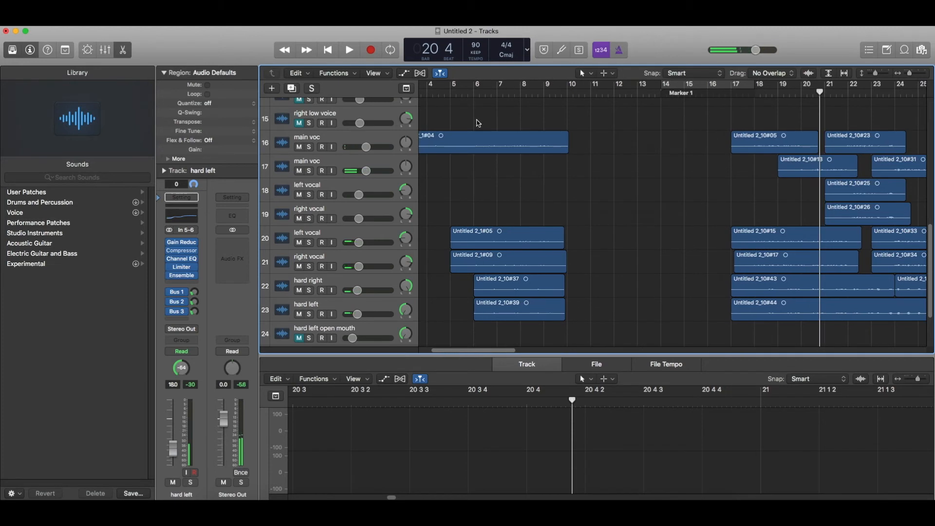
Audition the mix from bar 6 and again from bar 18.
{"action": "left_click", "coordinate": [476, 93]}
{"action": "key", "text": "space"}
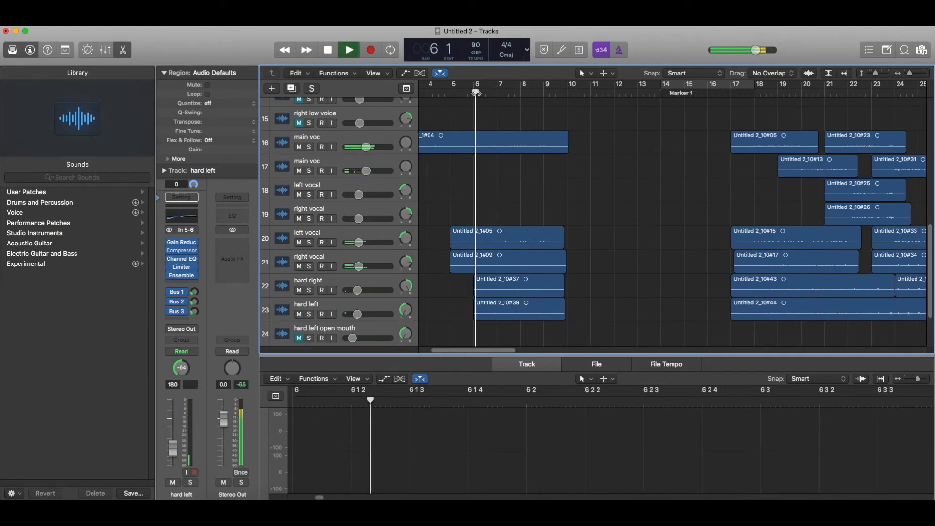
{"action": "left_click", "coordinate": [371, 137]}
{"action": "key", "text": "space"}
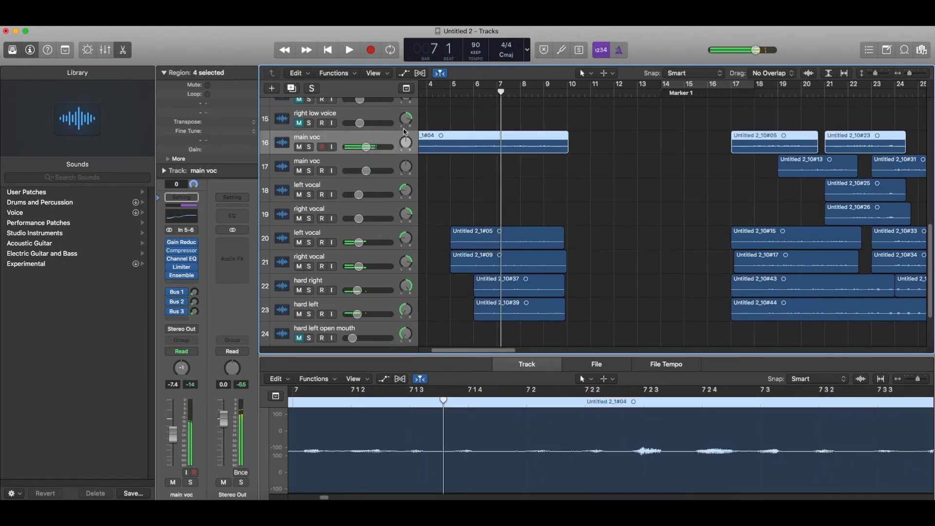
{"action": "left_click", "coordinate": [754, 93]}
{"action": "key", "text": "space"}
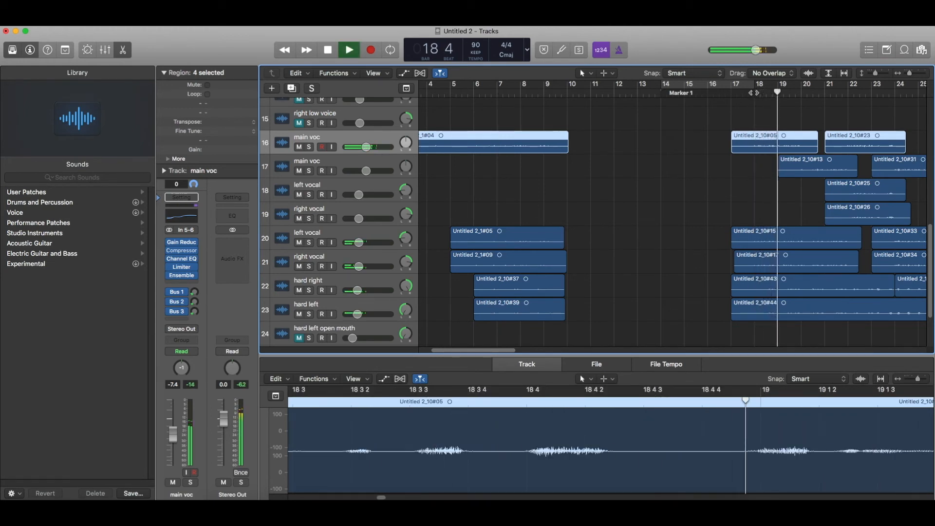
{"action": "key", "text": "space"}
Play from bar 13 and raise the main low voice volume to -2.1 dB.
{"action": "scroll", "coordinate": [682, 92], "scroll_direction": "up", "scroll_amount": 5}
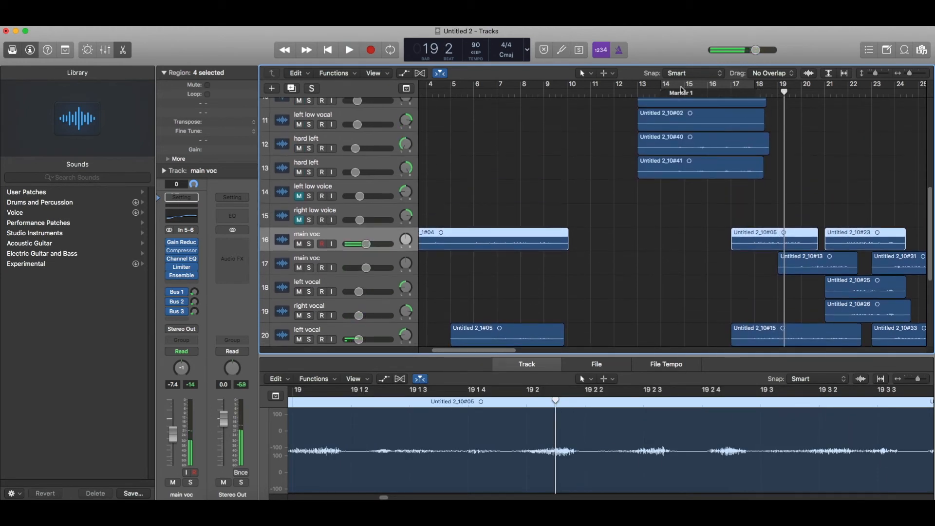
{"action": "left_click", "coordinate": [652, 92]}
{"action": "scroll", "coordinate": [656, 92], "scroll_direction": "up", "scroll_amount": 3}
{"action": "key", "text": "space"}
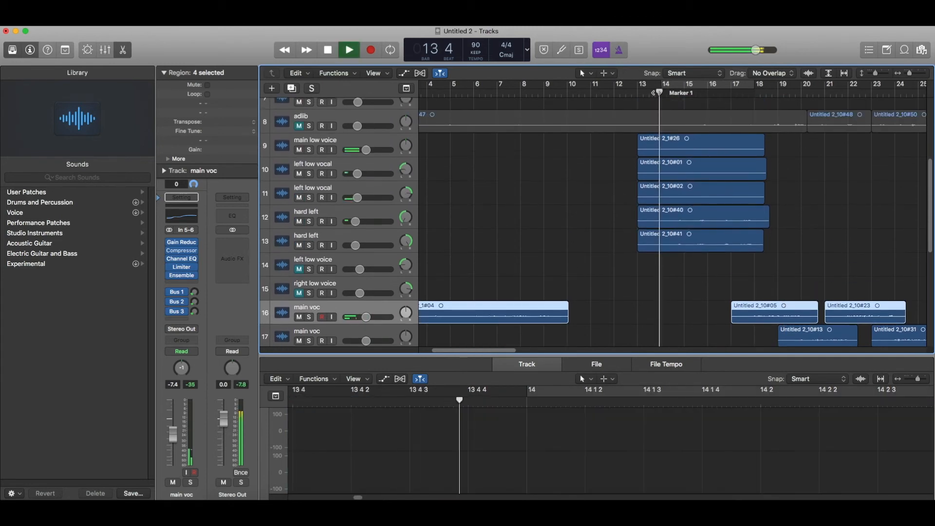
{"action": "left_click", "coordinate": [370, 141]}
{"action": "left_click_drag", "start_coordinate": [366, 150], "coordinate": [376, 150]}
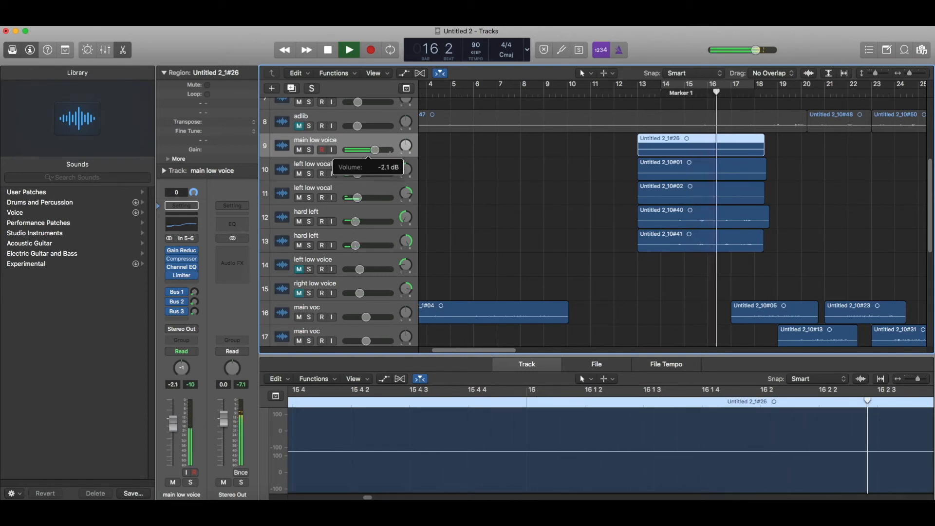
Set the main low voice Limiter gain to -5.0 dB while looping Marker 1.
{"action": "left_click", "coordinate": [184, 276]}
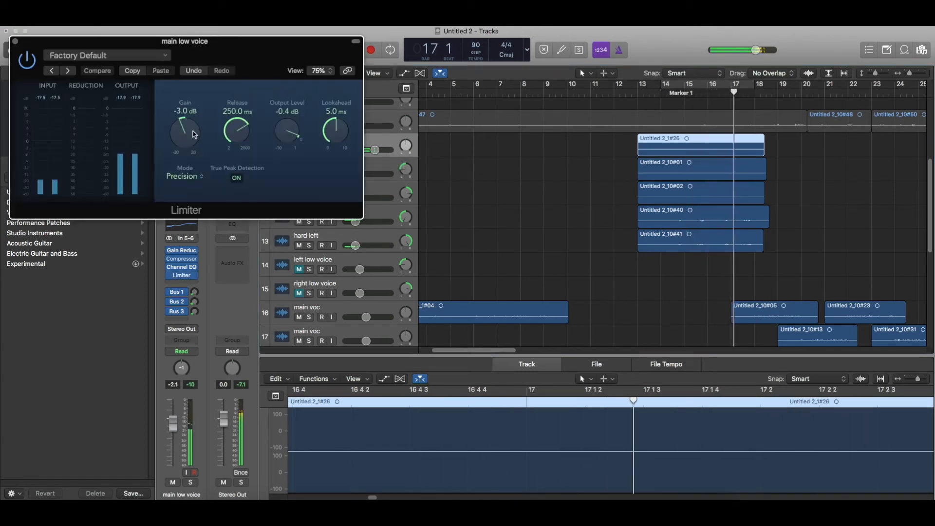
{"action": "left_click_drag", "start_coordinate": [193, 133], "coordinate": [192, 146]}
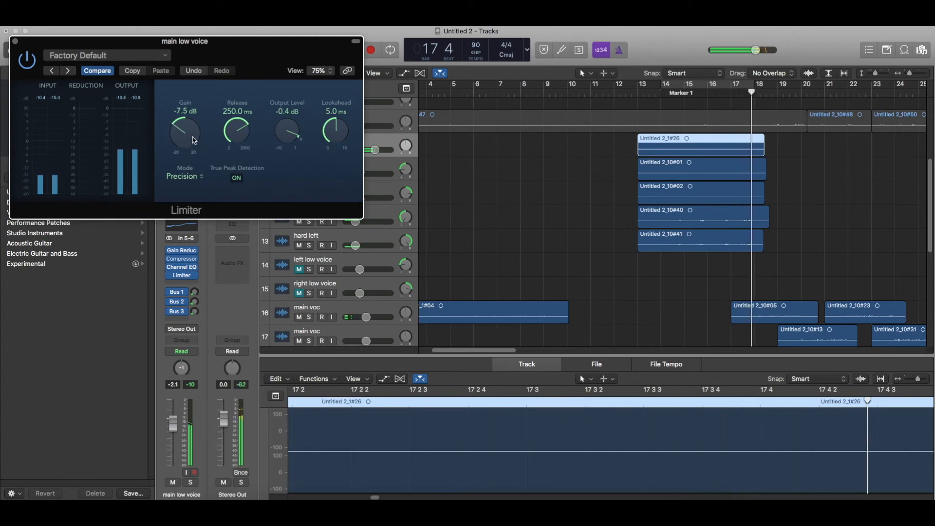
{"action": "left_click_drag", "start_coordinate": [295, 140], "coordinate": [295, 145]}
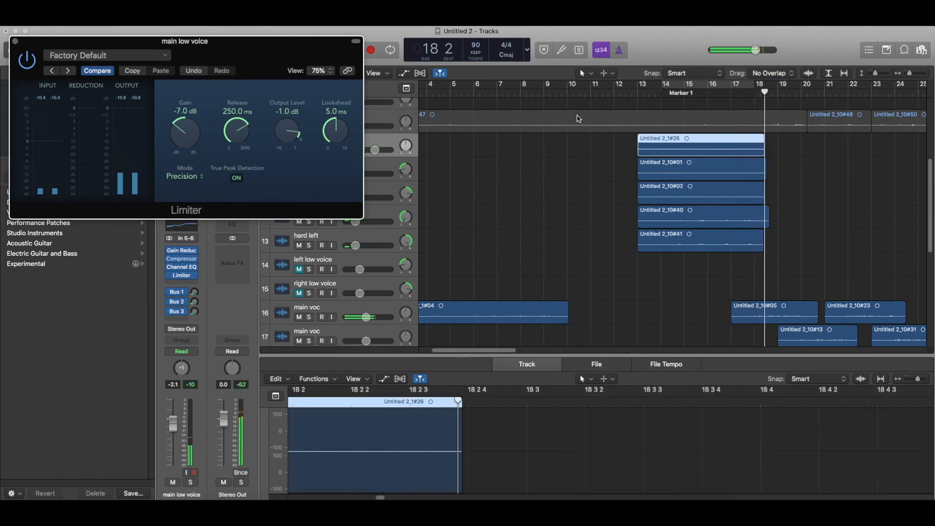
{"action": "left_click", "coordinate": [667, 99]}
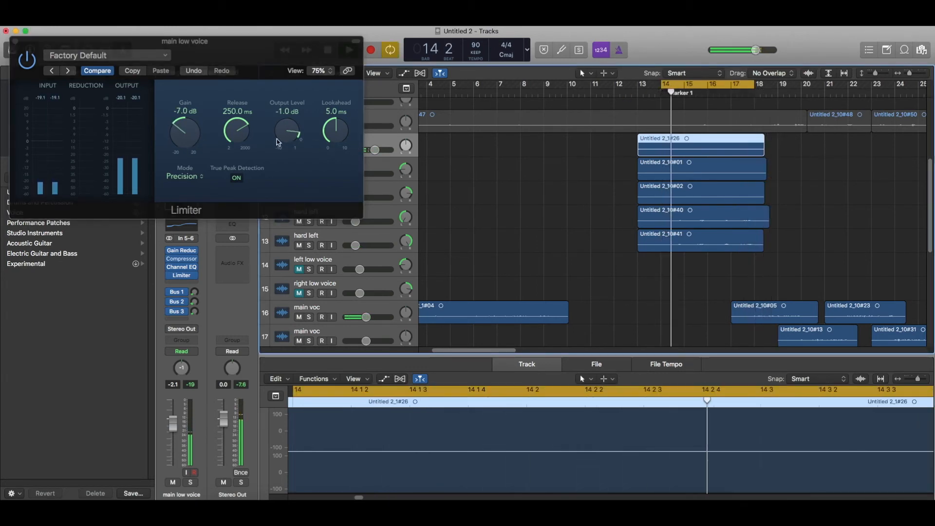
{"action": "left_click_drag", "start_coordinate": [293, 134], "coordinate": [293, 130]}
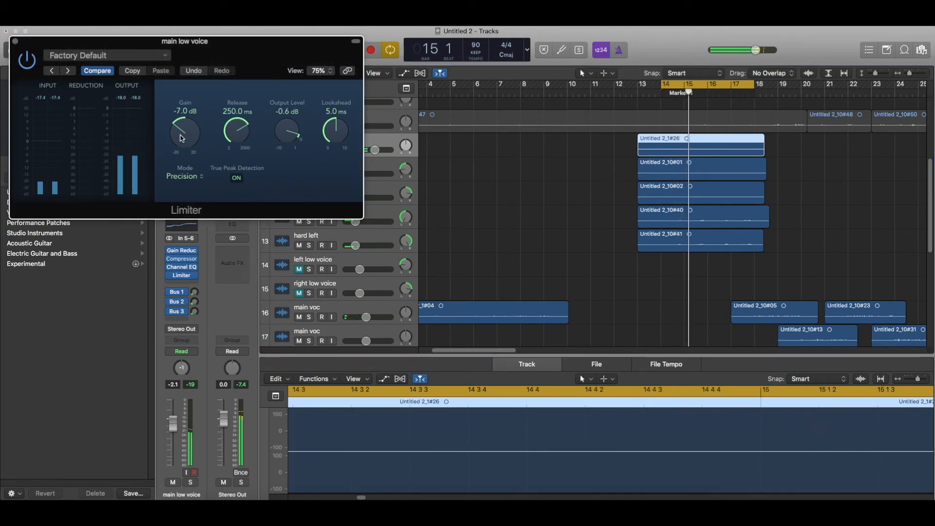
{"action": "left_click_drag", "start_coordinate": [180, 138], "coordinate": [181, 127]}
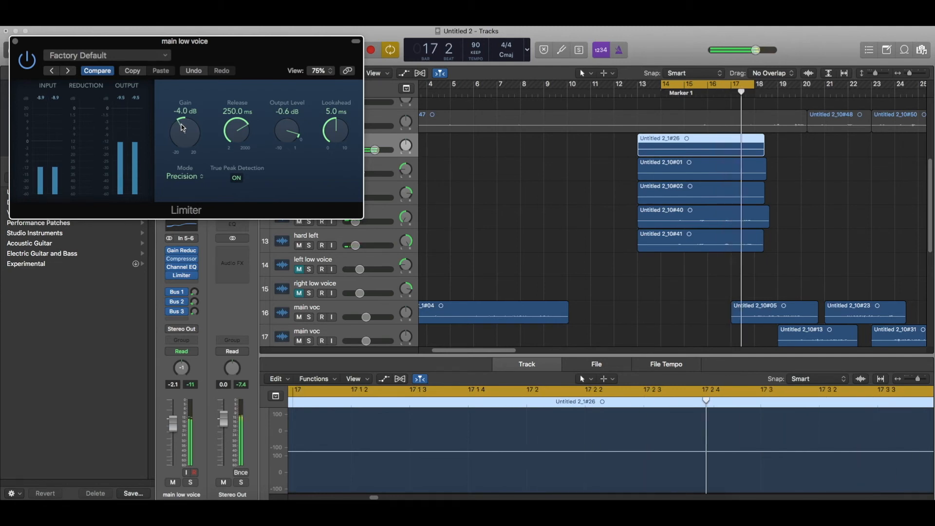
{"action": "left_click_drag", "start_coordinate": [181, 128], "coordinate": [183, 134]}
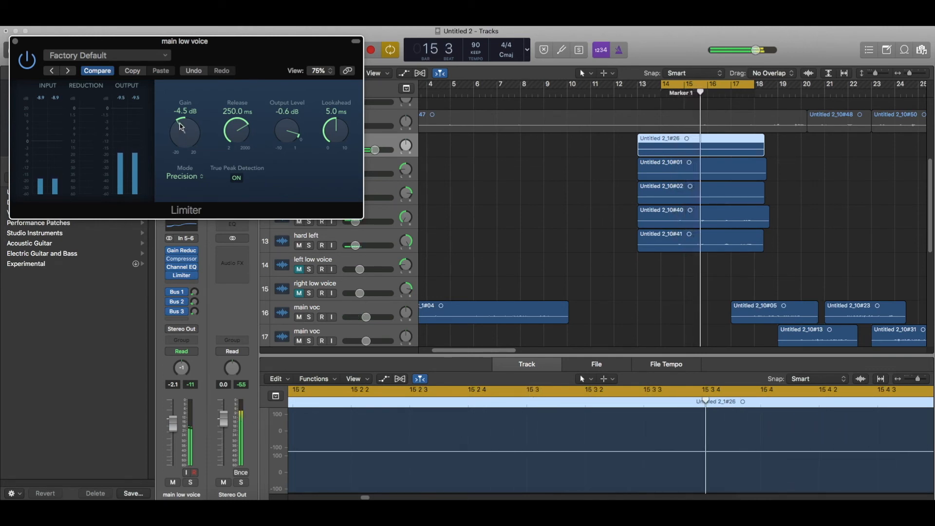
{"action": "left_click_drag", "start_coordinate": [179, 123], "coordinate": [178, 125]}
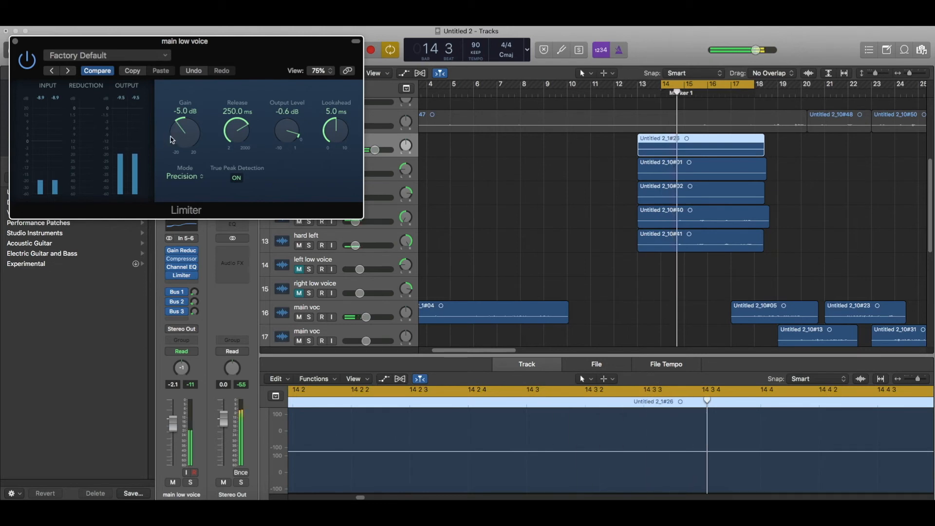
{"action": "left_click", "coordinate": [13, 40]}
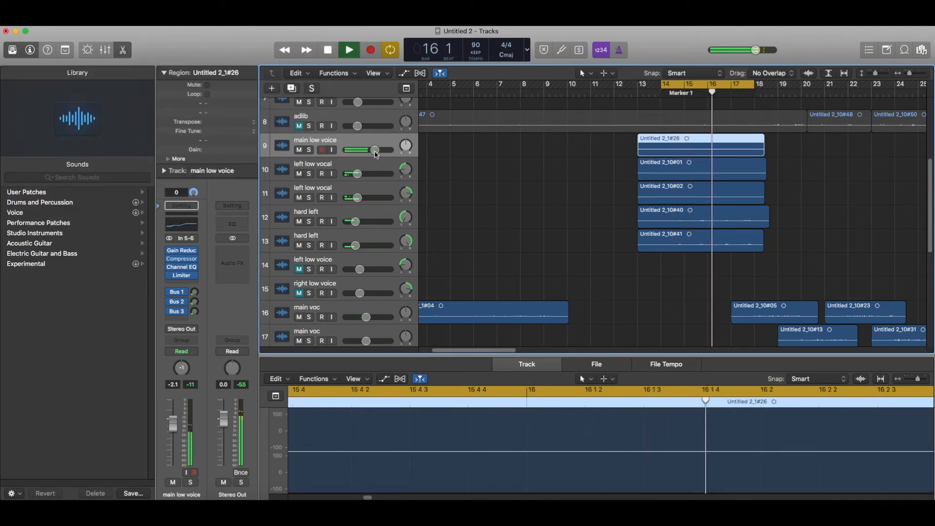
Set both left low vocal tracks to -11.2 dB together.
{"action": "left_click", "coordinate": [368, 172]}
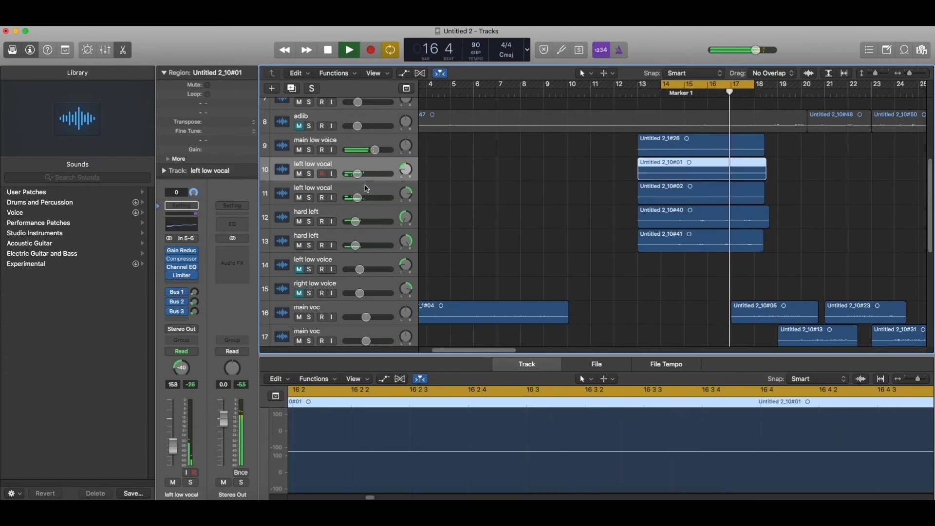
{"action": "left_click", "coordinate": [366, 188], "text": "shift"}
{"action": "left_click_drag", "start_coordinate": [357, 198], "coordinate": [362, 198]}
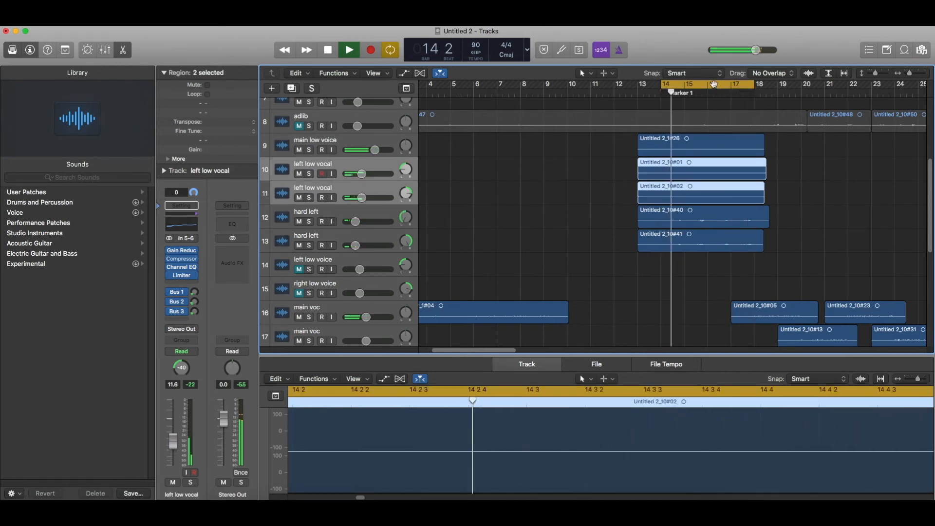
Turn off looping and raise both hard left tracks together to -14.6 dB.
{"action": "key", "text": "c"}
{"action": "left_click", "coordinate": [834, 154]}
{"action": "scroll", "coordinate": [833, 153], "scroll_direction": "down", "scroll_amount": 5}
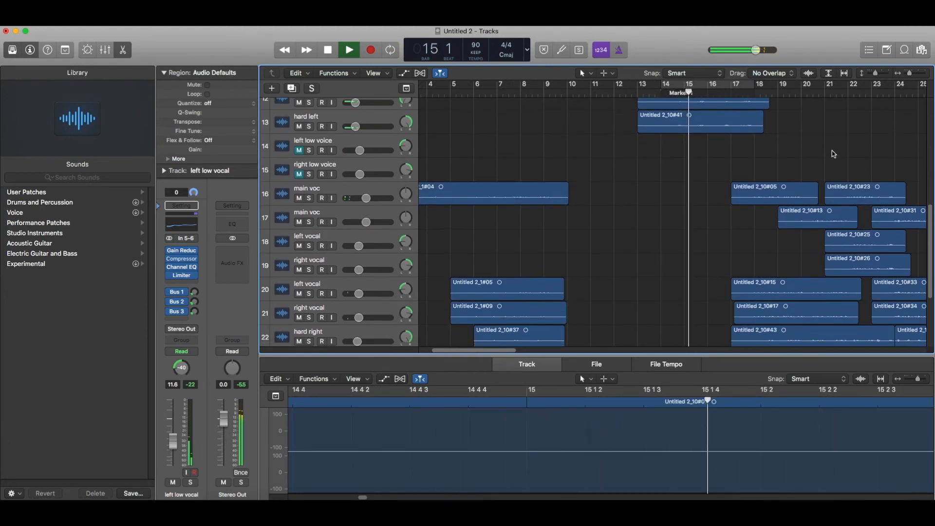
{"action": "scroll", "coordinate": [524, 151], "scroll_direction": "up", "scroll_amount": 2}
{"action": "left_click", "coordinate": [385, 153]}
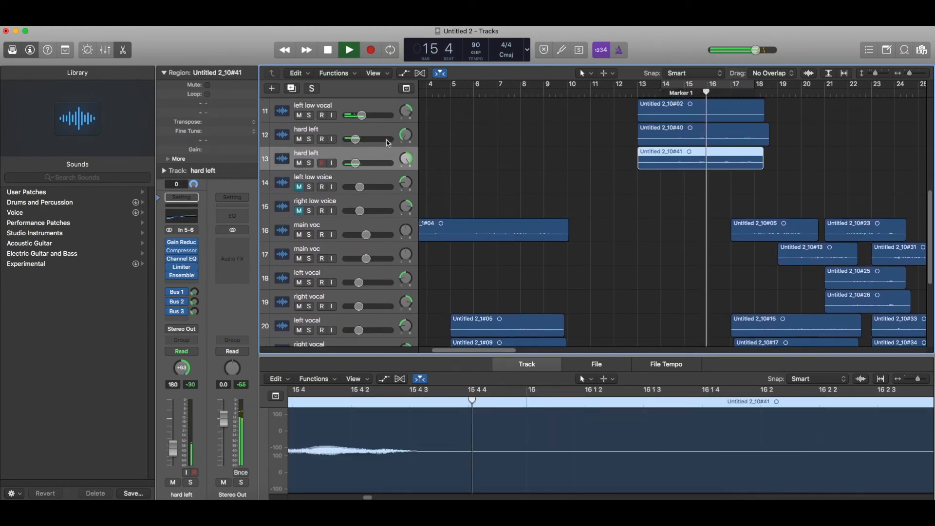
{"action": "left_click", "coordinate": [386, 132], "text": "shift"}
{"action": "left_click_drag", "start_coordinate": [355, 139], "coordinate": [359, 139]}
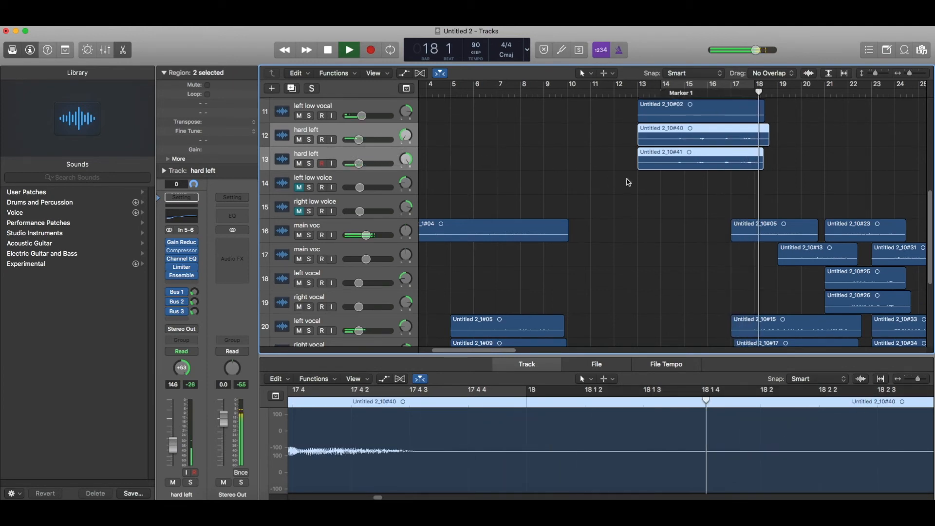
Replay from Marker 1 and set the main low voice volume to -2.6 dB.
{"action": "scroll", "coordinate": [459, 173], "scroll_direction": "up", "scroll_amount": 3}
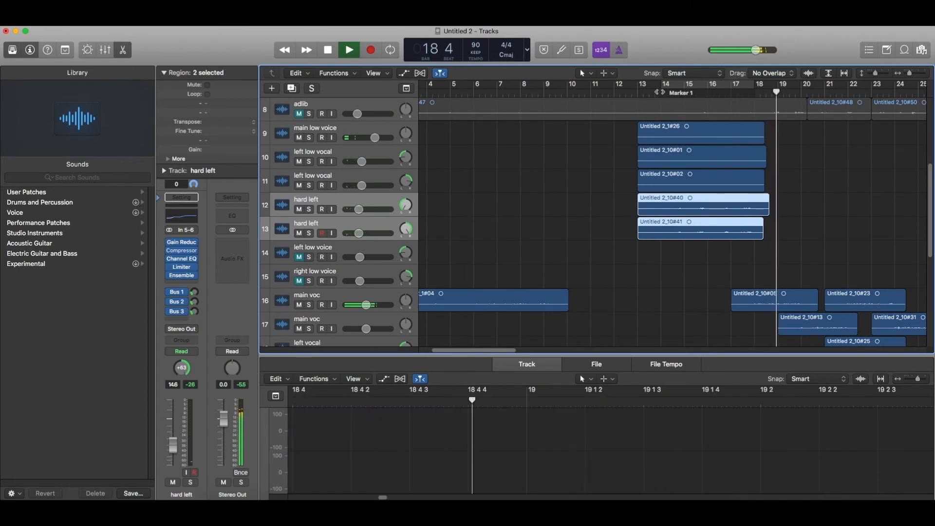
{"action": "key", "text": "space"}
{"action": "left_click", "coordinate": [661, 94]}
{"action": "key", "text": "space"}
{"action": "left_click_drag", "start_coordinate": [371, 137], "coordinate": [375, 139]}
{"action": "key", "text": "space"}
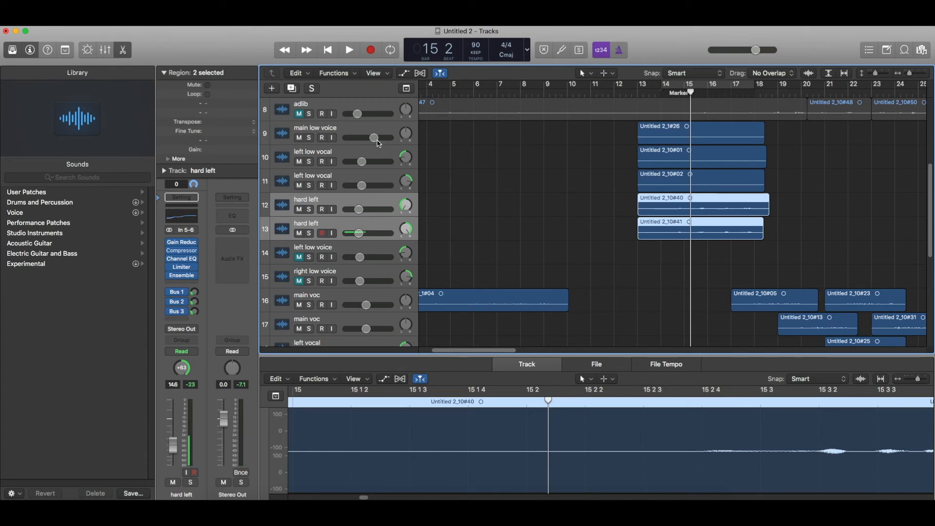
Play back the Marker 1 section to hear the new levels.
{"action": "key", "text": "space"}
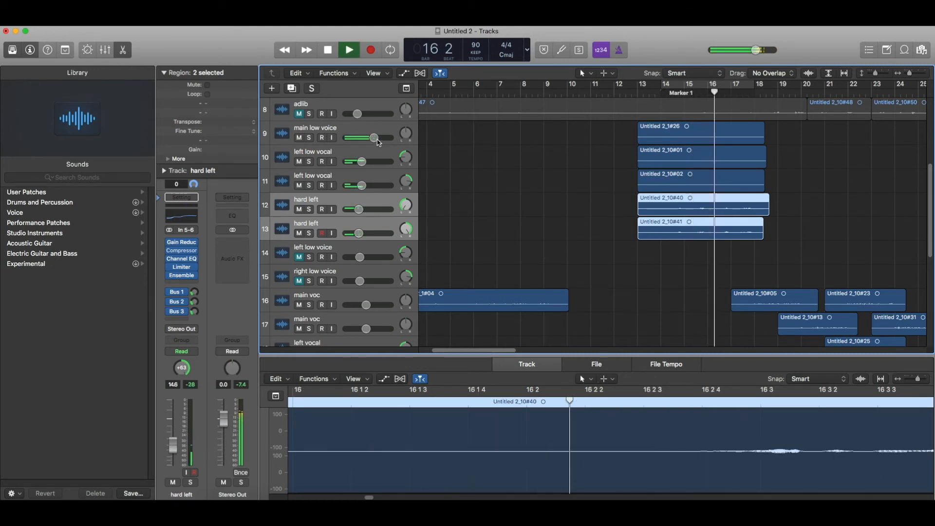
{"action": "scroll", "coordinate": [425, 184], "scroll_direction": "up", "scroll_amount": 6}
{"action": "scroll", "coordinate": [426, 185], "scroll_direction": "up", "scroll_amount": 2}
{"action": "scroll", "coordinate": [426, 184], "scroll_direction": "down", "scroll_amount": 4}
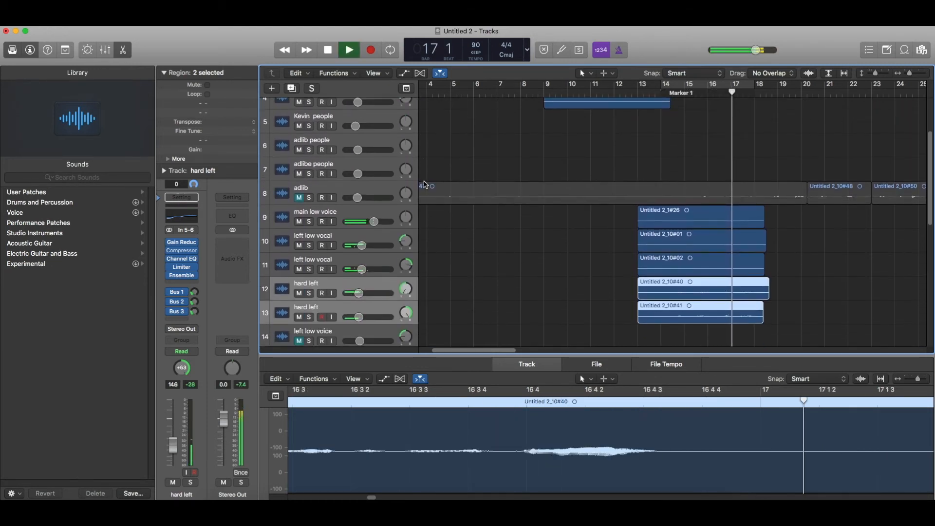
{"action": "scroll", "coordinate": [426, 185], "scroll_direction": "up", "scroll_amount": 4}
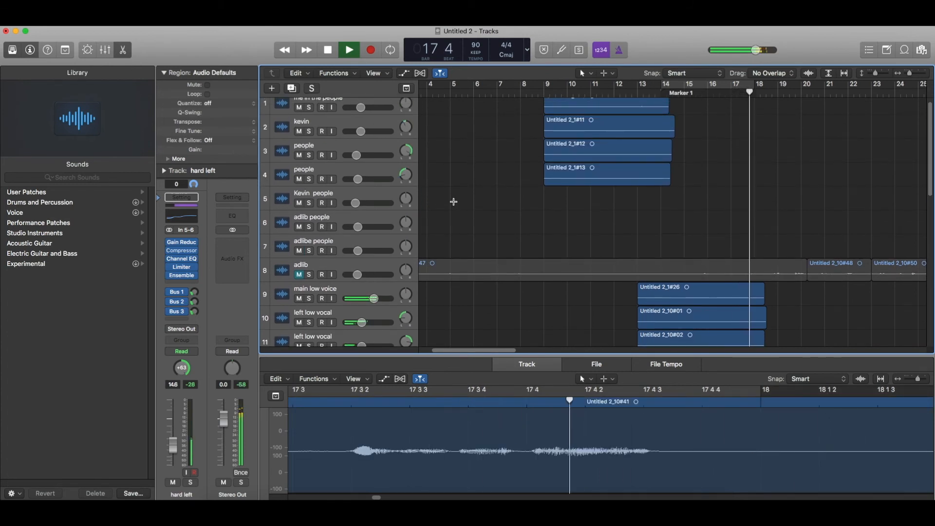
Delete the unused people and low voice tracks.
{"action": "scroll", "coordinate": [455, 200], "scroll_direction": "down", "scroll_amount": 6}
{"action": "key", "text": "space"}
{"action": "left_click", "coordinate": [383, 195]}
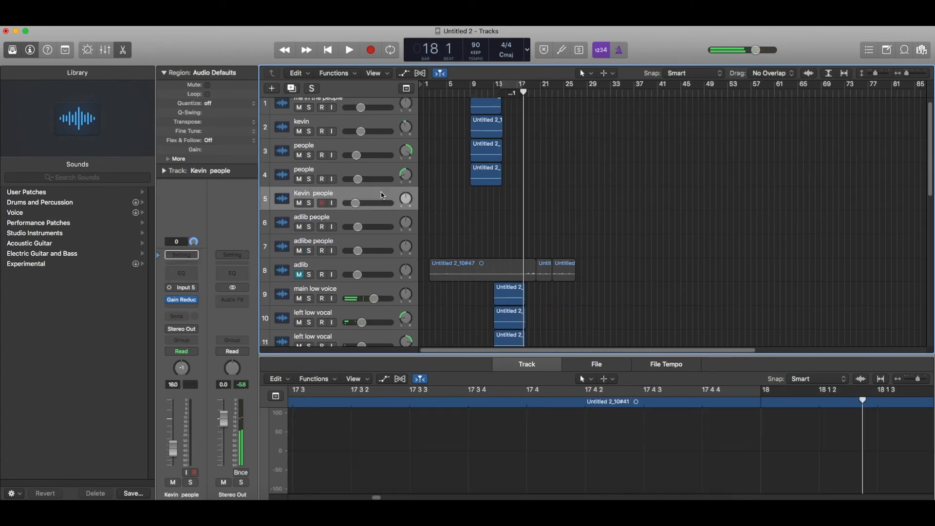
{"action": "key", "text": "super+BackSpace"}
{"action": "key", "text": "super+BackSpace"}
{"action": "key", "text": "super+BackSpace"}
{"action": "scroll", "coordinate": [539, 236], "scroll_direction": "down", "scroll_amount": 5}
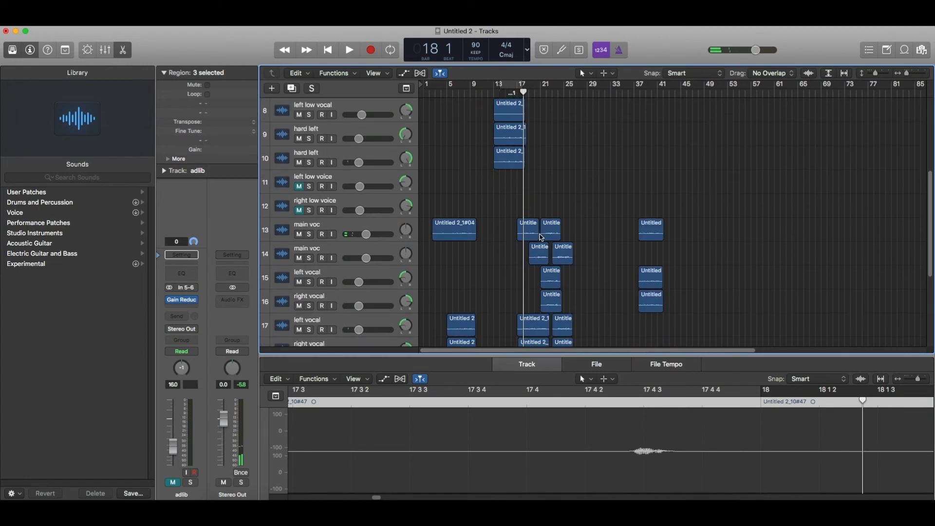
{"action": "left_click", "coordinate": [344, 189]}
{"action": "key", "text": "super+BackSpace"}
{"action": "key", "text": "super+BackSpace"}
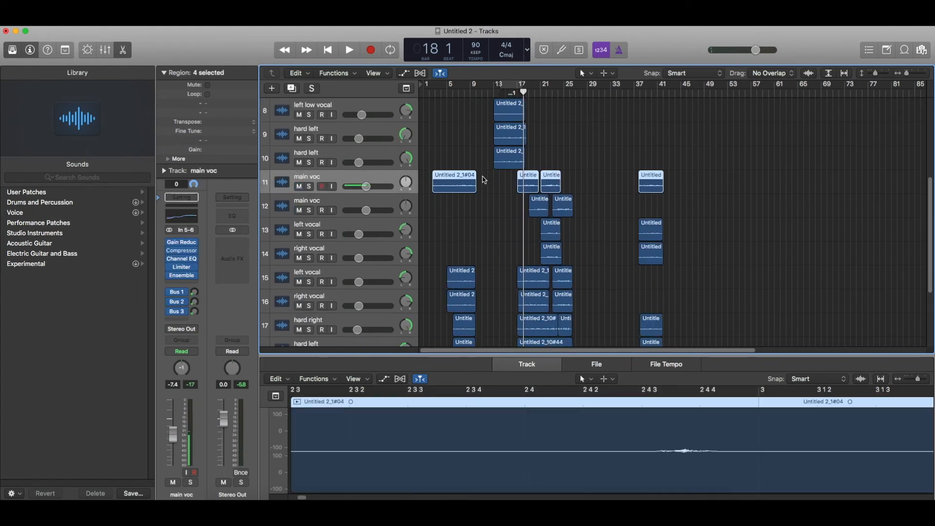
{"action": "scroll", "coordinate": [483, 193], "scroll_direction": "up", "scroll_amount": 5}
Move the adlib track to the top and audition it soloed from the song start.
{"action": "left_click_drag", "start_coordinate": [360, 207], "coordinate": [366, 58]}
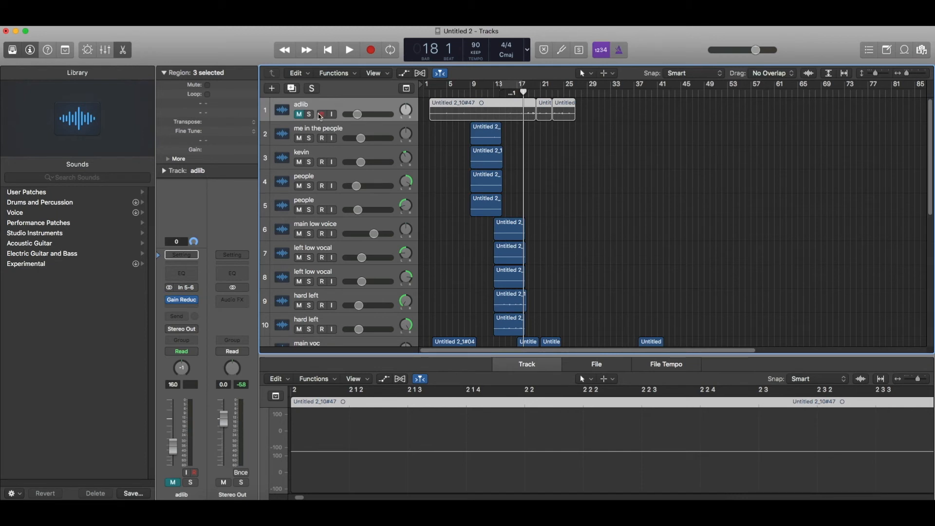
{"action": "left_click", "coordinate": [310, 115]}
{"action": "left_click", "coordinate": [427, 92]}
{"action": "key", "text": "space"}
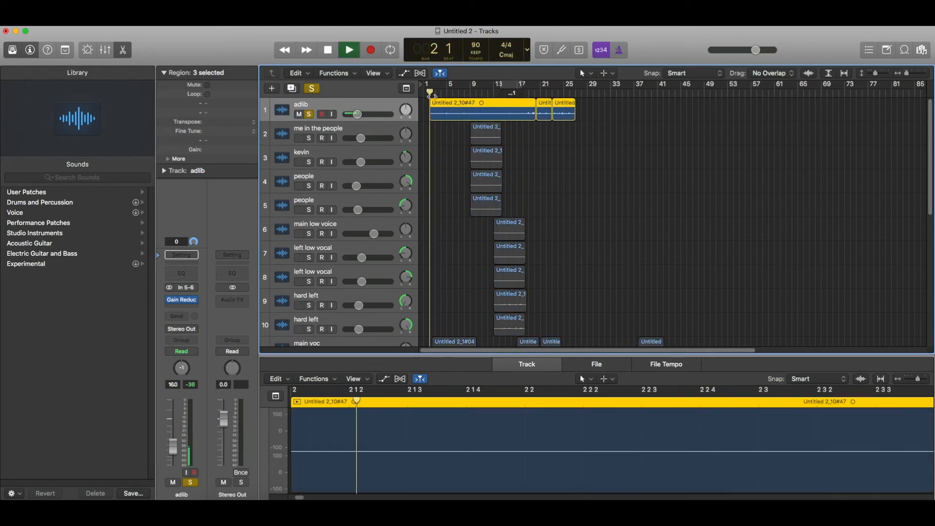
{"action": "left_click", "coordinate": [310, 116]}
{"action": "scroll", "coordinate": [508, 216], "scroll_direction": "down", "scroll_amount": 5}
{"action": "scroll", "coordinate": [459, 222], "scroll_direction": "up", "scroll_amount": 5}
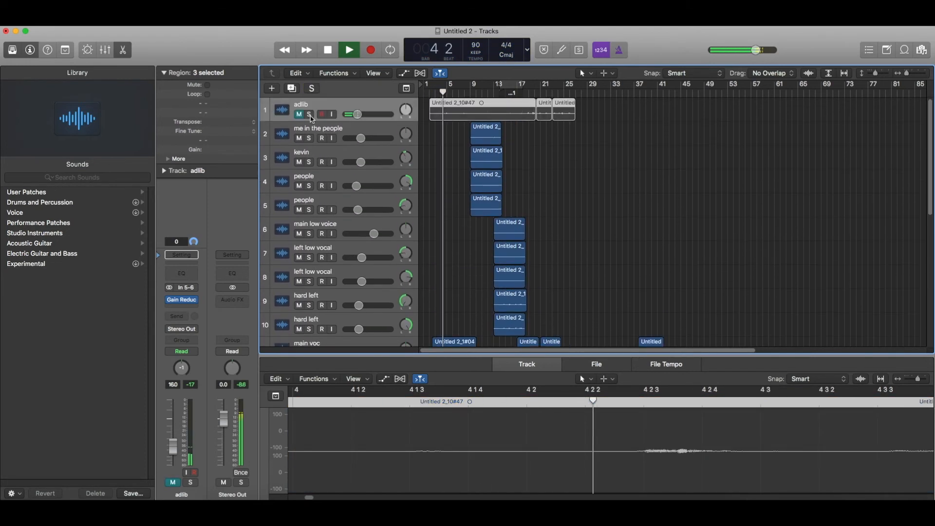
{"action": "scroll", "coordinate": [359, 194], "scroll_direction": "down", "scroll_amount": 5}
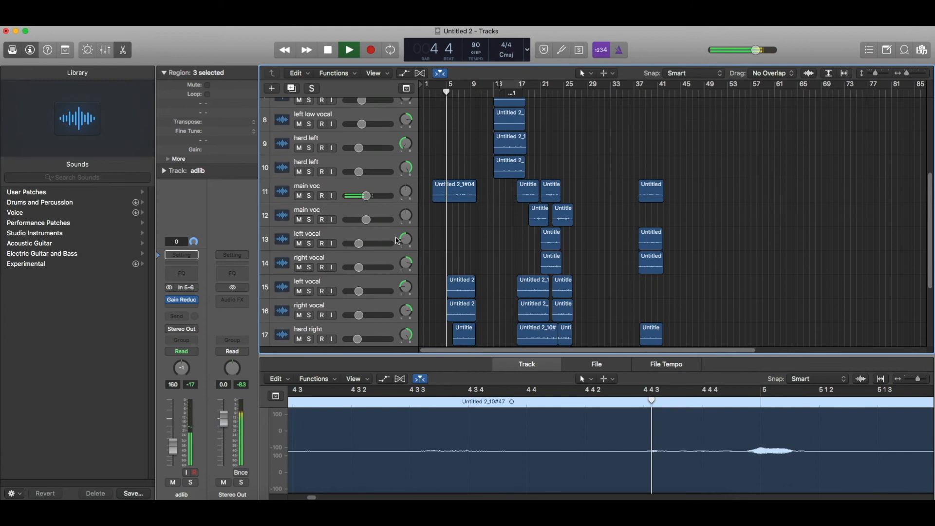
Duplicate main voc to the top and move the adlib regions onto it.
{"action": "left_click", "coordinate": [359, 189]}
{"action": "key", "text": "super+d"}
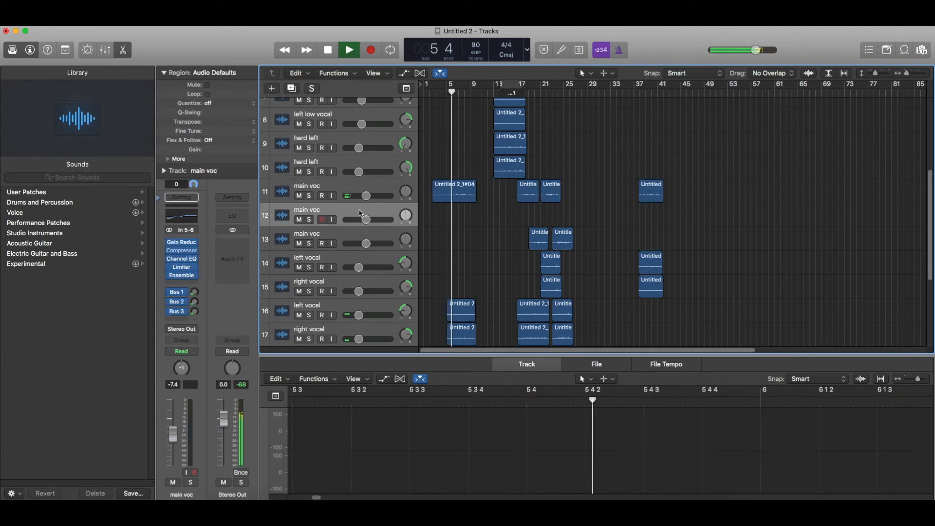
{"action": "left_click_drag", "start_coordinate": [362, 210], "coordinate": [372, 35]}
{"action": "left_click_drag", "start_coordinate": [438, 136], "coordinate": [436, 115]}
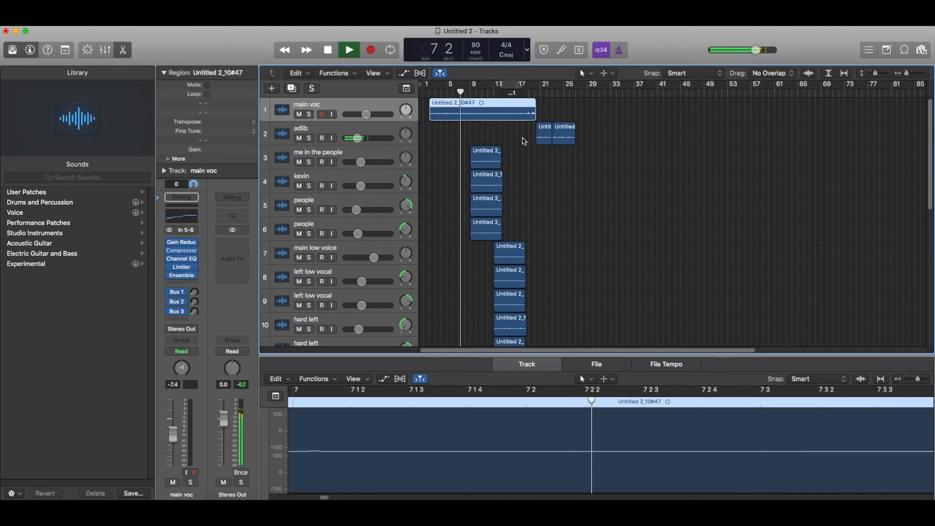
{"action": "left_click_drag", "start_coordinate": [526, 139], "coordinate": [546, 118]}
{"action": "left_click", "coordinate": [436, 93]}
{"action": "key", "text": "space"}
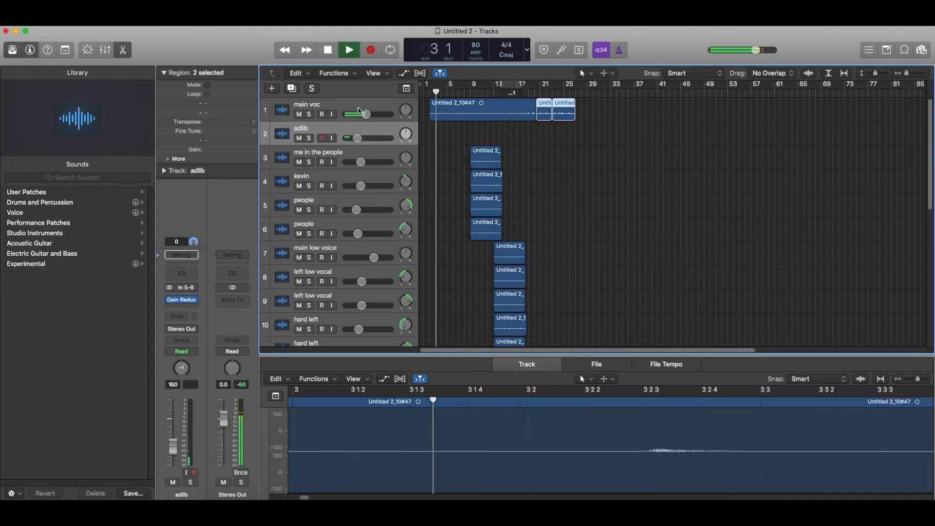
Delete the empty adlib track, rename the duplicate 'adlib', and trim the first main voc region.
{"action": "left_click", "coordinate": [358, 108]}
{"action": "left_click", "coordinate": [357, 129]}
{"action": "key", "text": "super+BackSpace"}
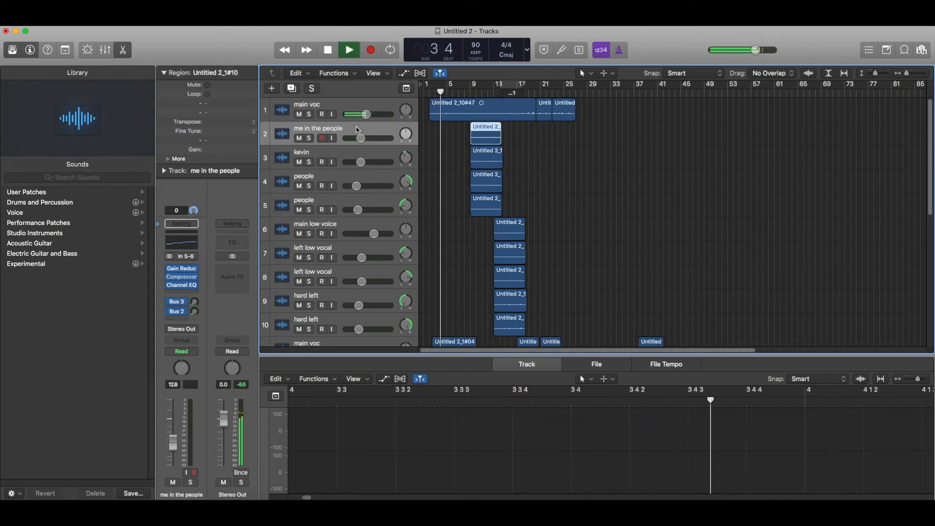
{"action": "double_click", "coordinate": [318, 104]}
{"action": "type", "text": "a"}
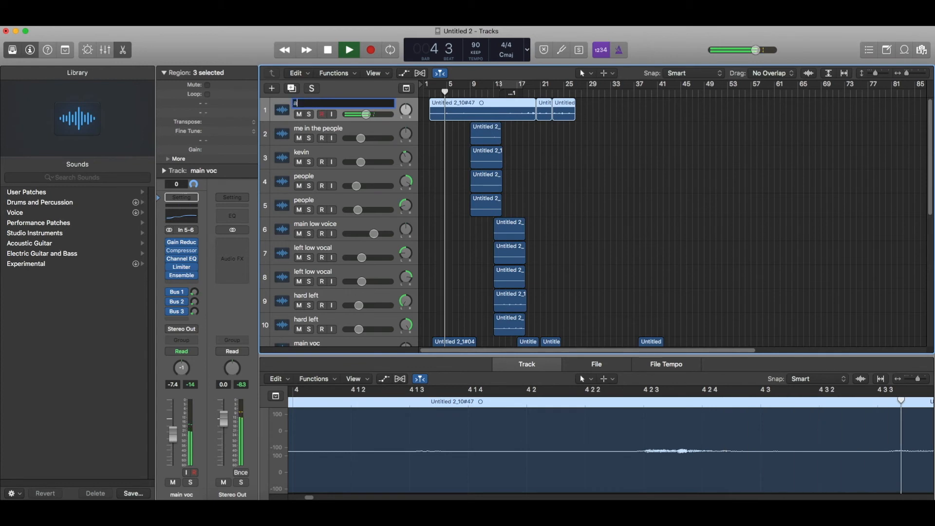
{"action": "type", "text": "dlib"}
{"action": "key", "text": "Return"}
{"action": "key", "text": "space"}
{"action": "scroll", "coordinate": [433, 232], "scroll_direction": "down", "scroll_amount": 5}
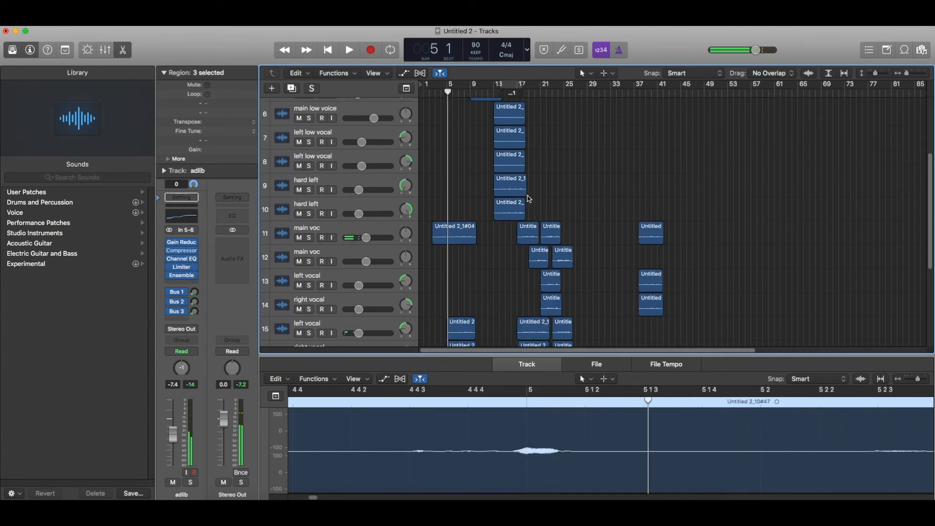
{"action": "left_click_drag", "start_coordinate": [433, 232], "coordinate": [438, 232]}
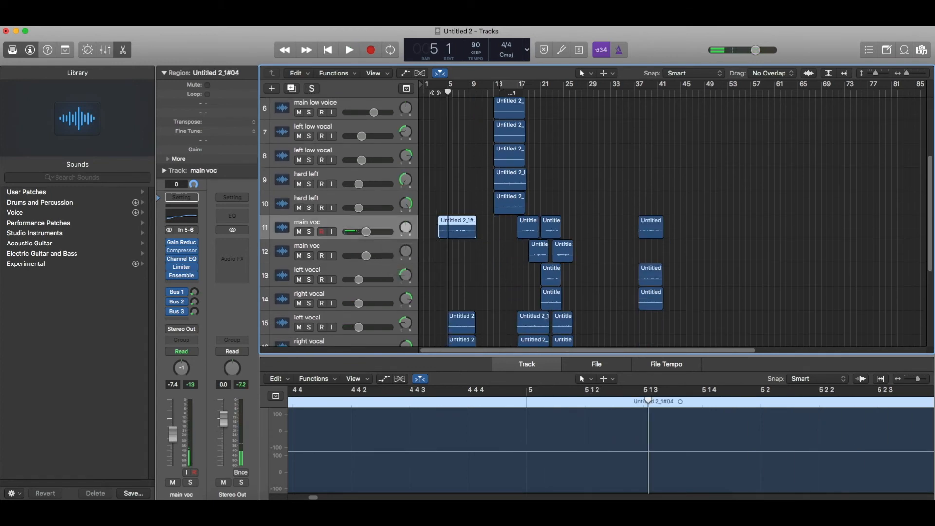
Delete the opening portion of the main voc region in the audio editor and replay to check.
{"action": "left_click", "coordinate": [435, 92]}
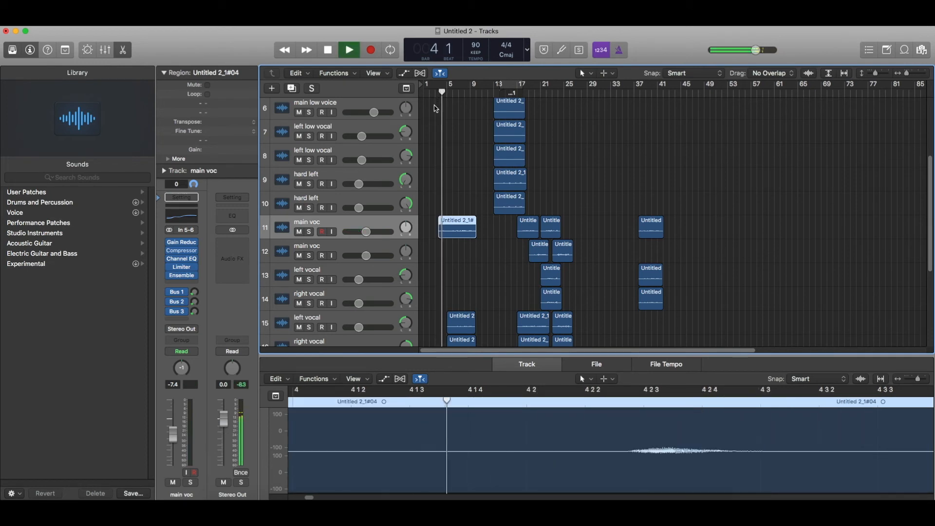
{"action": "key", "text": "space"}
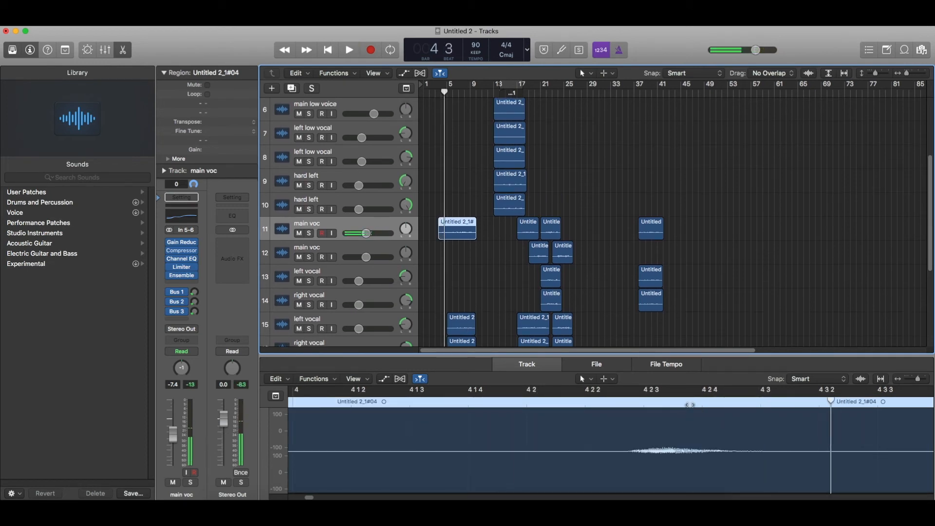
{"action": "left_click_drag", "start_coordinate": [832, 402], "coordinate": [853, 402]}
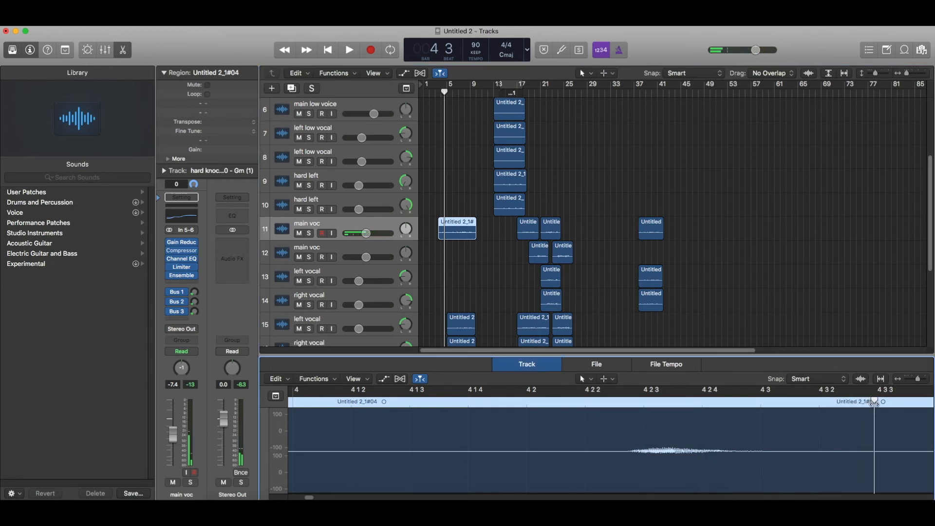
{"action": "key", "text": "Delete"}
{"action": "key", "text": "space"}
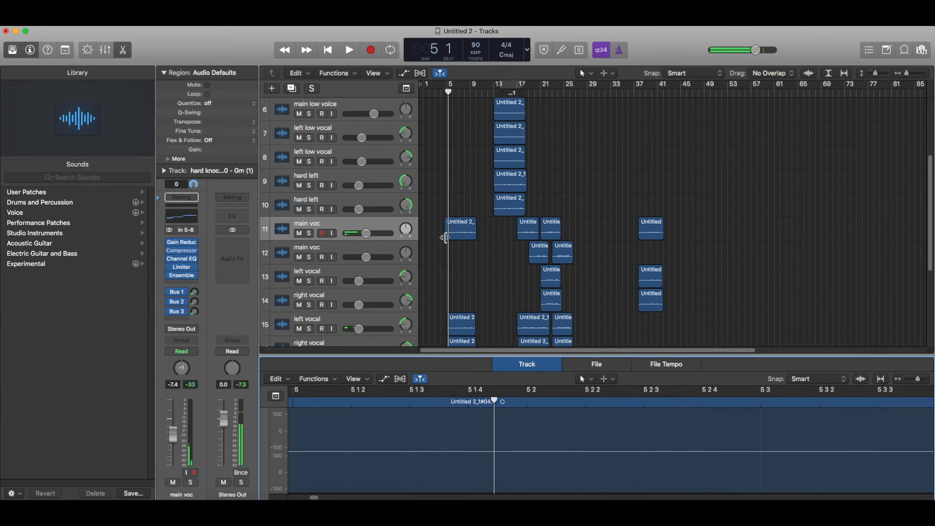
{"action": "left_click", "coordinate": [444, 122]}
{"action": "key", "text": "space"}
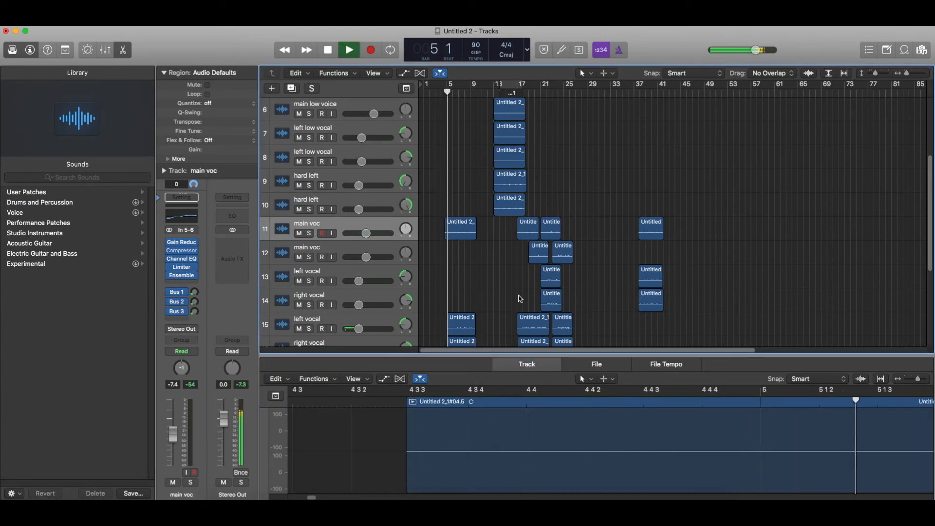
{"action": "scroll", "coordinate": [520, 299], "scroll_direction": "up", "scroll_amount": 5}
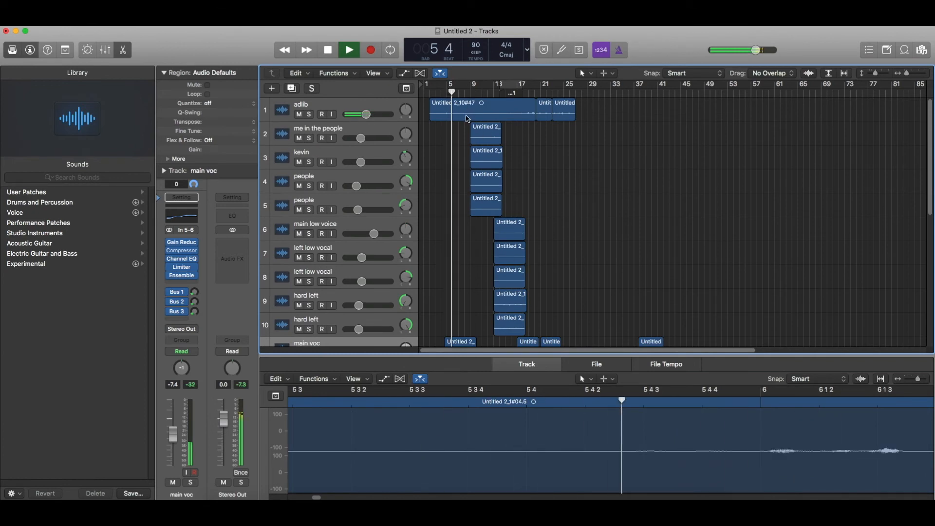
{"action": "key", "text": "space"}
Check adlib's Gain Reduction plug-in and lower its Bus 1 delay send to -21.5.
{"action": "left_click", "coordinate": [181, 245]}
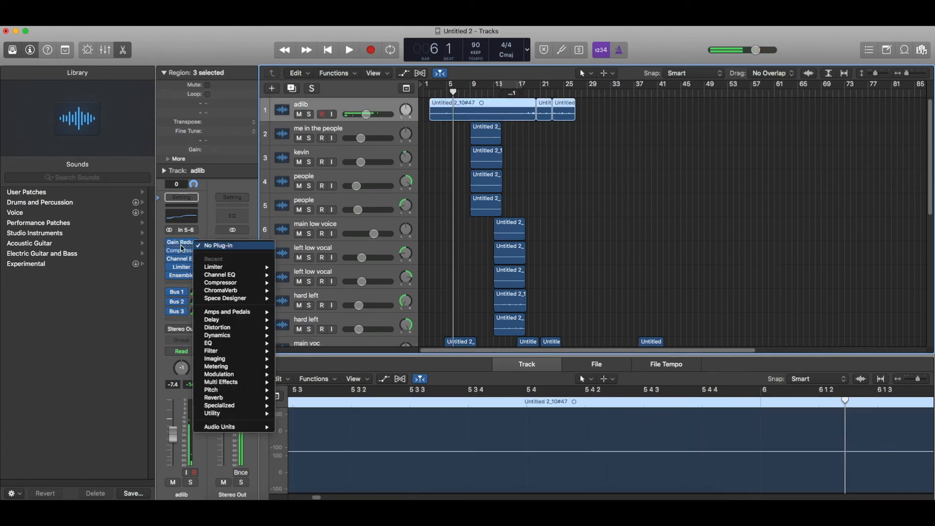
{"action": "left_click", "coordinate": [182, 244]}
{"action": "left_click", "coordinate": [183, 244]}
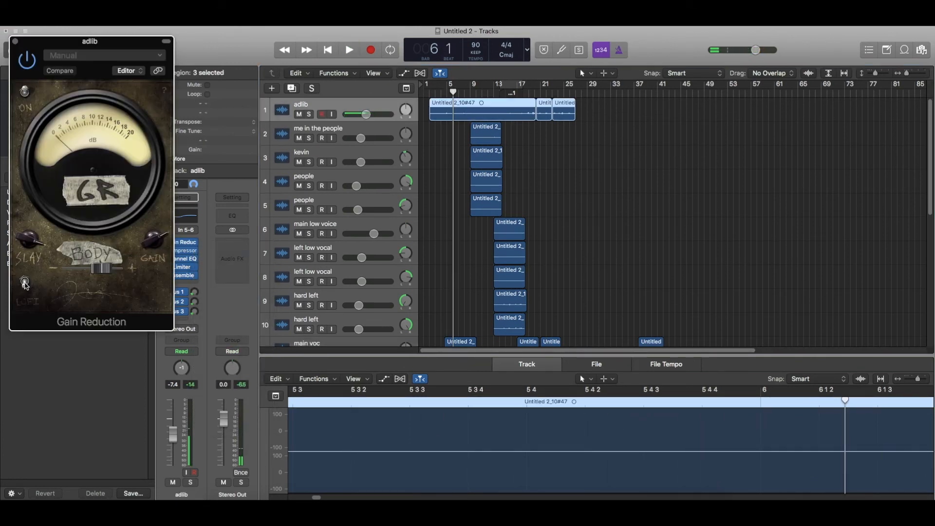
{"action": "left_click", "coordinate": [16, 41]}
{"action": "key", "text": "space"}
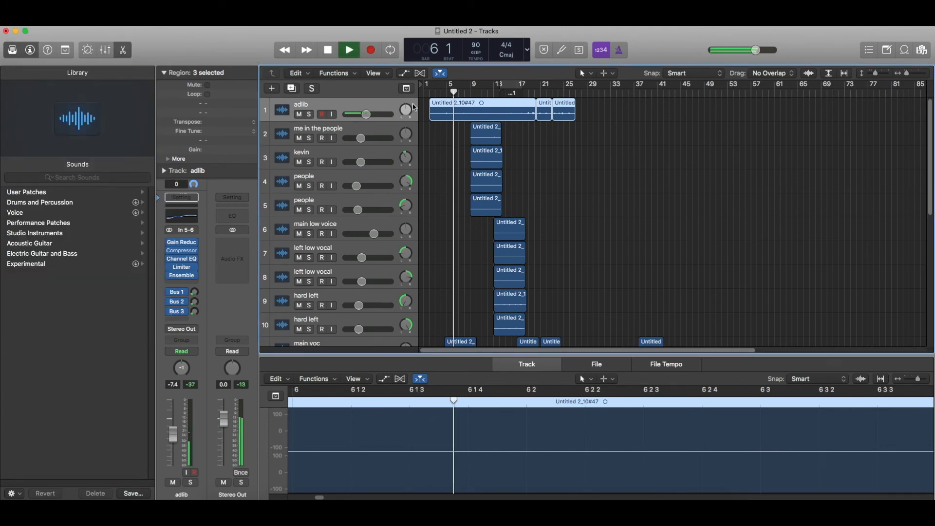
{"action": "left_click", "coordinate": [429, 92]}
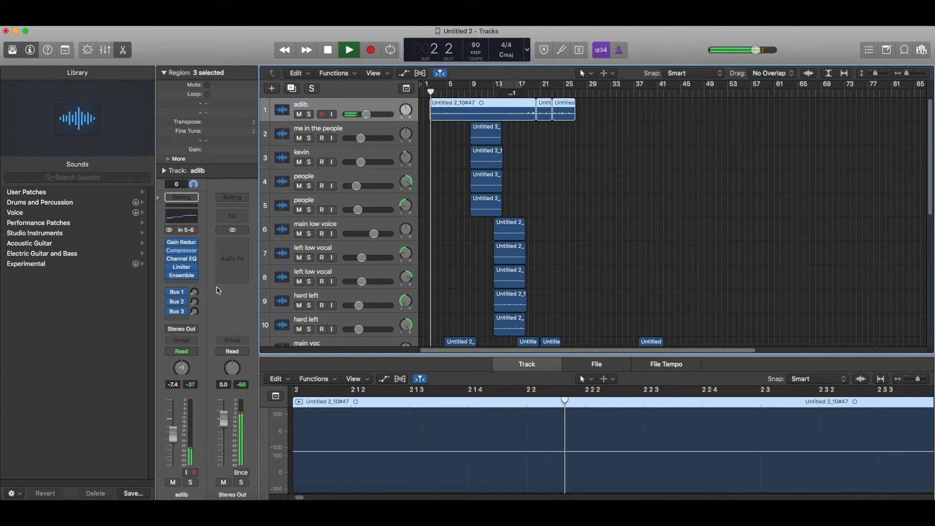
{"action": "left_click", "coordinate": [177, 301]}
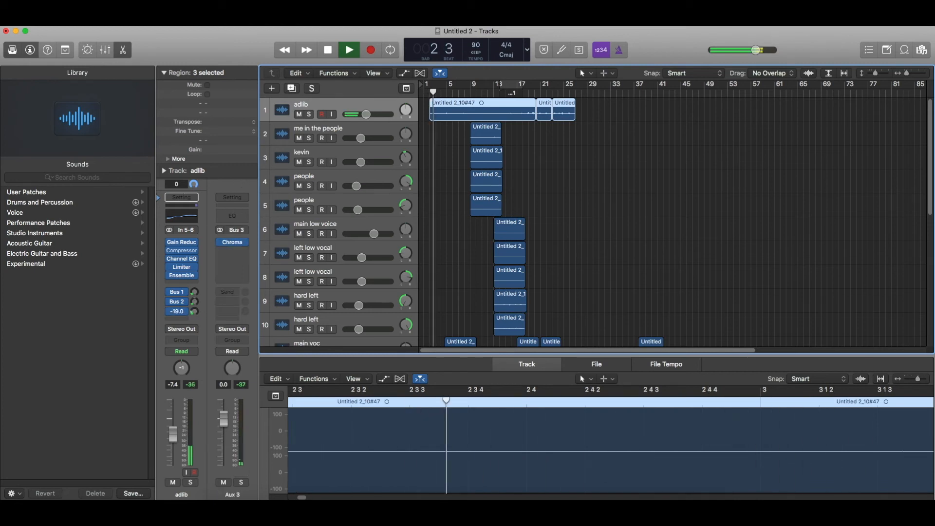
{"action": "left_click", "coordinate": [195, 292]}
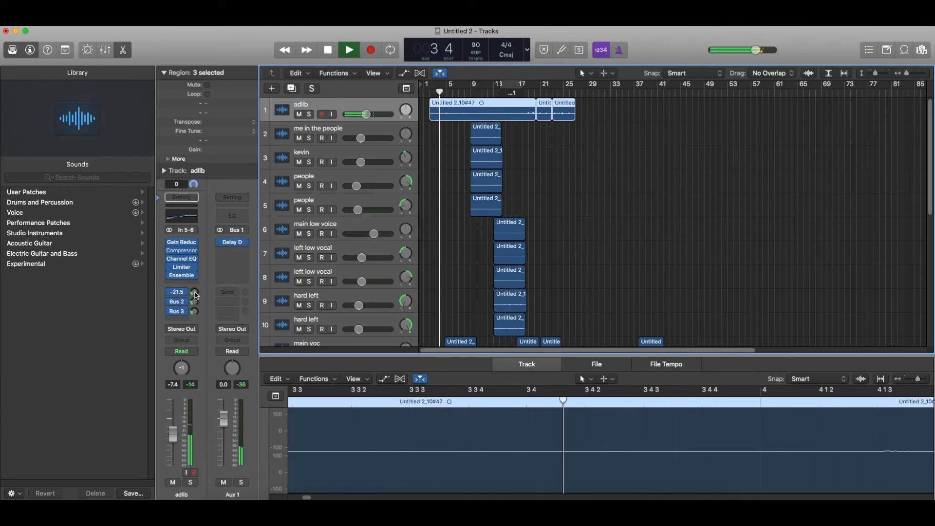
Set the adlib Limiter gain to -8.0 dB and output to -2.3 dB.
{"action": "left_click", "coordinate": [181, 266]}
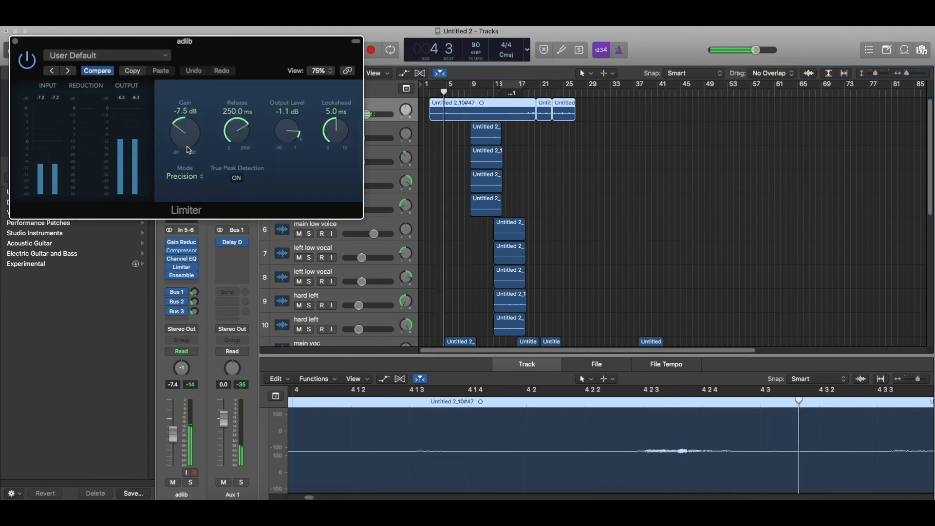
{"action": "left_click_drag", "start_coordinate": [187, 146], "coordinate": [187, 149]}
{"action": "left_click_drag", "start_coordinate": [296, 132], "coordinate": [293, 149]}
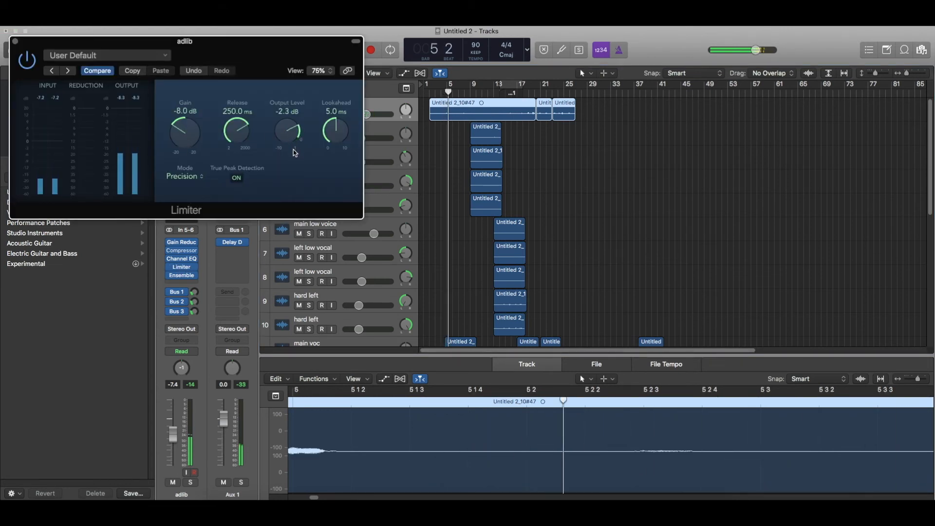
{"action": "key", "text": "super+w"}
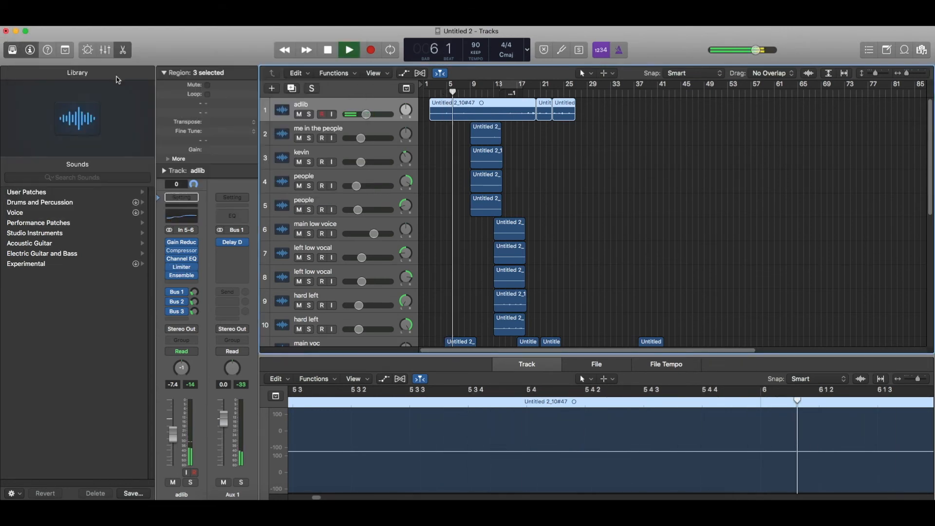
{"action": "key", "text": "space"}
Turn the adlib volume down to about -10.2 dB during playback.
{"action": "left_click_drag", "start_coordinate": [366, 113], "coordinate": [363, 114]}
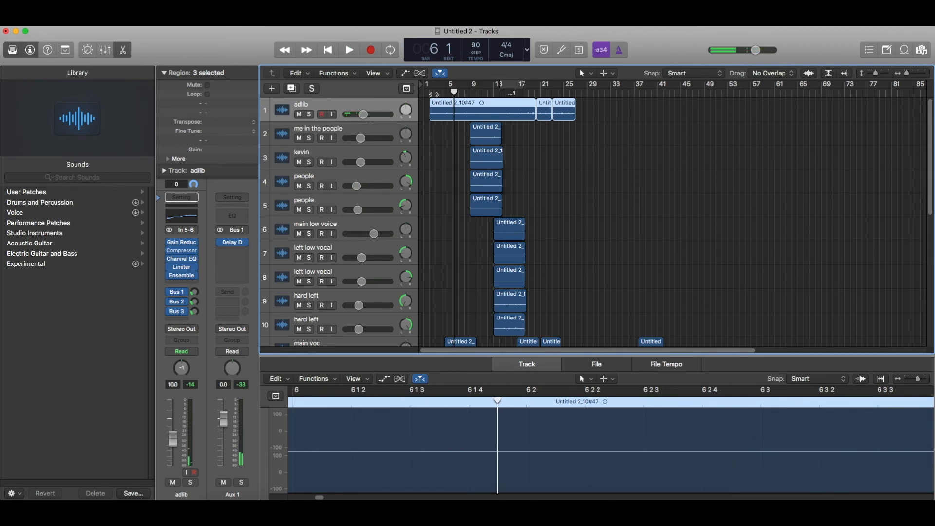
{"action": "key", "text": "space"}
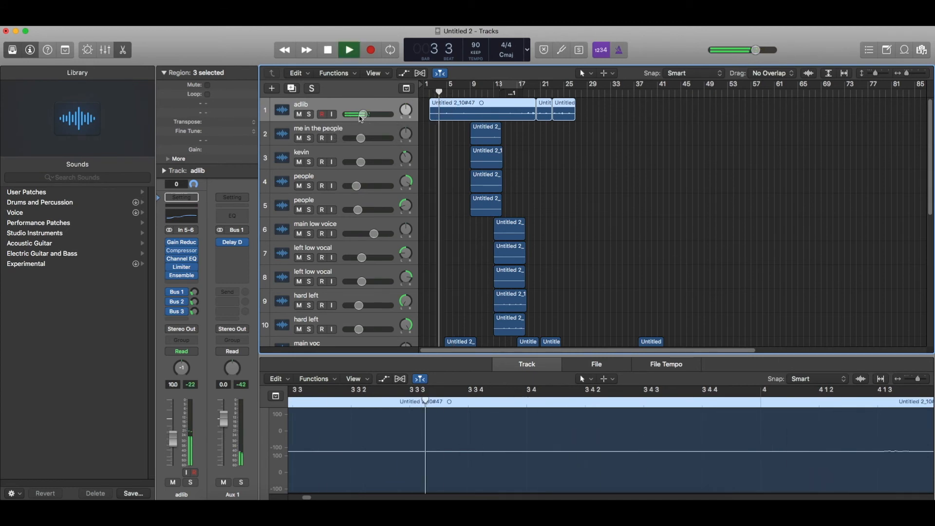
{"action": "left_click_drag", "start_coordinate": [363, 119], "coordinate": [360, 119]}
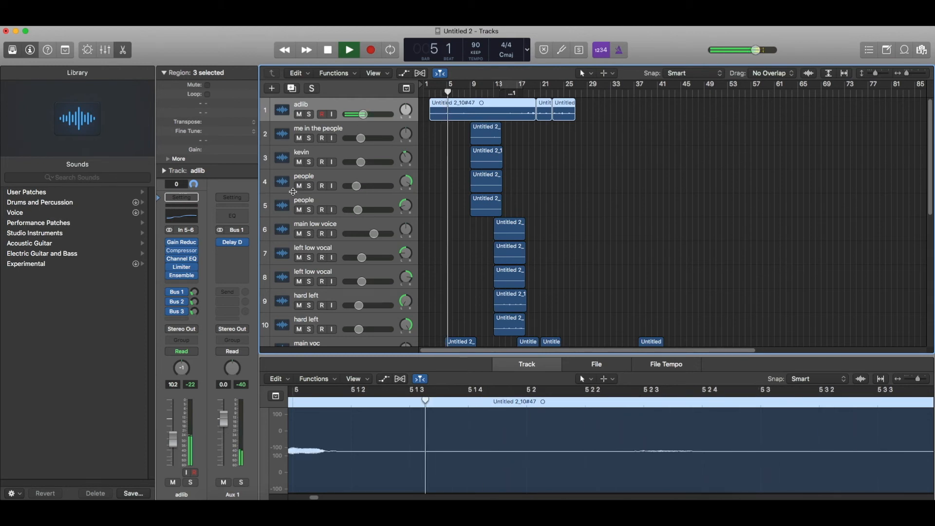
Delete both 'hard left open mouth' tracks.
{"action": "scroll", "coordinate": [467, 204], "scroll_direction": "down", "scroll_amount": 3}
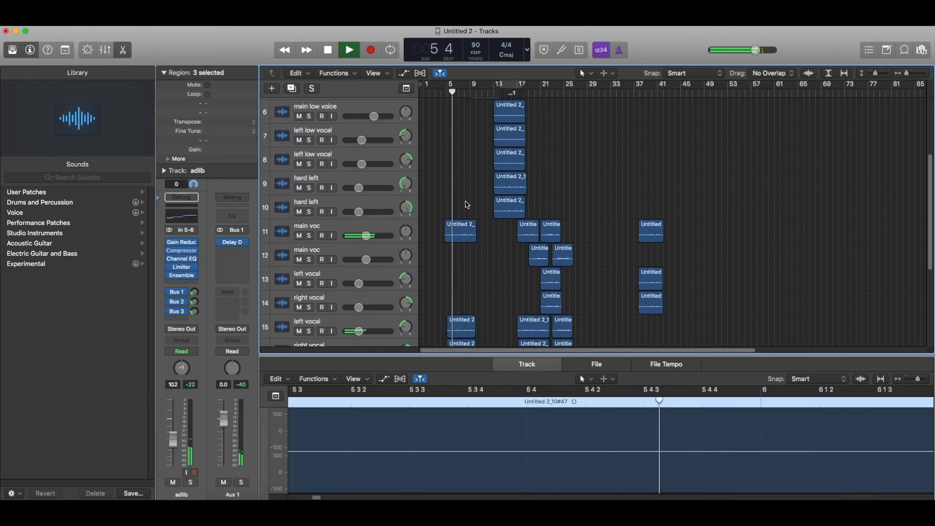
{"action": "scroll", "coordinate": [467, 205], "scroll_direction": "down", "scroll_amount": 3}
{"action": "scroll", "coordinate": [467, 204], "scroll_direction": "down", "scroll_amount": 3}
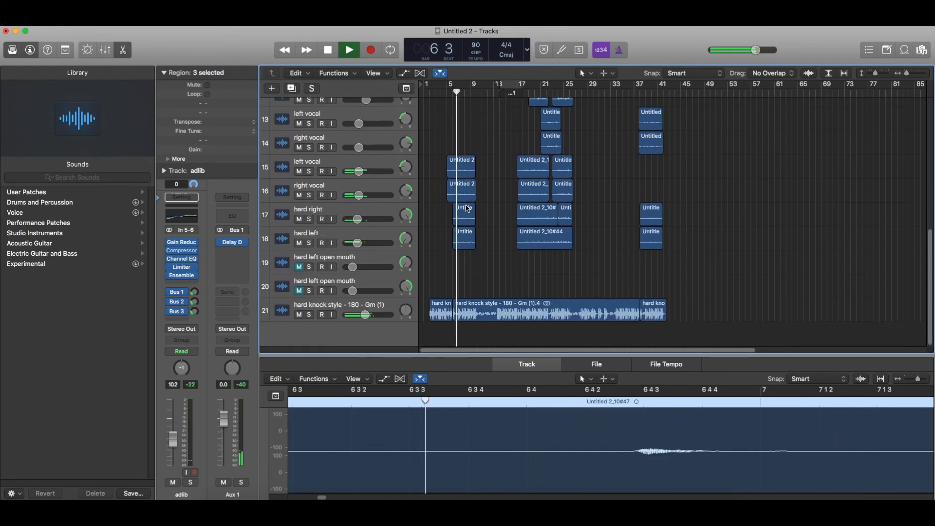
{"action": "left_click", "coordinate": [365, 259]}
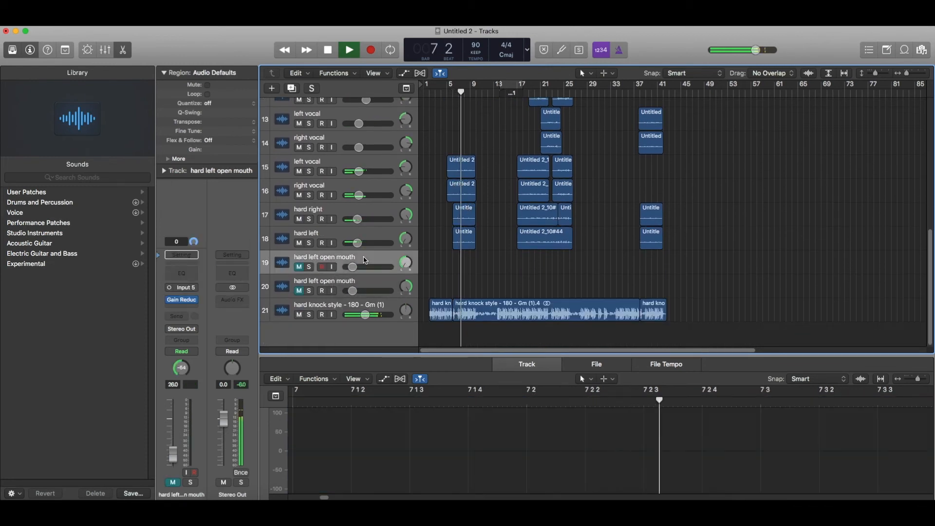
{"action": "key", "text": "Delete"}
{"action": "key", "text": "Delete"}
Set the hard right and hard left tracks together to -14.6 dB.
{"action": "left_click", "coordinate": [363, 259]}
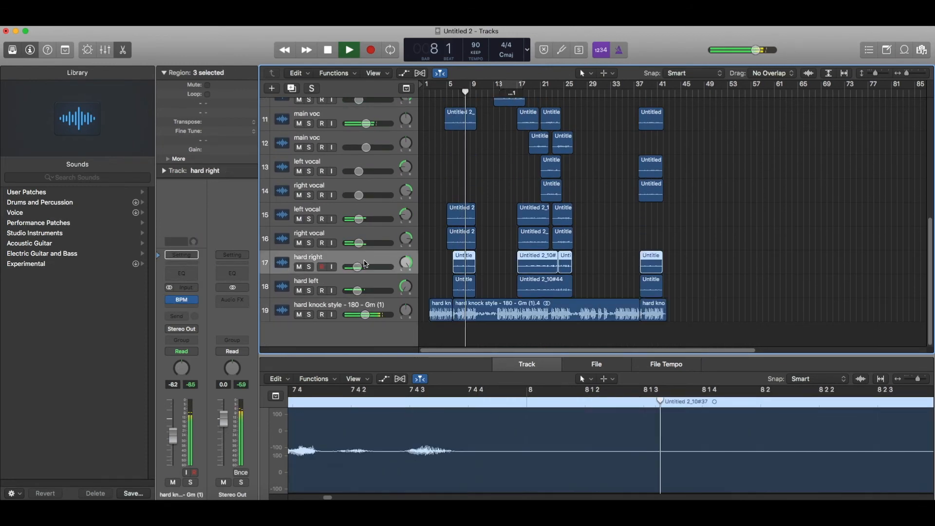
{"action": "left_click", "coordinate": [361, 282], "text": "shift"}
{"action": "left_click_drag", "start_coordinate": [357, 291], "coordinate": [359, 291]}
Raise both people tracks together to about -14.2 dB.
{"action": "scroll", "coordinate": [519, 243], "scroll_direction": "up", "scroll_amount": 8}
{"action": "scroll", "coordinate": [519, 242], "scroll_direction": "up", "scroll_amount": 2}
{"action": "left_click", "coordinate": [348, 194]}
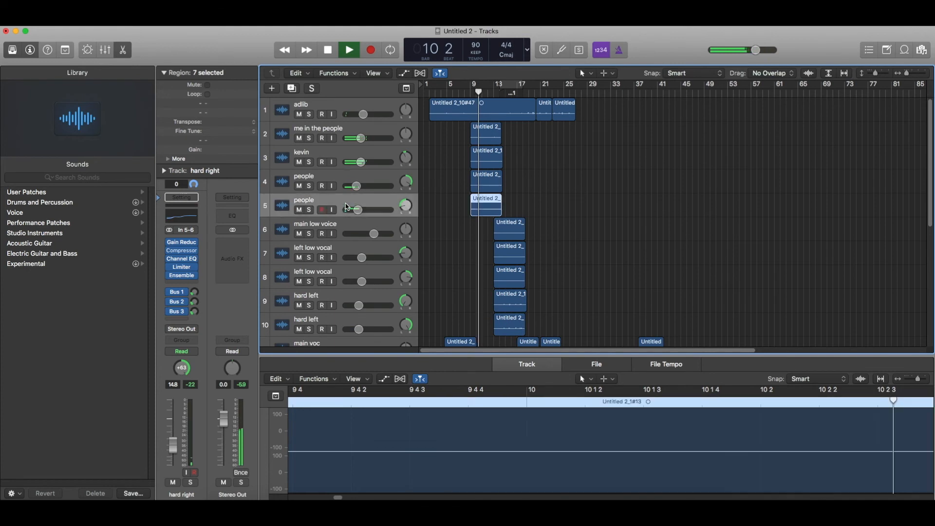
{"action": "left_click", "coordinate": [347, 180], "text": "shift"}
{"action": "left_click_drag", "start_coordinate": [357, 186], "coordinate": [358, 186]}
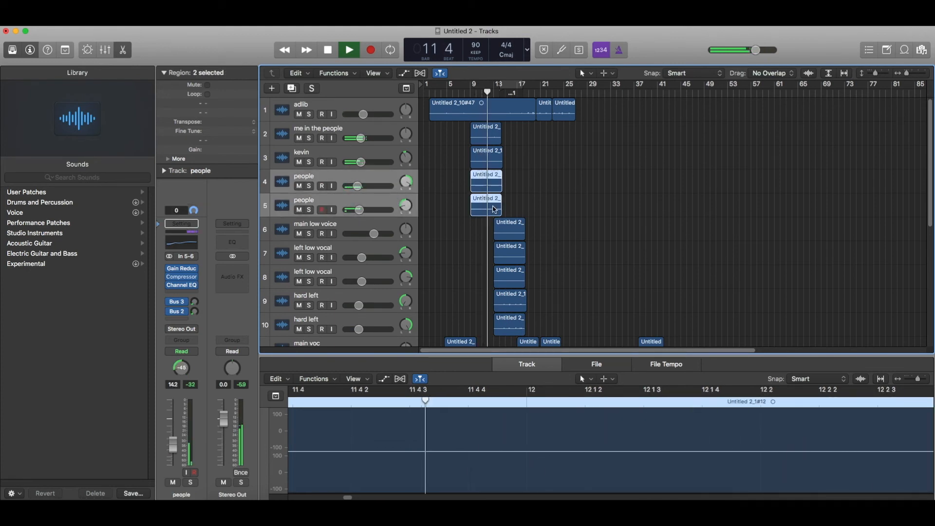
Clear the region selection, then stop playback at bar 24.
{"action": "scroll", "coordinate": [504, 208], "scroll_direction": "down", "scroll_amount": 3}
{"action": "left_click", "coordinate": [582, 204]}
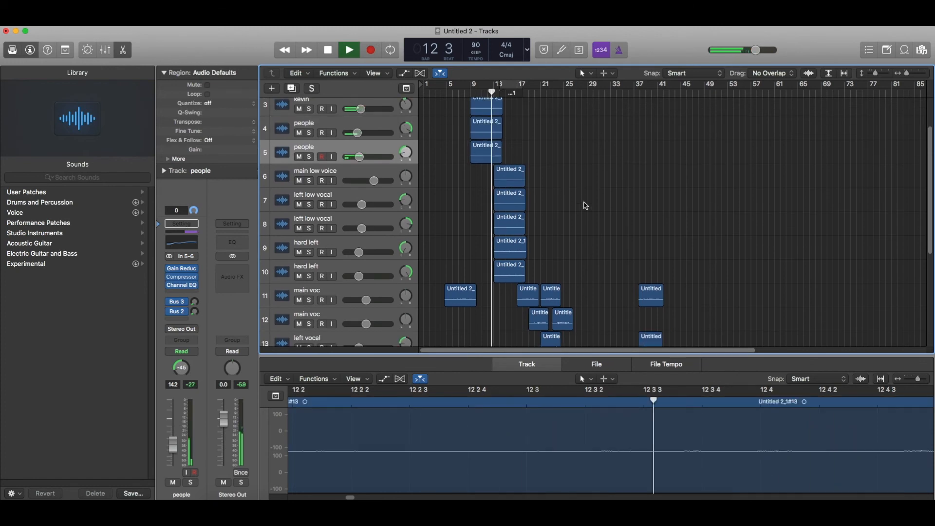
{"action": "scroll", "coordinate": [584, 205], "scroll_direction": "down", "scroll_amount": 10}
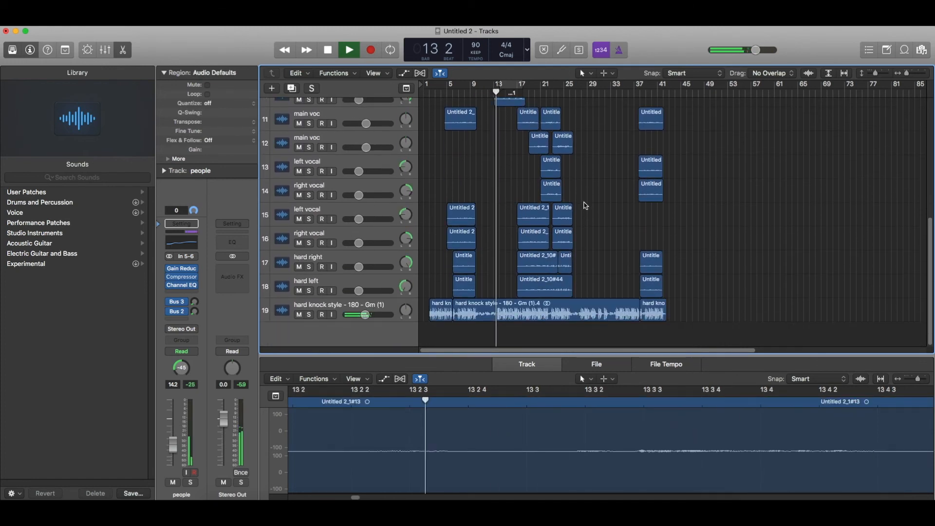
{"action": "scroll", "coordinate": [585, 206], "scroll_direction": "up", "scroll_amount": 6}
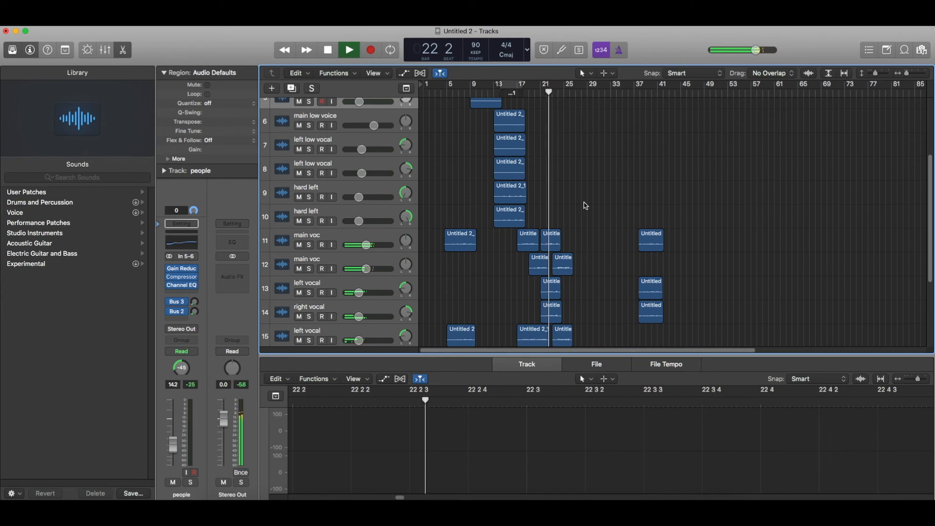
{"action": "scroll", "coordinate": [585, 206], "scroll_direction": "down", "scroll_amount": 1}
{"action": "scroll", "coordinate": [585, 206], "scroll_direction": "down", "scroll_amount": 5}
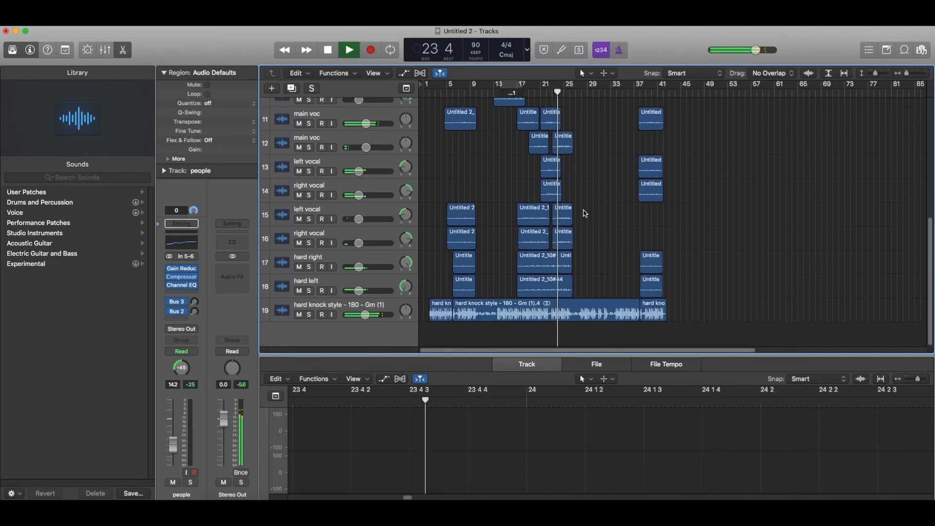
{"action": "scroll", "coordinate": [538, 116], "scroll_direction": "up", "scroll_amount": 1}
{"action": "key", "text": "space"}
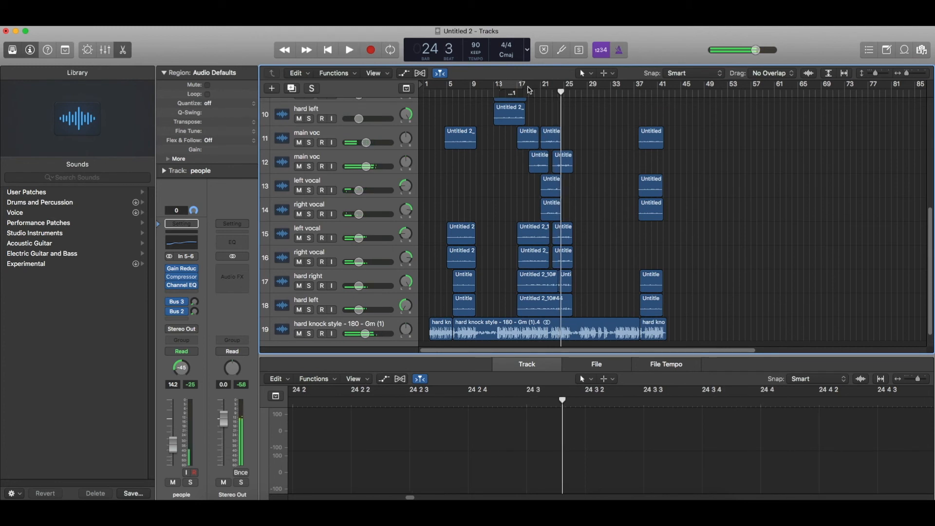
Create a cycle region from bar 17 to bar 25 and play it.
{"action": "left_click_drag", "start_coordinate": [525, 90], "coordinate": [566, 88]}
{"action": "key", "text": "space"}
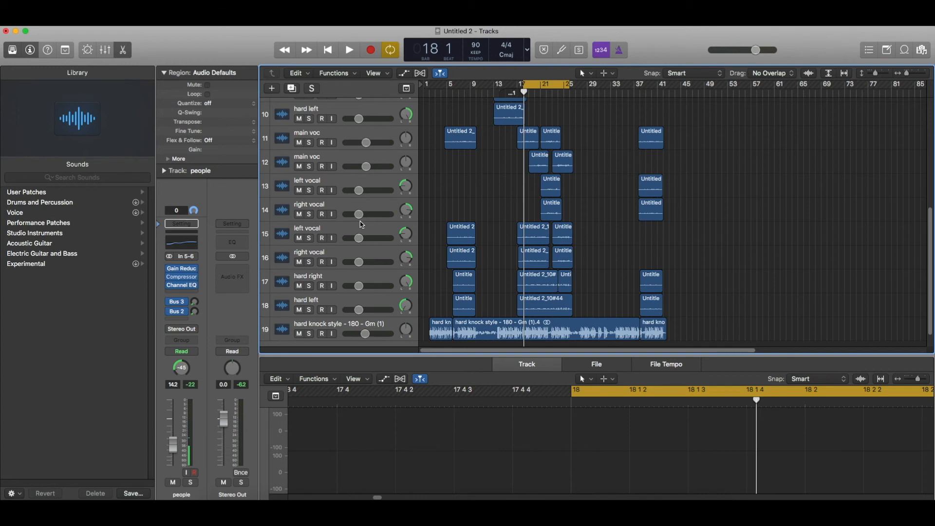
{"action": "key", "text": "space"}
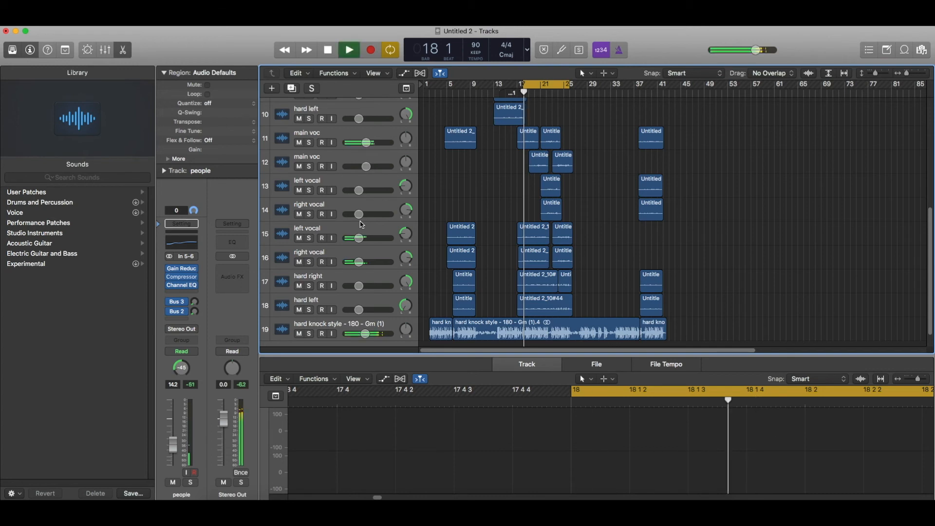
Insert a stereo Multipressor (Dynamics) on the Stereo Out.
{"action": "key", "text": "space"}
{"action": "left_click", "coordinate": [236, 268]}
{"action": "mouse_move", "coordinate": [257, 360]}
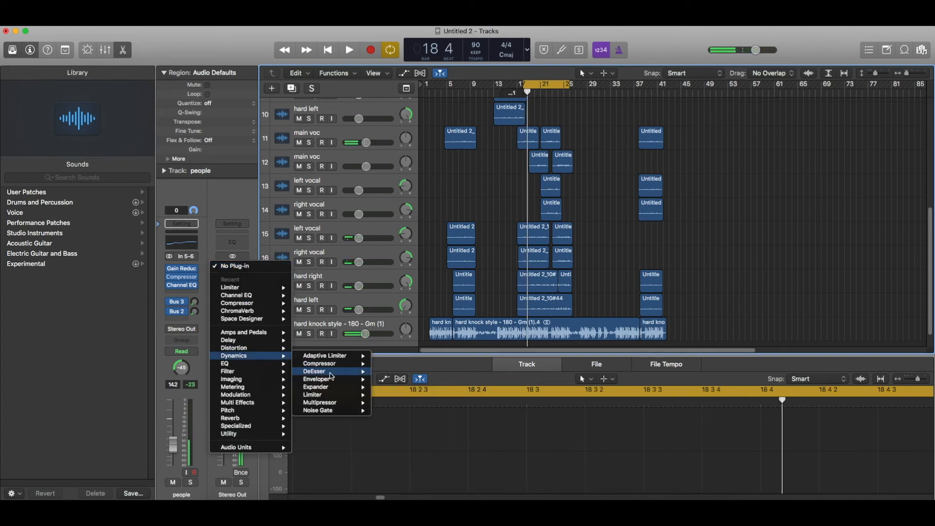
{"action": "mouse_move", "coordinate": [330, 404]}
{"action": "left_click", "coordinate": [392, 403]}
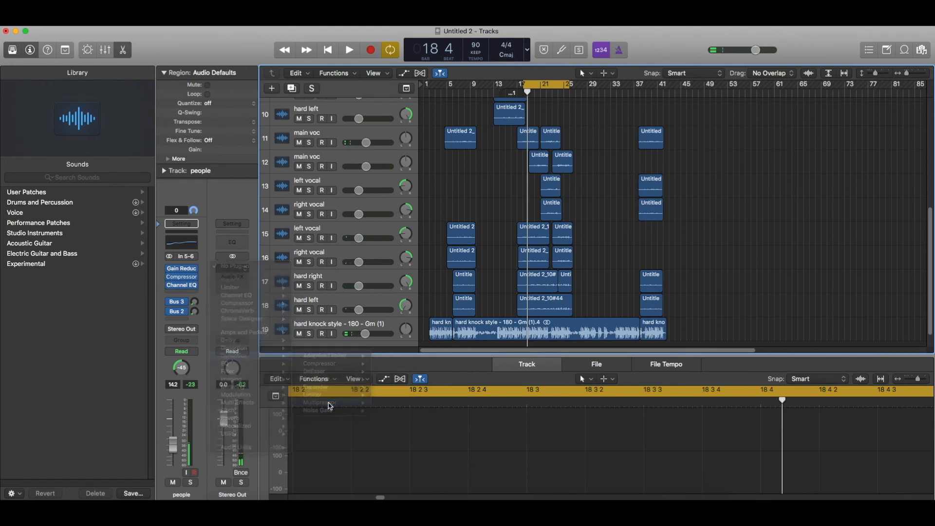
Raise Multipressor band 2 make-up gain to 1.0 dB and output to 4.4, auditioning the loop.
{"action": "key", "text": "space"}
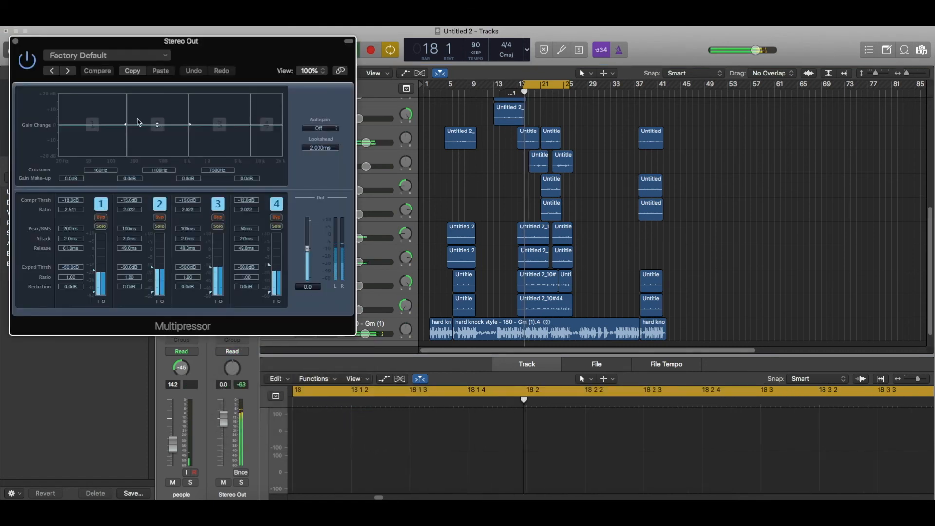
{"action": "left_click_drag", "start_coordinate": [147, 128], "coordinate": [147, 127]}
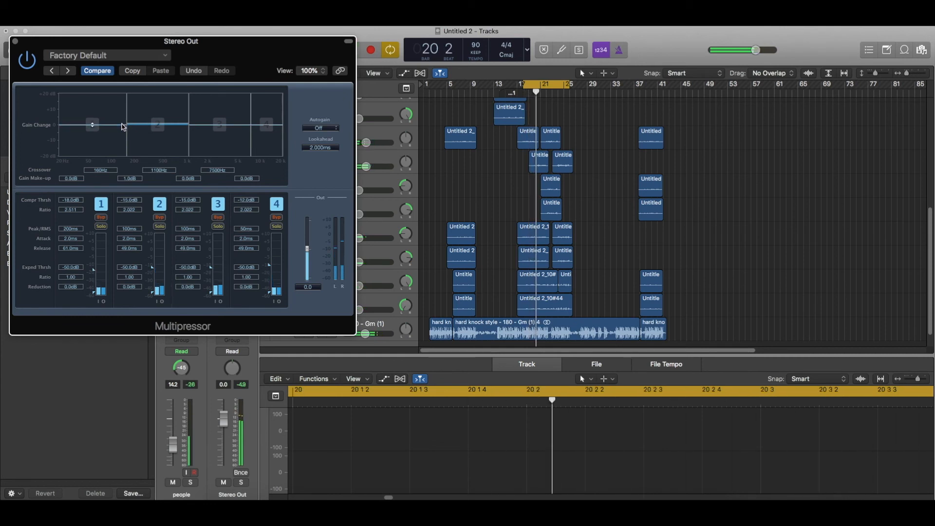
{"action": "key", "text": "space"}
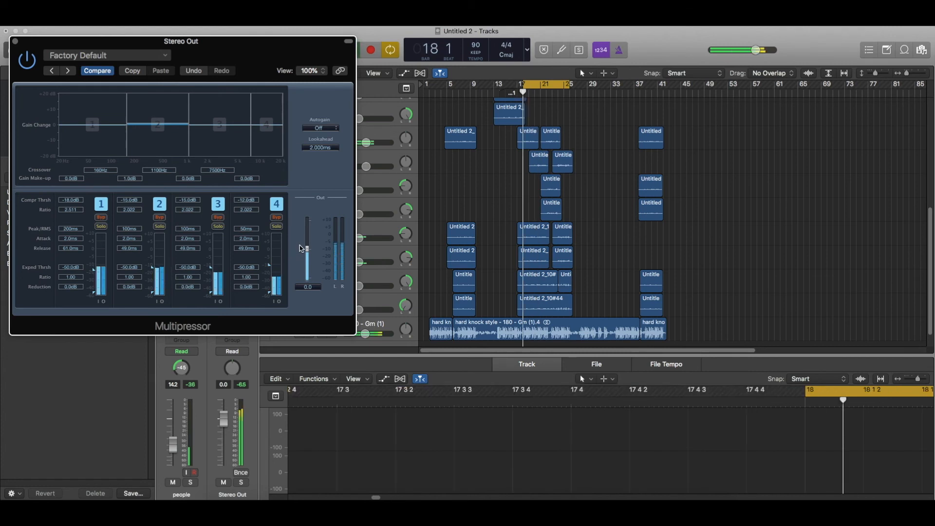
{"action": "key", "text": "XF86AudioLowerVolume"}
{"action": "key", "text": "XF86AudioLowerVolume"}
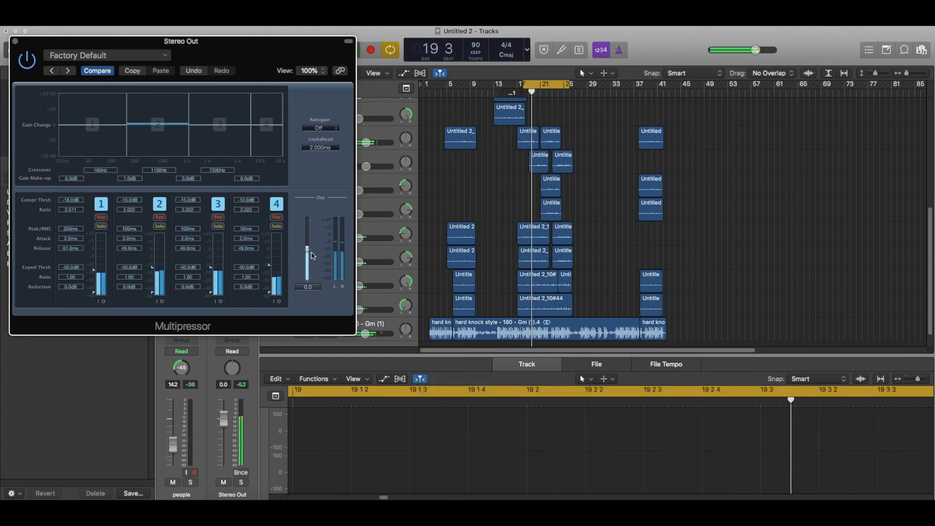
{"action": "key", "text": "XF86AudioLowerVolume"}
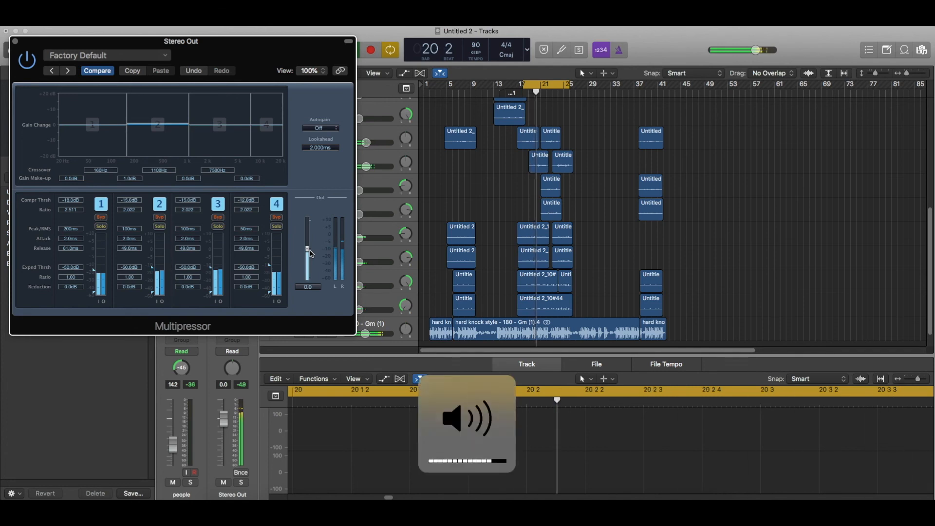
{"action": "left_click_drag", "start_coordinate": [311, 253], "coordinate": [311, 247]}
{"action": "key", "text": "XF86AudioLowerVolume"}
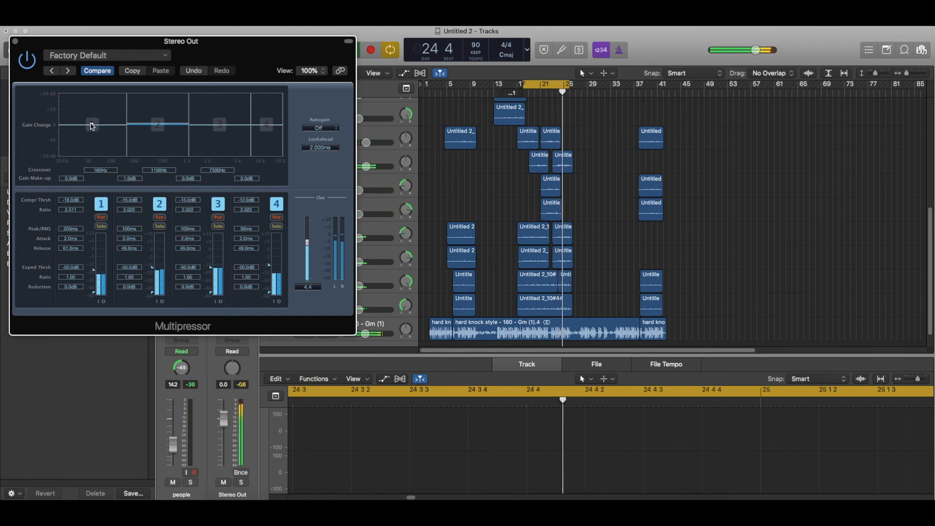
In the Stereo Out Channel EQ, add a +1 dB boost at 5000 Hz and a 20 Hz low cut.
{"action": "left_click", "coordinate": [15, 43]}
{"action": "left_click", "coordinate": [239, 241]}
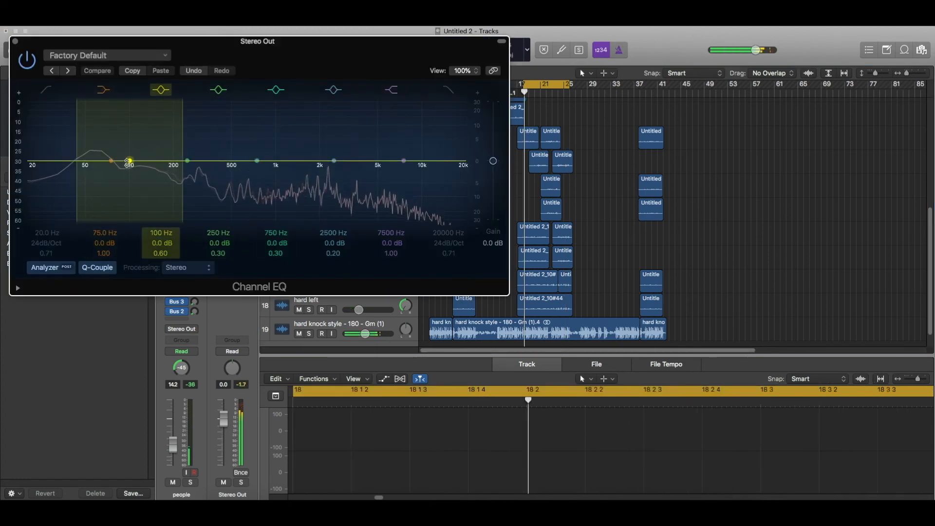
{"action": "left_click_drag", "start_coordinate": [127, 165], "coordinate": [128, 164]}
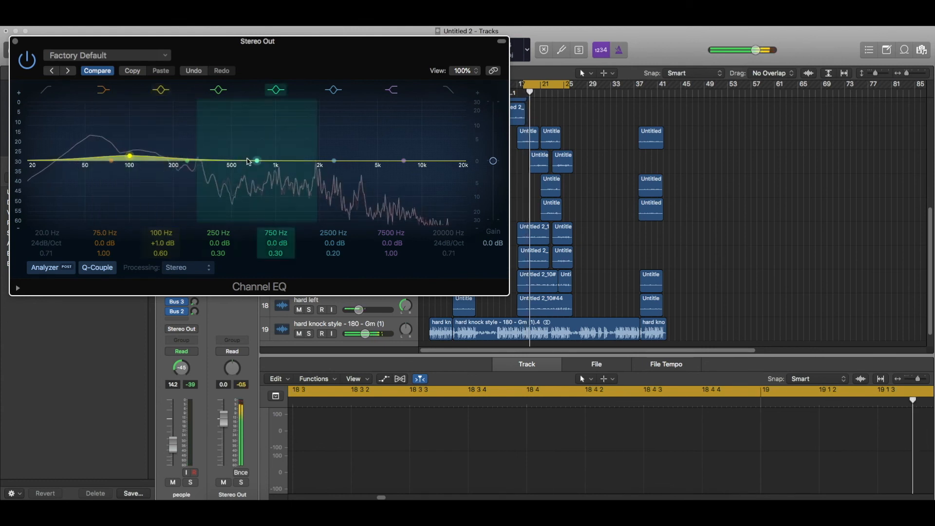
{"action": "left_click_drag", "start_coordinate": [363, 164], "coordinate": [406, 161]}
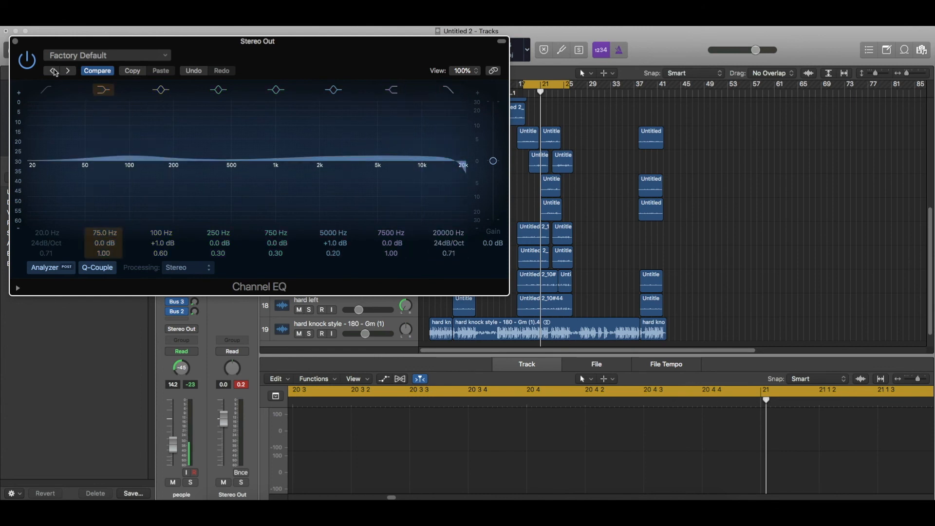
{"action": "left_click", "coordinate": [46, 89]}
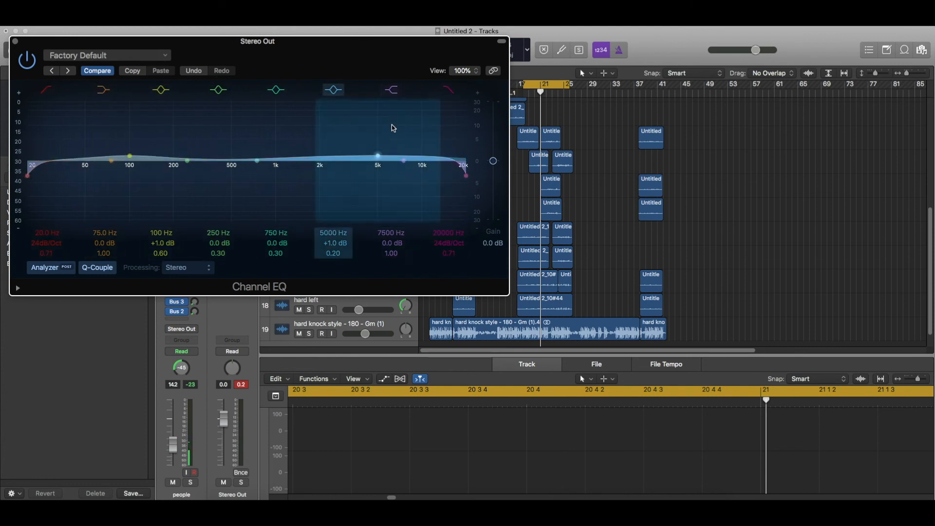
{"action": "key", "text": "space"}
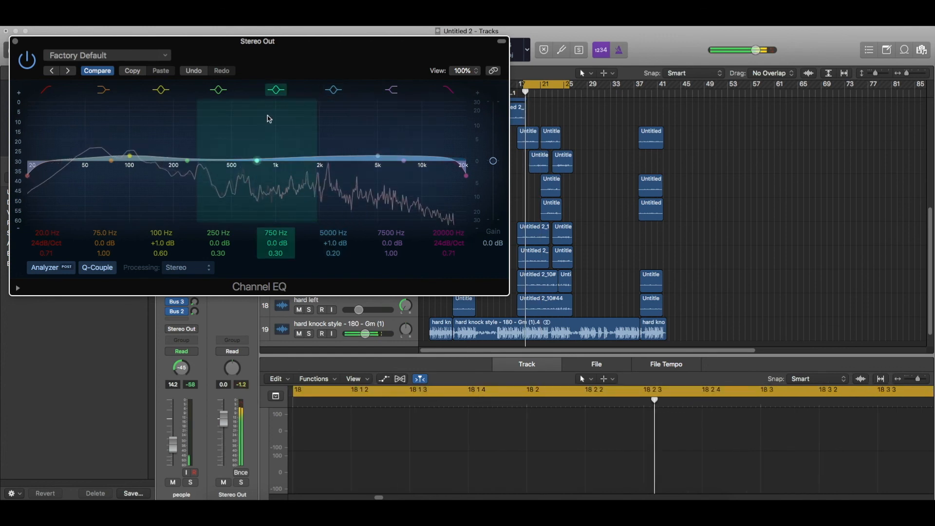
{"action": "left_click", "coordinate": [16, 41]}
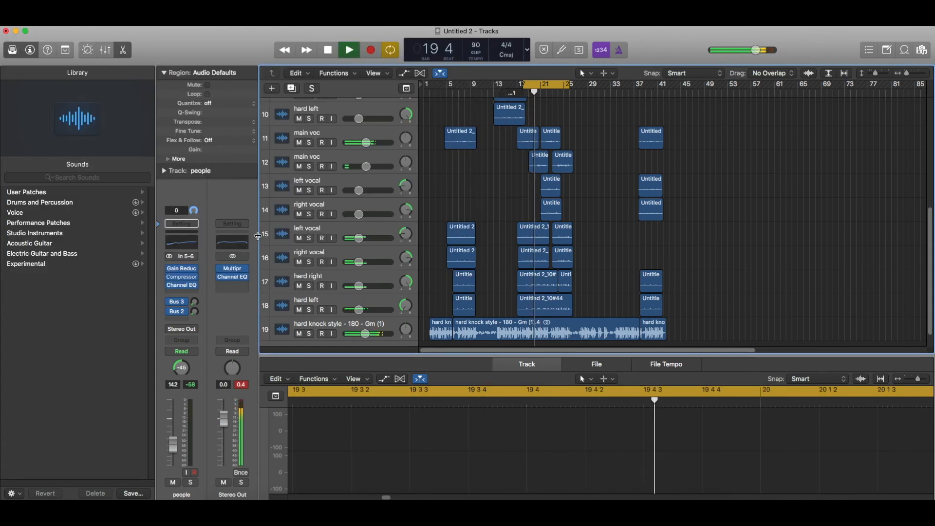
Insert a stereo Limiter after the Channel EQ on the Stereo Out and audition it.
{"action": "key", "text": "space"}
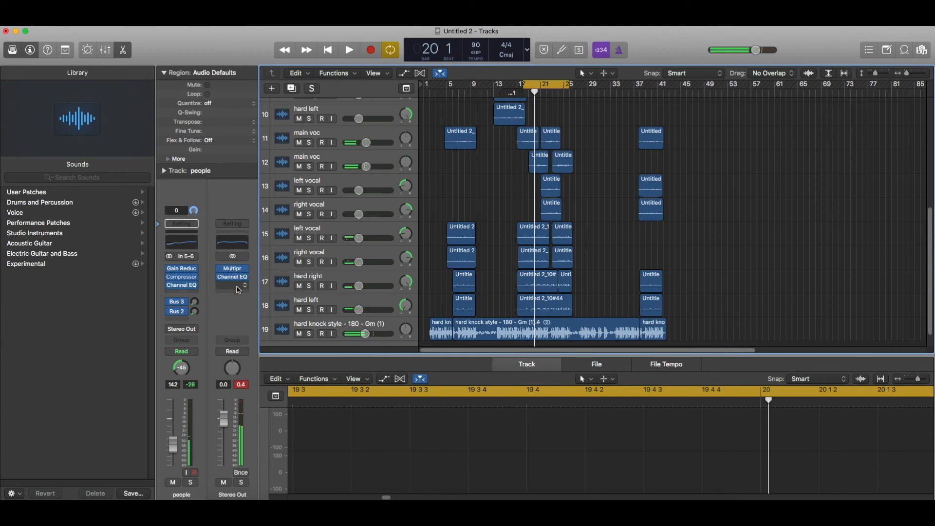
{"action": "left_click", "coordinate": [238, 287]}
{"action": "left_click", "coordinate": [312, 320]}
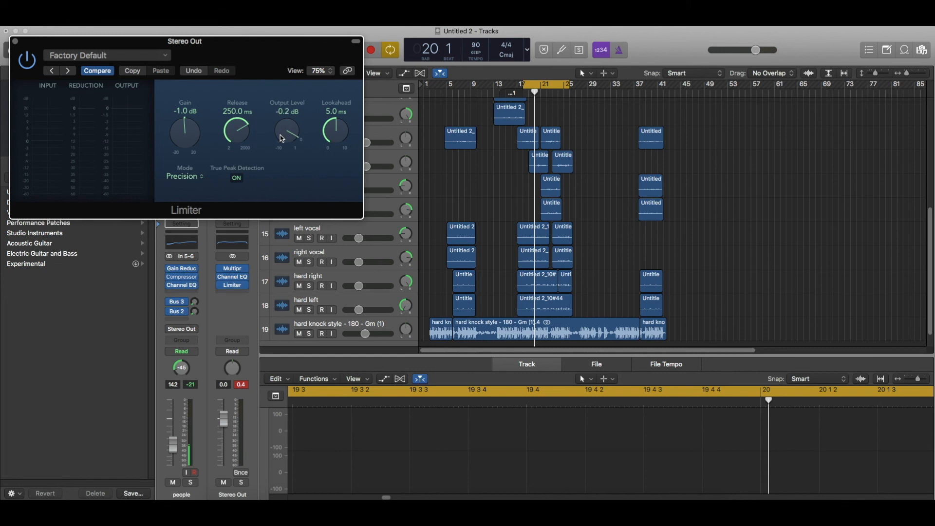
{"action": "key", "text": "space"}
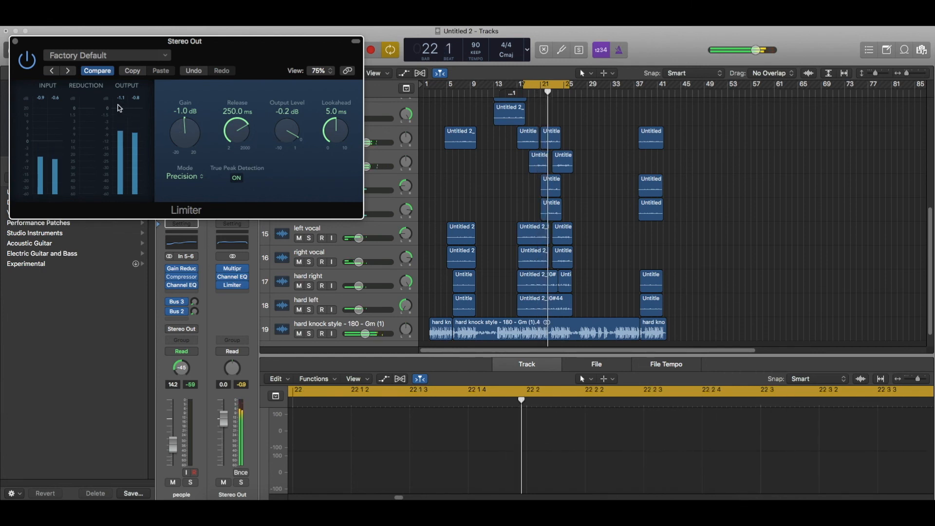
{"action": "left_click", "coordinate": [15, 41]}
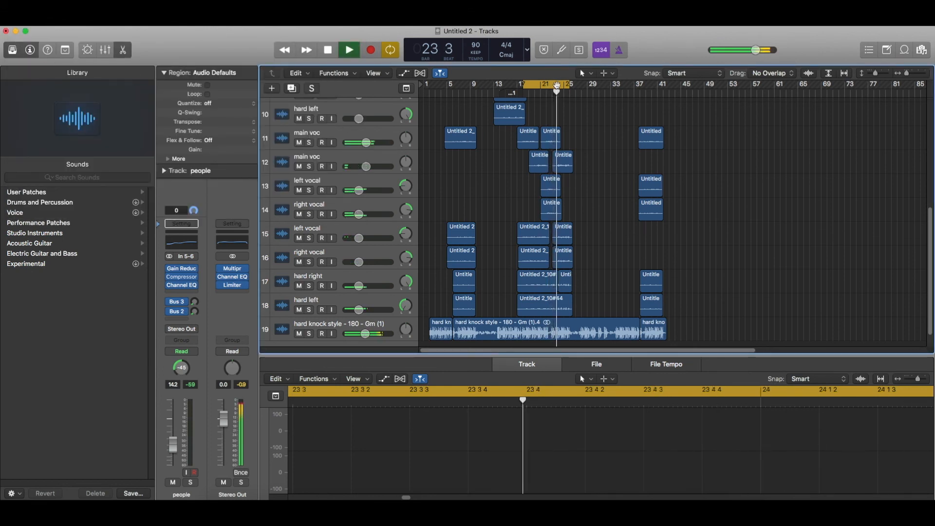
Turn off Cycle and play the mix from bar 13.
{"action": "left_click", "coordinate": [556, 85]}
{"action": "scroll", "coordinate": [560, 102], "scroll_direction": "down", "scroll_amount": 1}
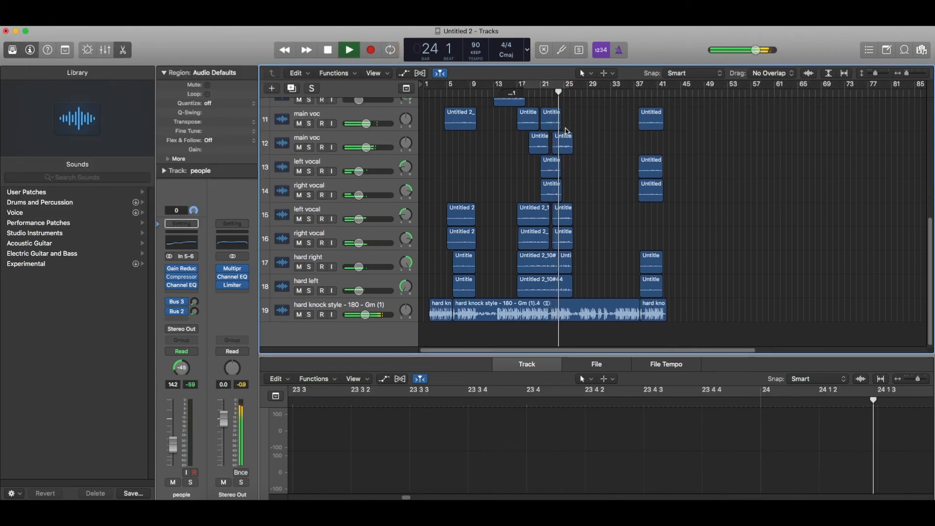
{"action": "left_click", "coordinate": [495, 92]}
{"action": "scroll", "coordinate": [496, 93], "scroll_direction": "up", "scroll_amount": 2}
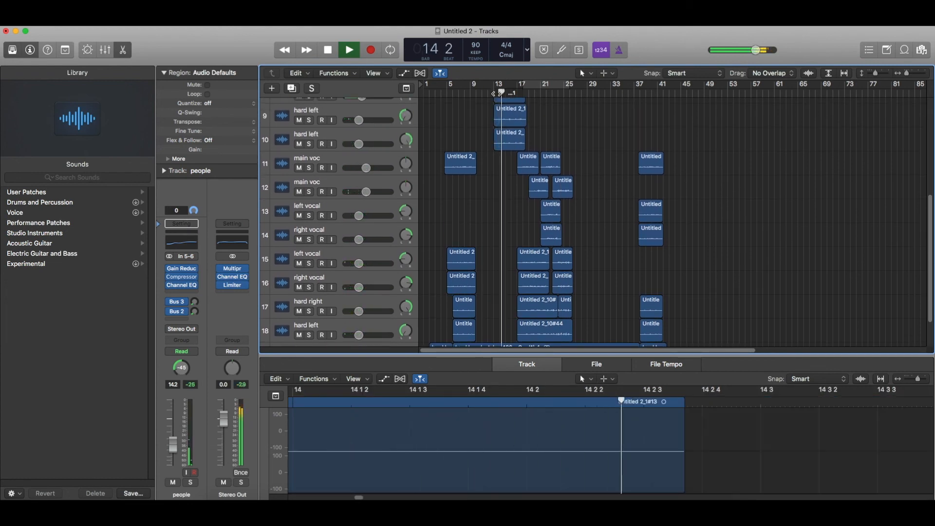
{"action": "scroll", "coordinate": [497, 93], "scroll_direction": "down", "scroll_amount": 2}
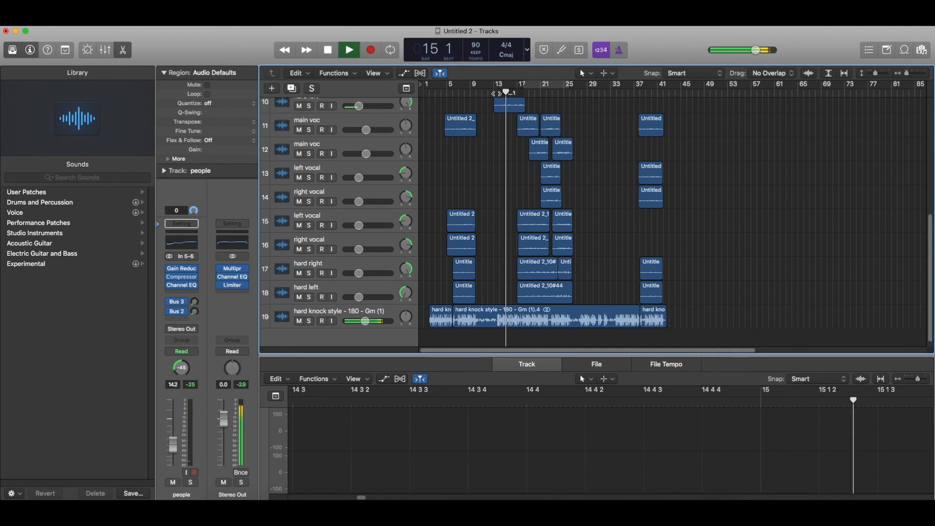
{"action": "key", "text": "space"}
{"action": "left_click", "coordinate": [497, 94]}
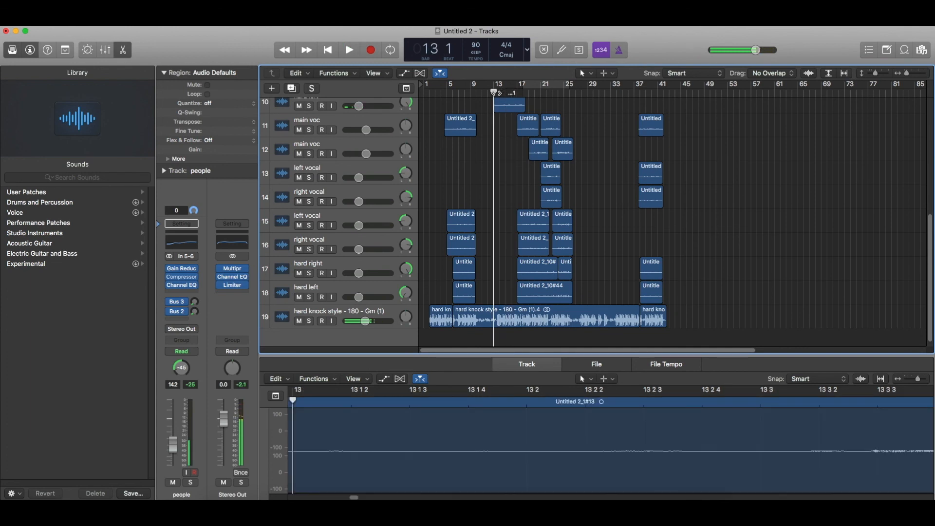
{"action": "key", "text": "space"}
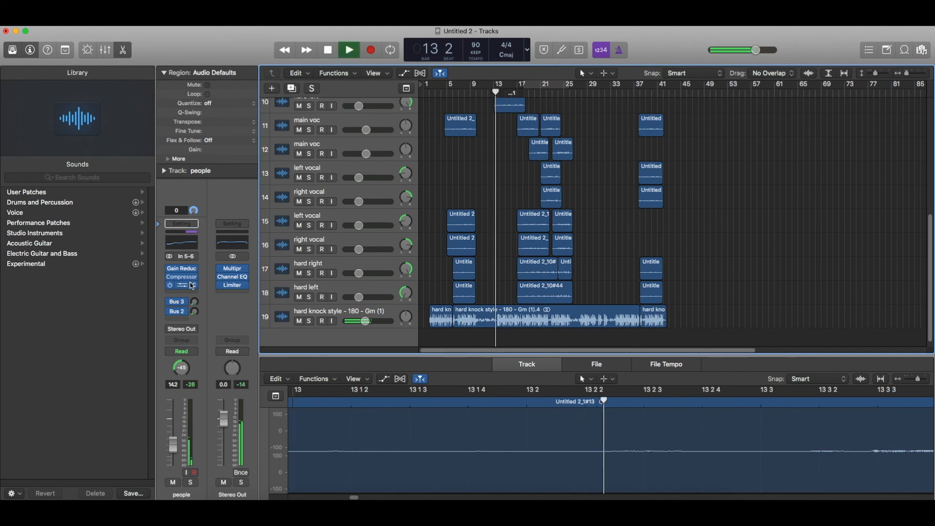
Lower the Stereo Out Multipressor's band 1 make-up gain to -2.5 dB.
{"action": "left_click", "coordinate": [233, 269]}
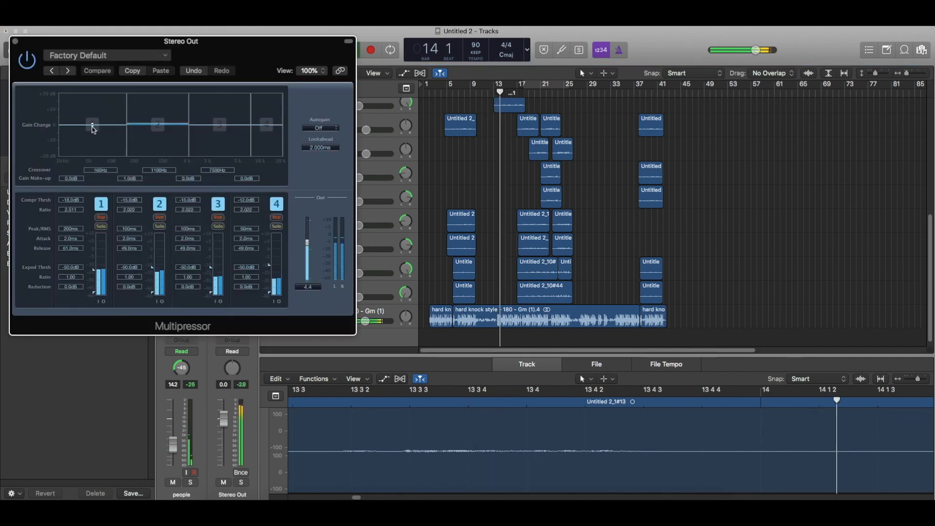
{"action": "left_click_drag", "start_coordinate": [92, 124], "coordinate": [94, 135]}
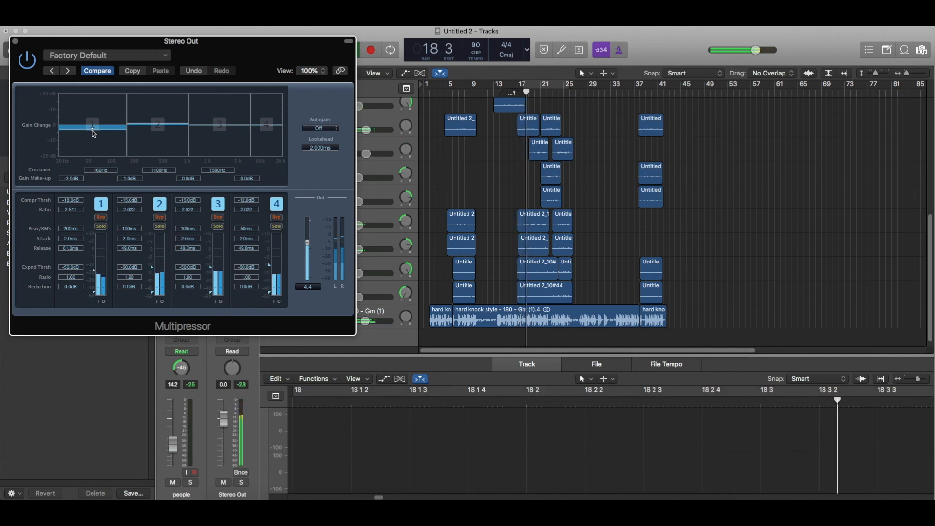
{"action": "left_click_drag", "start_coordinate": [94, 134], "coordinate": [94, 132]}
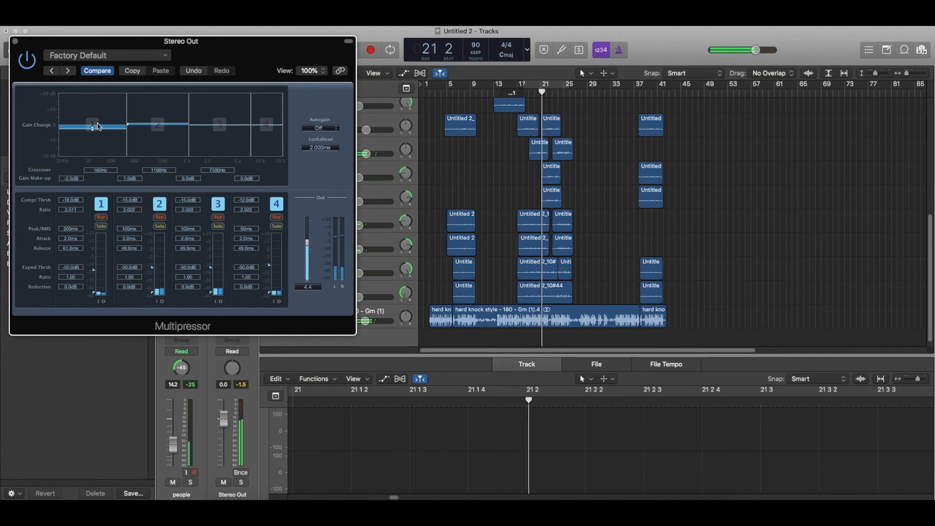
{"action": "left_click", "coordinate": [15, 42]}
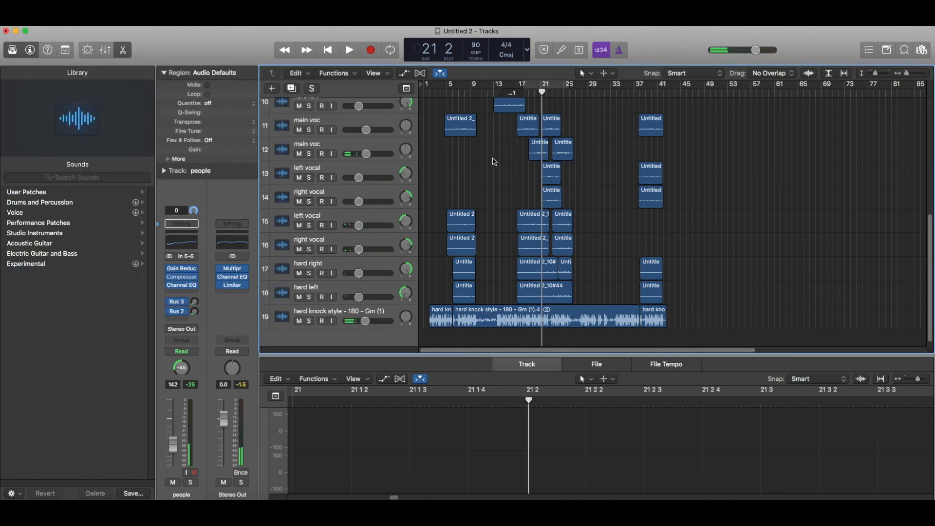
{"action": "left_click", "coordinate": [512, 308]}
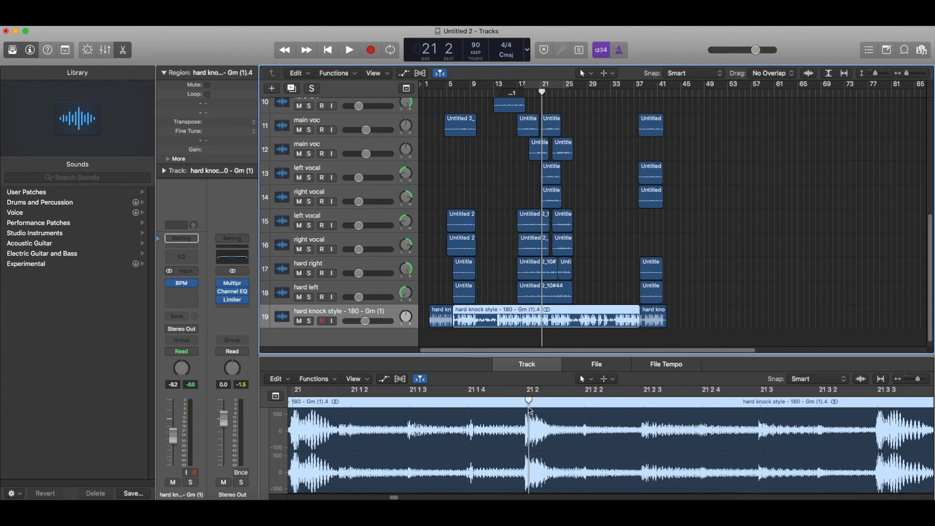
{"action": "left_click_drag", "start_coordinate": [530, 410], "coordinate": [656, 431]}
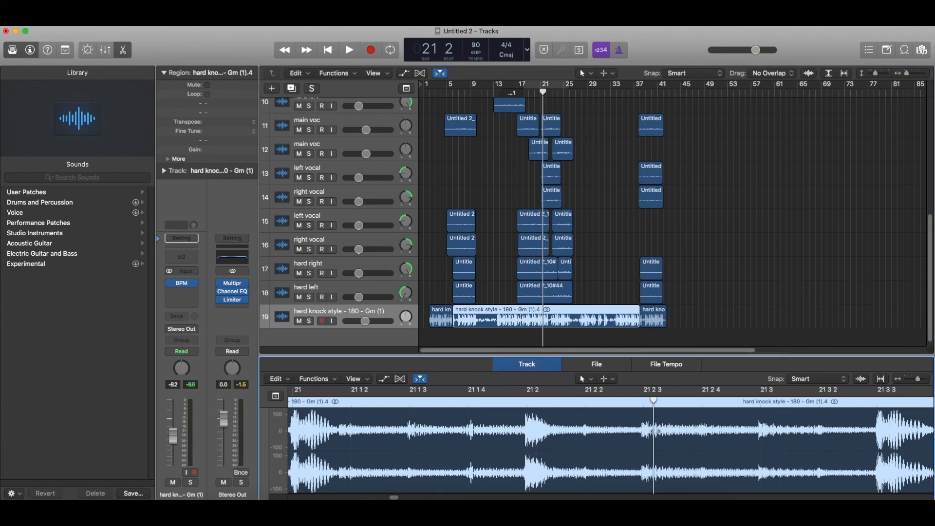
From bar 1, select all regions and bounce the mix as MP3 to a Desktop file named 'Sub…'.
{"action": "left_click", "coordinate": [425, 92]}
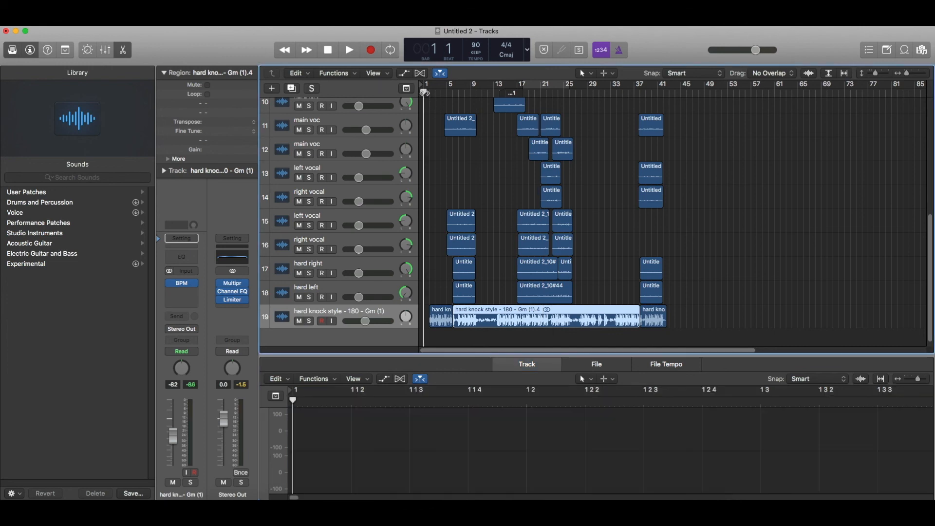
{"action": "left_click", "coordinate": [483, 167]}
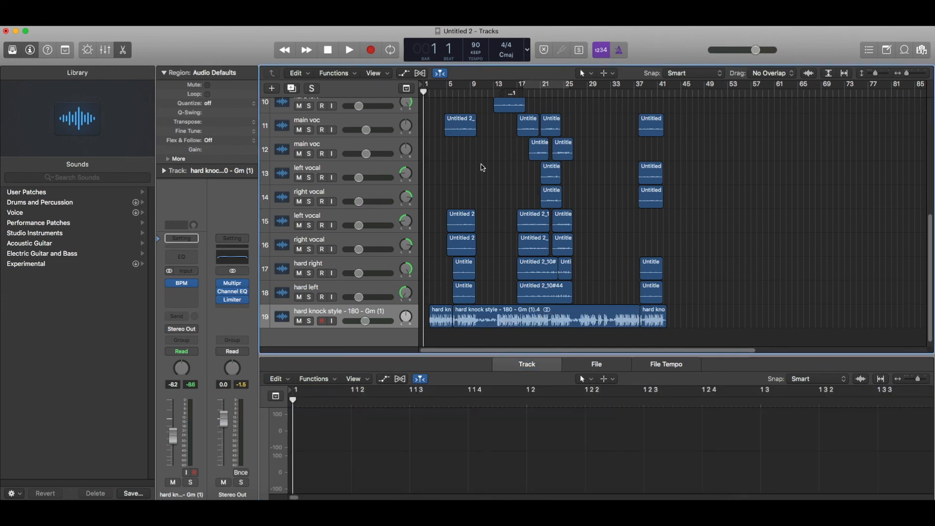
{"action": "key", "text": "super+a"}
{"action": "key", "text": "super+b"}
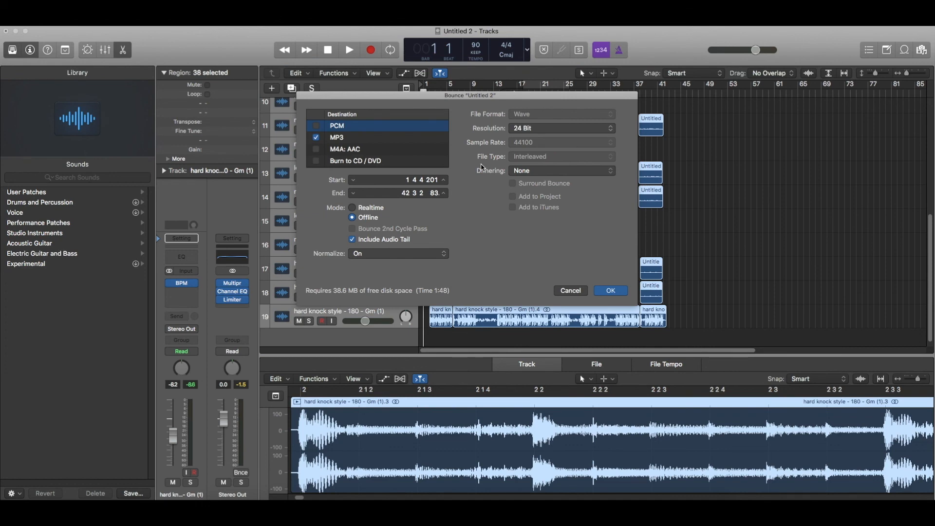
{"action": "key", "text": "Return"}
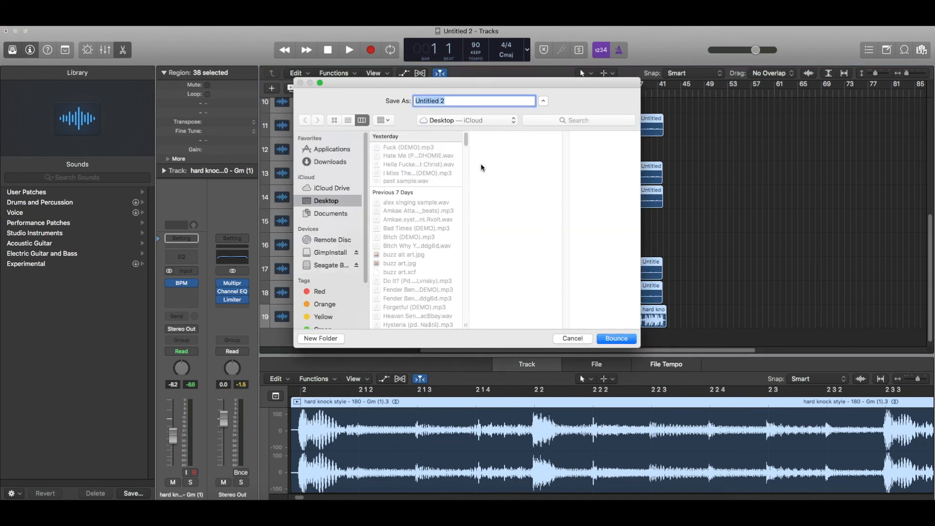
{"action": "type", "text": "Sub Trap (DEMO"}
{"action": "key", "text": "Return"}
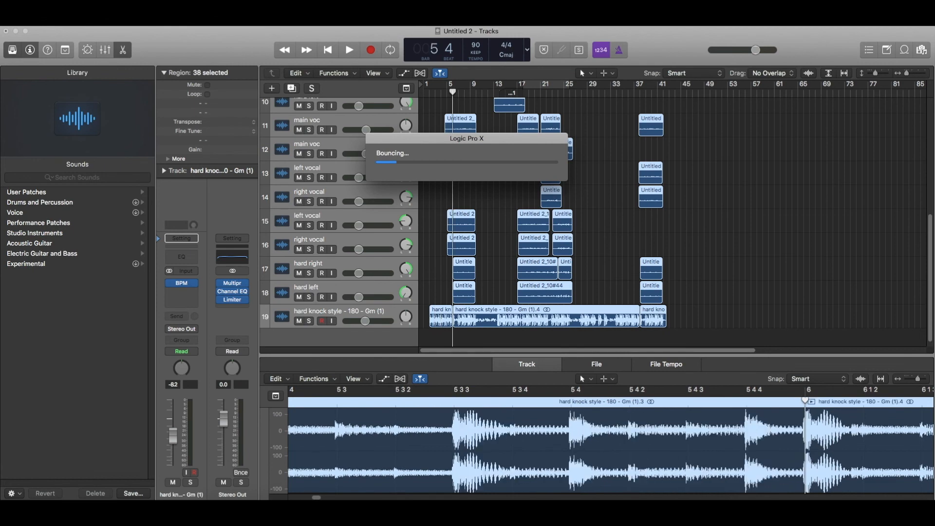
{"action": "left_click", "coordinate": [504, 207]}
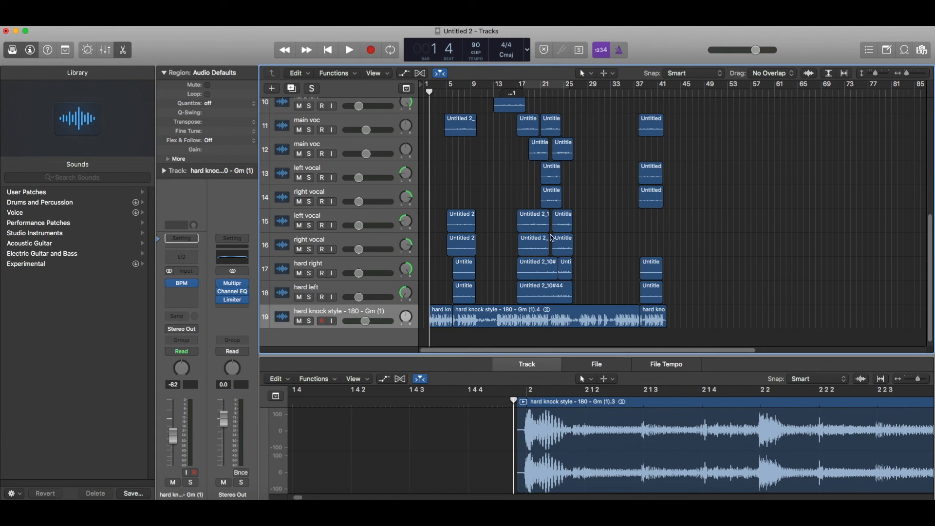
Zoom in horizontally and place the playhead at bar 5, auditioning from there.
{"action": "scroll", "coordinate": [552, 237], "scroll_direction": "up", "scroll_amount": 9}
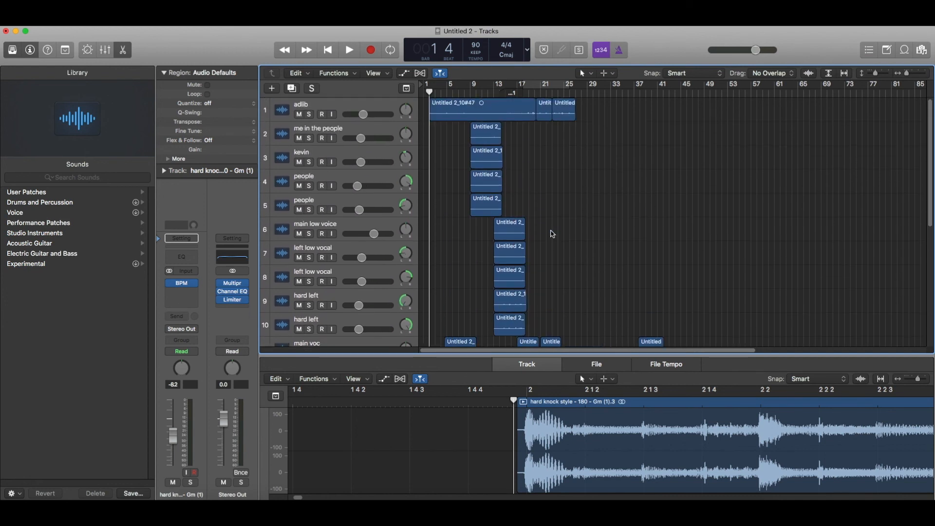
{"action": "key", "text": "super+Right"}
{"action": "key", "text": "super+Right"}
{"action": "key", "text": "super+Right"}
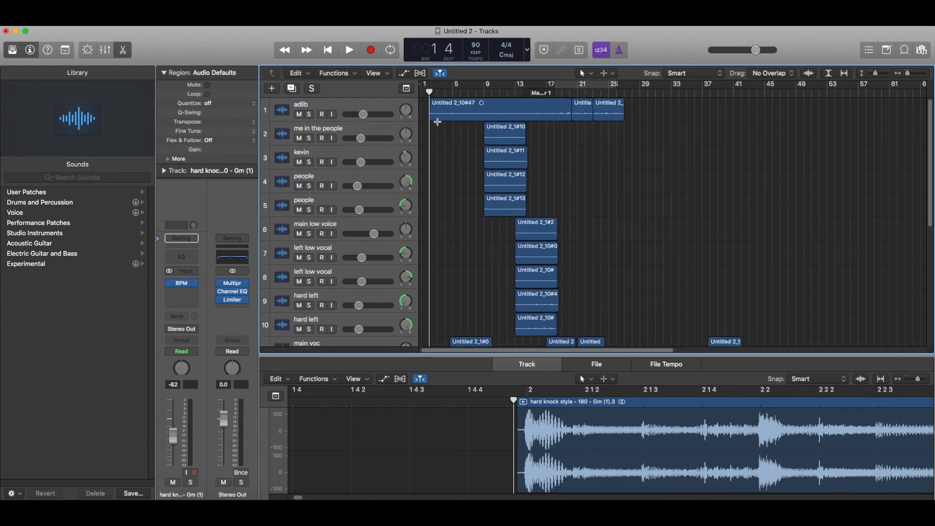
{"action": "key", "text": "space"}
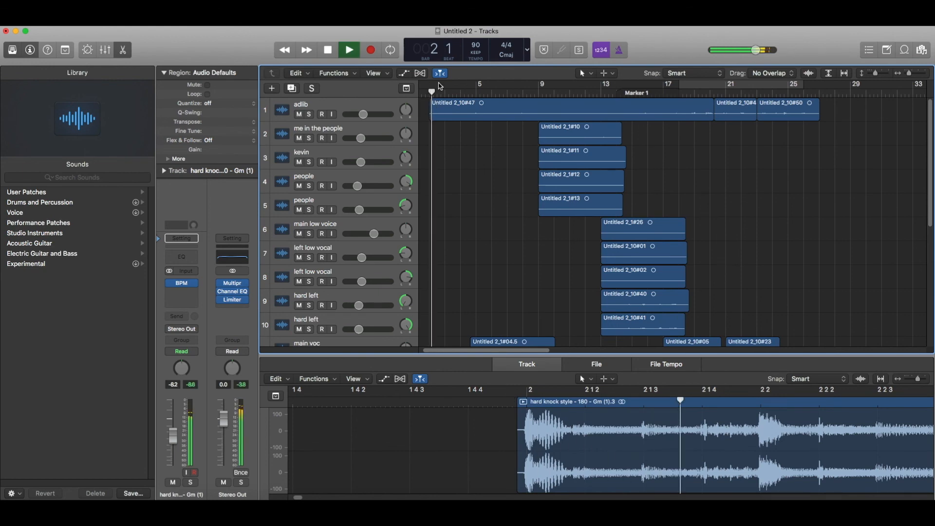
{"action": "key", "text": "space"}
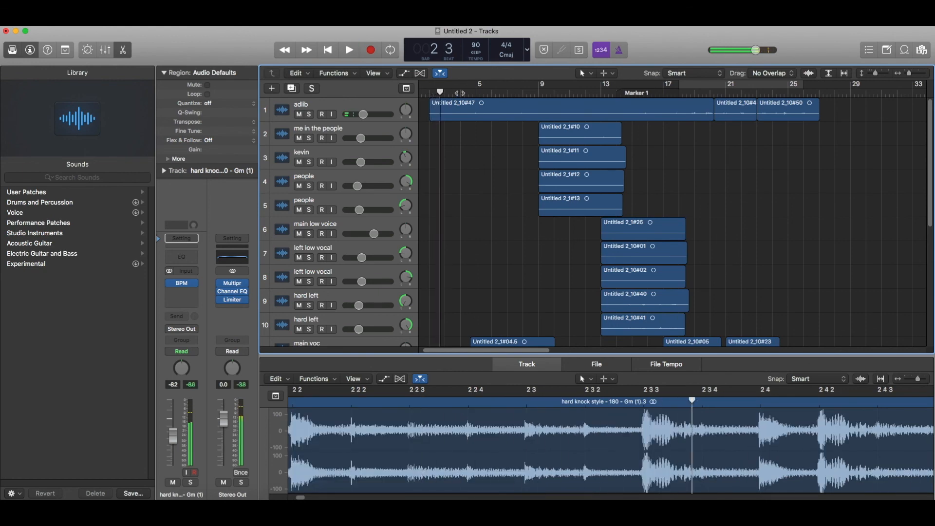
{"action": "left_click", "coordinate": [460, 93]}
{"action": "key", "text": "space"}
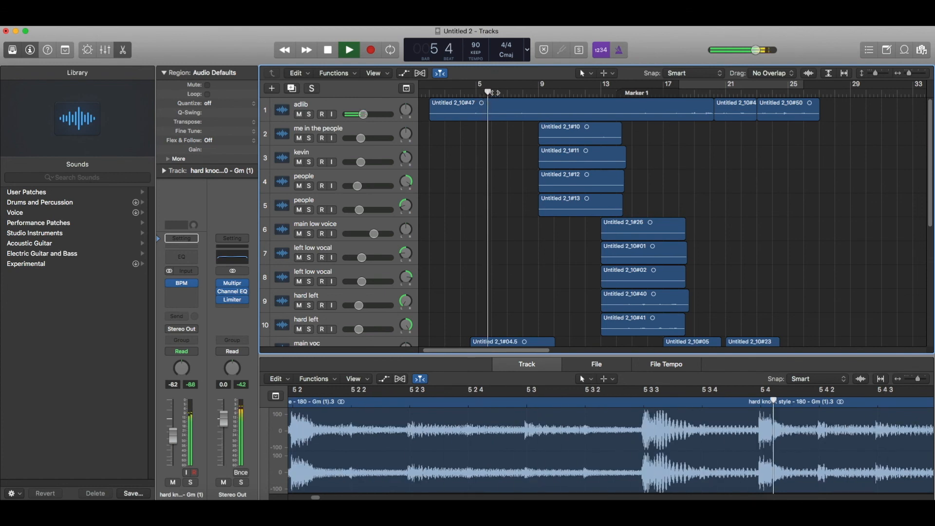
{"action": "key", "text": "space"}
Split the adlib region at bar 5, move its first part to a duplicate adlib track, set -6.2 dB.
{"action": "left_click", "coordinate": [495, 121]}
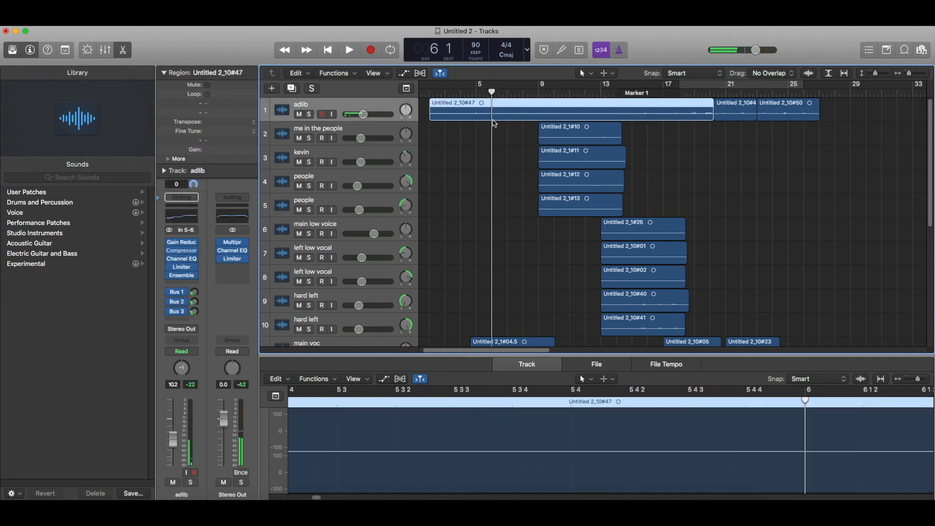
{"action": "key", "text": "super+t"}
{"action": "left_click", "coordinate": [291, 88]}
{"action": "left_click_drag", "start_coordinate": [445, 106], "coordinate": [445, 128]}
{"action": "left_click", "coordinate": [431, 92]}
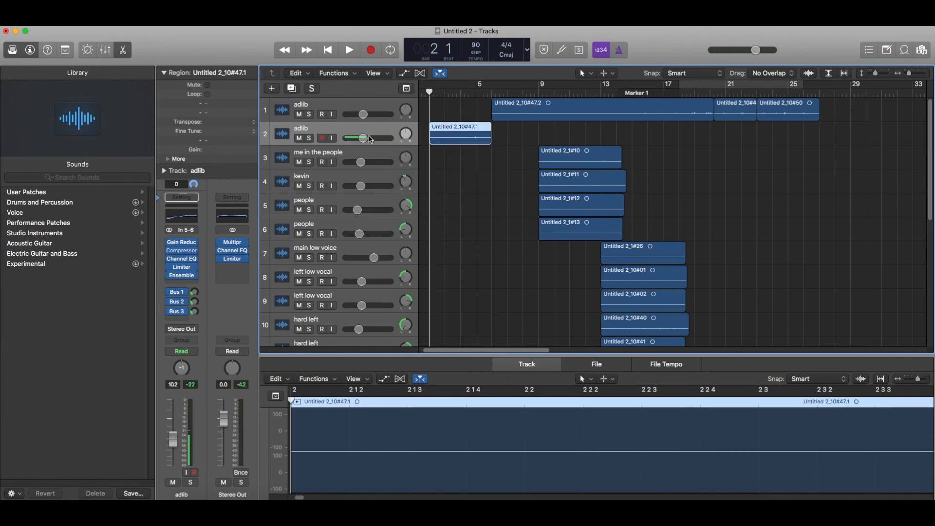
{"action": "key", "text": "space"}
{"action": "left_click_drag", "start_coordinate": [367, 141], "coordinate": [367, 140]}
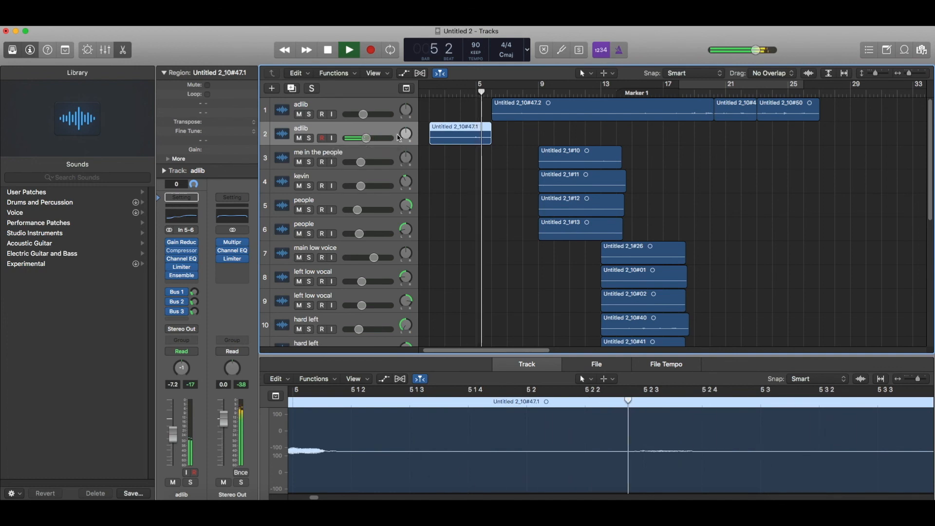
Raise the first main voc track from -7.4 dB to -6.6 dB while playing from bar 6.
{"action": "scroll", "coordinate": [507, 132], "scroll_direction": "down", "scroll_amount": 5}
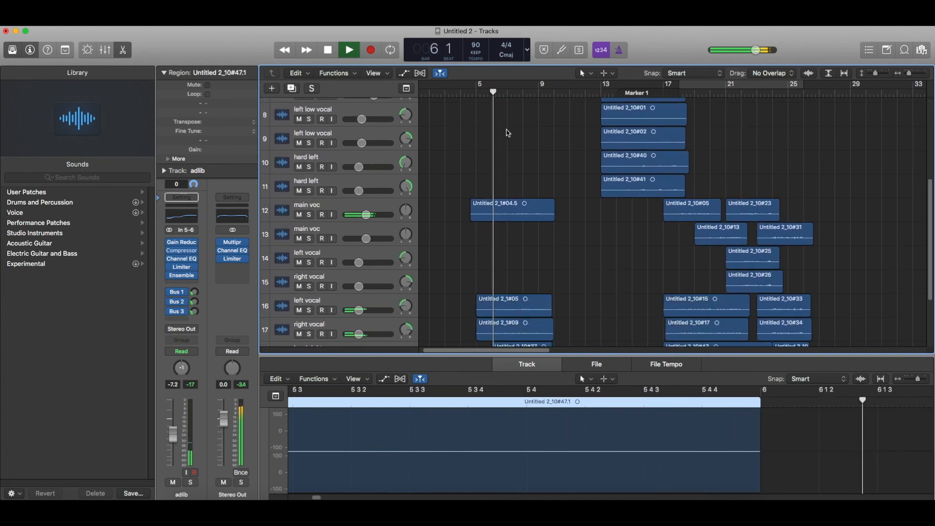
{"action": "key", "text": "space"}
{"action": "left_click", "coordinate": [358, 205]}
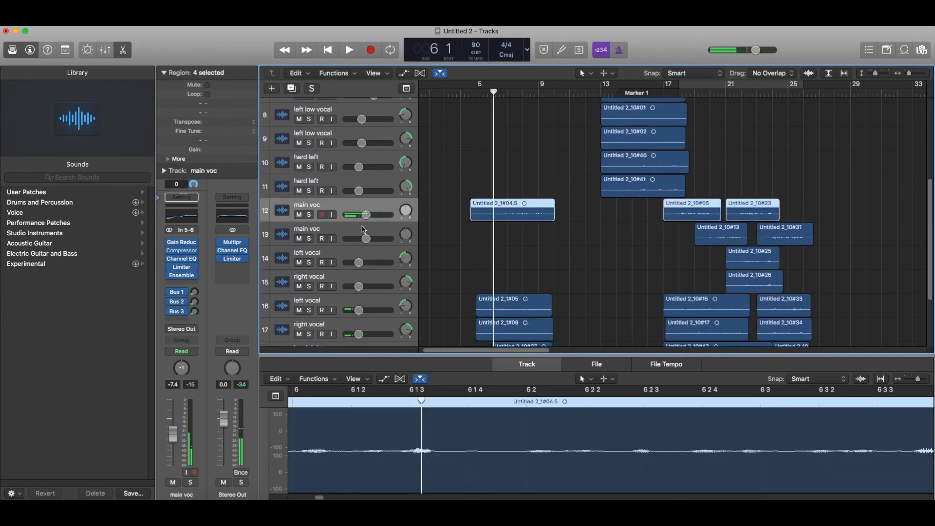
{"action": "left_click", "coordinate": [363, 229]}
{"action": "key", "text": "space"}
{"action": "left_click", "coordinate": [367, 215]}
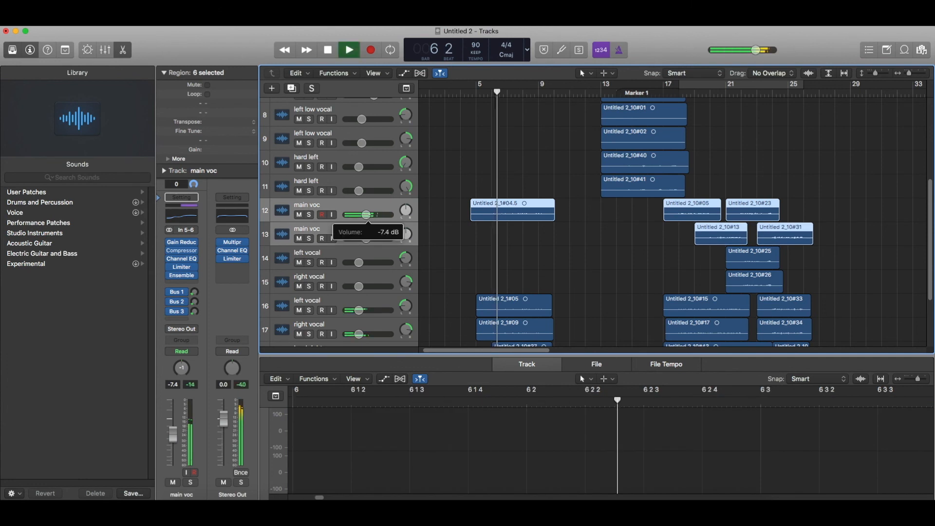
{"action": "left_click_drag", "start_coordinate": [366, 215], "coordinate": [365, 215]}
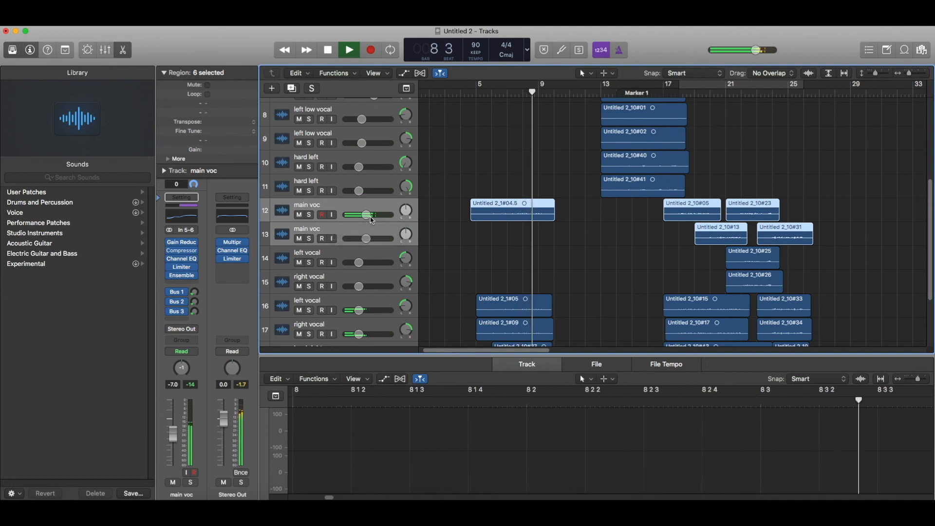
Audition the vocals from bar 14, stopping around bar 18.
{"action": "scroll", "coordinate": [558, 173], "scroll_direction": "up", "scroll_amount": 7}
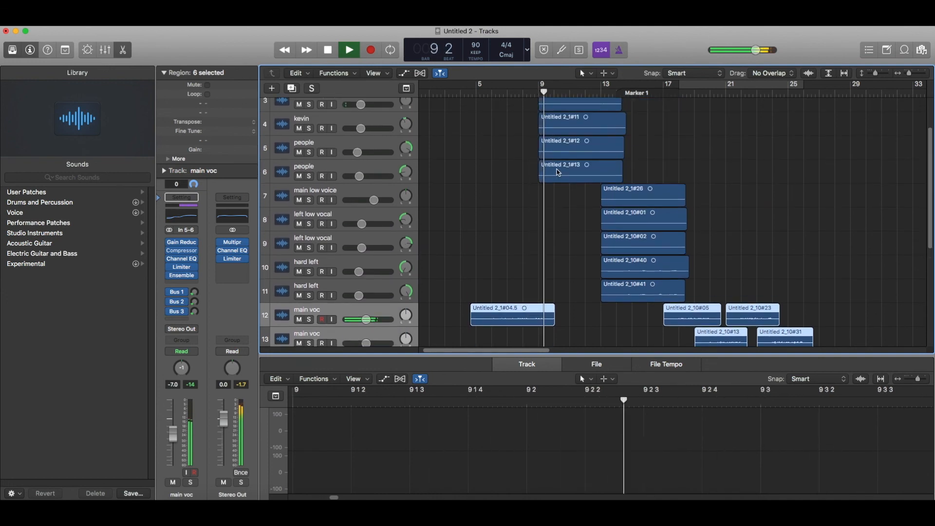
{"action": "key", "text": "space"}
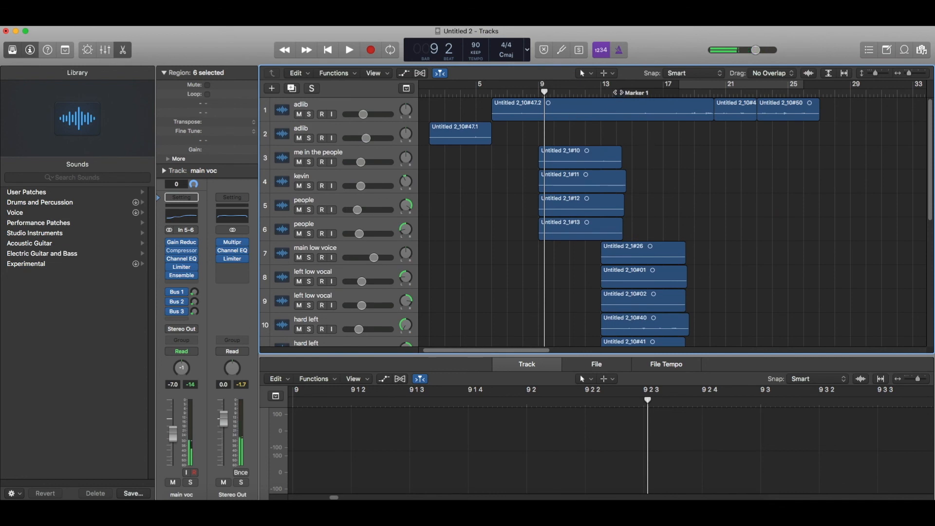
{"action": "left_click", "coordinate": [617, 92]}
{"action": "scroll", "coordinate": [620, 146], "scroll_direction": "down", "scroll_amount": 2}
{"action": "key", "text": "space"}
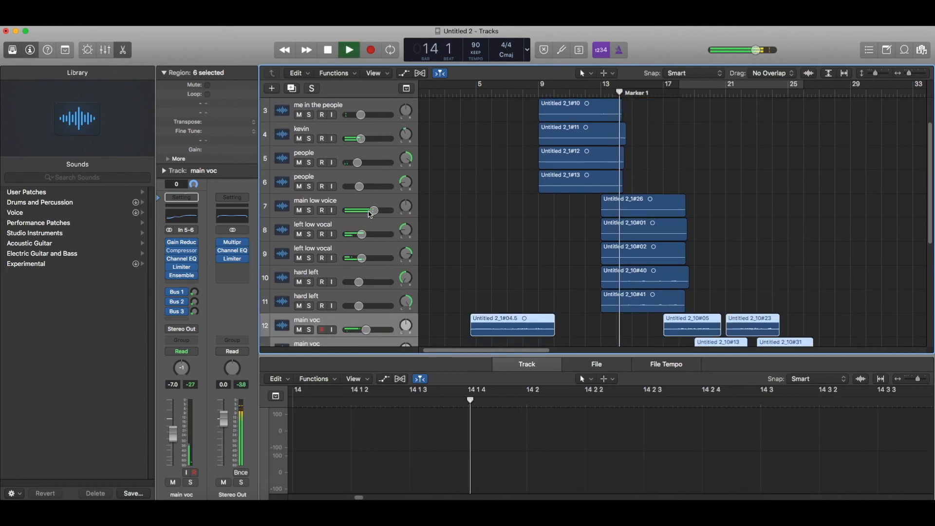
{"action": "mouse_move", "coordinate": [377, 216]}
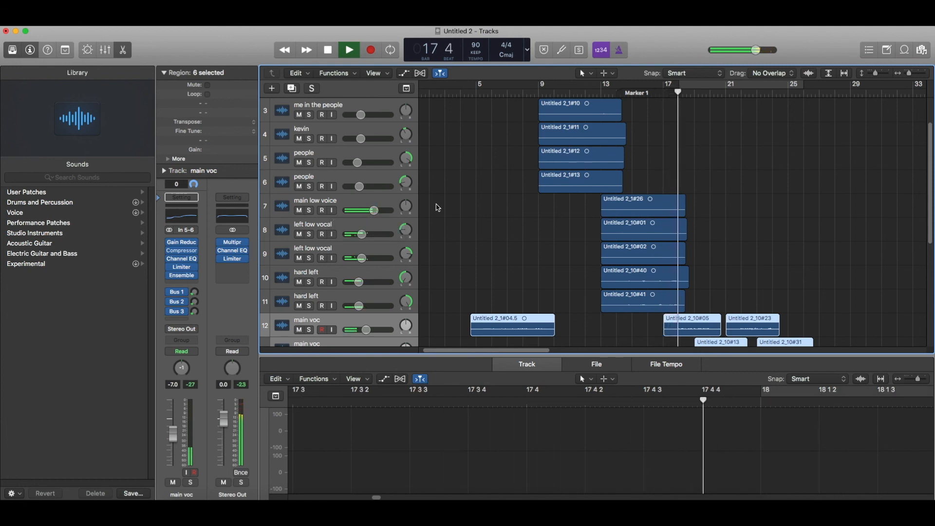
{"action": "key", "text": "space"}
{"action": "scroll", "coordinate": [459, 218], "scroll_direction": "down", "scroll_amount": 8}
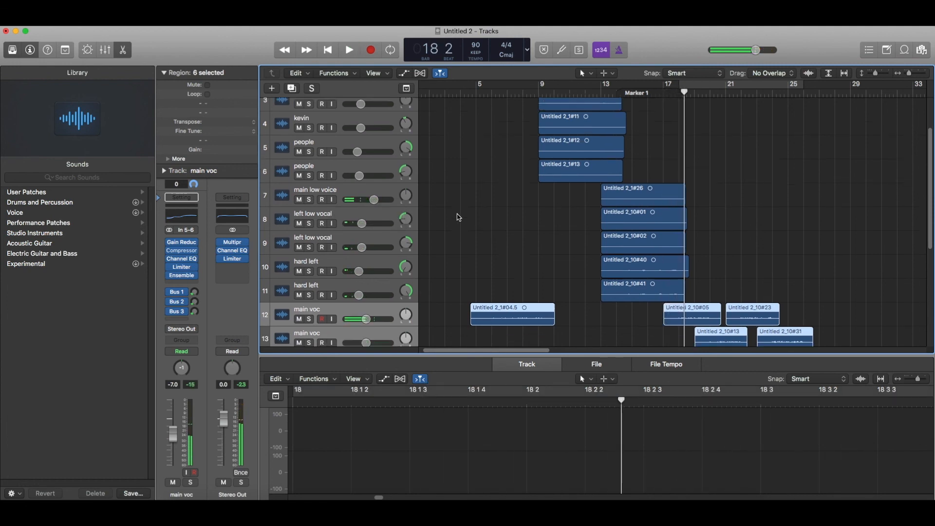
{"action": "left_click_drag", "start_coordinate": [525, 355], "coordinate": [423, 356]}
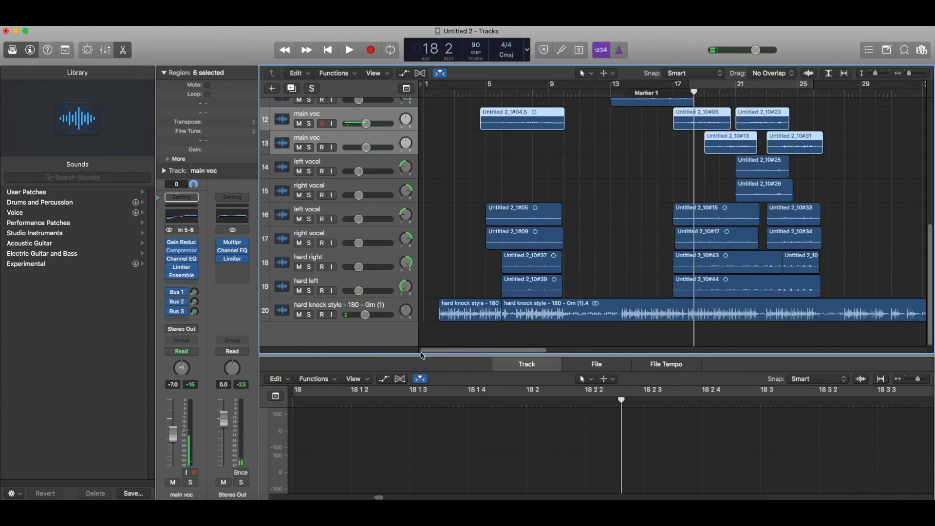
{"action": "left_click", "coordinate": [234, 245]}
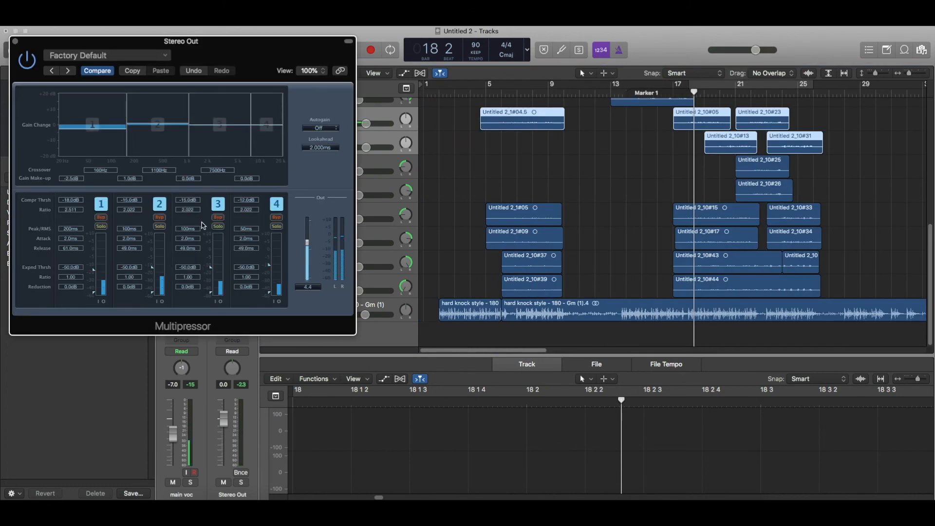
{"action": "left_click", "coordinate": [15, 42]}
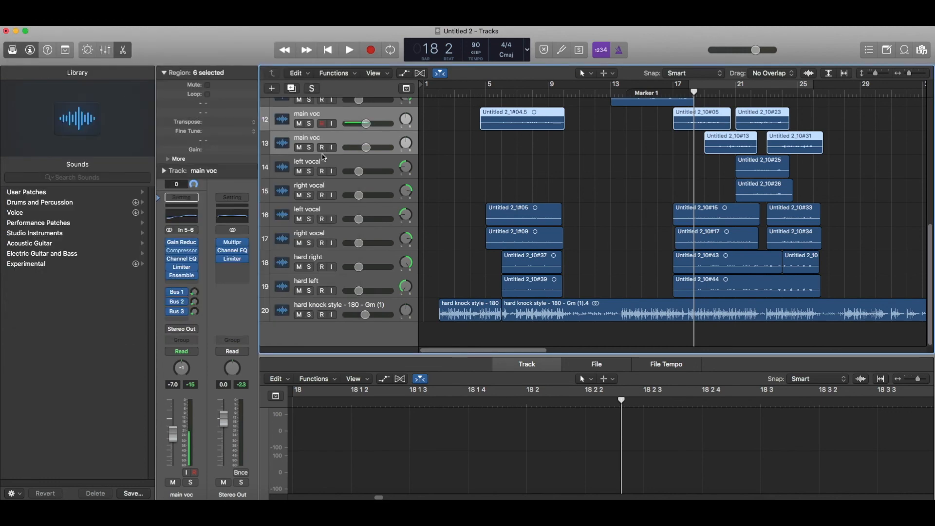
{"action": "scroll", "coordinate": [478, 204], "scroll_direction": "up", "scroll_amount": 10}
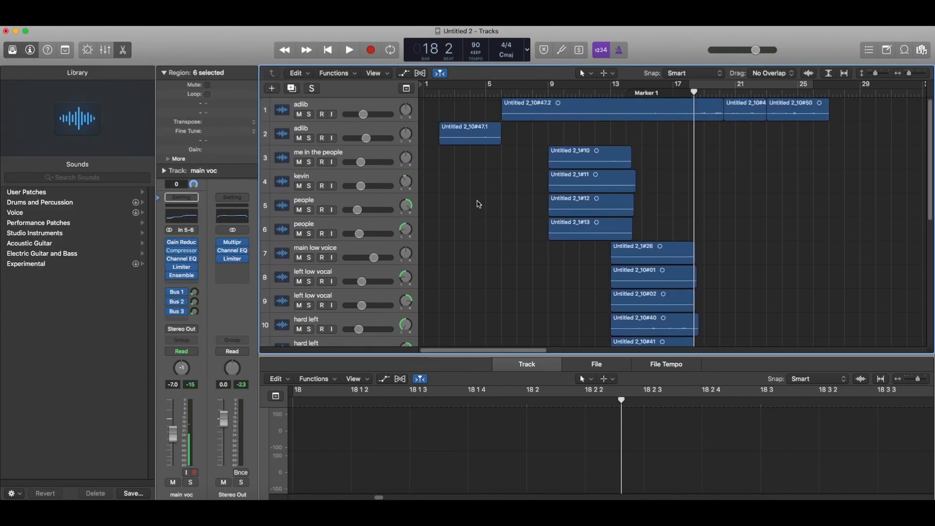
{"action": "scroll", "coordinate": [477, 204], "scroll_direction": "down", "scroll_amount": 10}
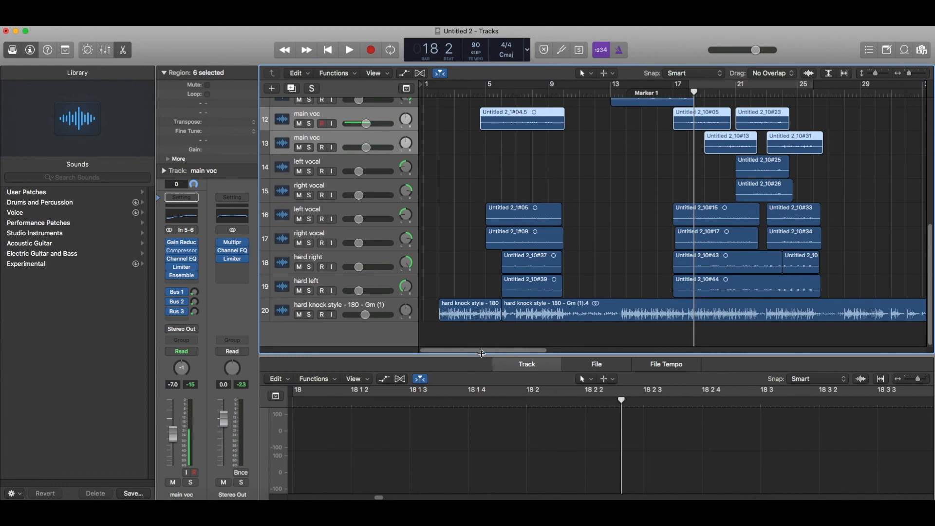
{"action": "left_click_drag", "start_coordinate": [482, 351], "coordinate": [446, 360]}
{"action": "scroll", "coordinate": [472, 287], "scroll_direction": "up", "scroll_amount": 8}
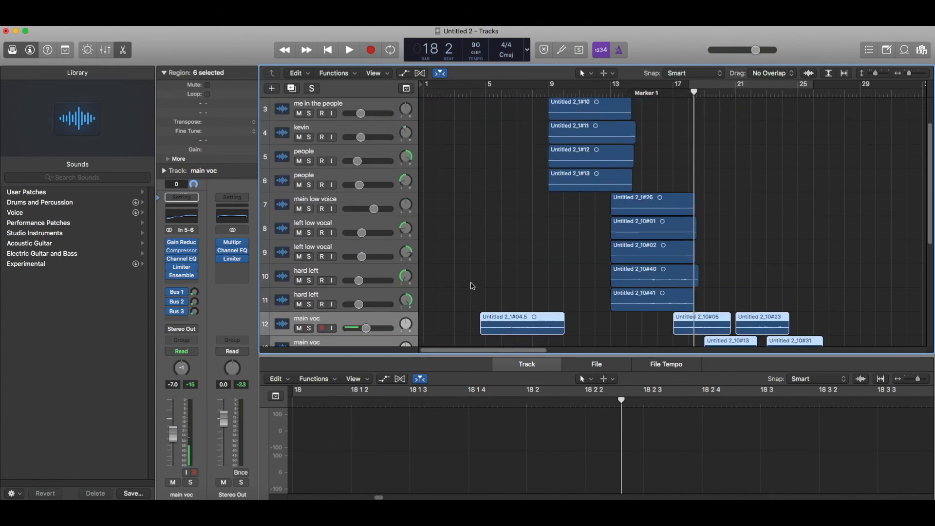
{"action": "scroll", "coordinate": [469, 286], "scroll_direction": "down", "scroll_amount": 8}
{"action": "left_click", "coordinate": [439, 95]}
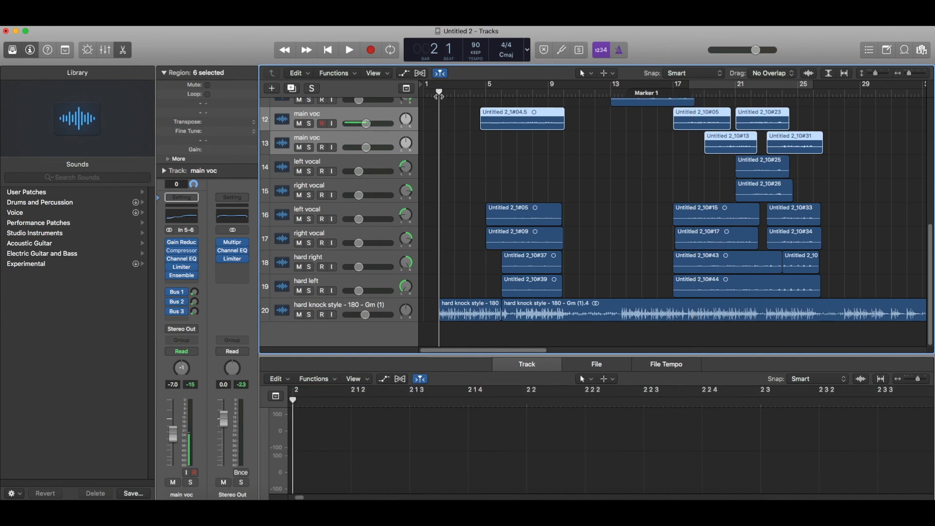
{"action": "scroll", "coordinate": [439, 95], "scroll_direction": "up", "scroll_amount": 10}
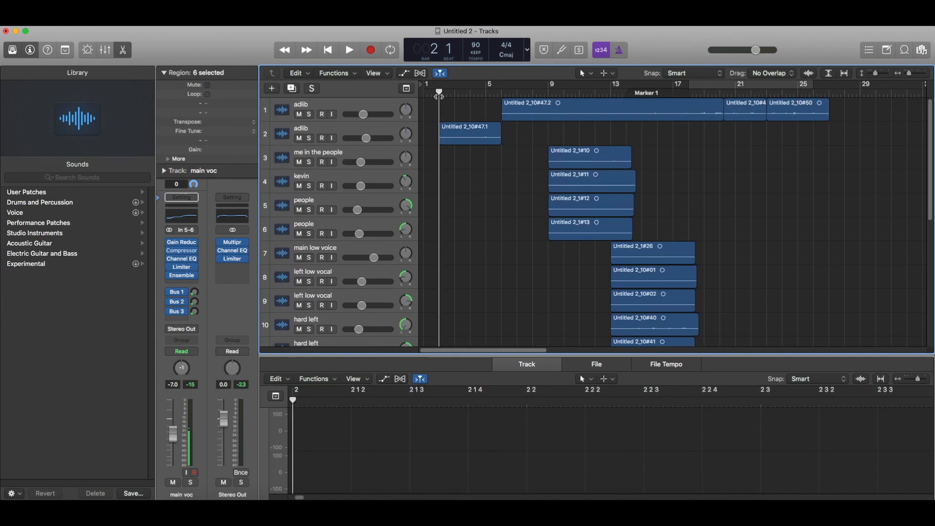
{"action": "scroll", "coordinate": [439, 95], "scroll_direction": "down", "scroll_amount": 10}
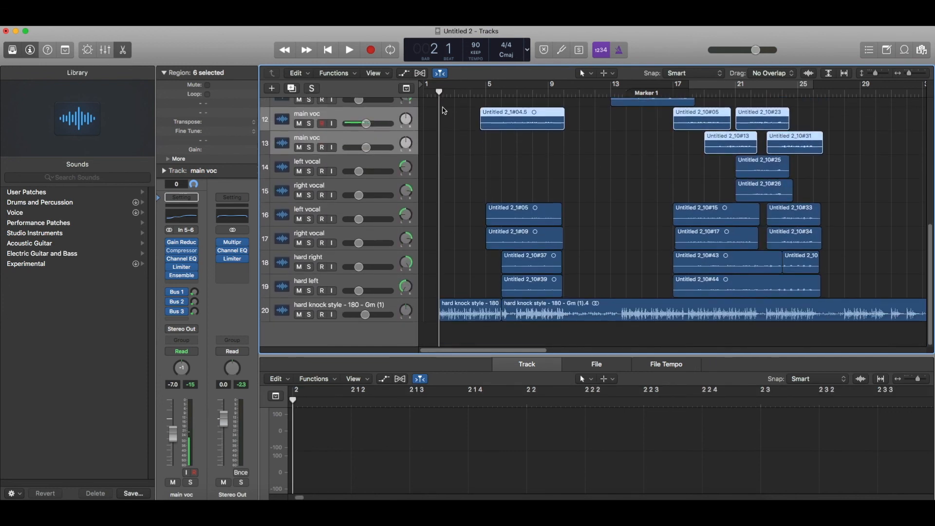
{"action": "scroll", "coordinate": [497, 200], "scroll_direction": "up", "scroll_amount": 4}
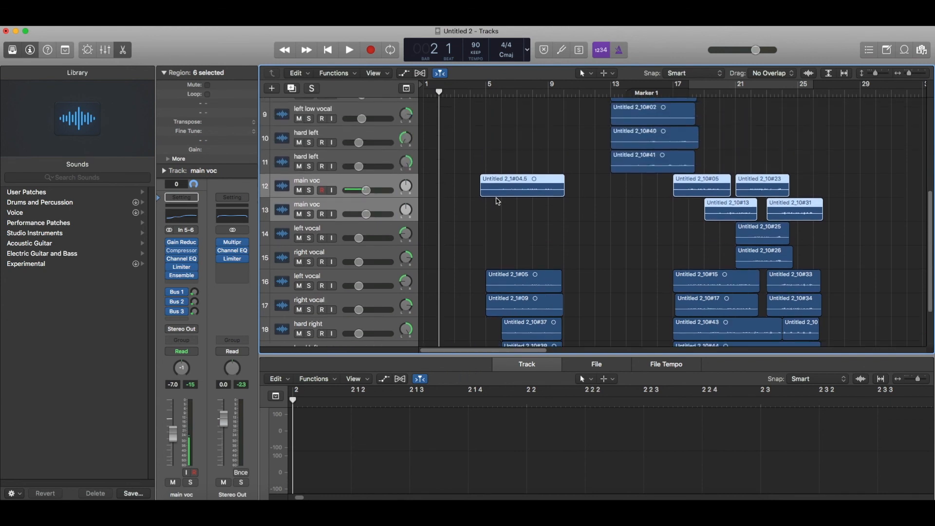
{"action": "scroll", "coordinate": [497, 200], "scroll_direction": "down", "scroll_amount": 4}
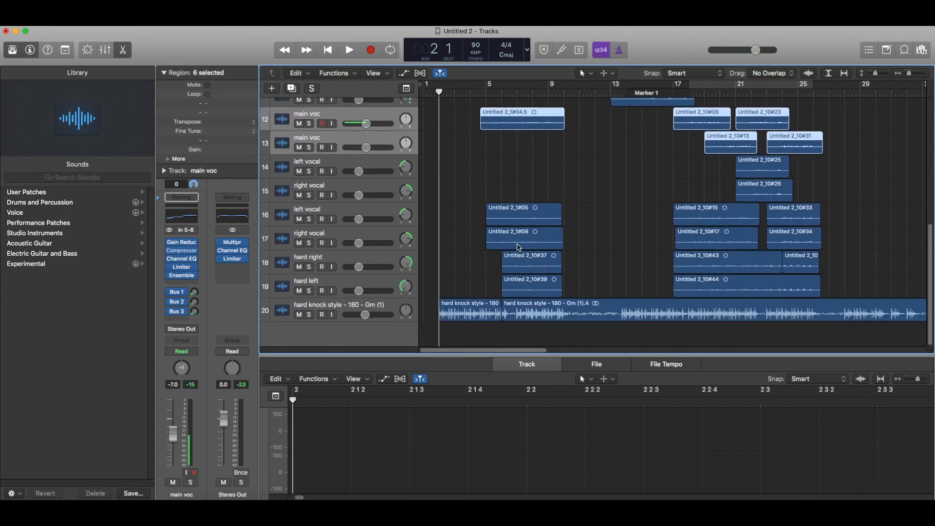
{"action": "left_click", "coordinate": [391, 262]}
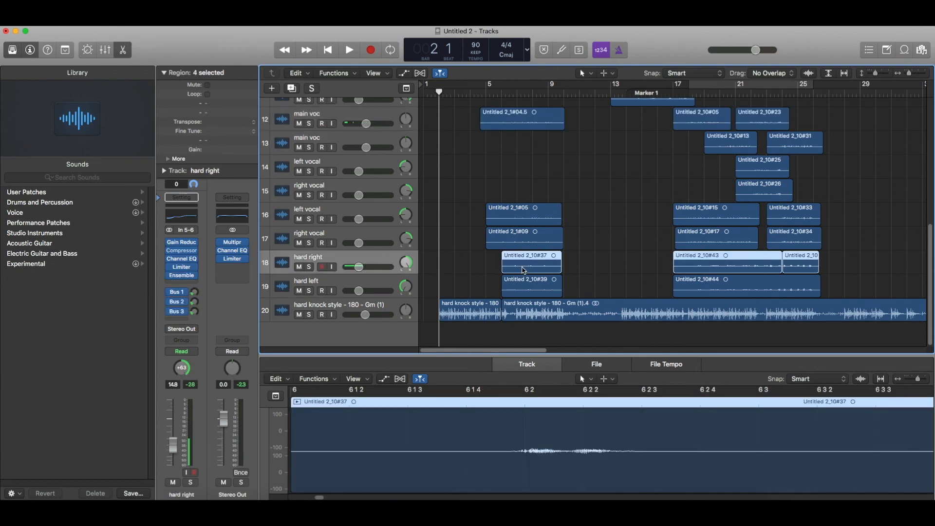
{"action": "scroll", "coordinate": [607, 287], "scroll_direction": "up", "scroll_amount": 5}
{"action": "scroll", "coordinate": [604, 284], "scroll_direction": "down", "scroll_amount": 5}
{"action": "scroll", "coordinate": [596, 280], "scroll_direction": "up", "scroll_amount": 10}
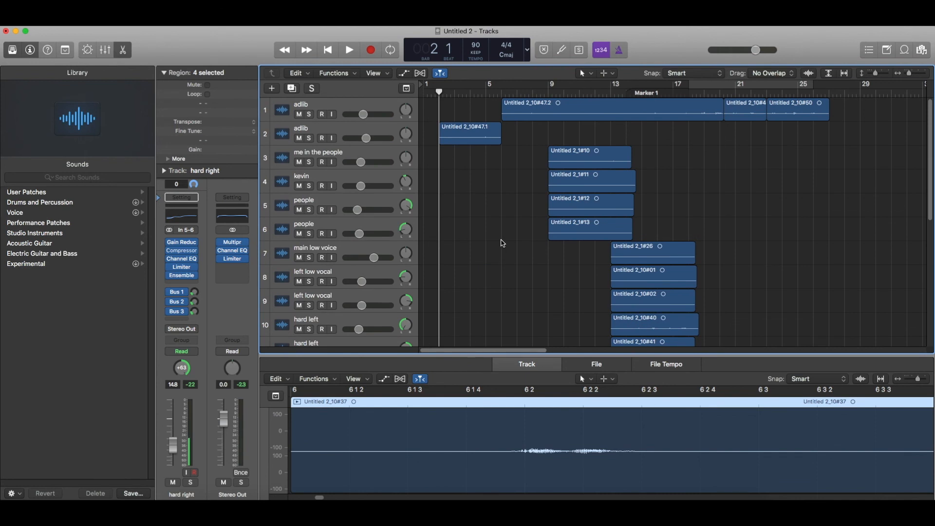
{"action": "scroll", "coordinate": [502, 243], "scroll_direction": "down", "scroll_amount": 10}
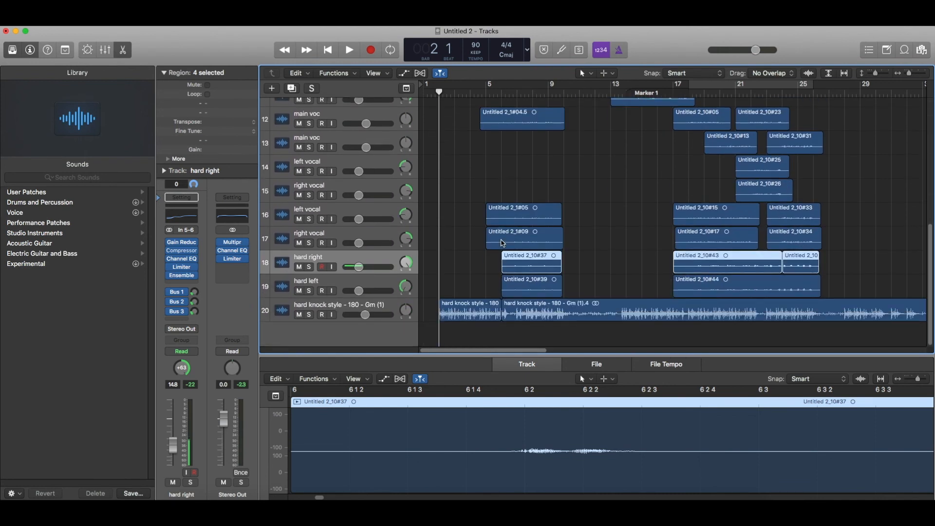
{"action": "scroll", "coordinate": [502, 243], "scroll_direction": "up", "scroll_amount": 3}
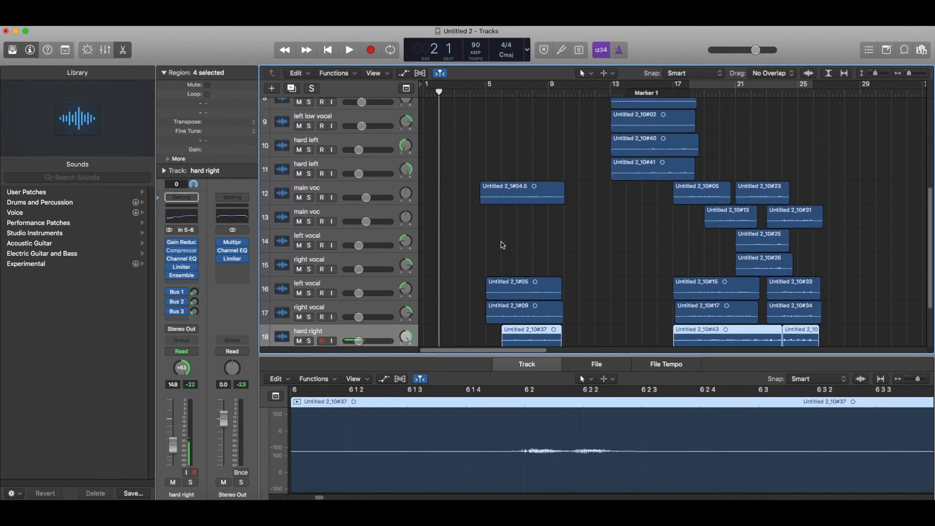